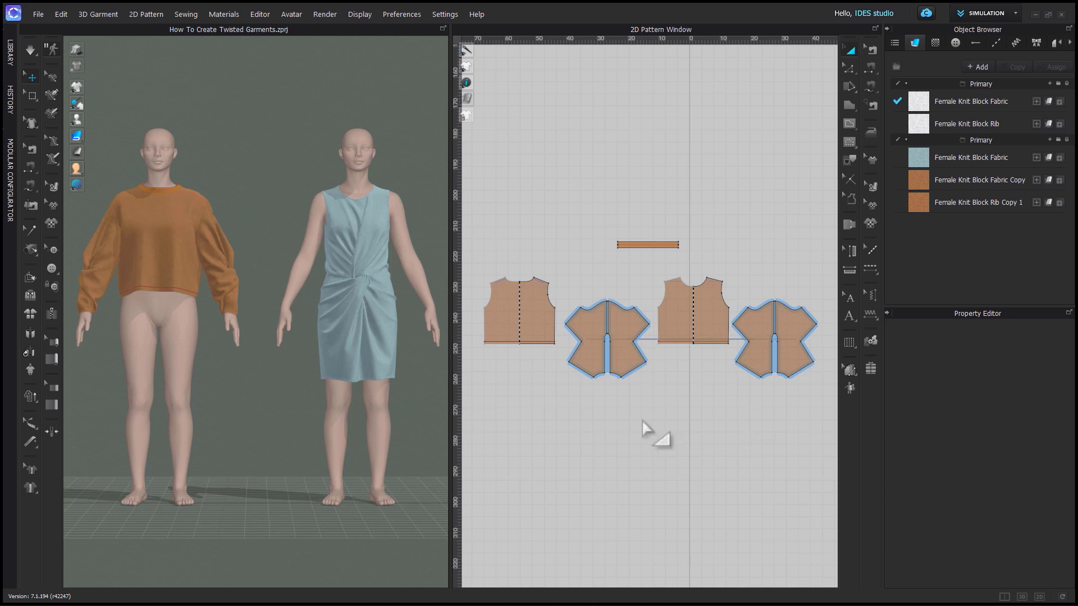
Examine the finished twisted sweater and dress pattern pieces, and find the plain sleeve and dress blocks in the 2D pattern layout.
left_click(549, 326)
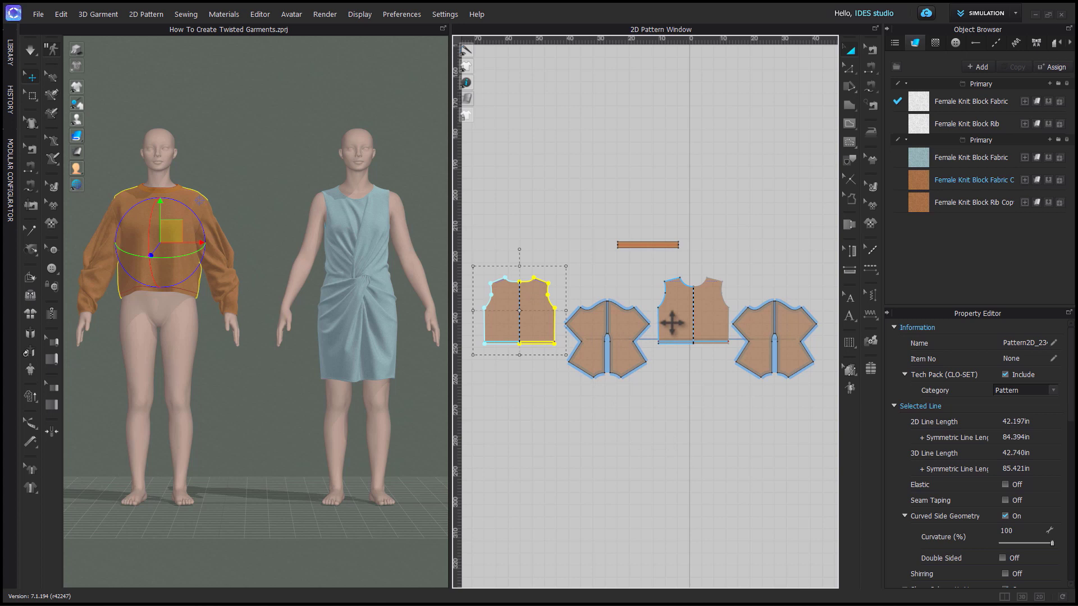
left_click(673, 324)
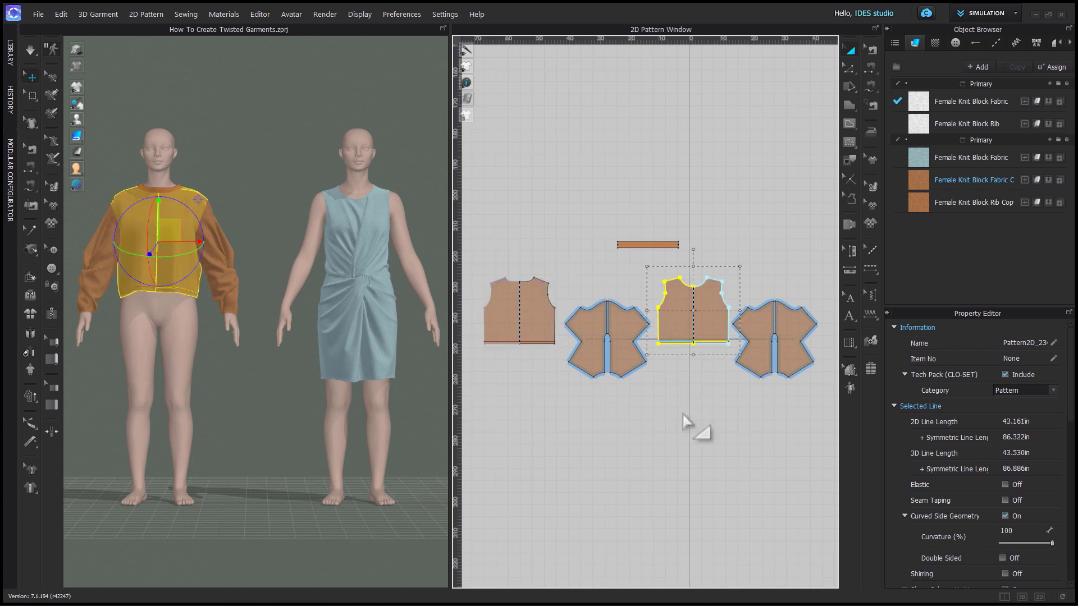
left_click(686, 422)
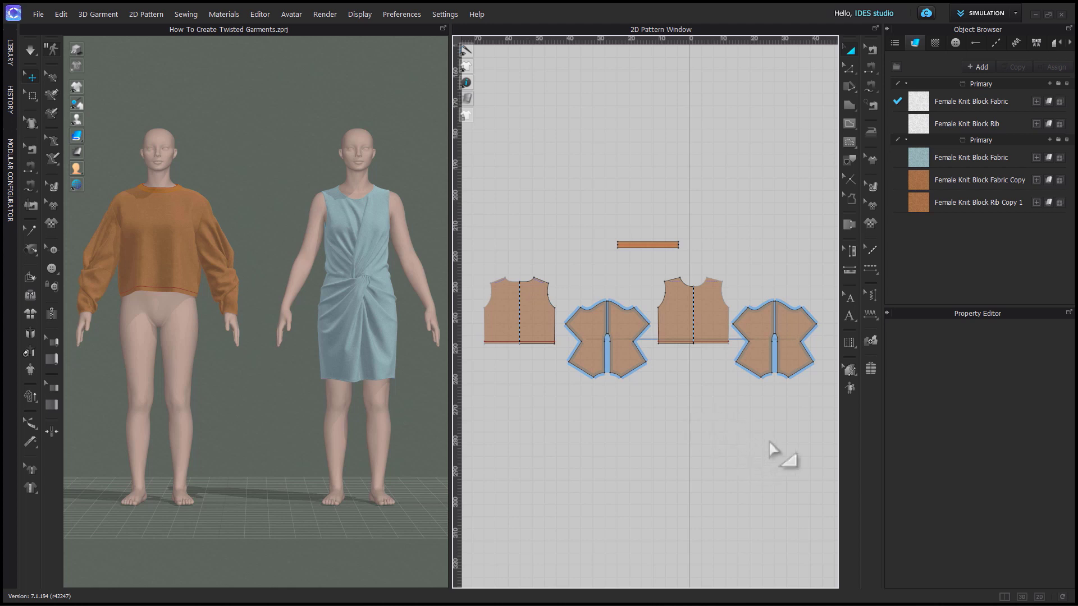
right_click_drag(801, 440, 486, 435)
scroll(584, 435, "up", 3)
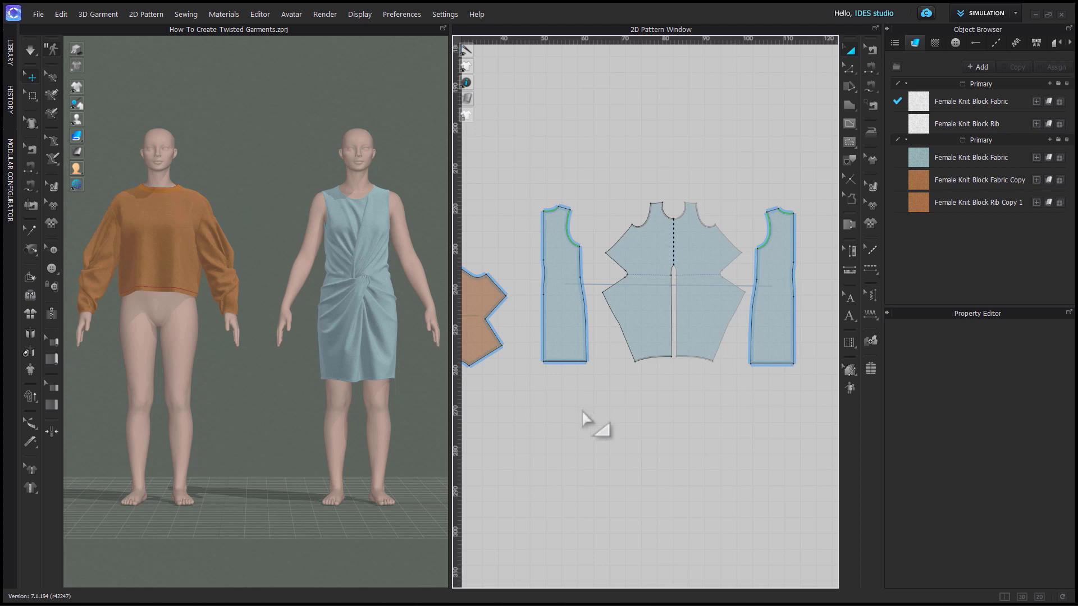
scroll(584, 423, "down", 3)
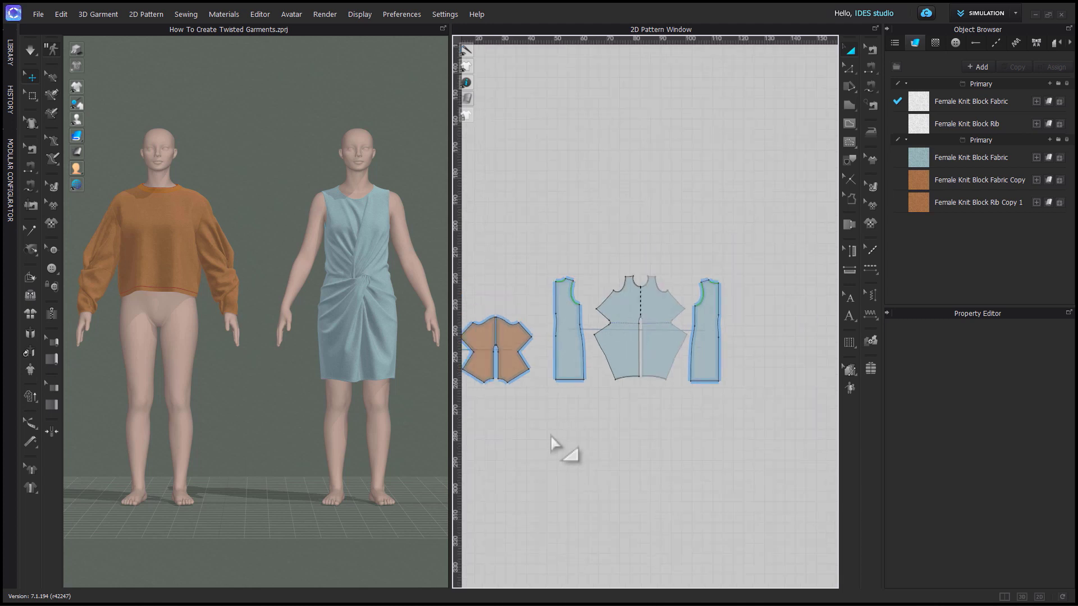
right_click_drag(563, 443, 640, 438)
scroll(640, 438, "down", 1)
middle_click_drag(597, 274, 673, 496)
middle_click_drag(626, 216, 638, 361)
scroll(638, 361, "up", 3)
middle_click_drag(641, 284, 682, 439)
scroll(640, 414, "up", 1)
scroll(686, 423, "down", 1)
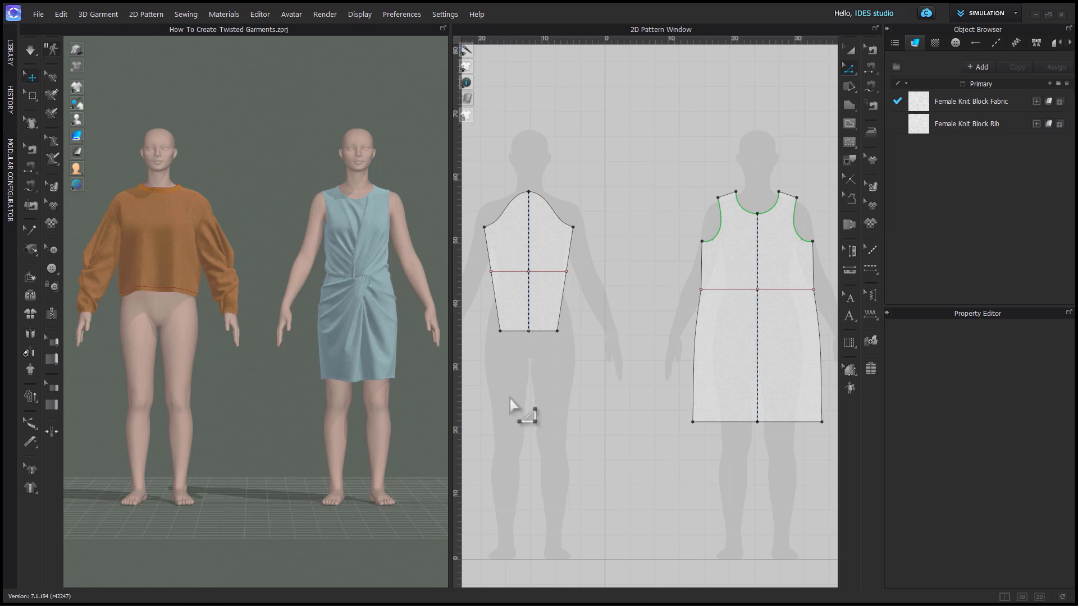
Remove linked editing from the vertical centre lines of the sleeve block and the dress front block.
key("z")
right_click(529, 307)
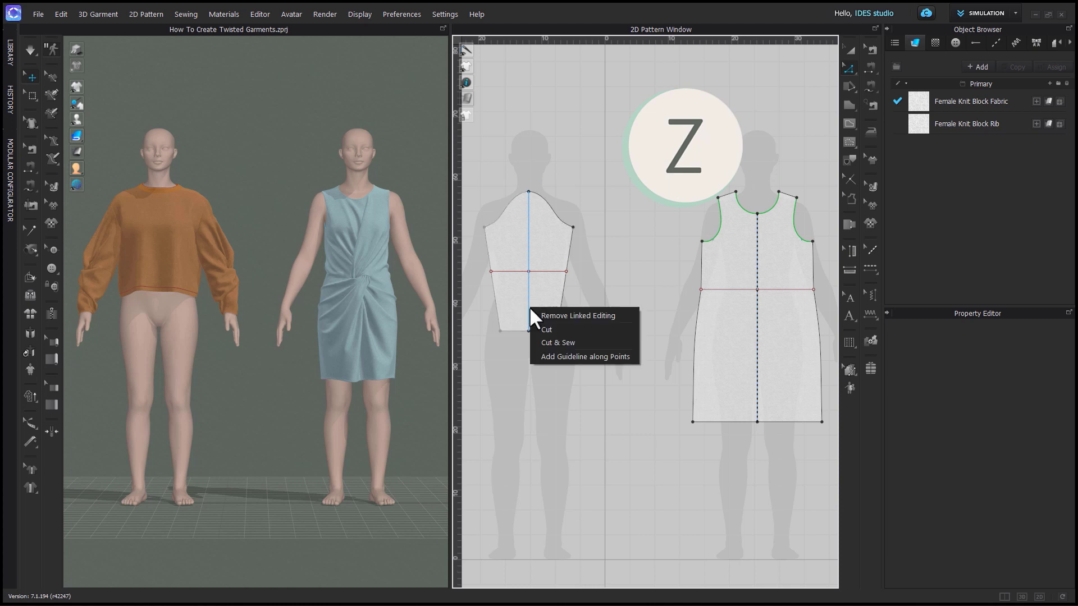
left_click(567, 316)
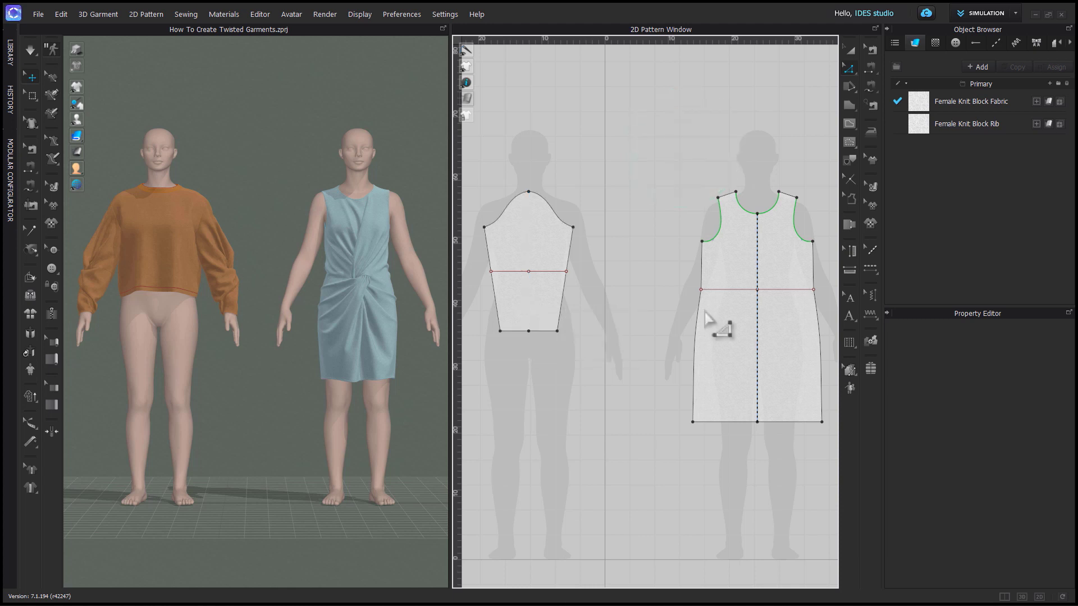
right_click(757, 310)
left_click(766, 318)
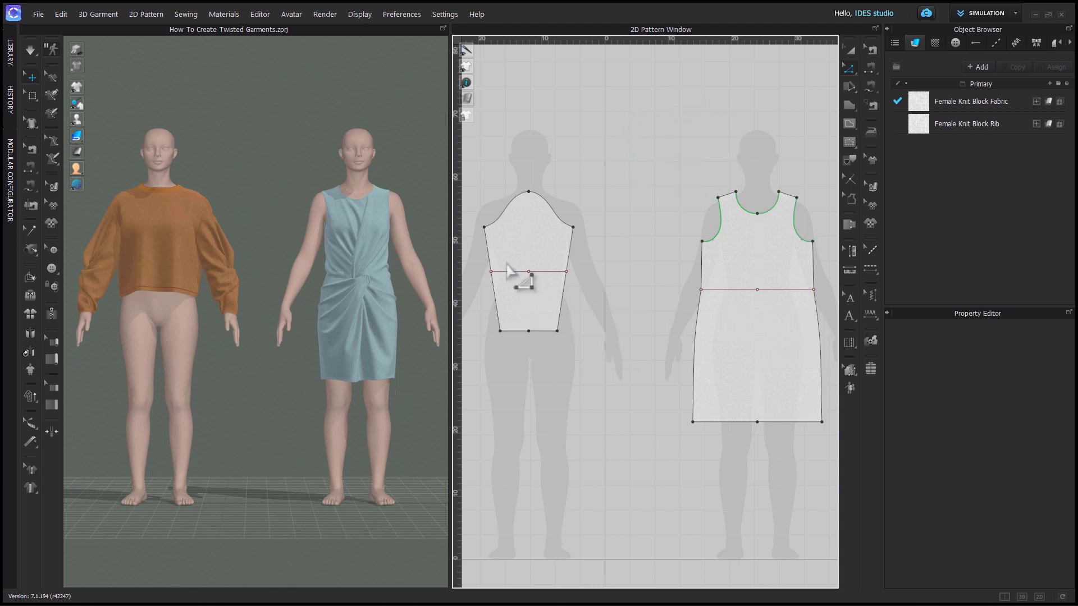
Join the overlapping points at the centre of the horizontal internal lines on the sleeve and dress blocks.
left_click(559, 300)
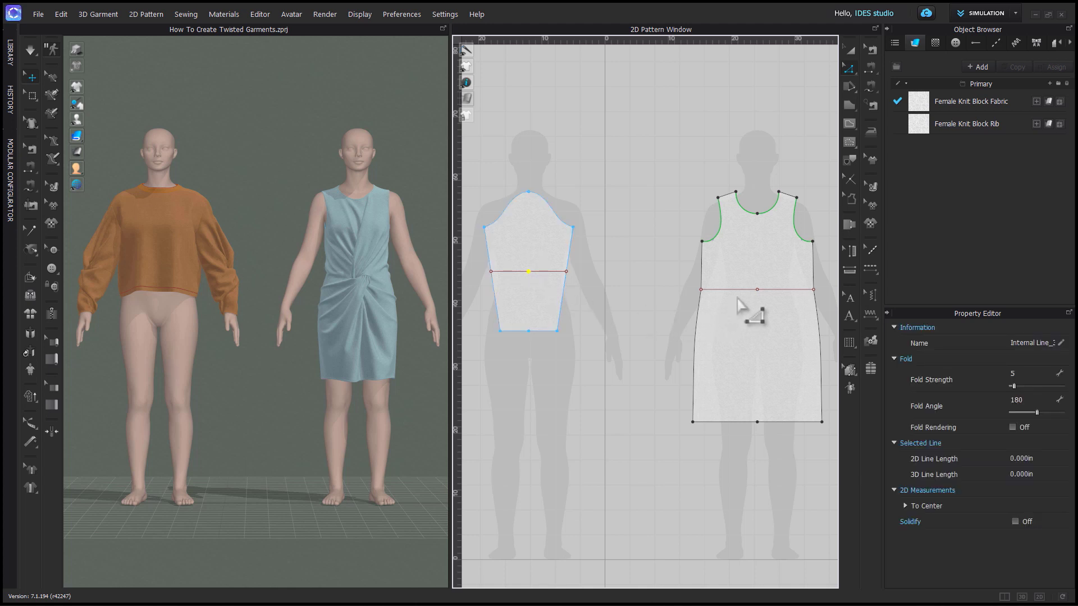
left_click(757, 290)
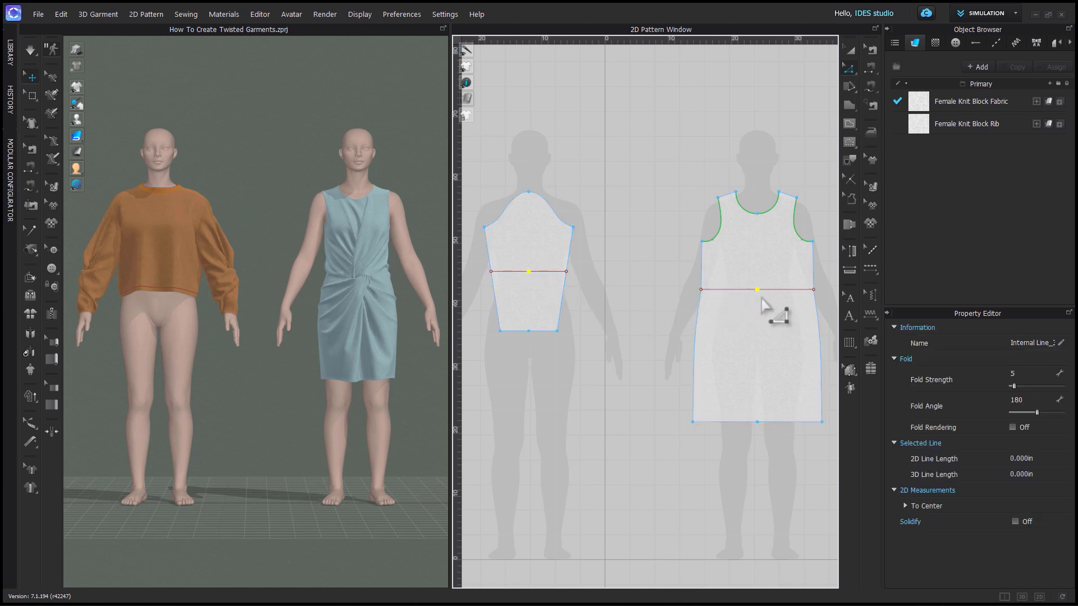
right_click(758, 290)
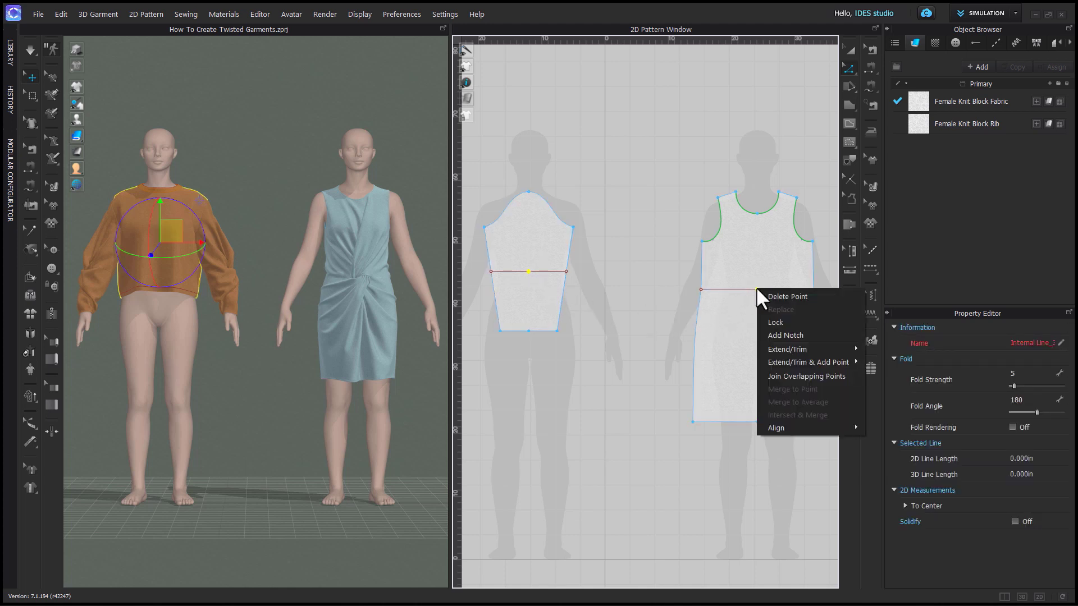
left_click(780, 372)
key("Escape")
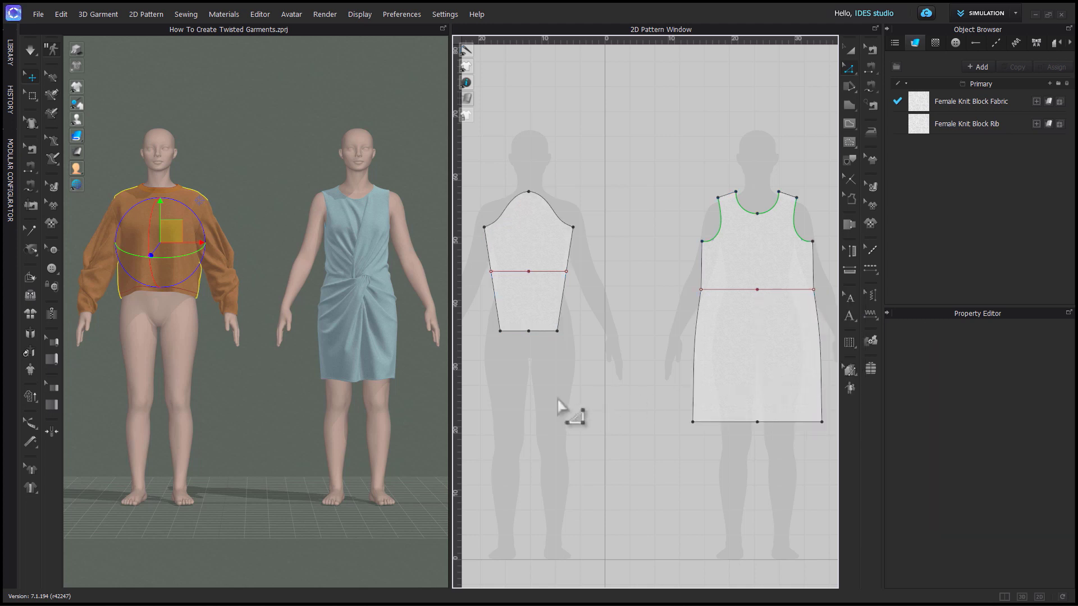
Draw vertical internal centre lines from hem to cap on the sleeve and from hem to neckline on the dress front.
key("g")
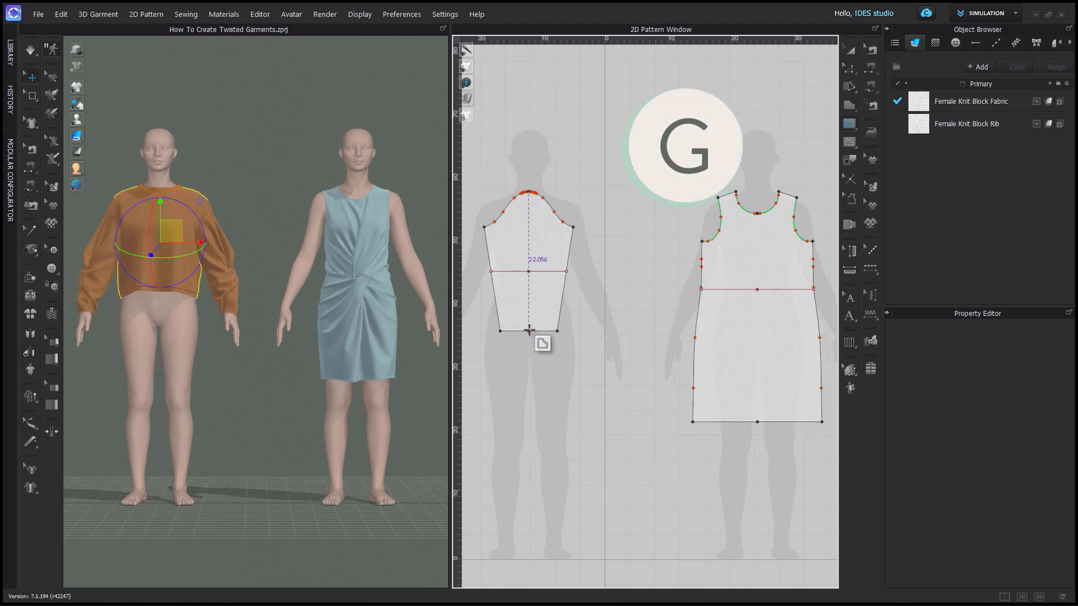
left_click(530, 331)
left_click(529, 193)
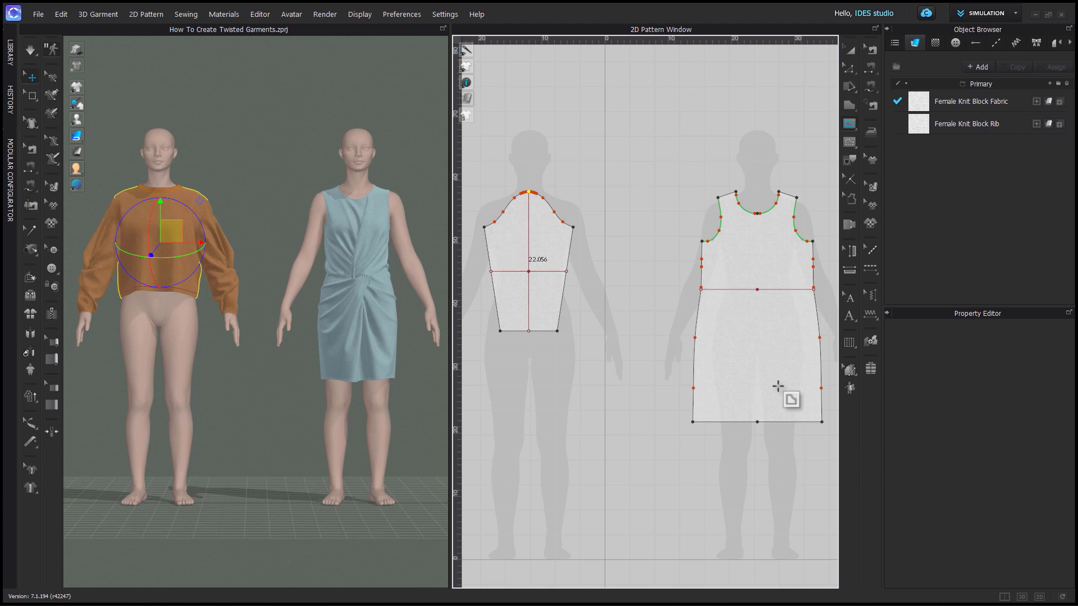
left_click(758, 421)
left_click(758, 213)
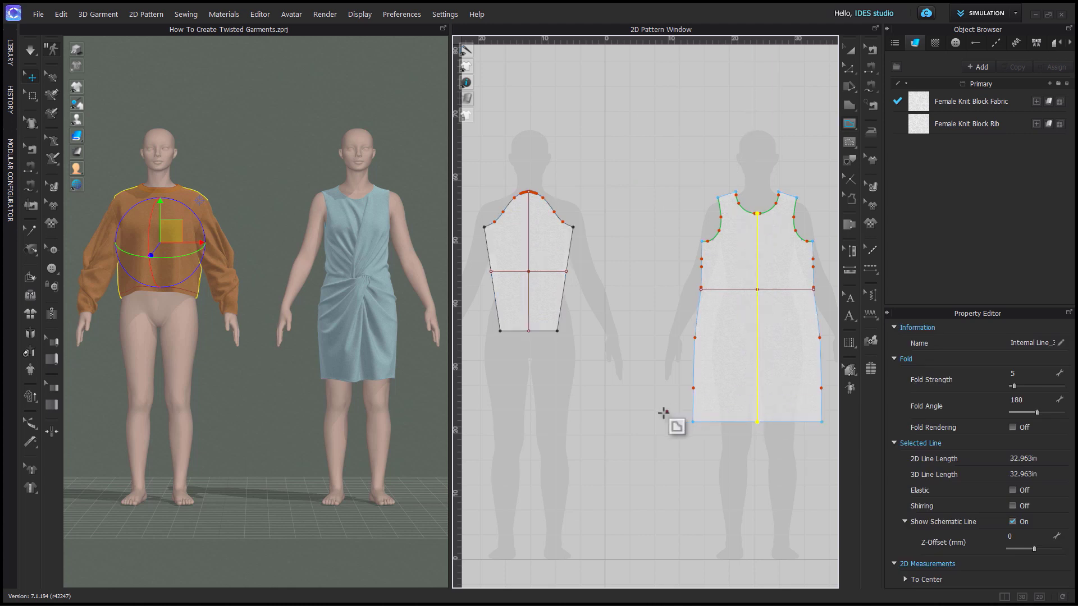
key("a")
left_click(617, 432)
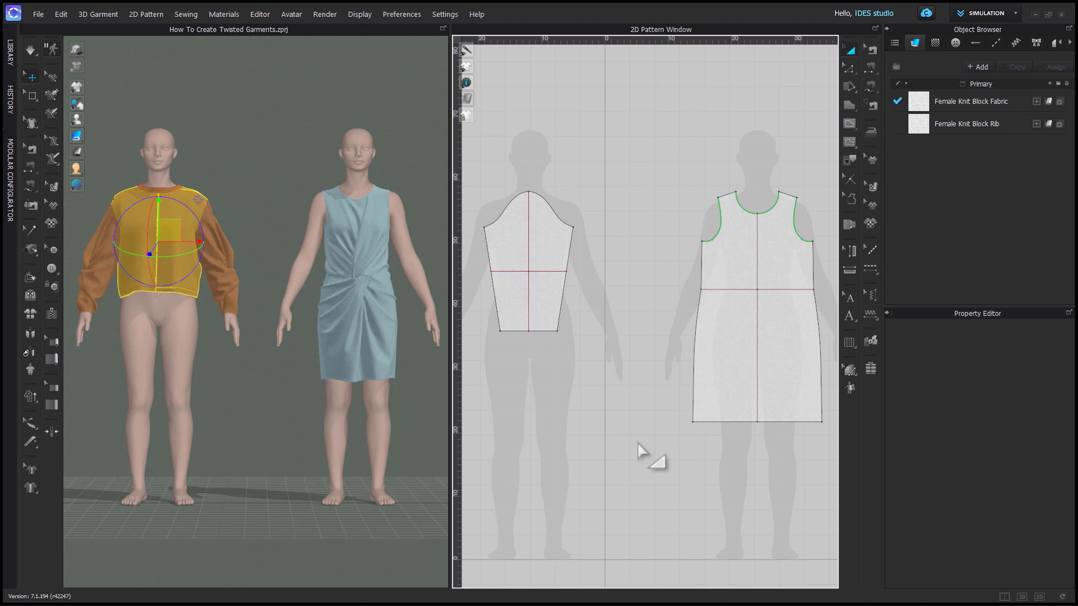
key("v")
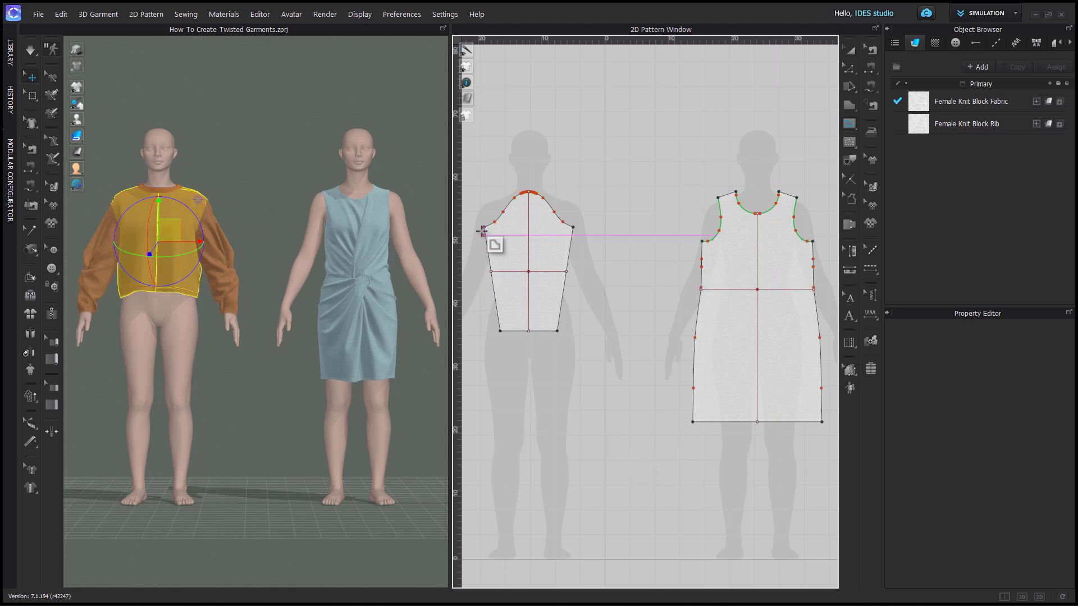
left_click(484, 227)
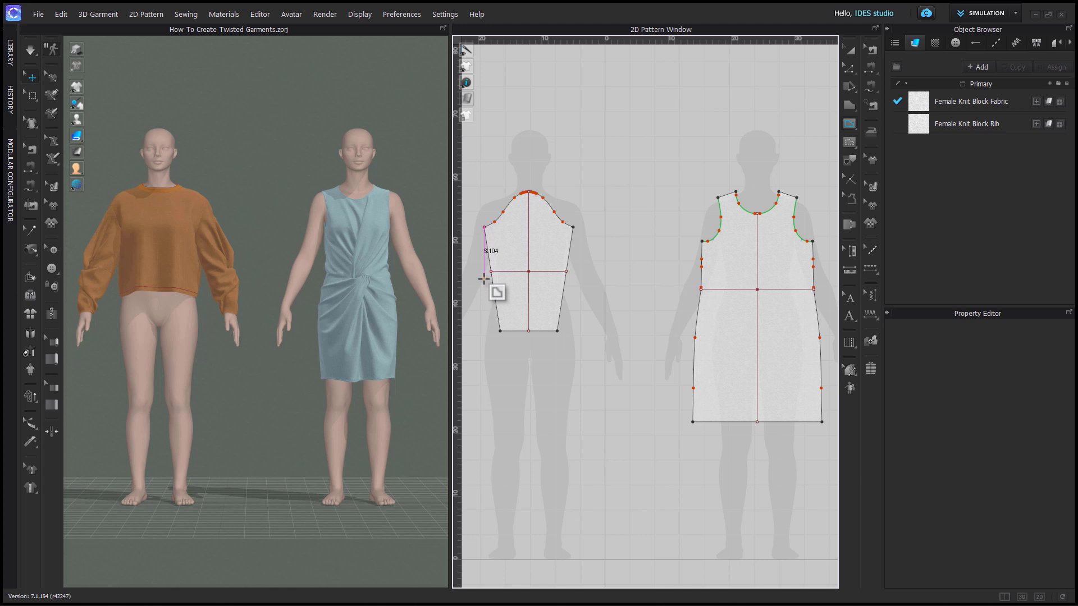
key("Escape")
Move the horizontal internal waist line of the dress block straight down by 2 in.
left_click(730, 290)
key("a")
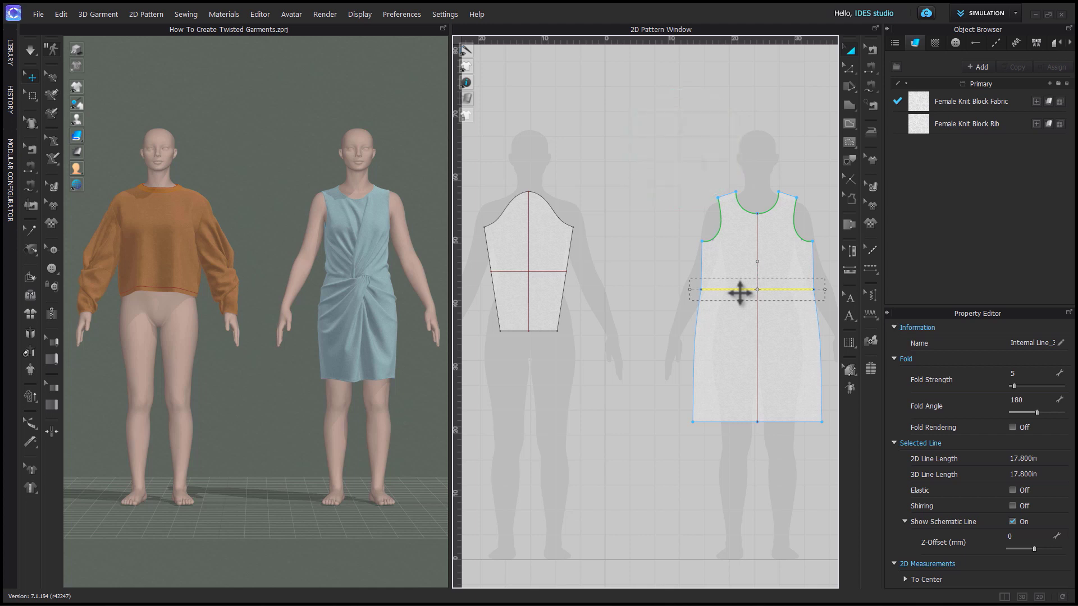
left_click_drag(740, 293, 739, 302)
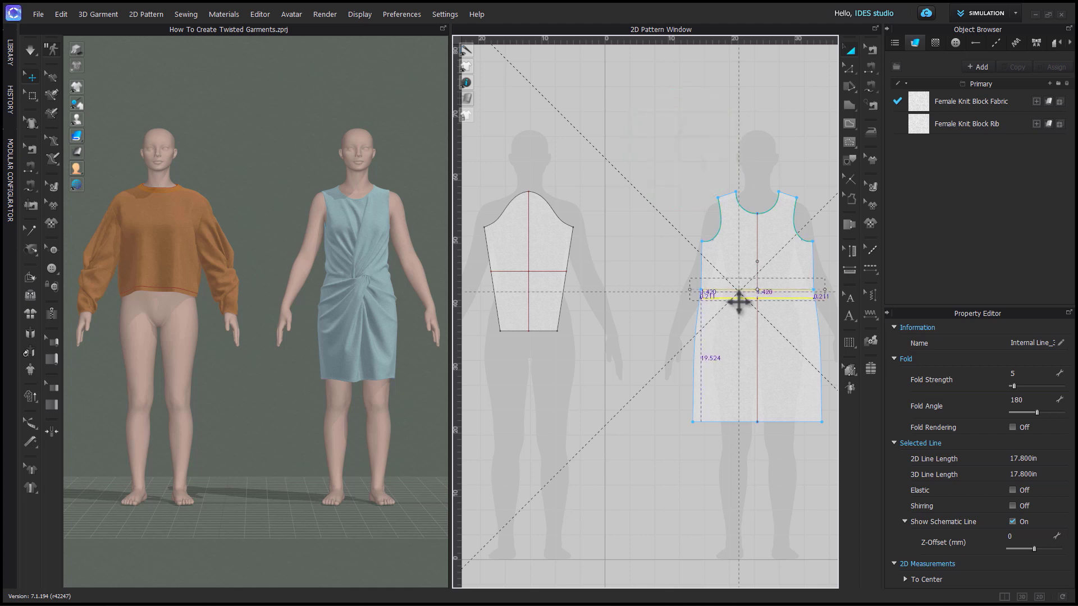
right_click(739, 302)
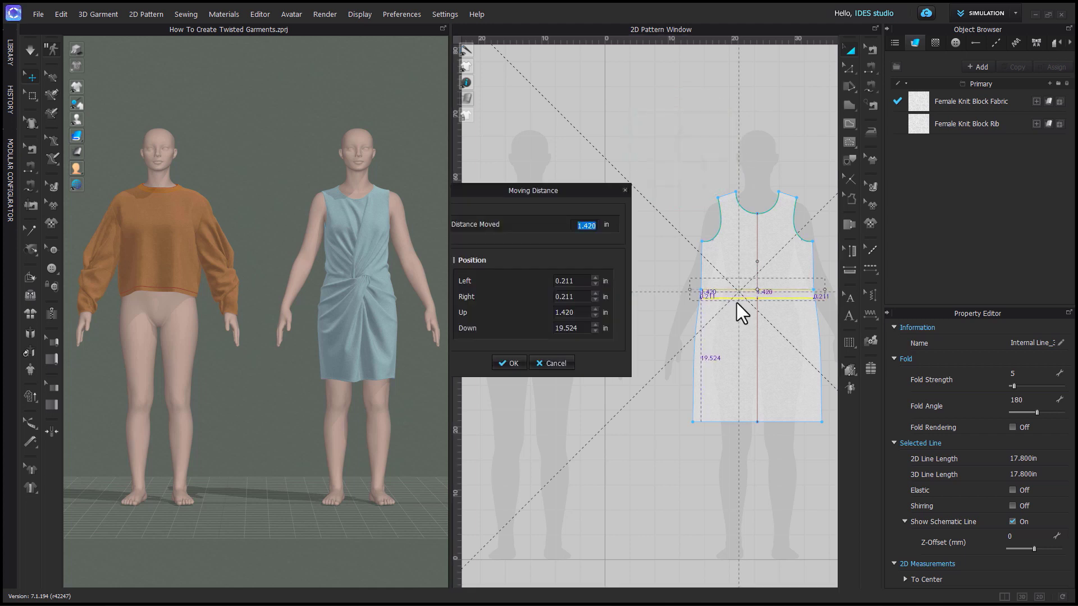
type("2")
left_click(505, 361)
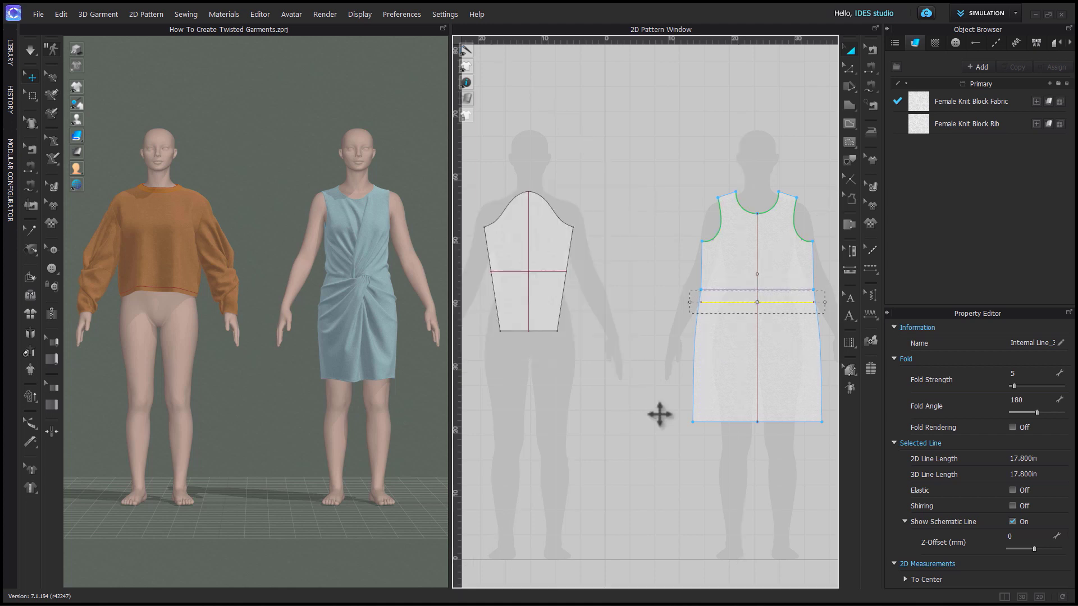
left_click(662, 393)
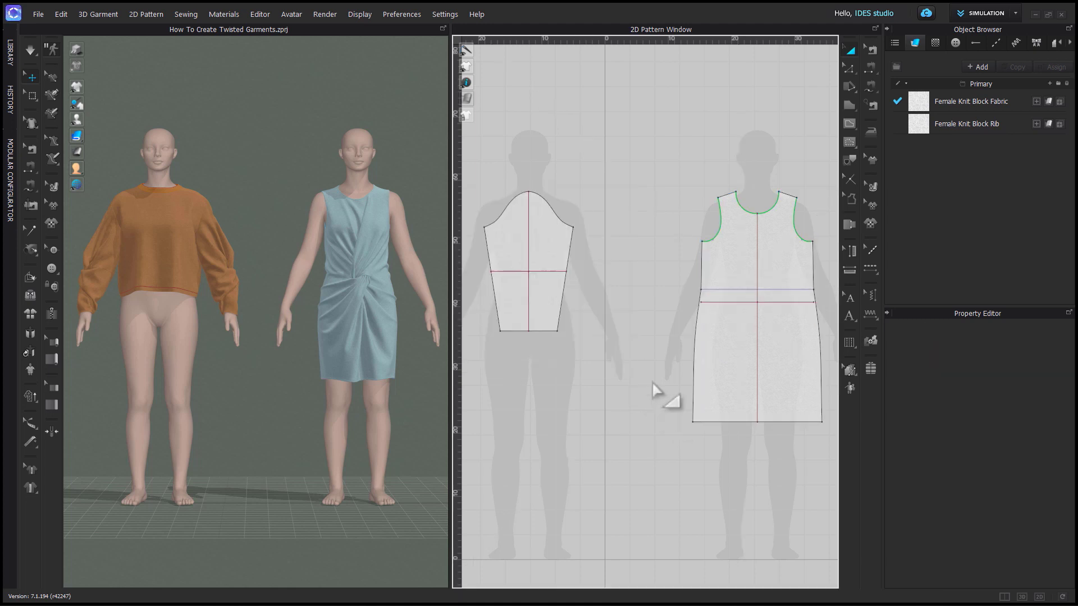
Extend the dress block's lowered horizontal internal line to the pattern outline.
right_click(737, 303)
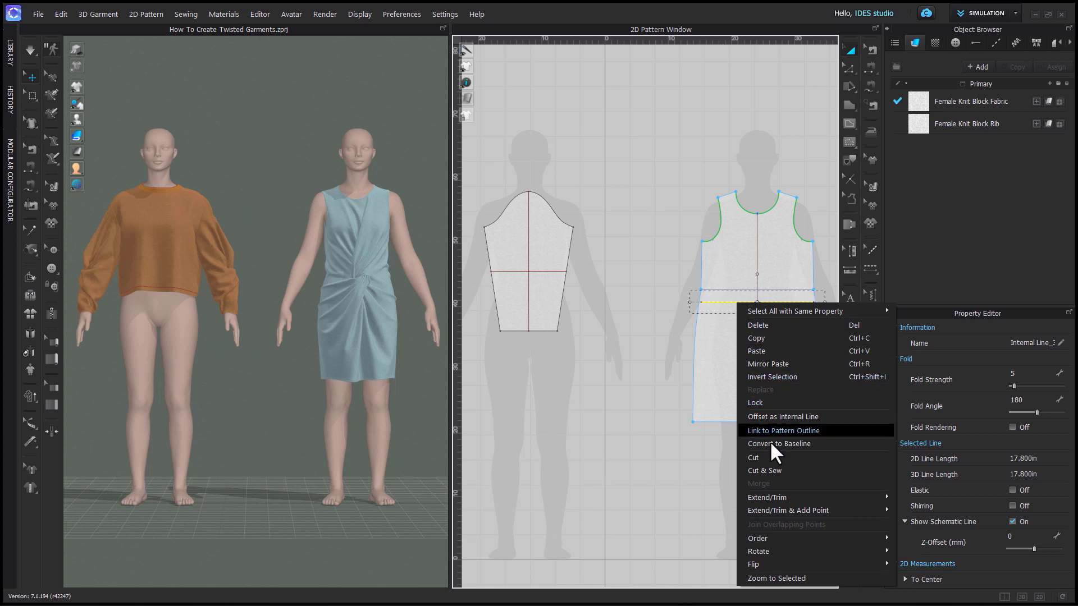
mouse_move(783, 496)
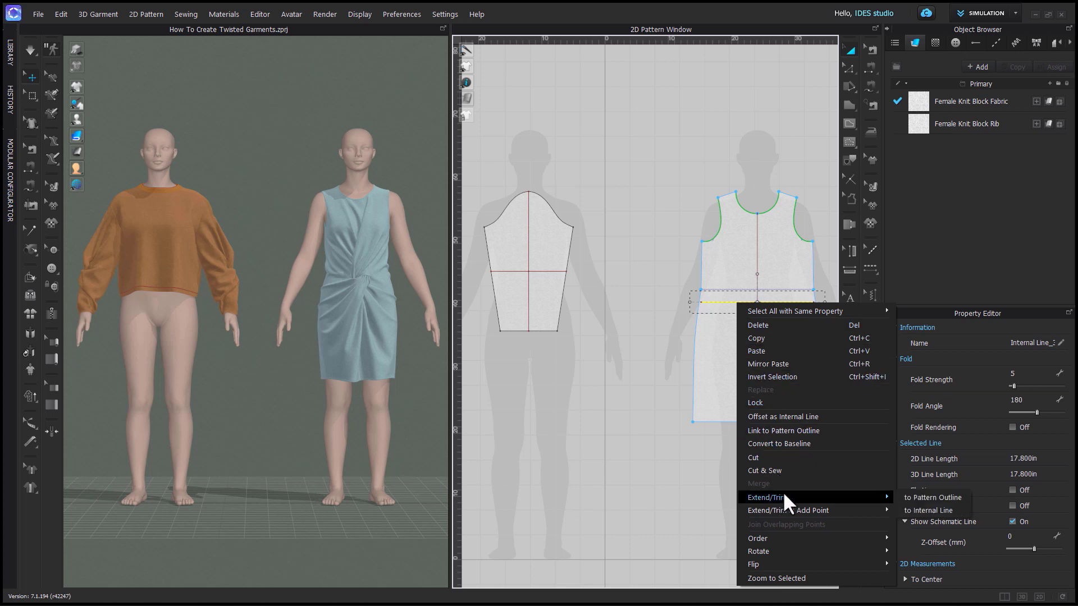
left_click(930, 497)
left_click(597, 501)
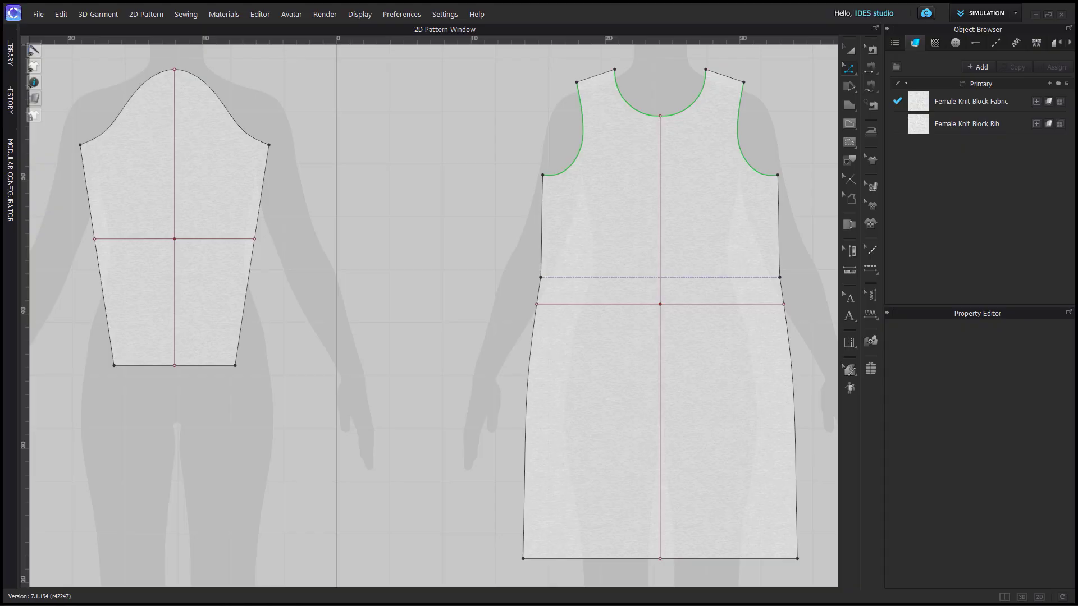
Split the left half of the sleeve's horizontal internal line into two lines, 1 in from the centre.
left_click(338, 323)
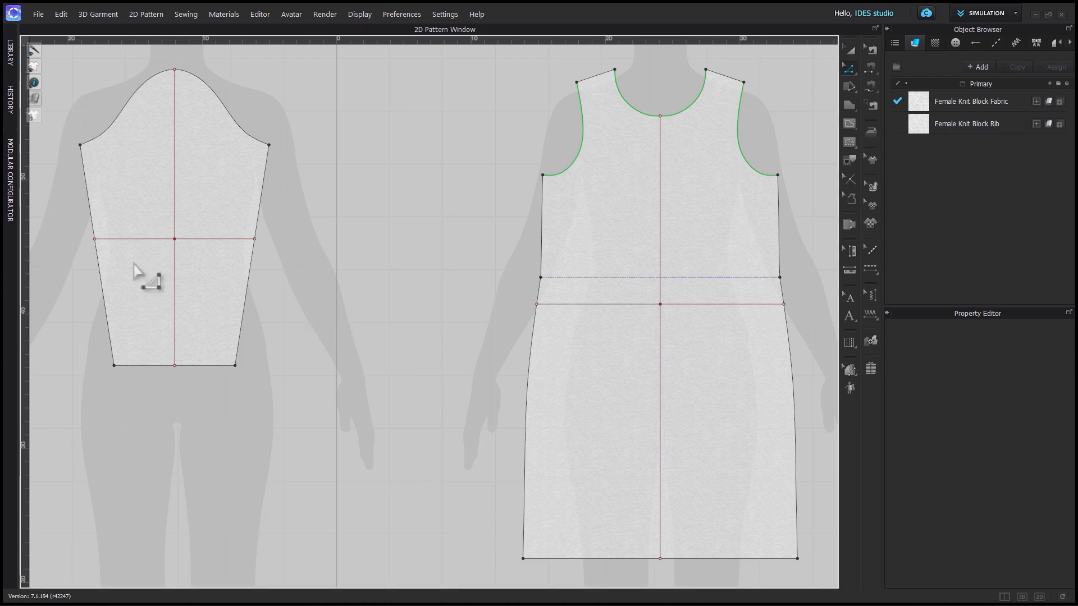
right_click(164, 240)
left_click(186, 318)
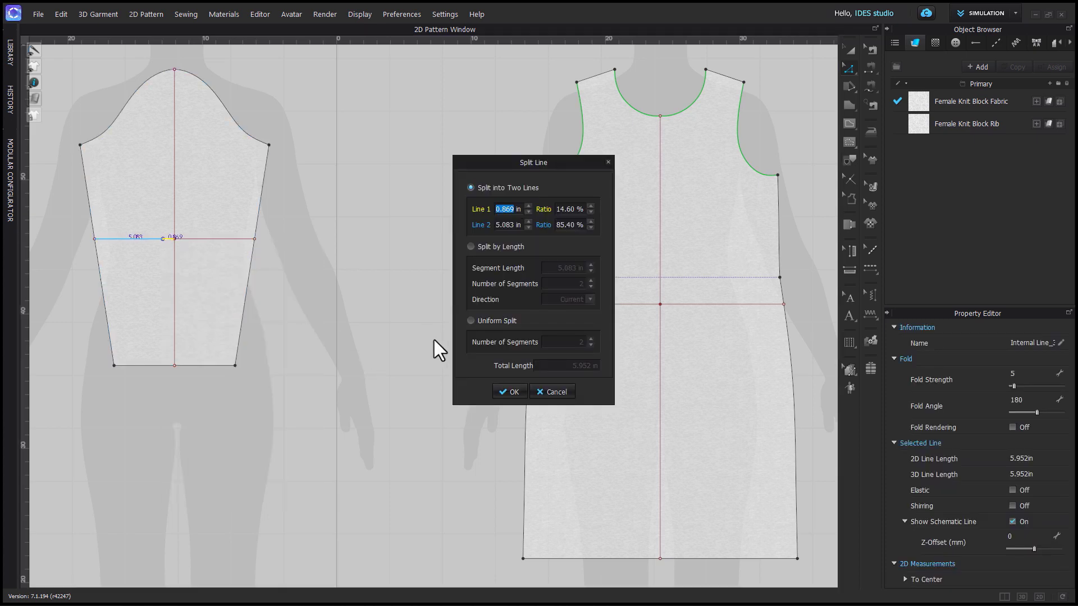
type("1")
left_click(507, 391)
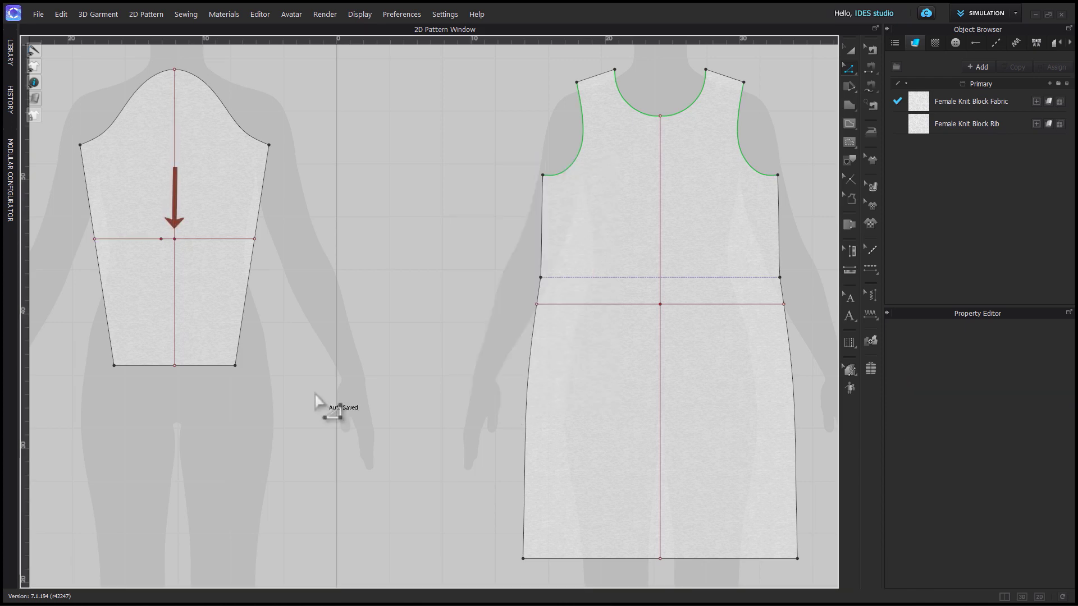
Split the right half of the sleeve's horizontal line by length into two 1 in segments starting from the centre.
left_click(192, 240)
right_click(193, 238)
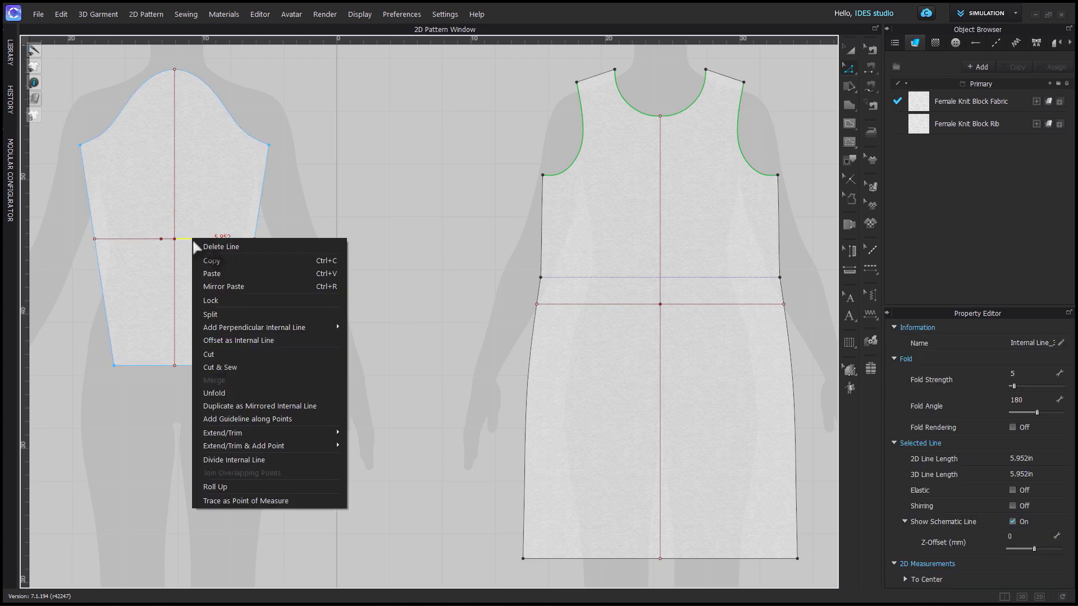
left_click(236, 315)
left_click(470, 247)
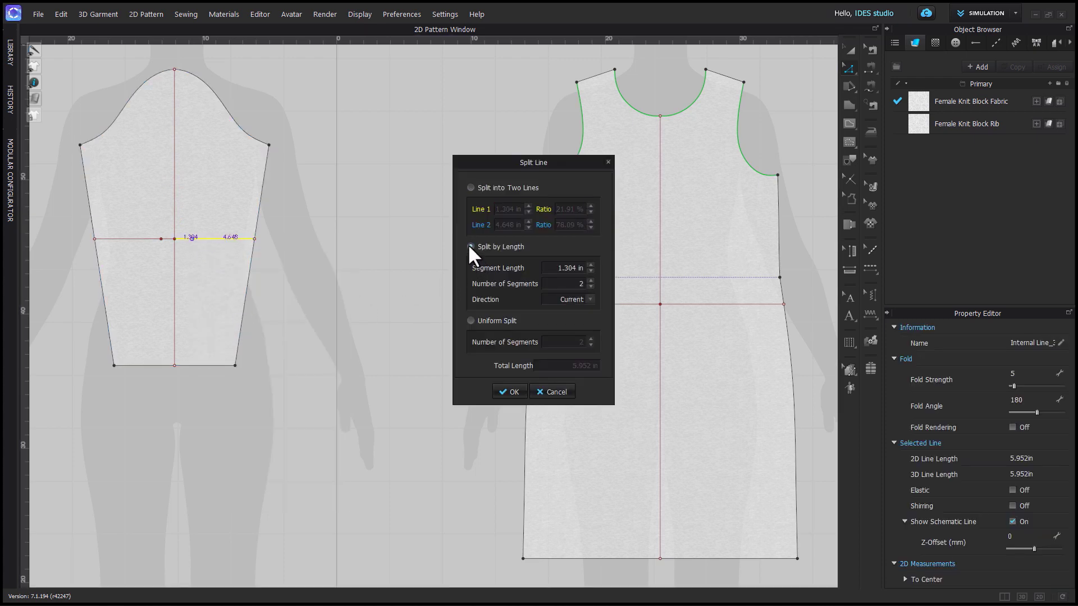
left_click(557, 268)
type("1")
left_click(509, 392)
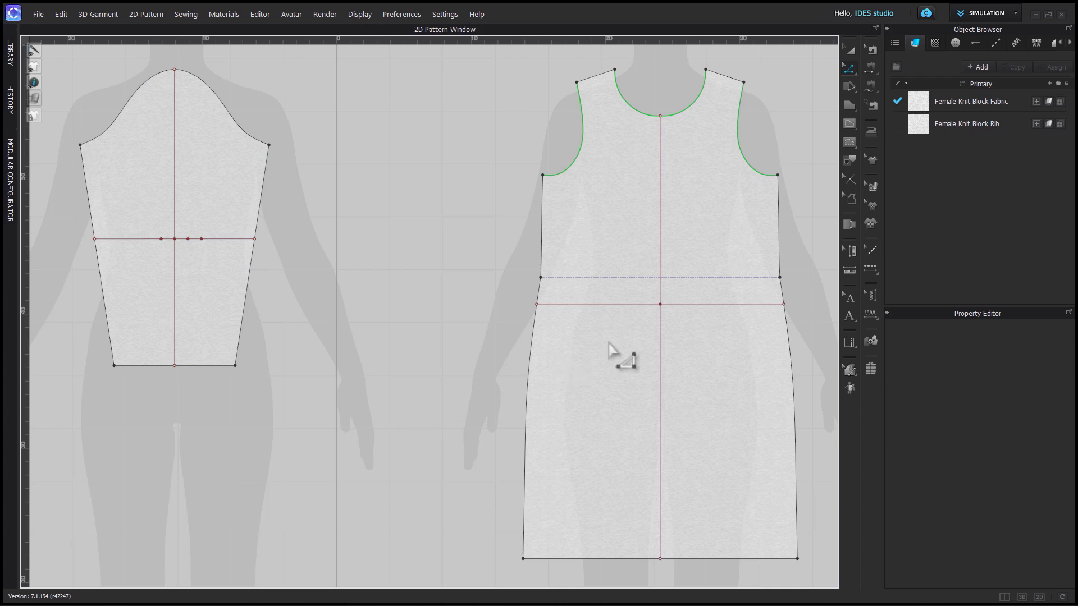
Split the left half of the dress's lowered horizontal internal line into two lines, 2.5 in from the centre.
right_click(632, 307)
left_click(635, 379)
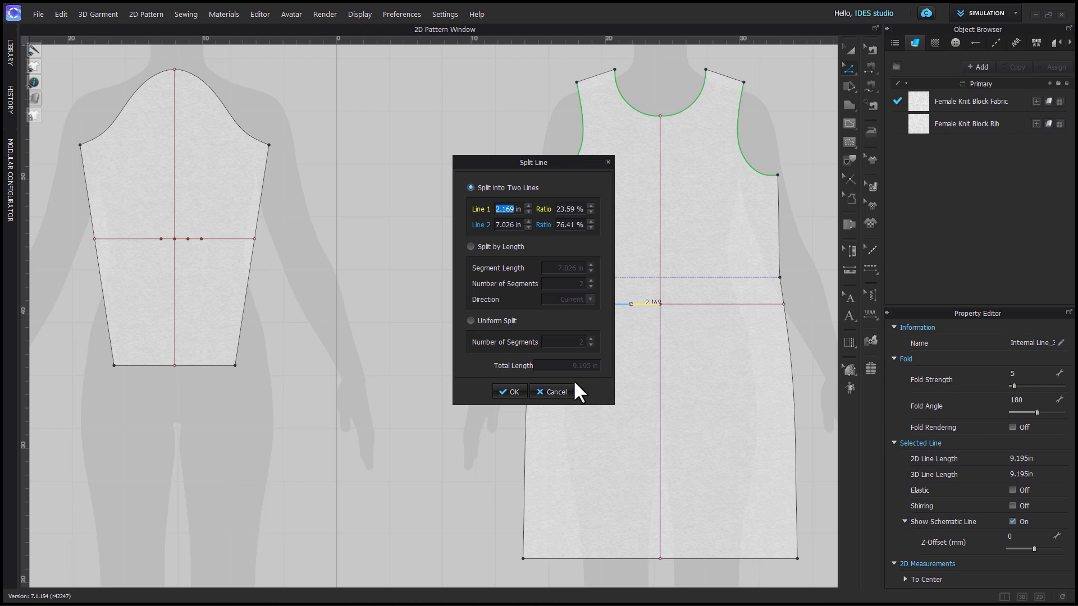
type("2.5")
left_click(513, 390)
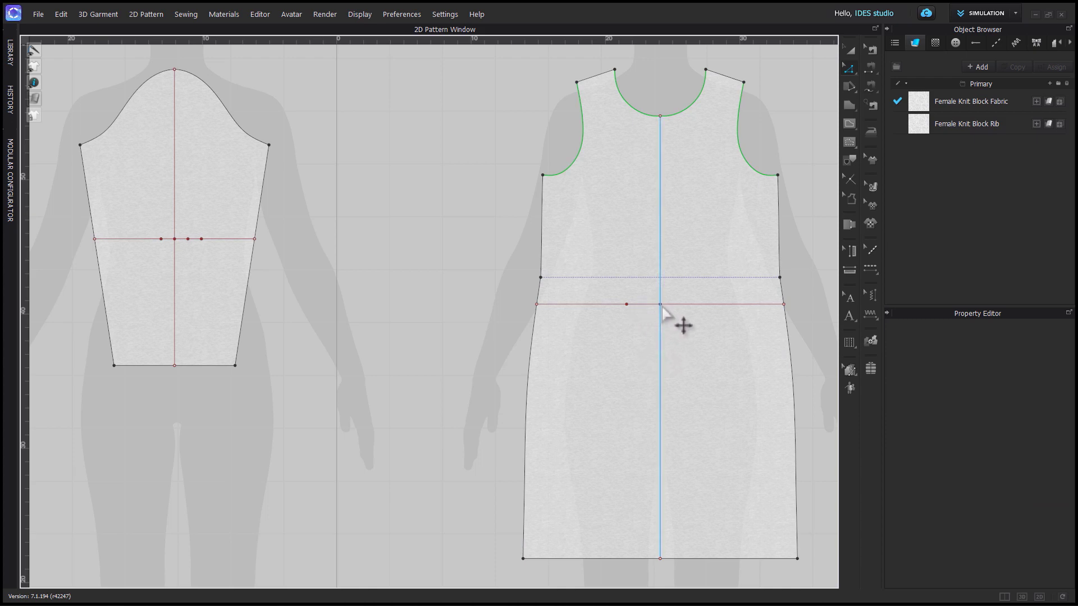
Split the 3 in segment crossing the centre of the dress's lowered horizontal internal line uniformly into three segments.
left_click(655, 323)
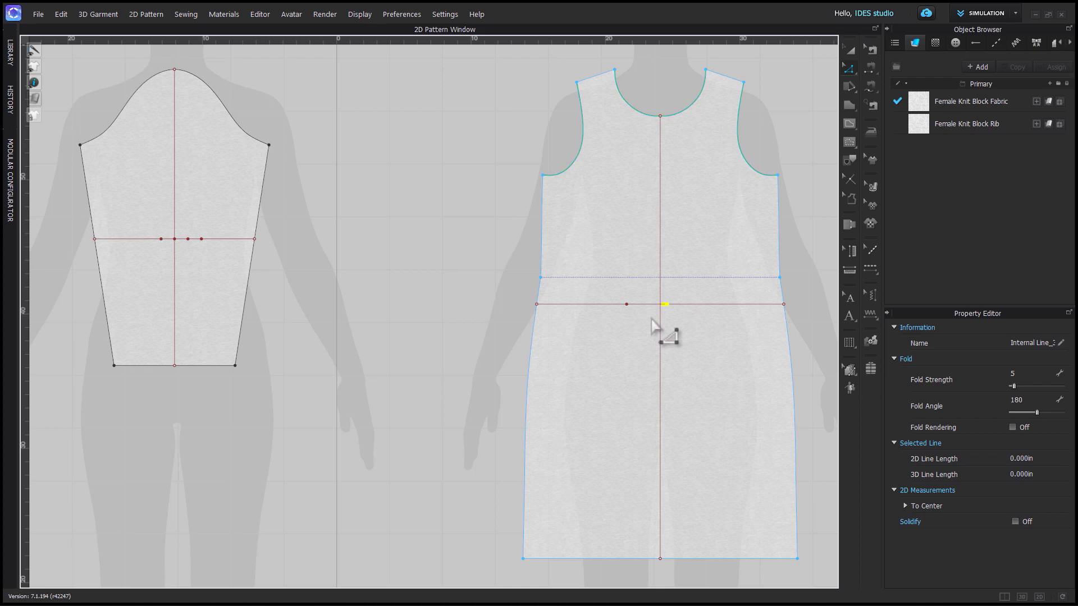
left_click(651, 307)
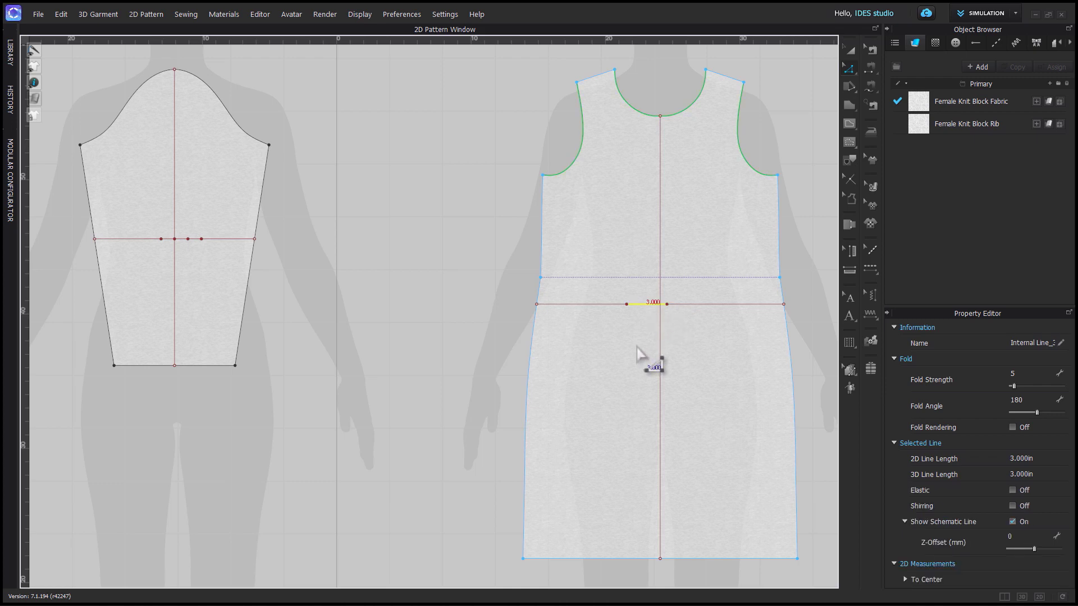
left_click(636, 347)
left_click(646, 305)
right_click(646, 305)
left_click(687, 381)
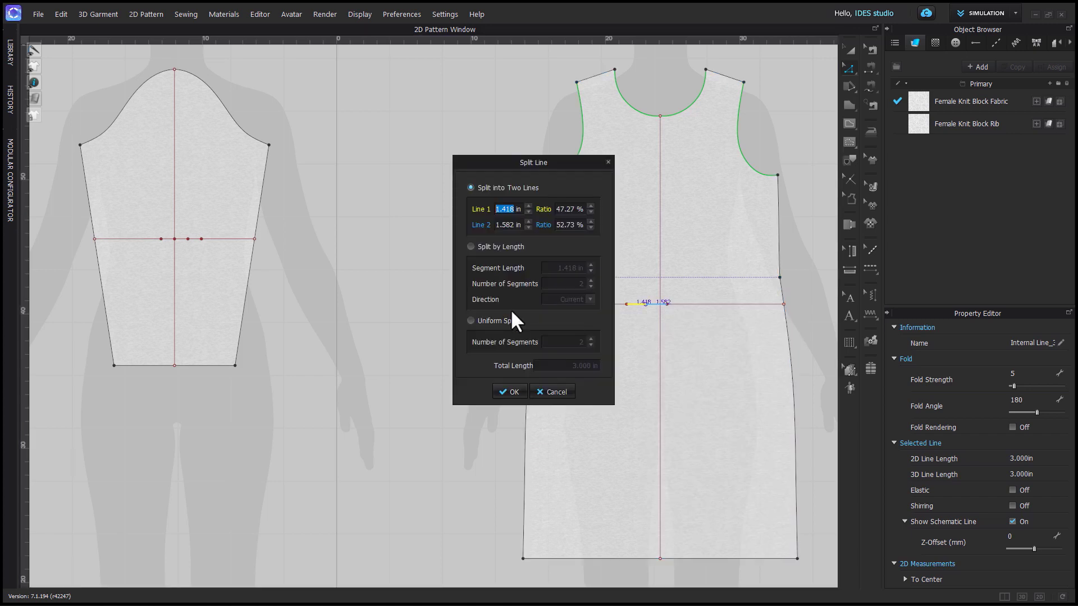
left_click(511, 320)
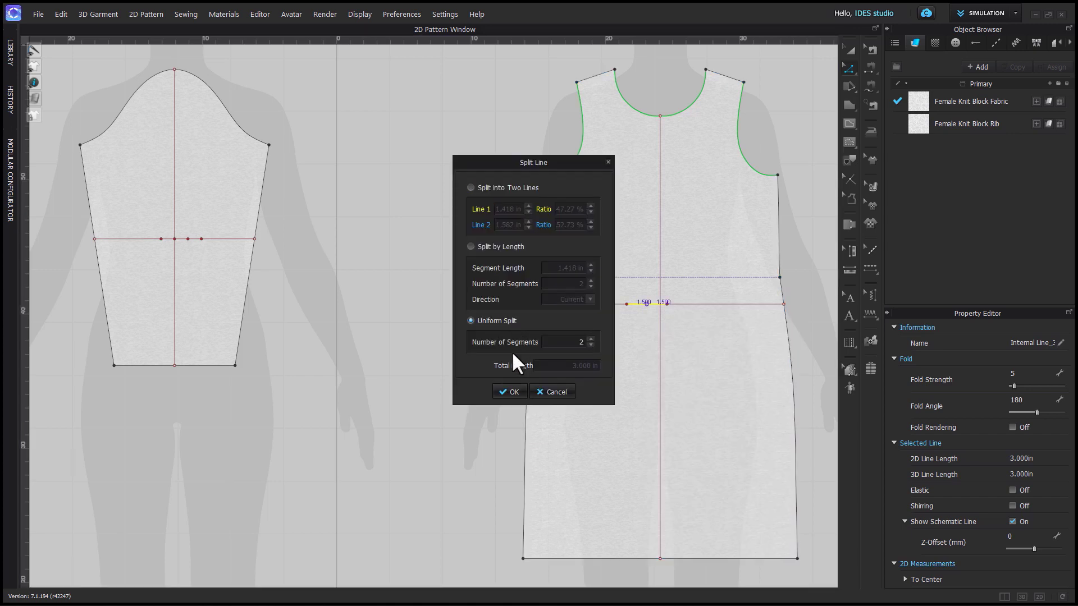
left_click(522, 392)
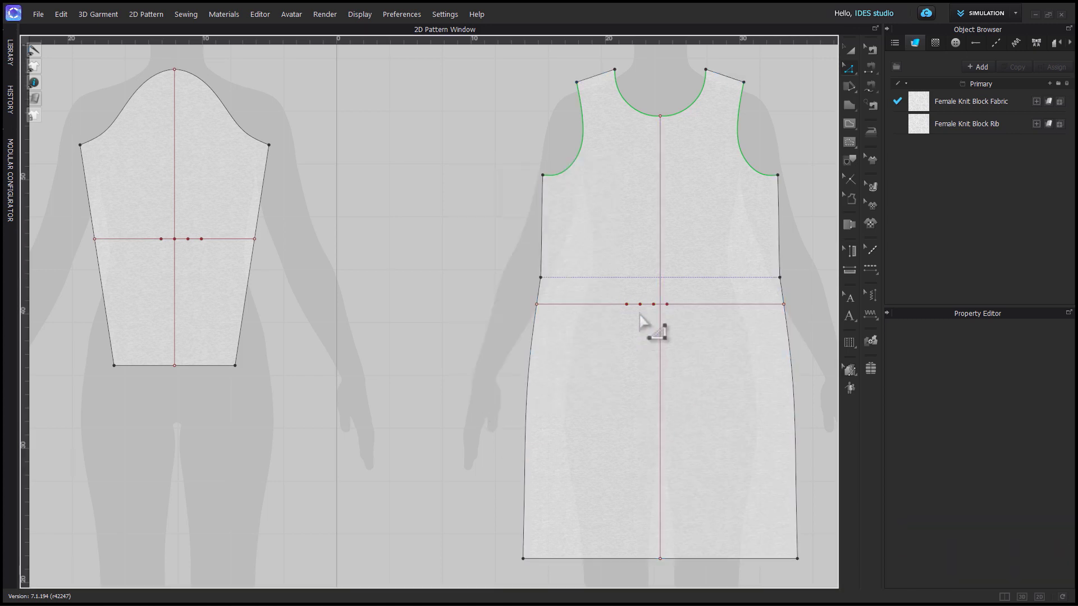
Check the lengths of the new segments on the dress's lowered horizontal internal line.
scroll(640, 325, "up", 5)
left_click(626, 268)
left_click(663, 270)
left_click(698, 270)
scroll(617, 326, "down", 6)
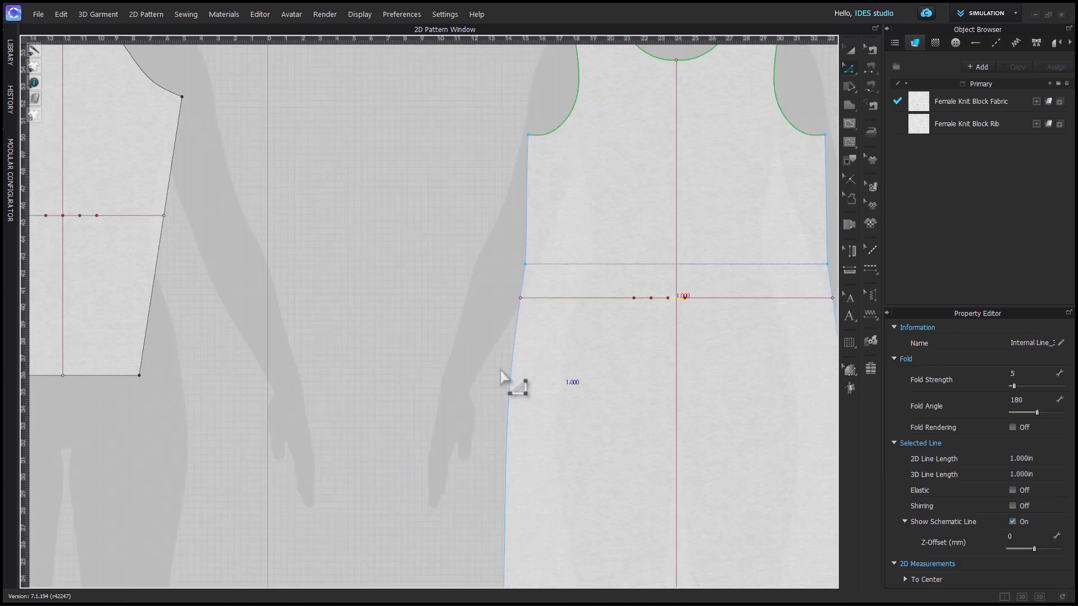
left_click(433, 411)
Draw an internal line on the sleeve from the cap's centre point through the leftmost split point to the hem's centre.
key("g")
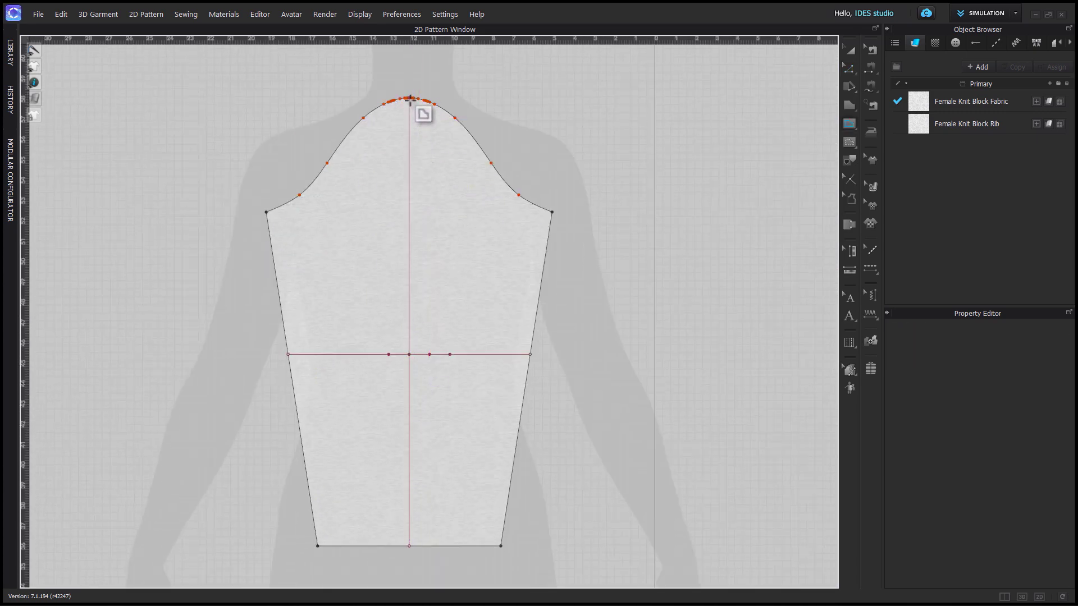
left_click(409, 98)
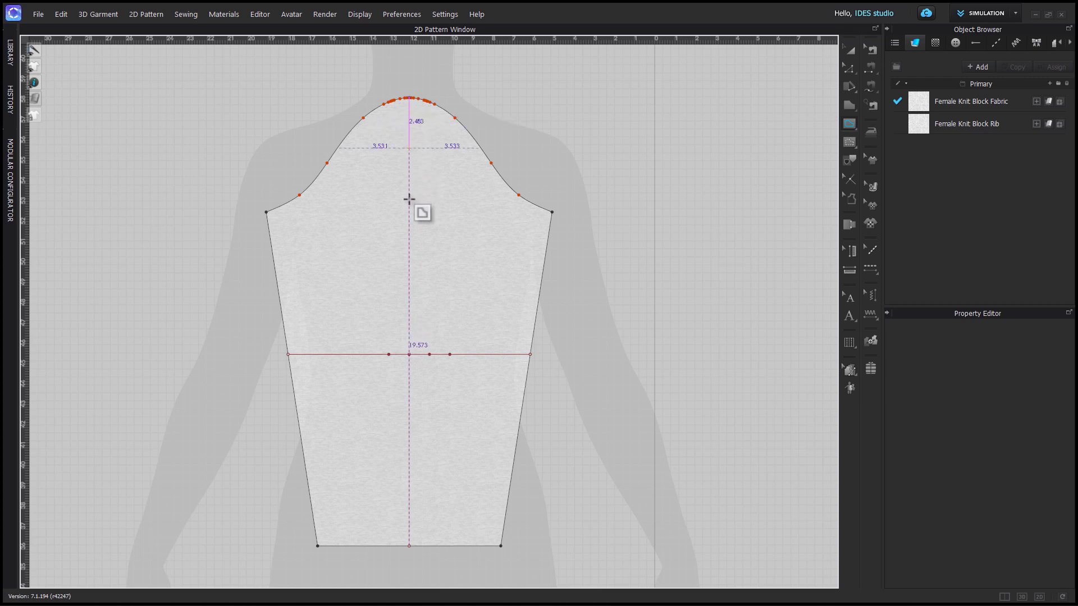
left_click(389, 354)
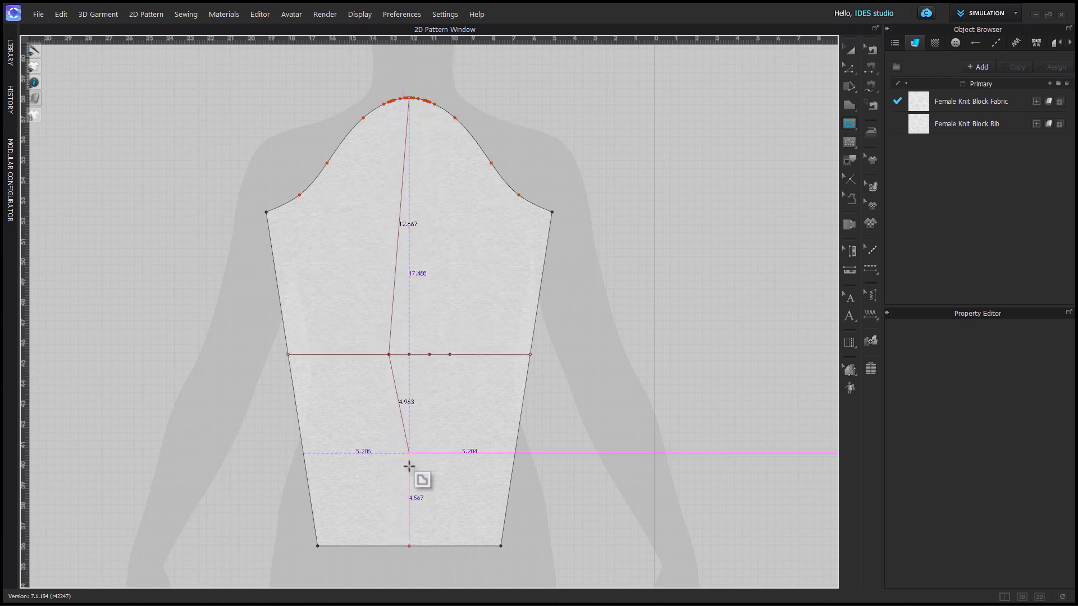
double_click(408, 545)
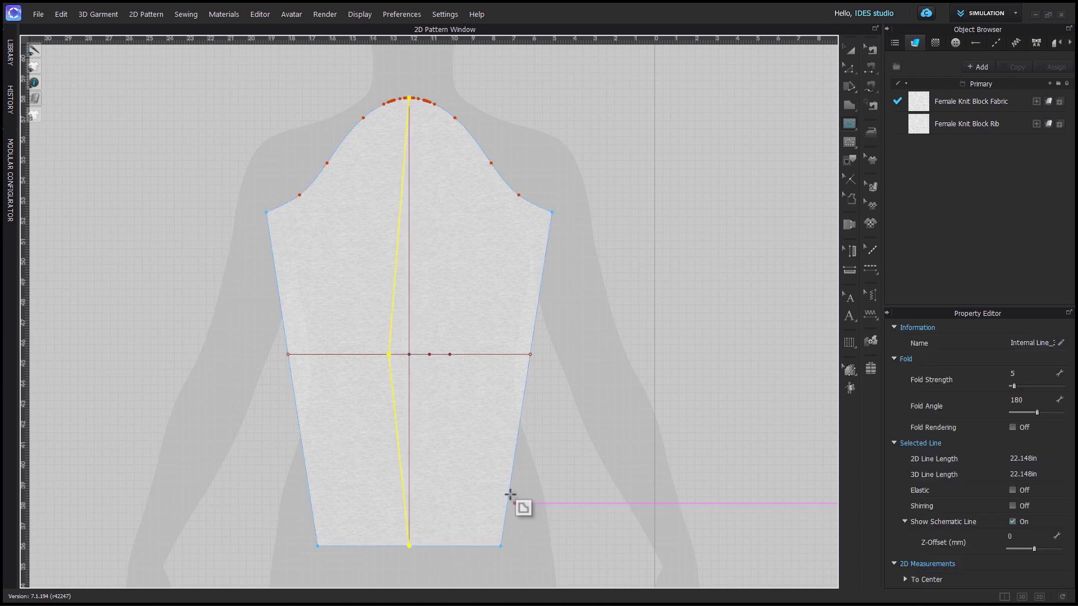
Draw an internal line on the dress from the neckline centre through the leftmost split point to the hem's centre.
scroll(586, 492, "down", 3)
middle_click_drag(587, 492, 494, 233)
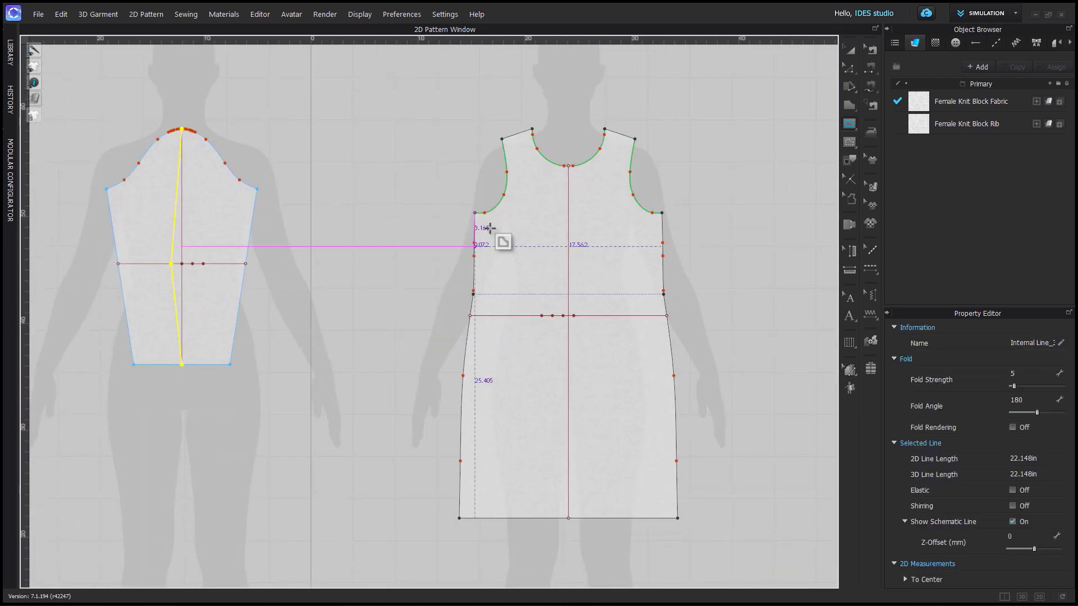
left_click(564, 166)
left_click(542, 316)
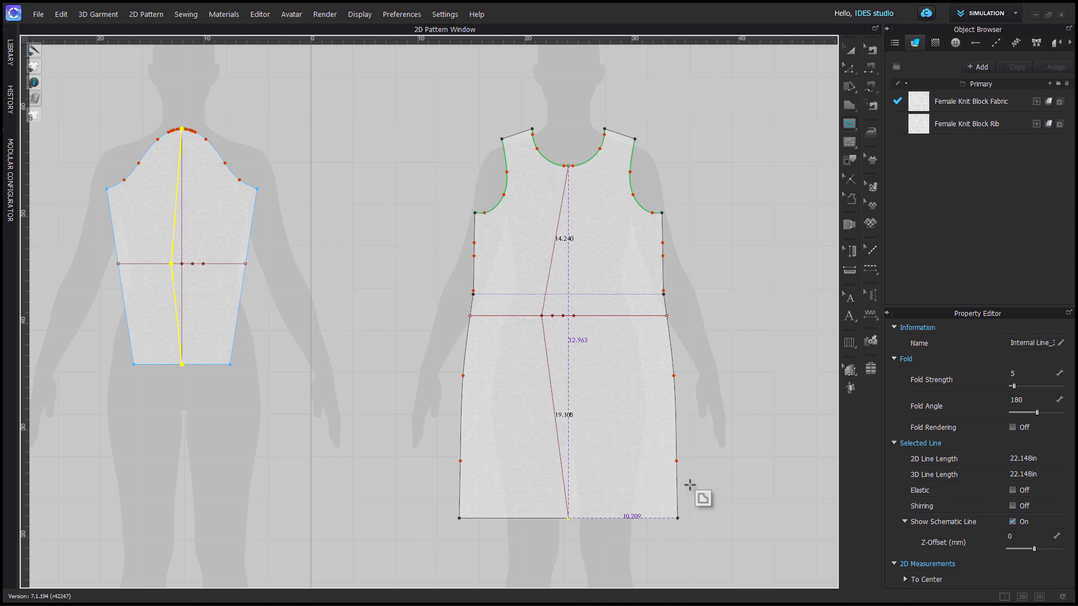
Split the right half of the sleeve cap curve uniformly into four segments.
key("z")
right_click(225, 167)
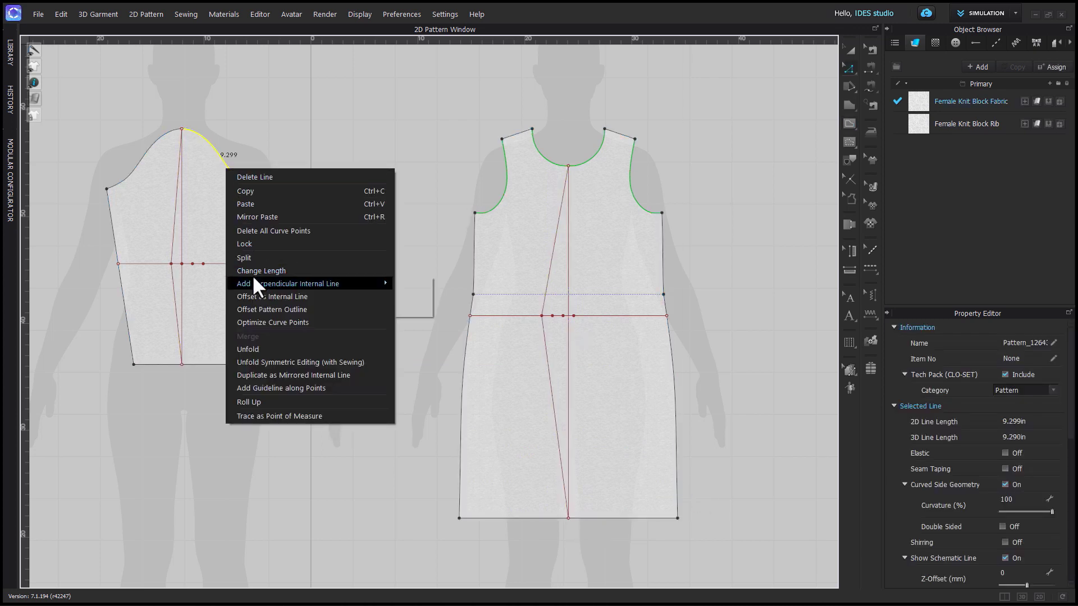
left_click(256, 260)
left_click(491, 319)
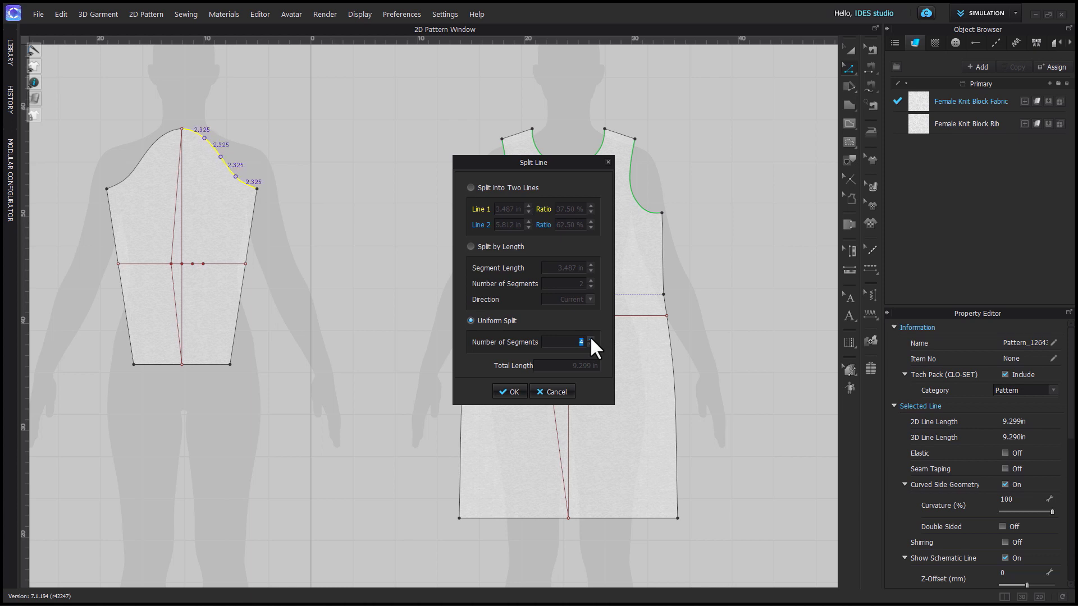
left_click(509, 392)
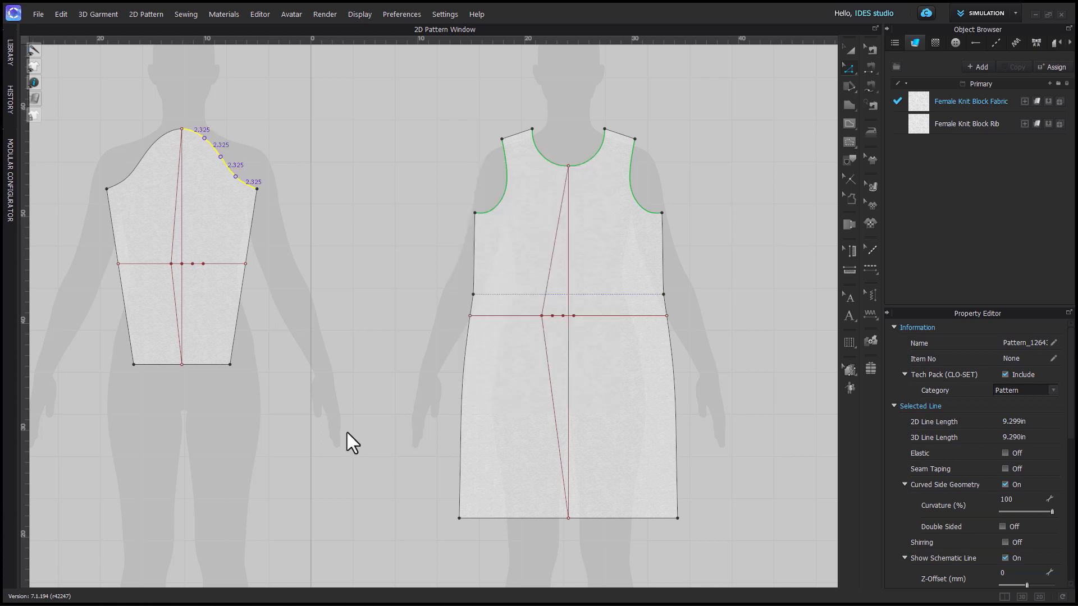
Split the right half of the sleeve hem uniformly into three segments.
left_click(206, 365)
right_click(206, 365)
left_click(261, 207)
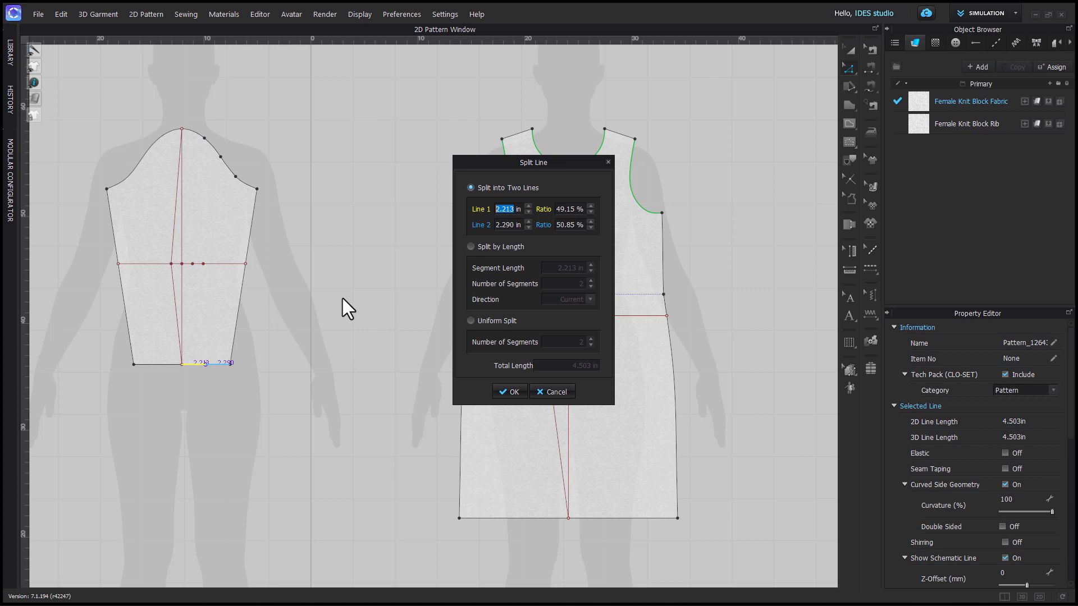
left_click(503, 322)
left_click(590, 338)
left_click(512, 392)
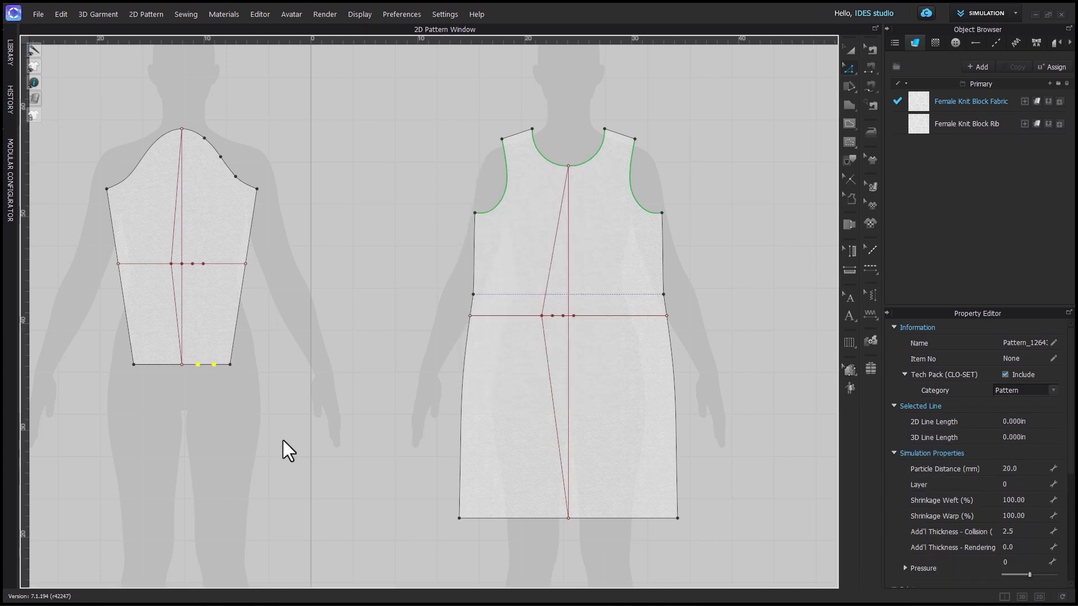
left_click(283, 441)
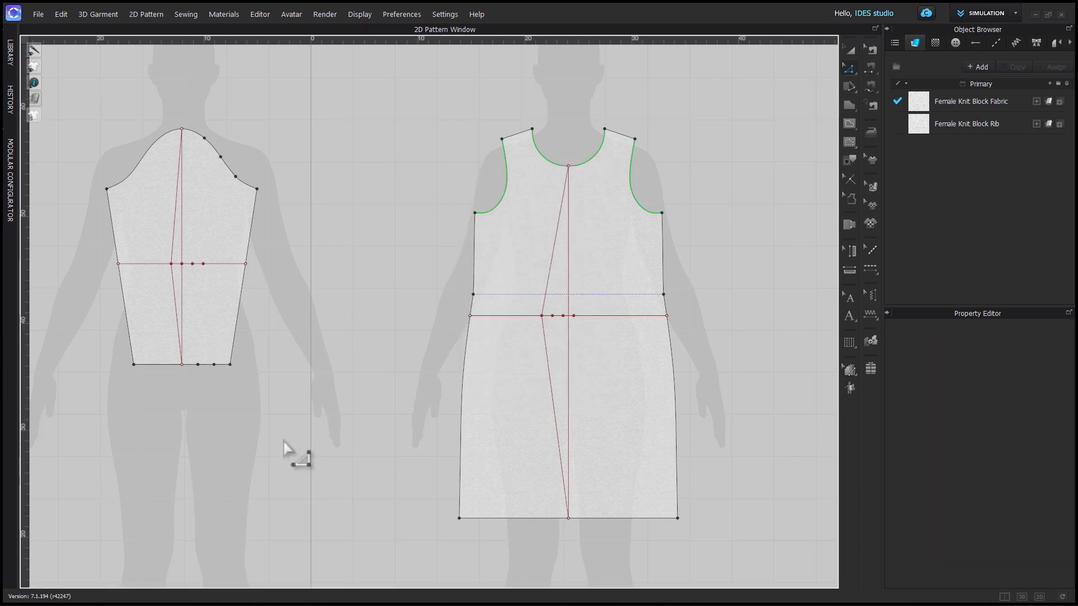
Split the dress's right shoulder line uniformly into two segments.
right_click(622, 139)
left_click(651, 211)
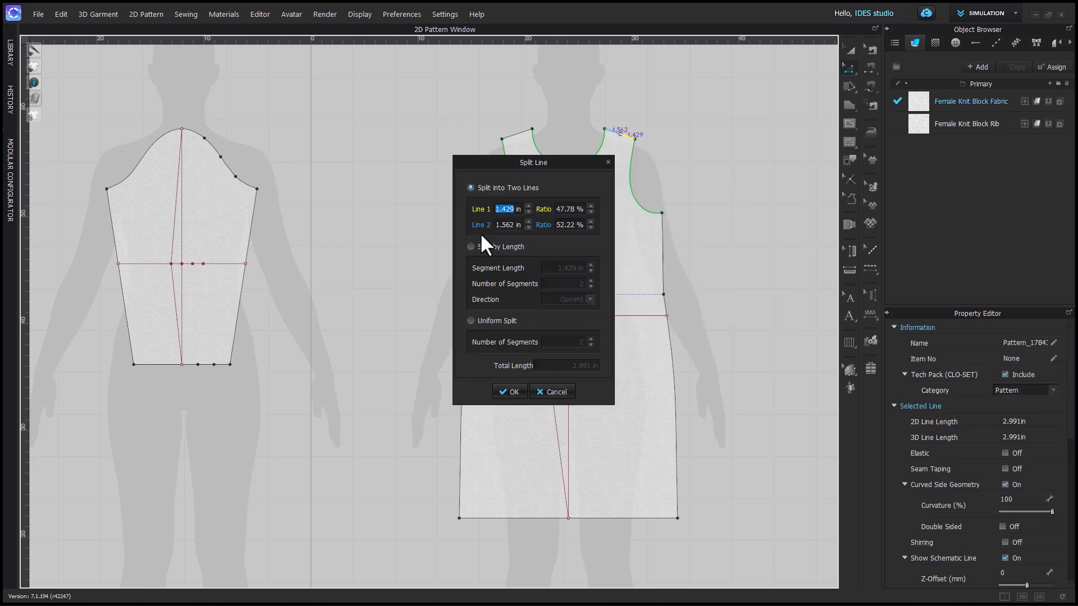
left_click(472, 321)
left_click(512, 392)
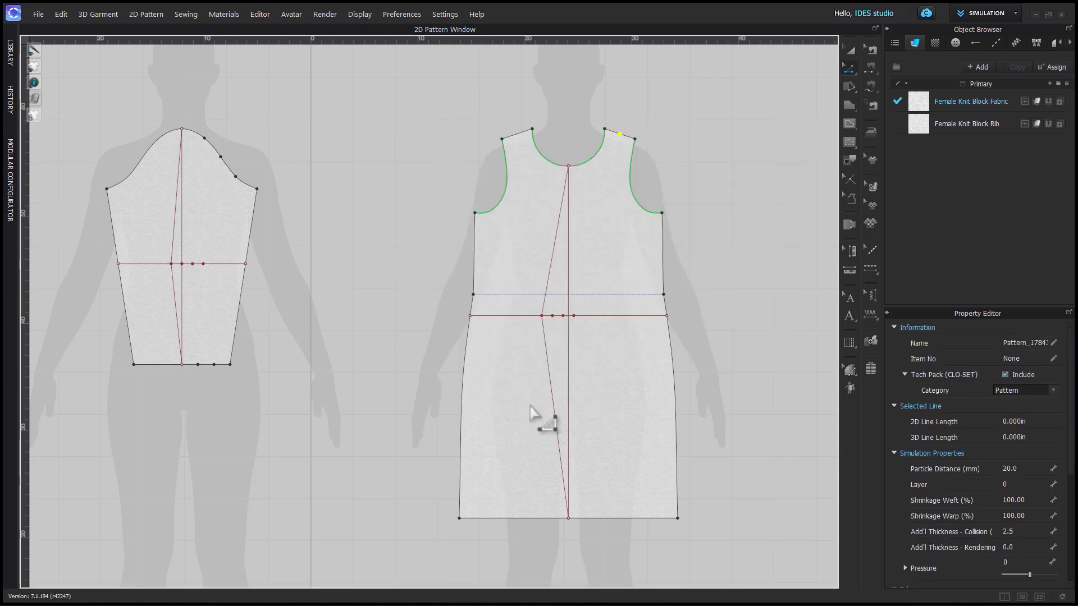
Add points on the dress's right armhole, upper and lower right side seam, and right hem, including one hem point below the shoulder midpoint.
key("x")
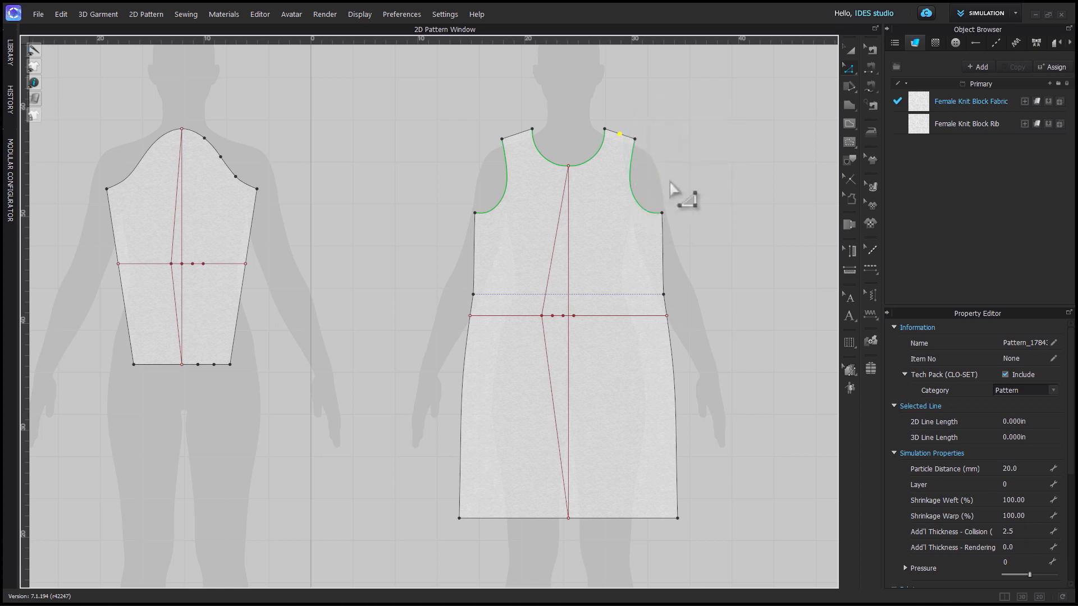
key("v")
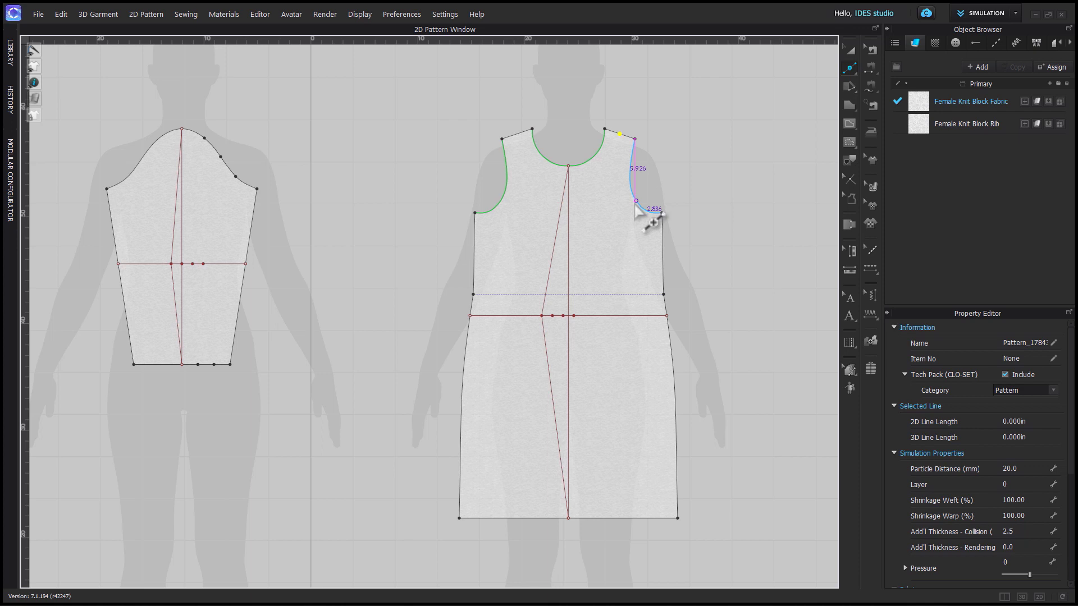
left_click(636, 202)
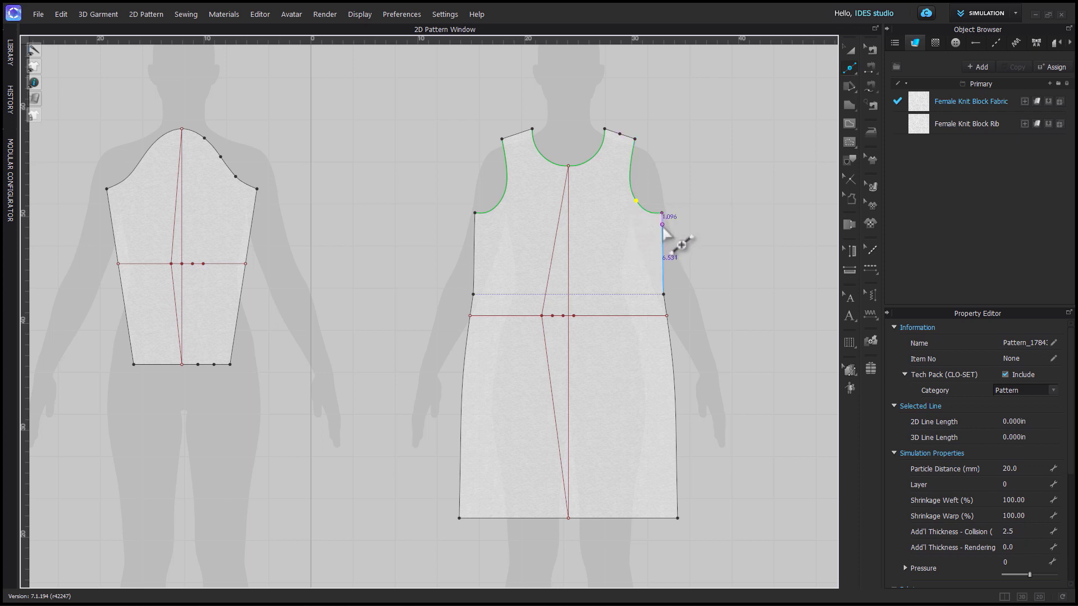
left_click(663, 227)
left_click(675, 405)
left_click(667, 519)
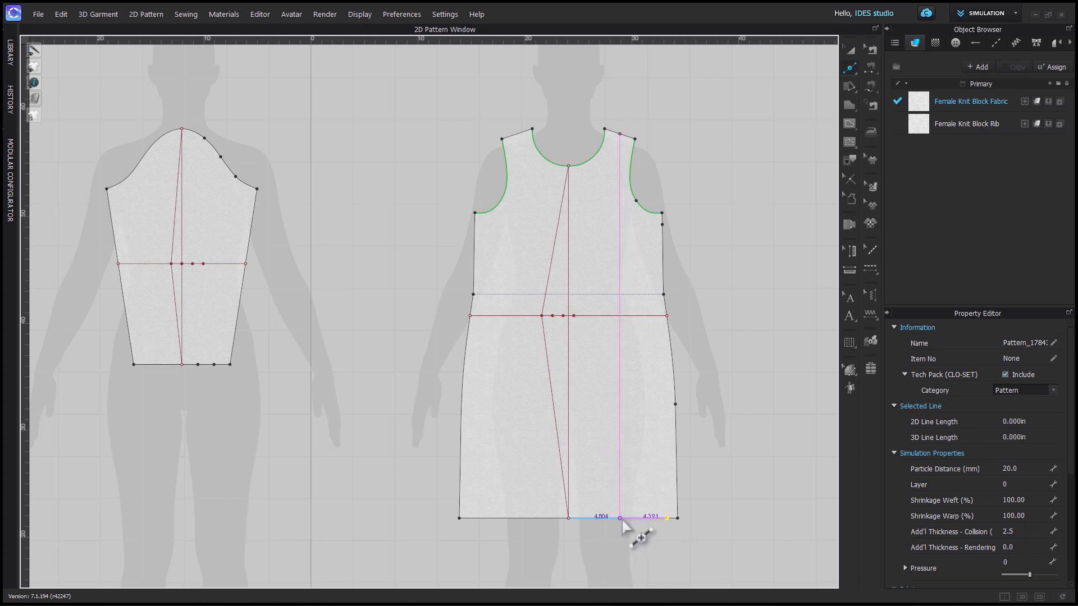
left_click(621, 519)
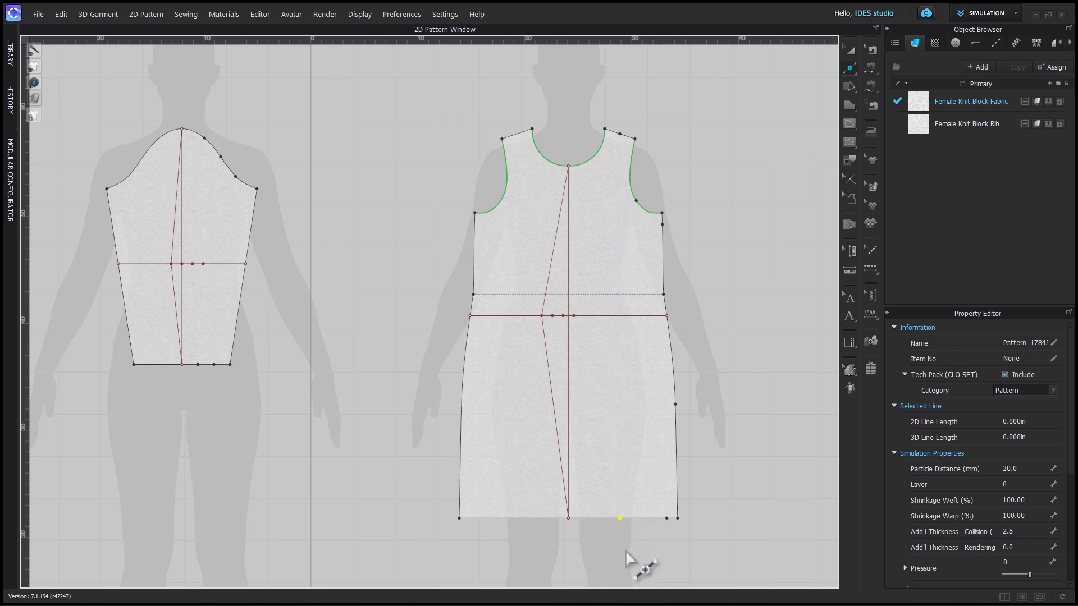
Draw an internal line on the sleeve from the first right cap split point through the horizontal line's centre to the first right hem split point.
key("g")
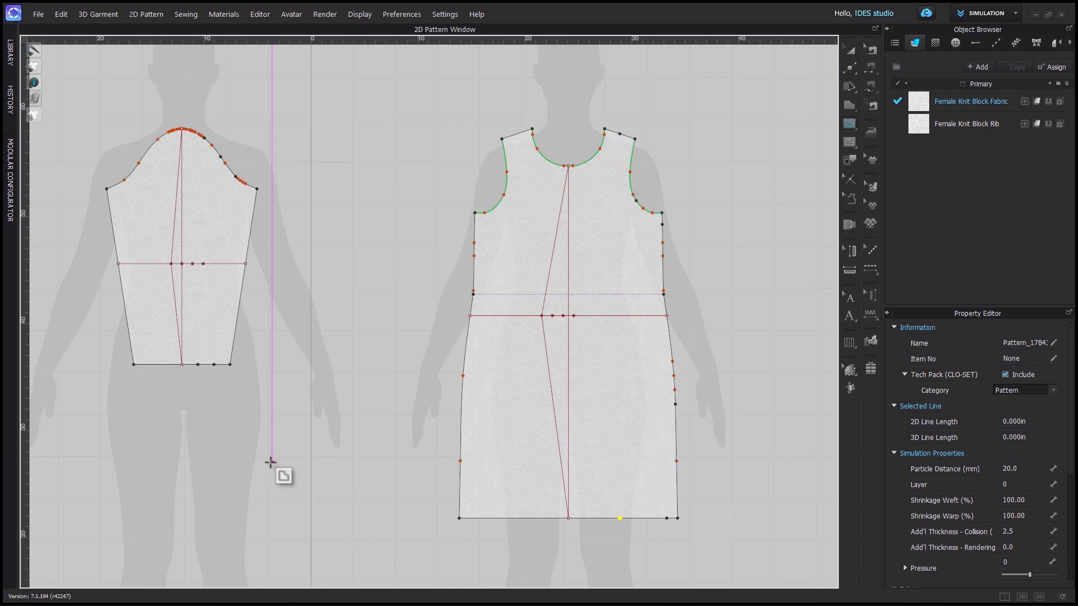
middle_click_drag(180, 393, 331, 479)
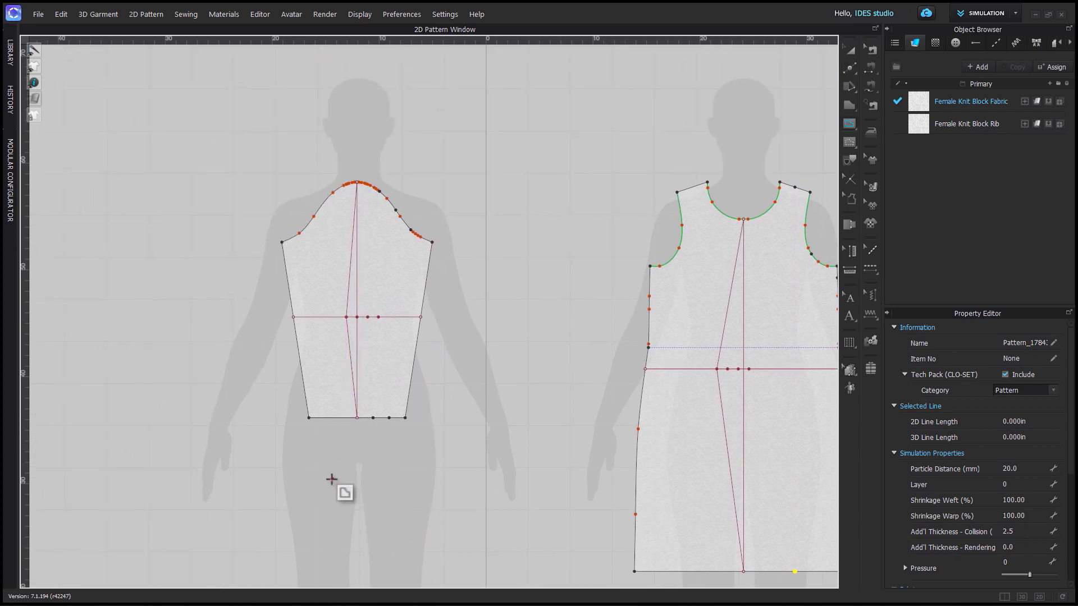
scroll(310, 255, "up", 3)
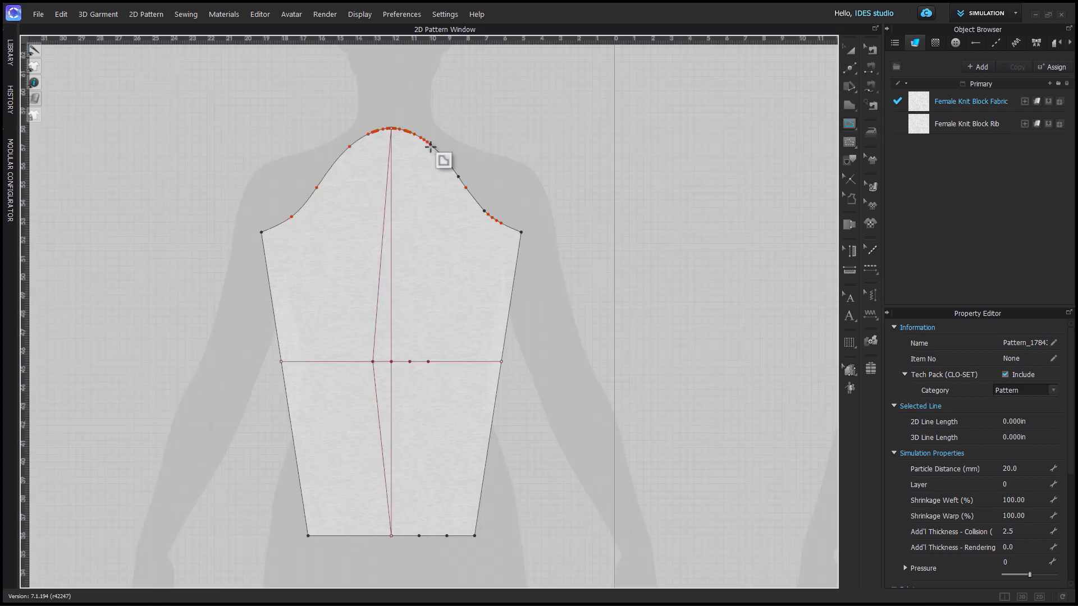
left_click(430, 145)
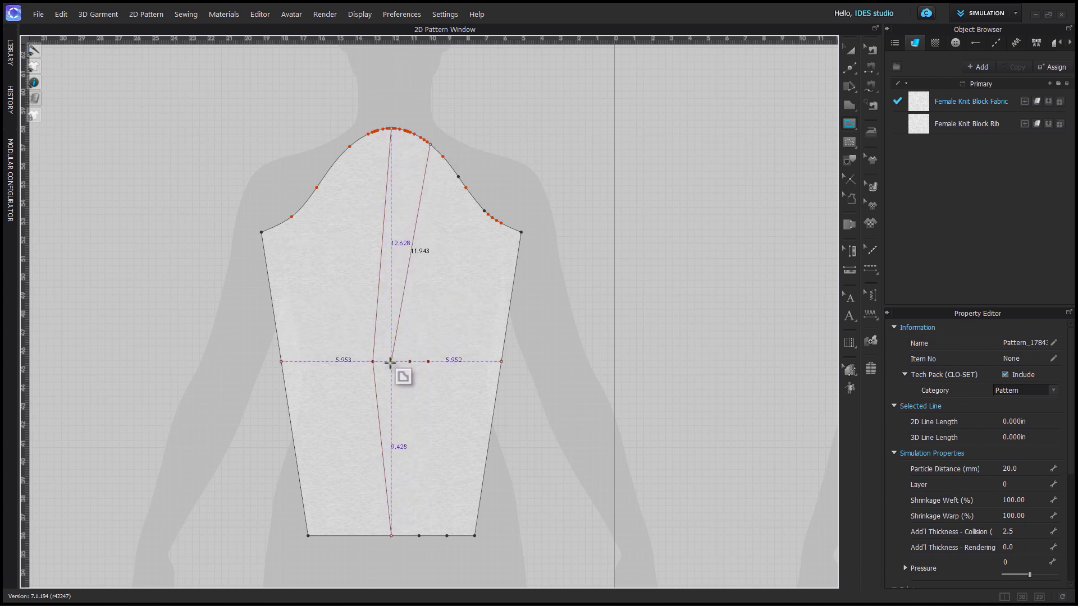
left_click(390, 363)
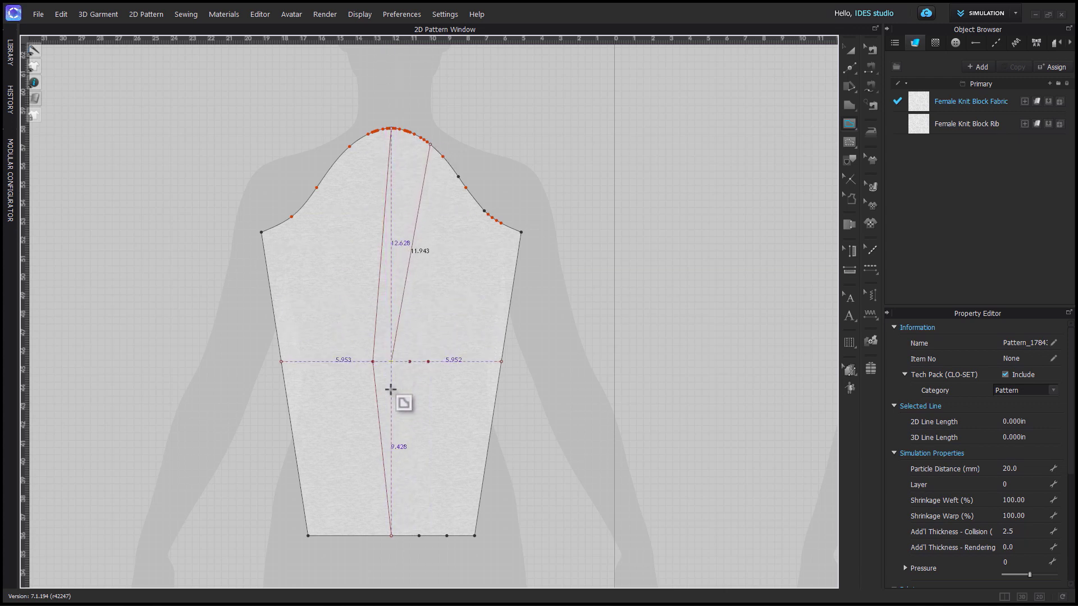
left_click(419, 536)
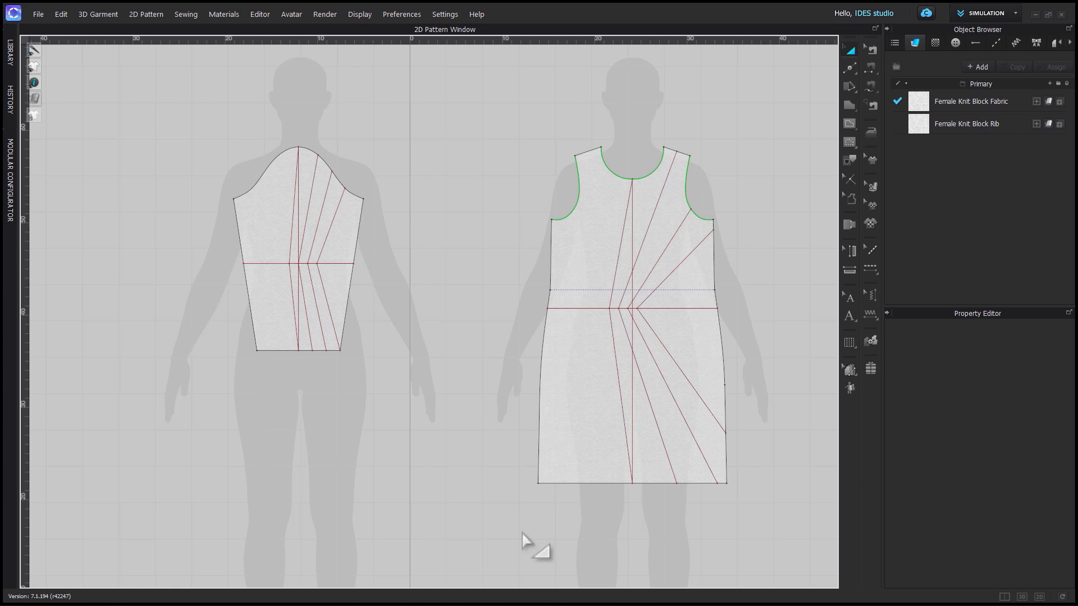
Cut the sleeve and the dress along the leftmost angled internal line of each pattern.
left_click(291, 235)
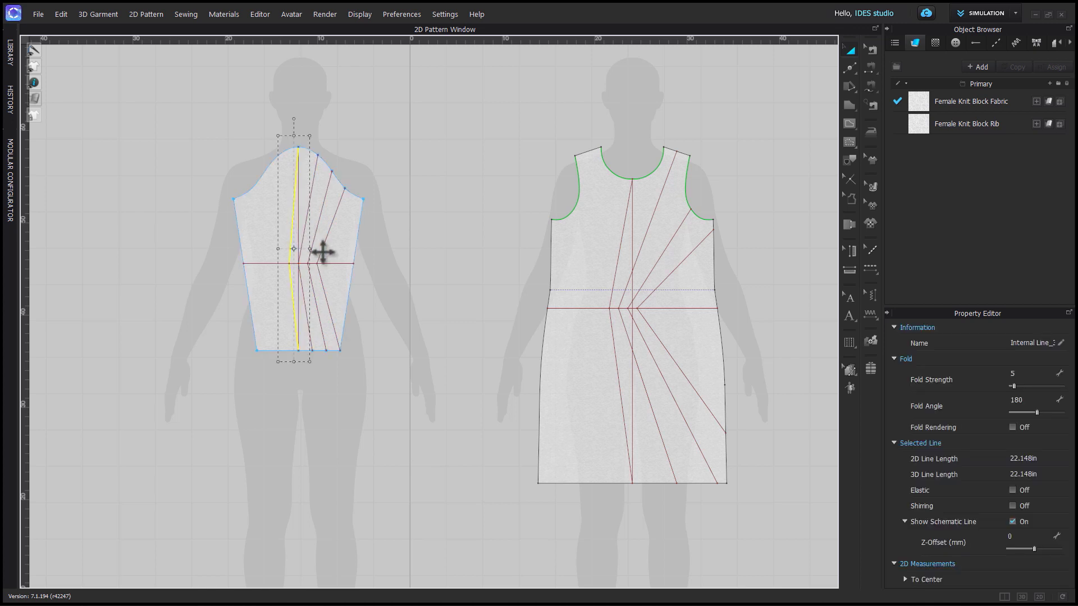
left_click(619, 265, "shift")
right_click(617, 277)
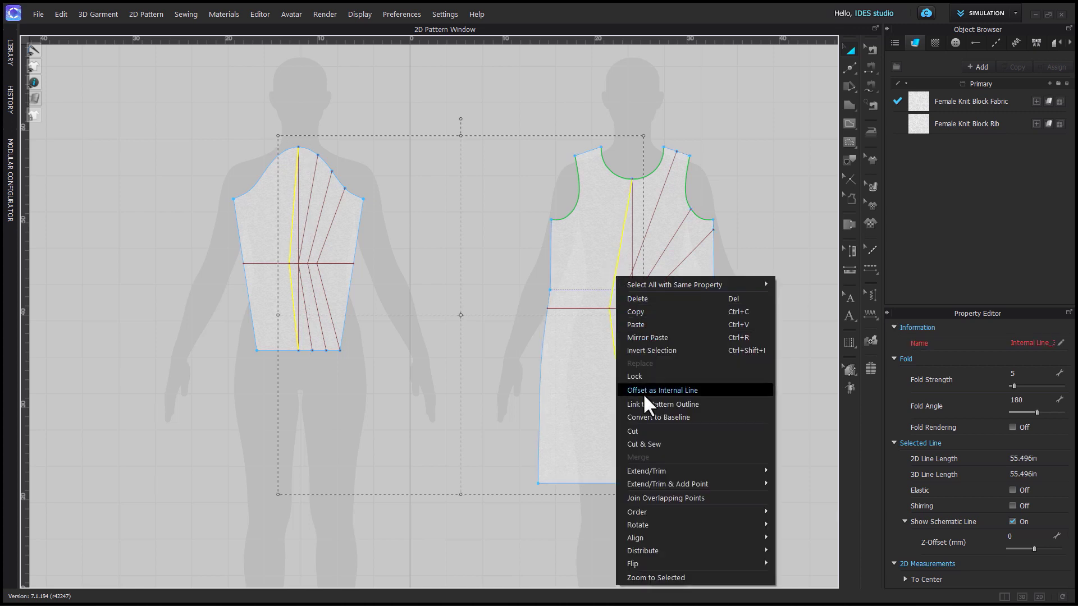
left_click(640, 417)
left_click(521, 452)
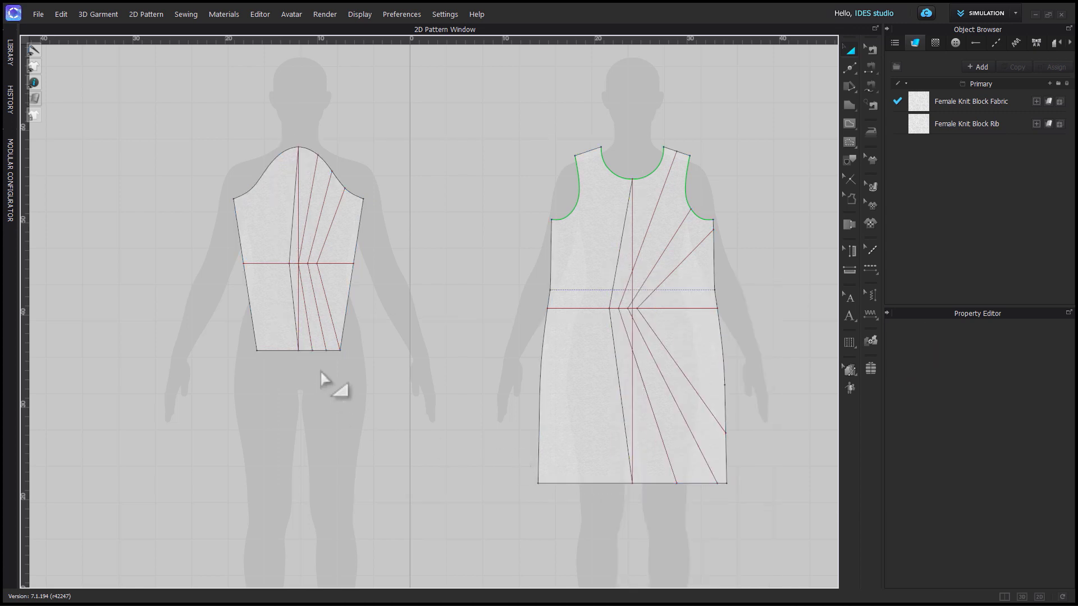
Delete the cut-off left pieces of the sleeve and the dress.
left_click(279, 328)
left_click(588, 395, "shift")
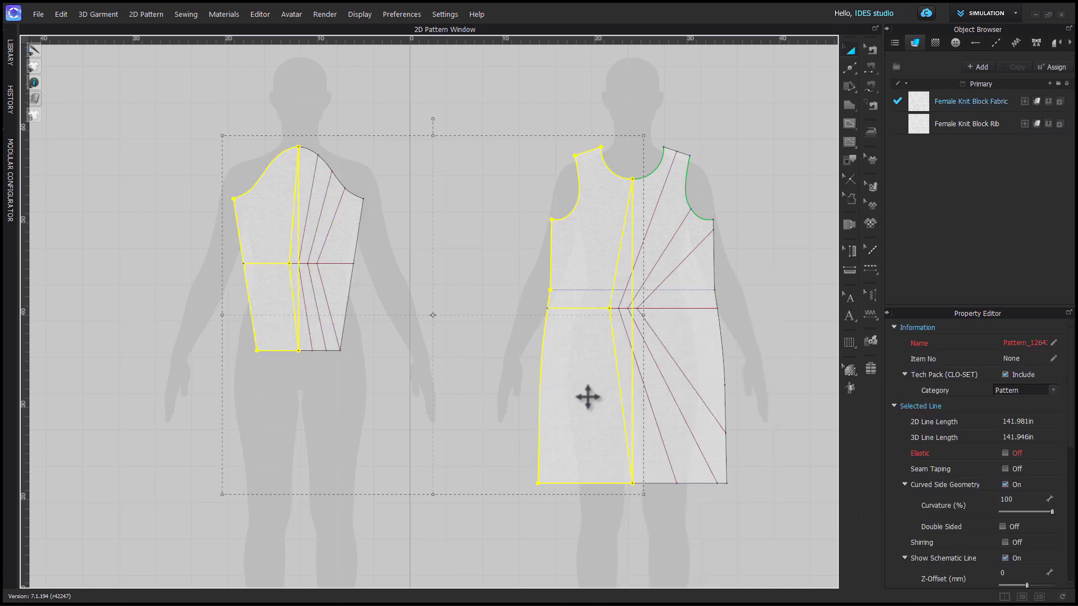
key("Delete")
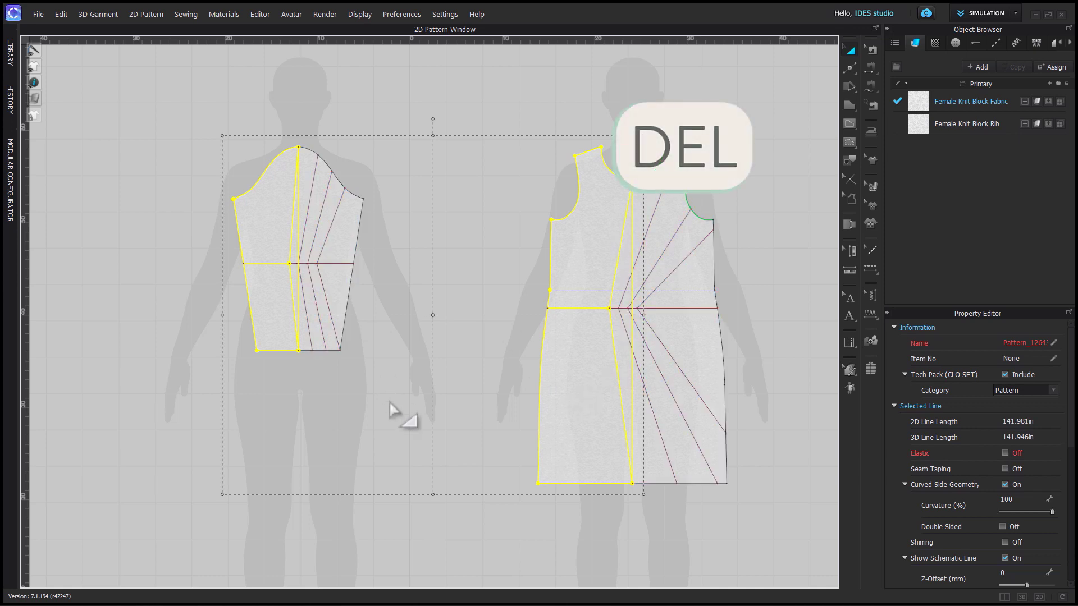
key("Delete")
Delete the long centre internal line from the remaining half of the dress and of the sleeve.
left_click(633, 231)
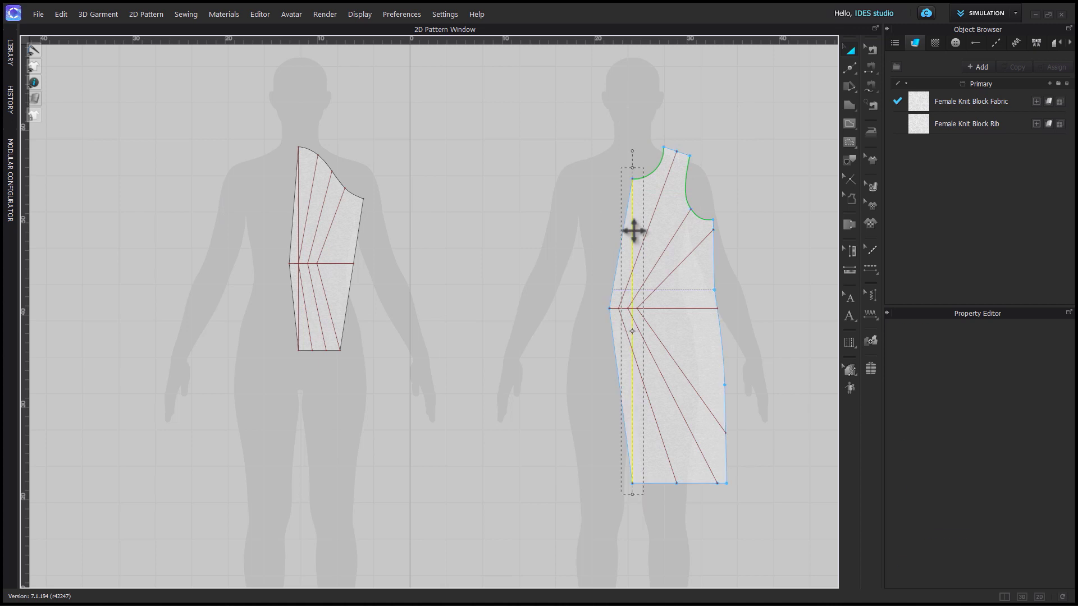
left_click(397, 255)
left_click(303, 234)
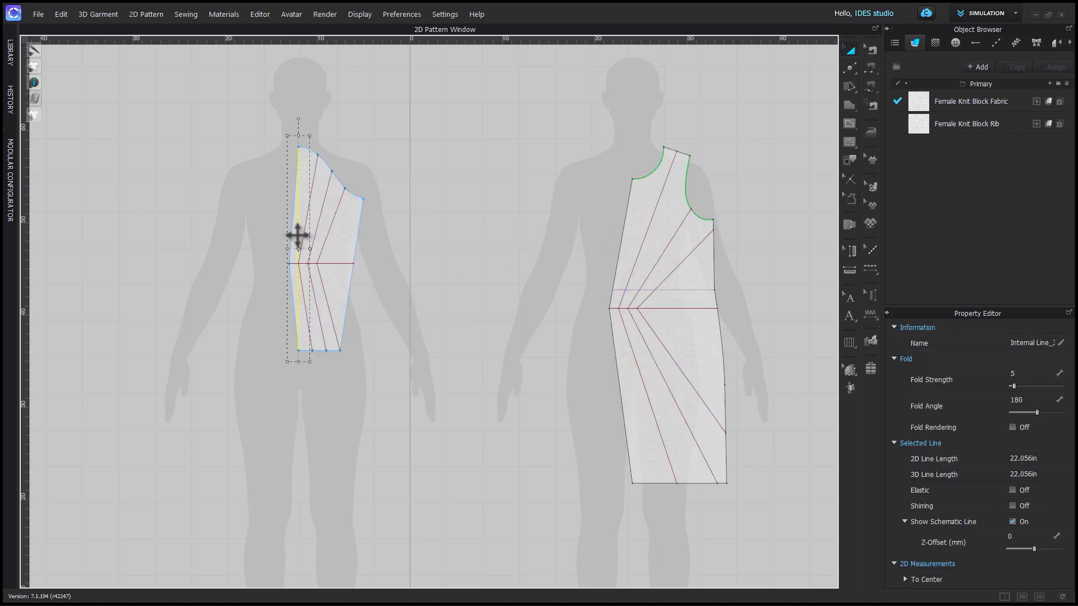
left_click(372, 429)
Cut the sleeve and the dress along their horizontal lines and all remaining angled internal lines.
left_click(332, 262)
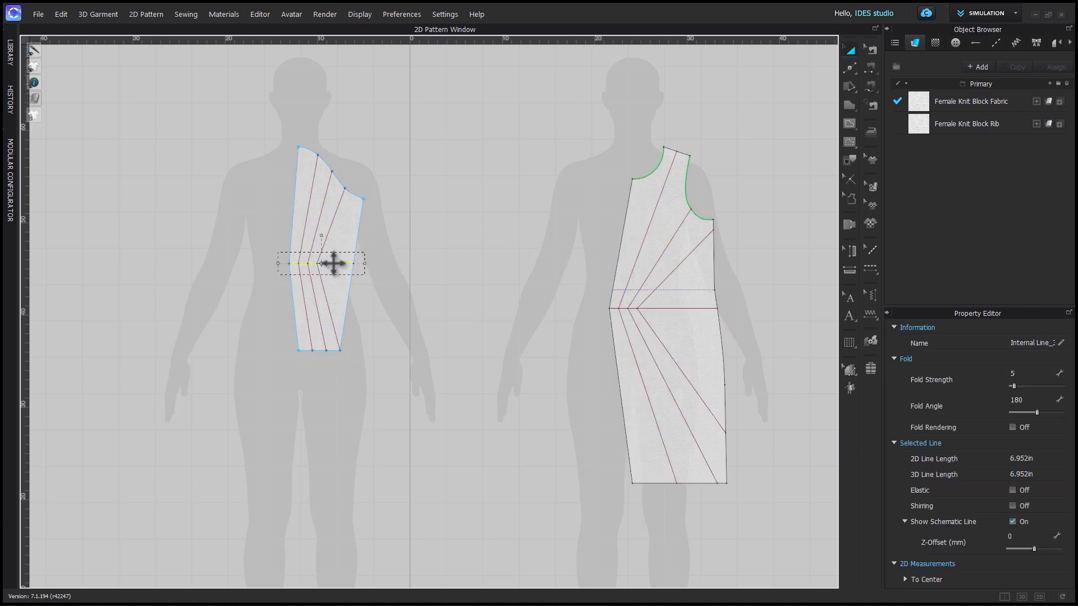
left_click(669, 309, "shift")
left_click(313, 229, "shift")
left_click(318, 224, "shift")
left_click(332, 232, "shift")
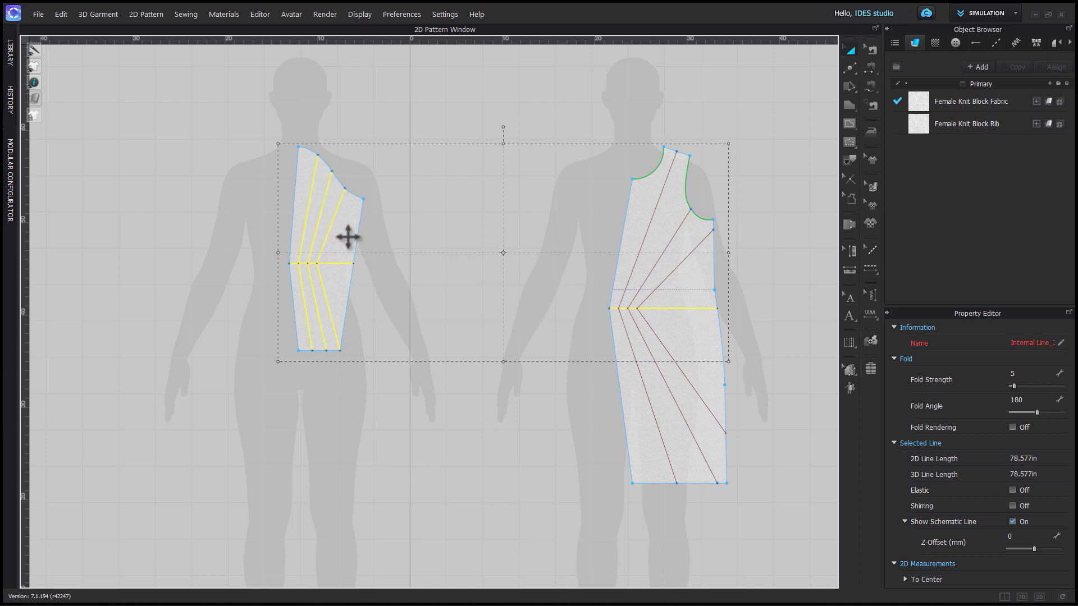
left_click(654, 241, "shift")
left_click(667, 247, "shift")
left_click(685, 257, "shift")
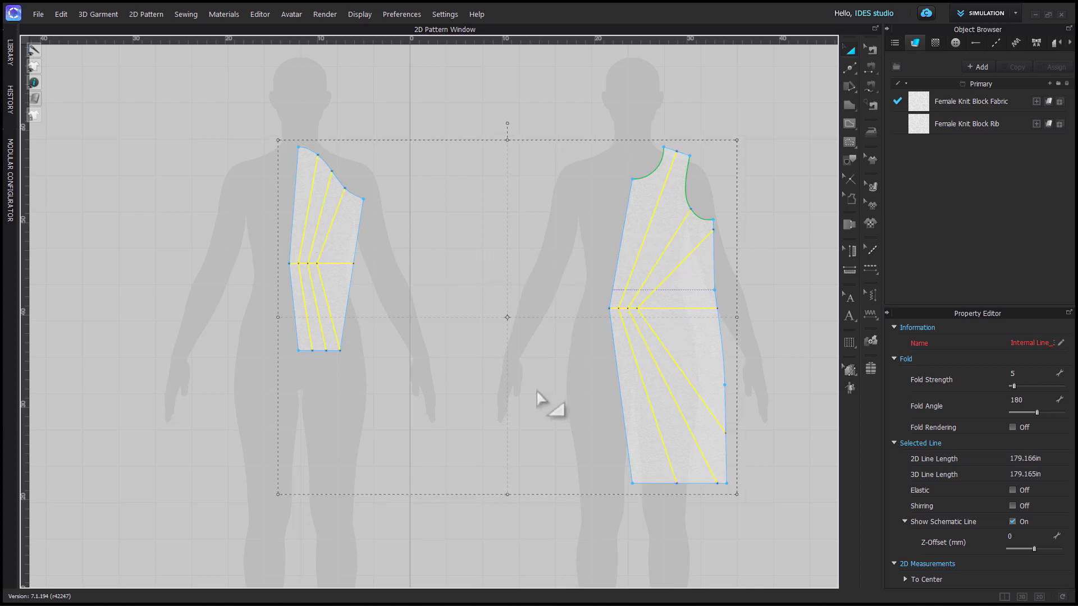
right_click(331, 225)
left_click(376, 375)
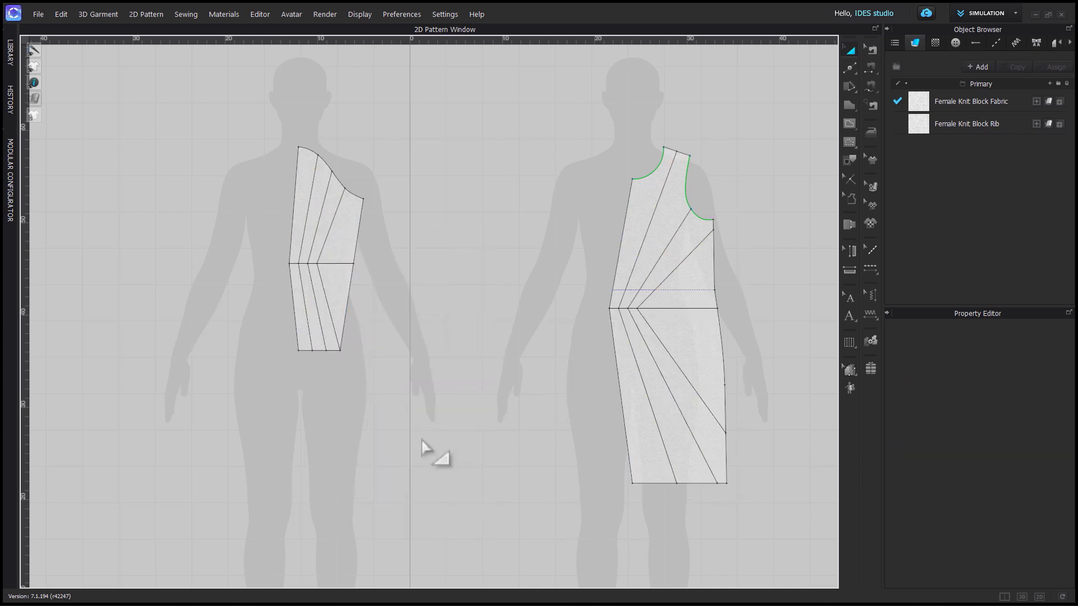
Check the Automatically Offset 2D Patterns when Cut option in the 2D user settings.
left_click(443, 14)
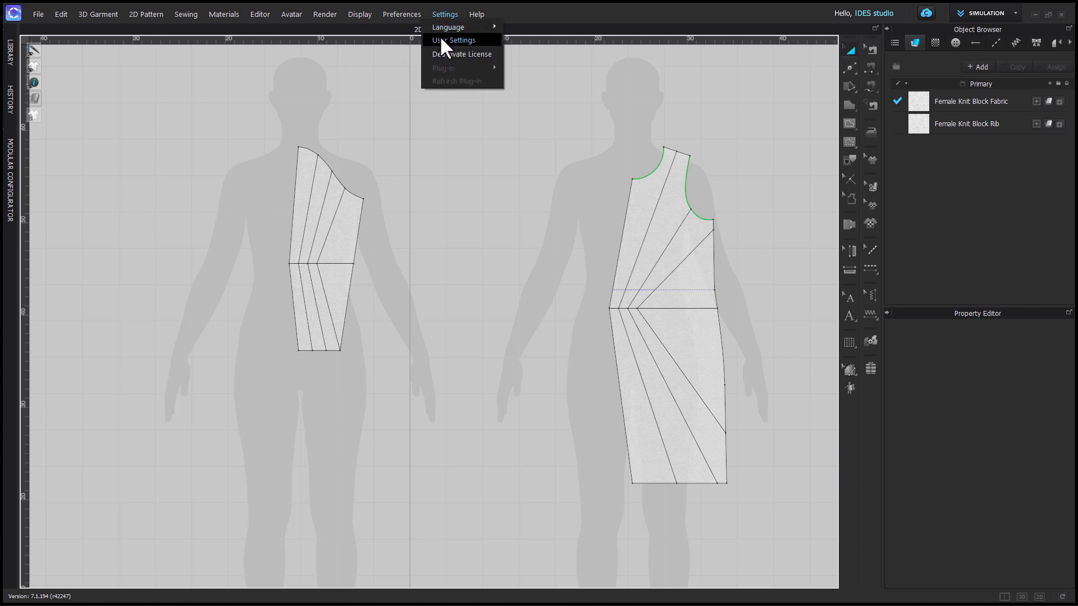
left_click(443, 39)
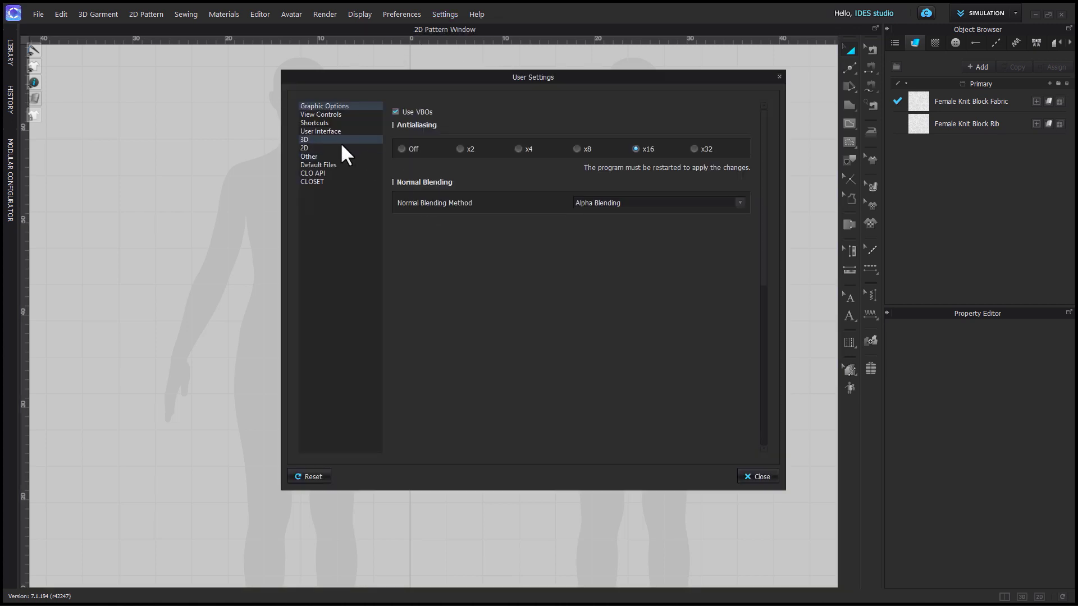
left_click(344, 149)
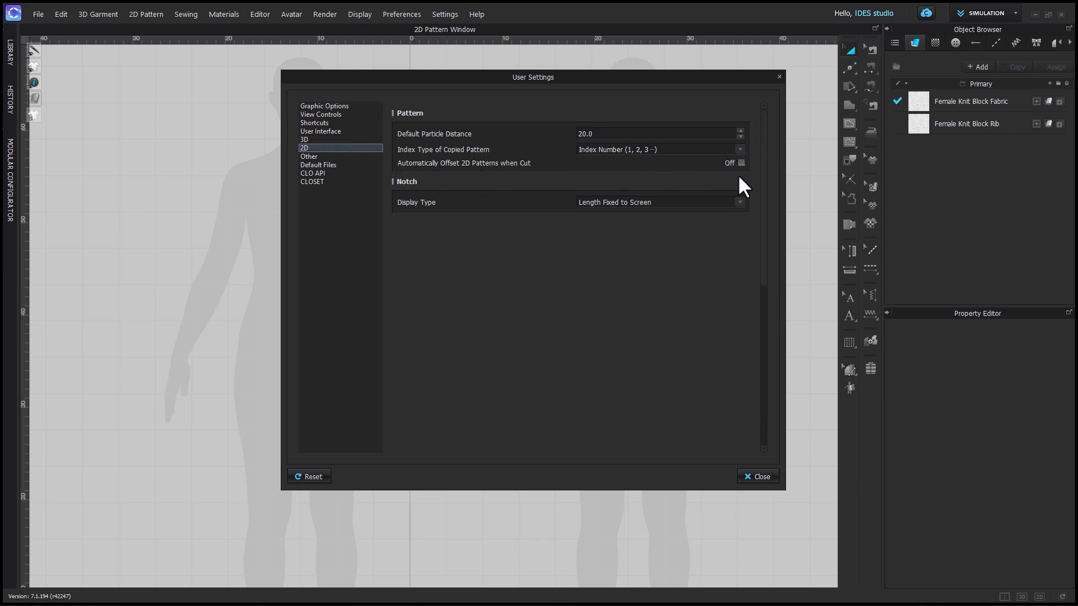
left_click_drag(551, 77, 732, 84)
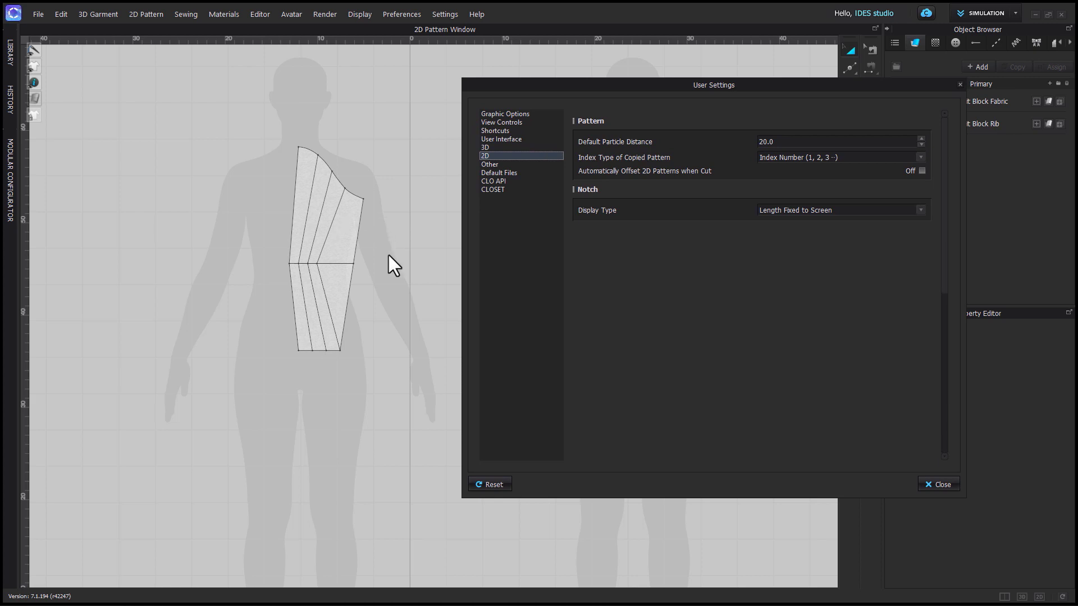
left_click(939, 485)
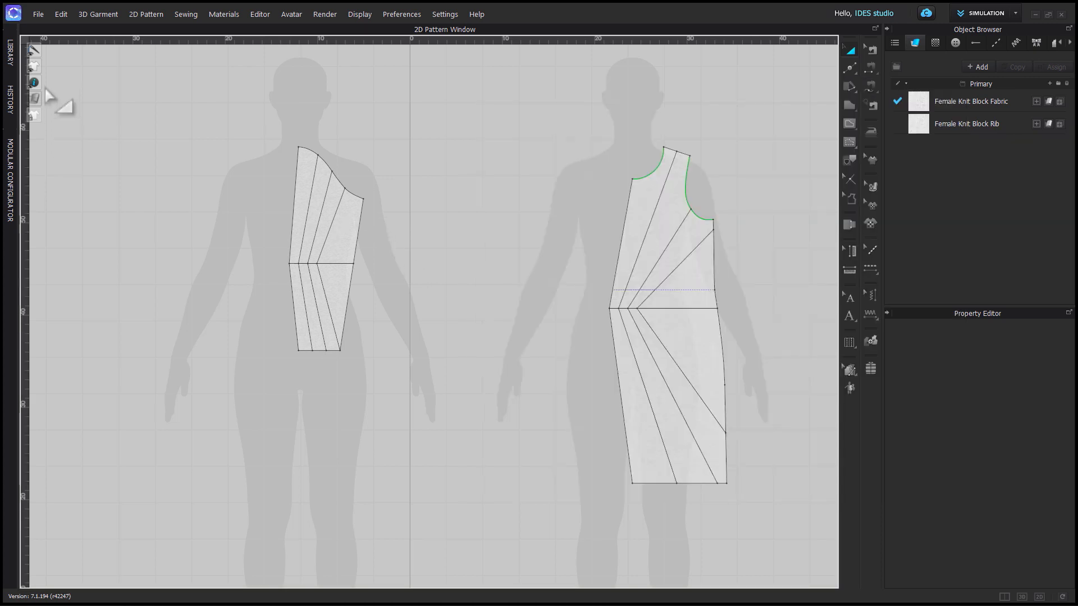
Set the 2D pattern ruler unit to Inch.
mouse_move(37, 84)
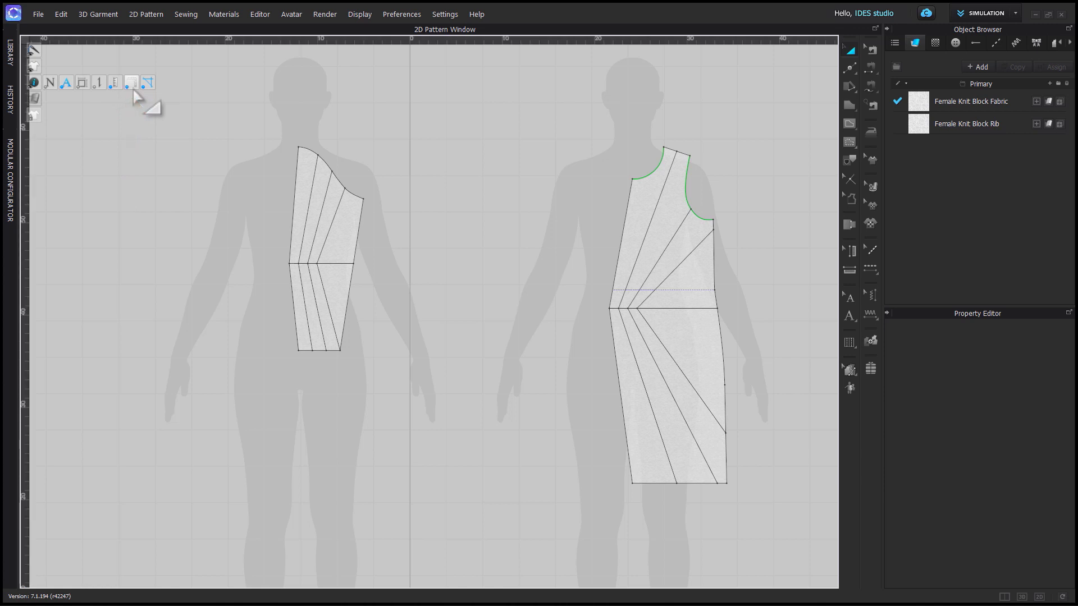
right_click(195, 44)
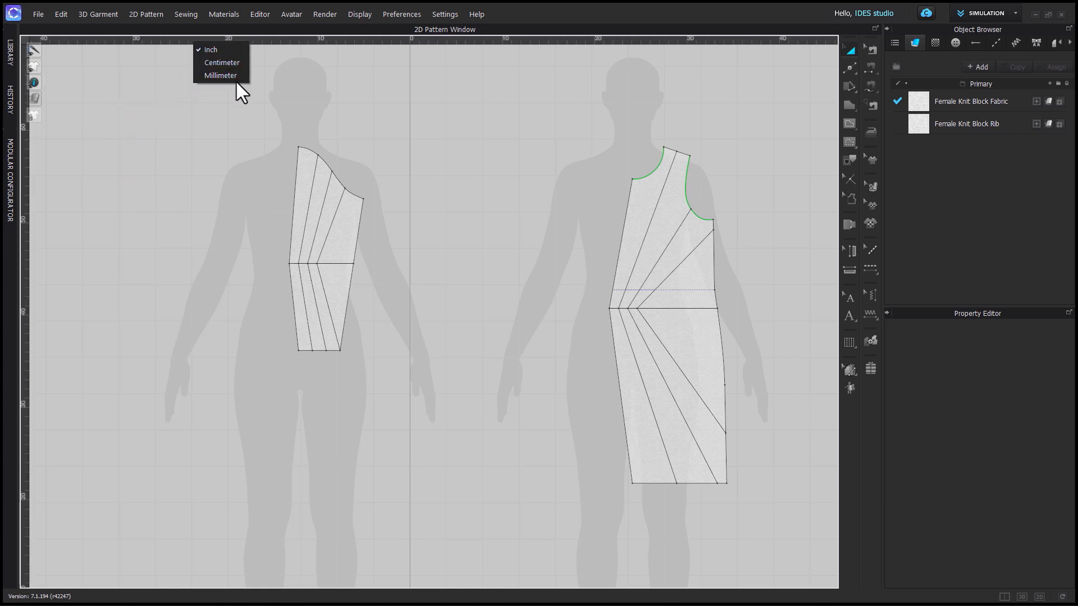
left_click(233, 50)
Place a vertical guideline at the 13-inch ruler mark, beside the sleeve's left corner point.
scroll(243, 241, "up", 5)
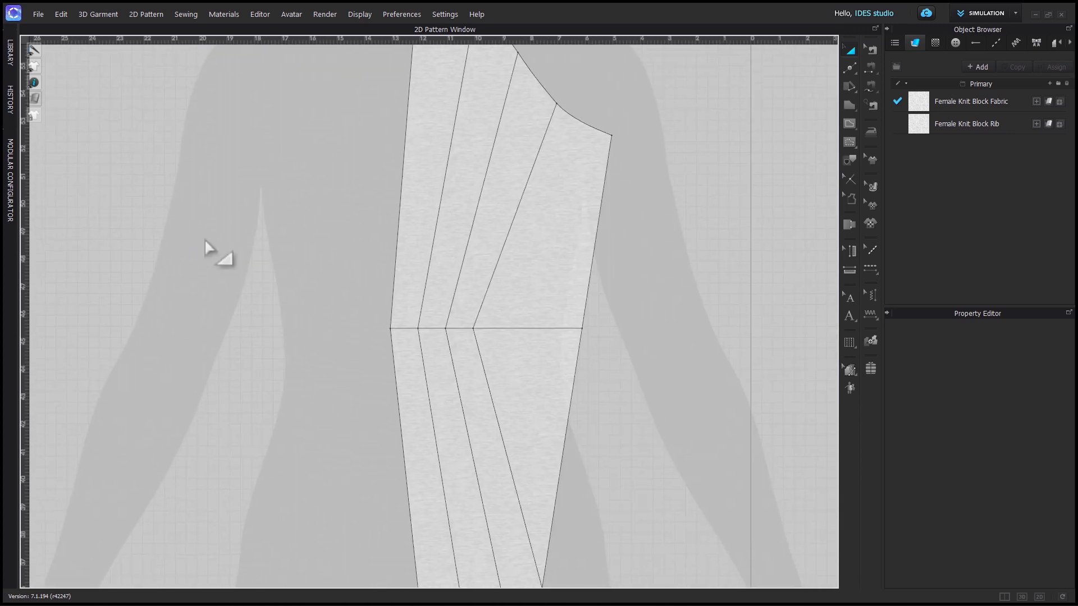
left_click_drag(34, 340, 679, 263)
scroll(394, 298, "up", 5)
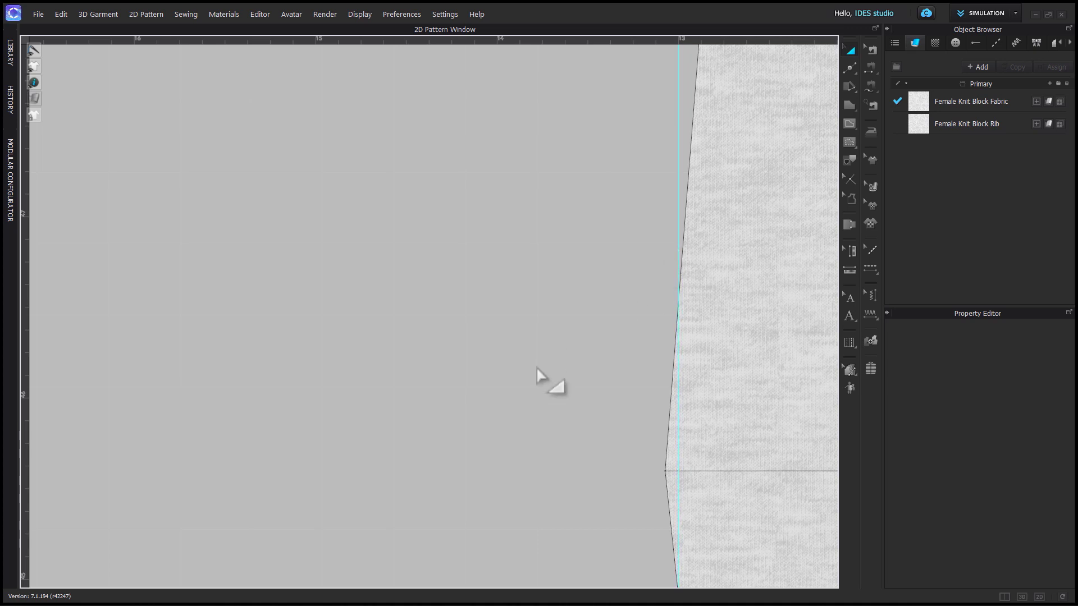
scroll(539, 376, "down", 10)
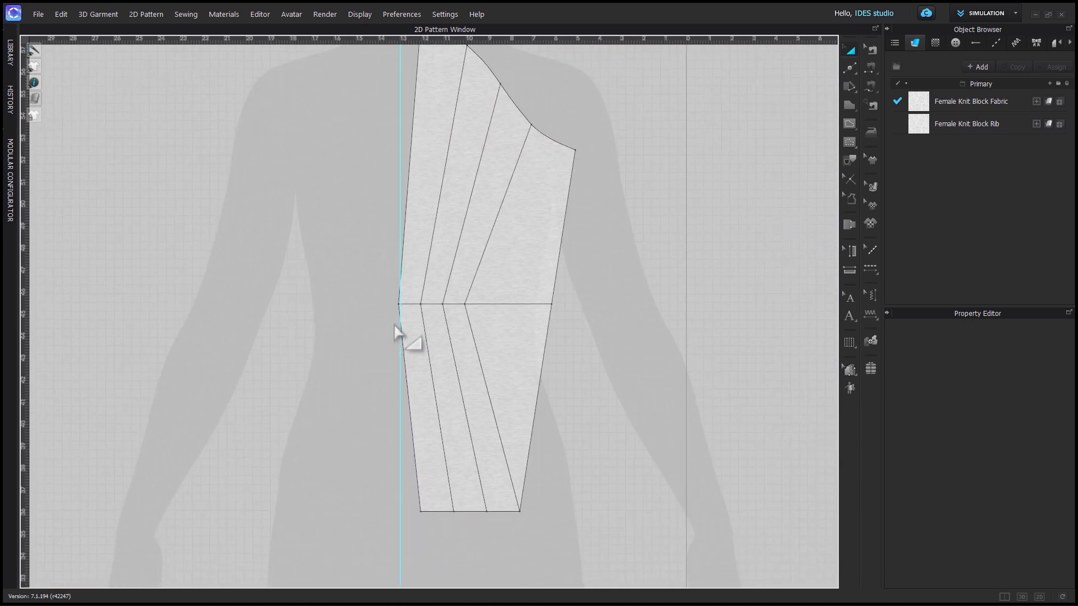
Move all the sleeve pieces together so their leftmost corner point sits on the vertical guideline.
scroll(398, 315, "down", 4)
left_click_drag(302, 106, 533, 445)
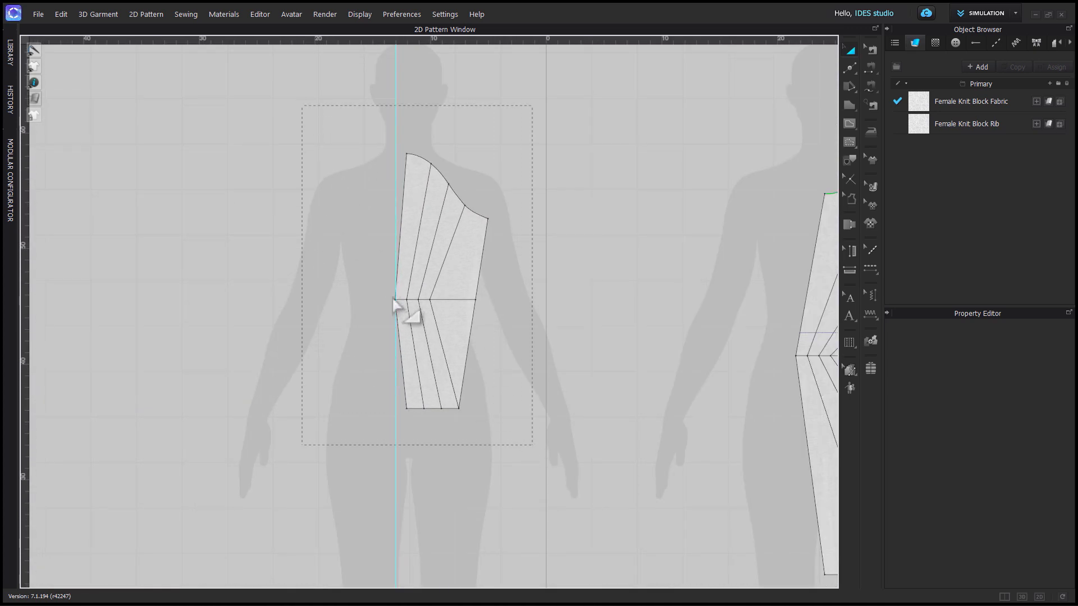
left_click(396, 303)
scroll(398, 306, "up", 12)
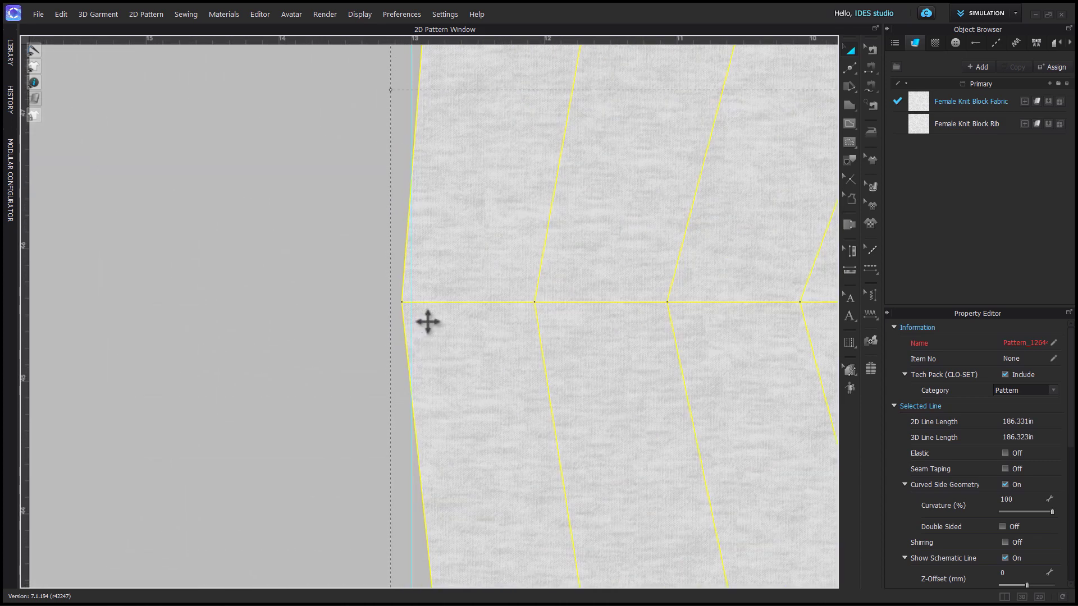
left_click_drag(428, 322, 452, 336)
scroll(465, 361, "down", 10)
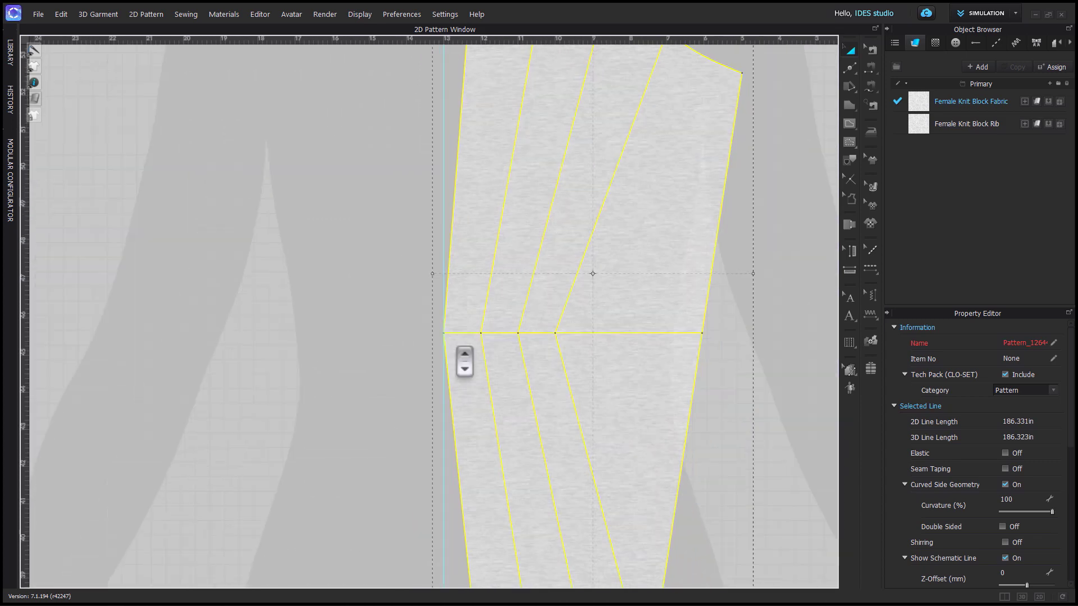
scroll(662, 388, "down", 5)
Place a vertical guideline just left of the dress's leftmost corner point, near the 21-inch ruler mark.
middle_click_drag(581, 416, 269, 375)
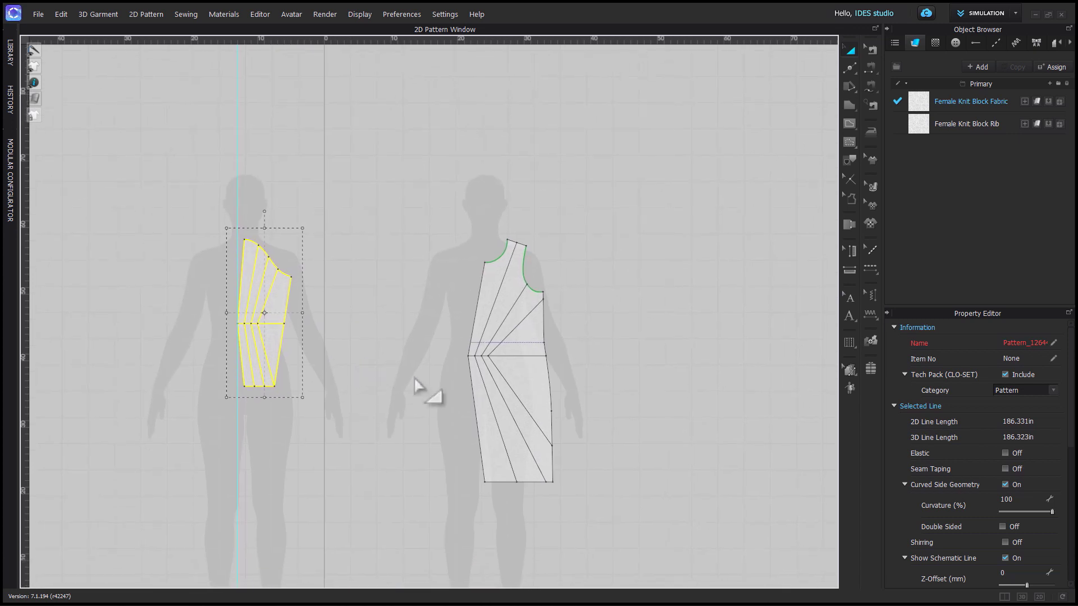
scroll(427, 372, "up", 2)
scroll(482, 352, "up", 8)
left_click_drag(482, 352, 453, 341)
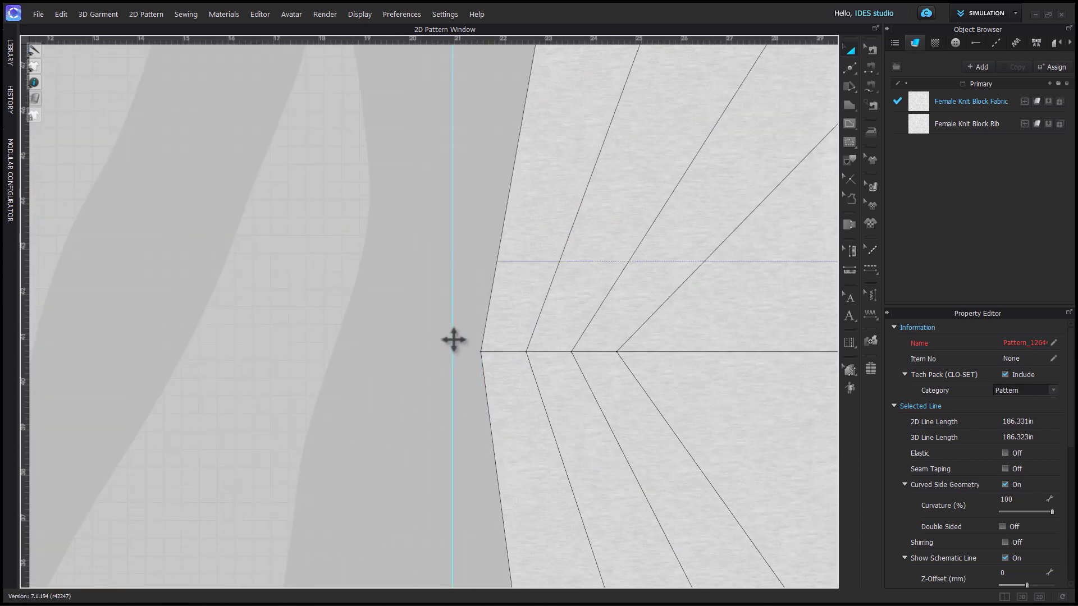
Move all the dress pieces together so their leftmost corner point sits on the dress guideline.
scroll(467, 373, "down", 10)
left_click_drag(411, 256, 607, 497)
scroll(474, 391, "up", 6)
left_click_drag(491, 382, 484, 380)
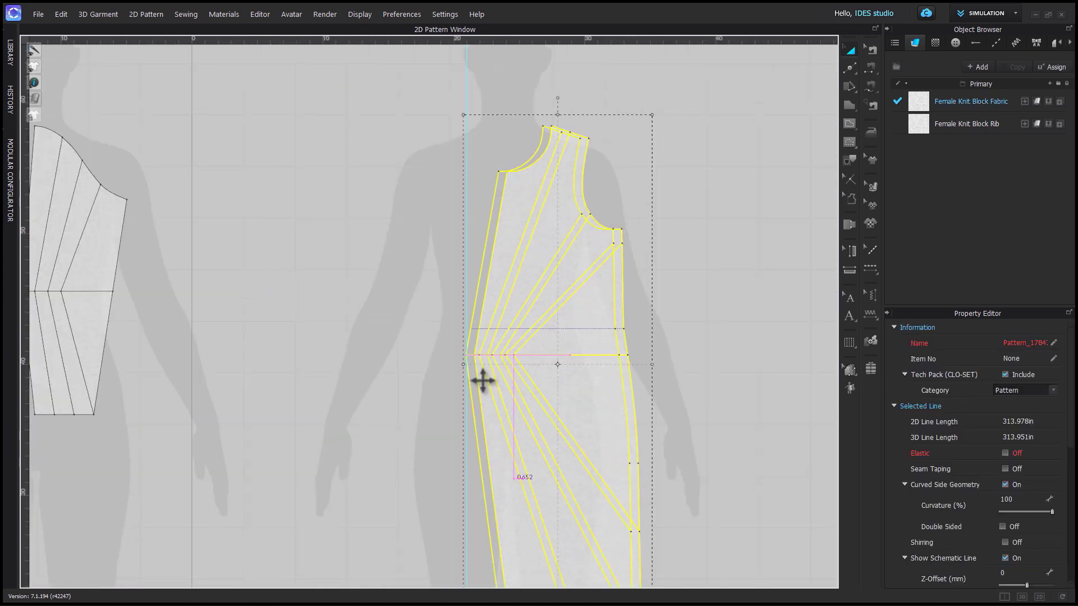
scroll(483, 380, "down", 4)
middle_click_drag(245, 451, 437, 393)
left_click(437, 393)
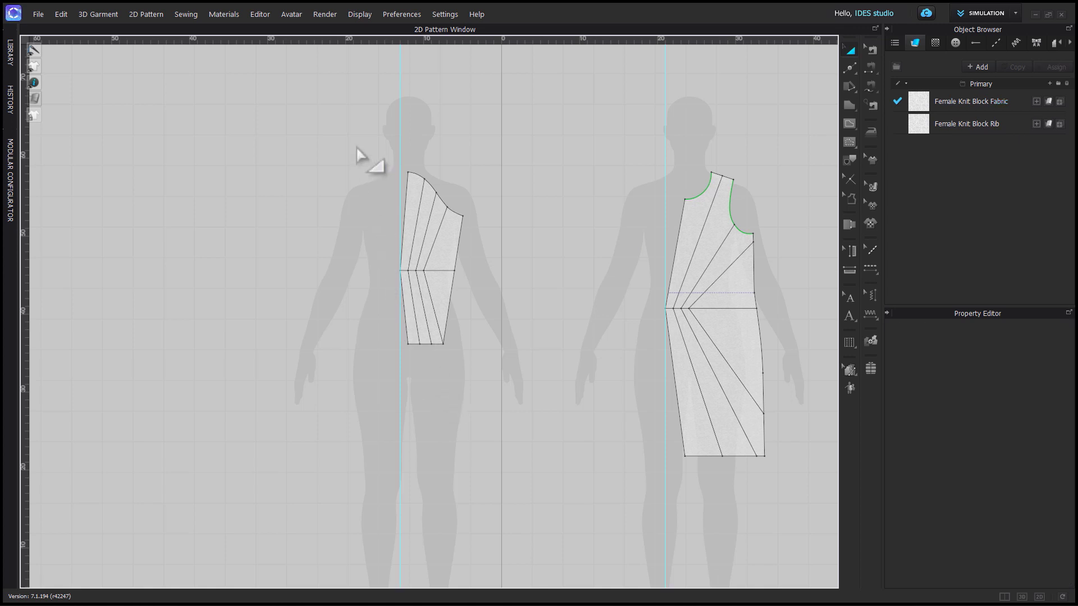
Rotate the upper sleeve pieces about their lower-left corner until their left edge lies along the guideline.
left_click_drag(358, 149, 496, 340)
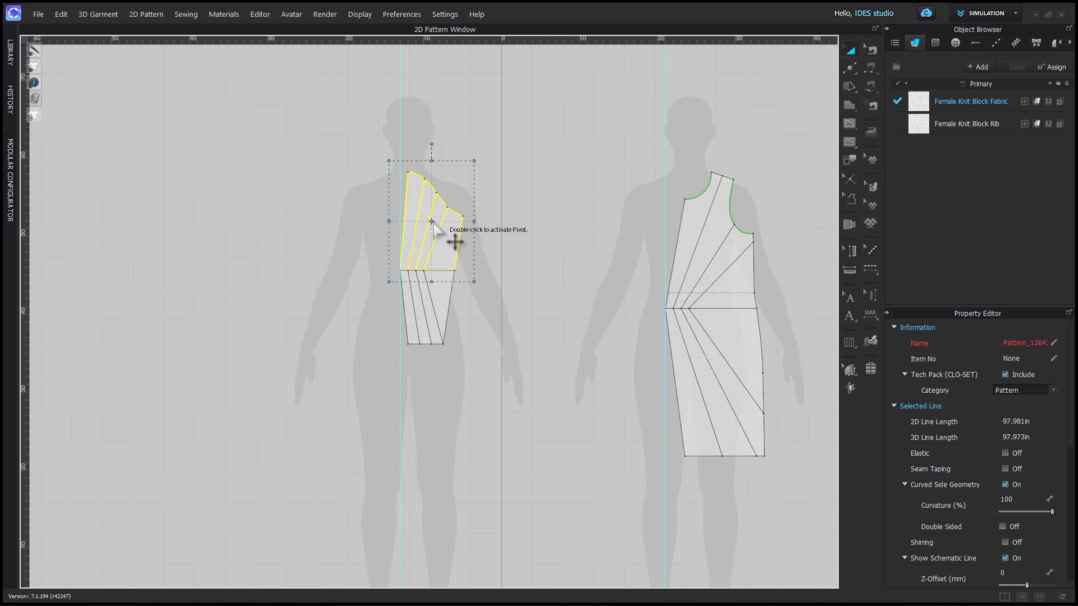
scroll(403, 269, "up", 3)
middle_click_drag(437, 260, 453, 419)
scroll(481, 189, "up", 3)
scroll(503, 245, "down", 1)
middle_click_drag(504, 246, 506, 156)
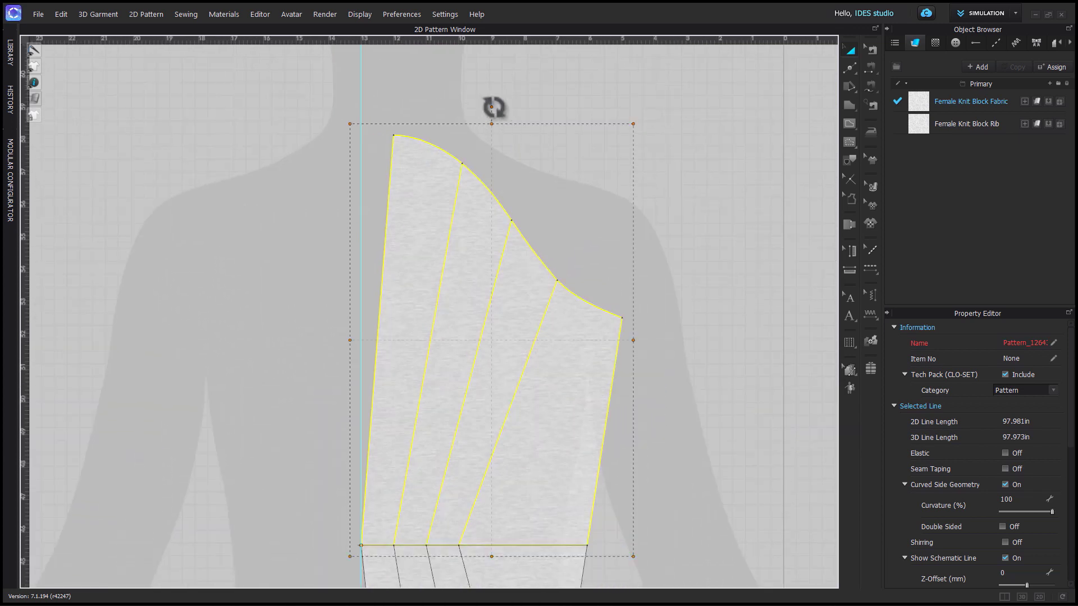
left_click_drag(492, 107, 460, 99)
scroll(481, 277, "down", 3)
left_click(469, 378)
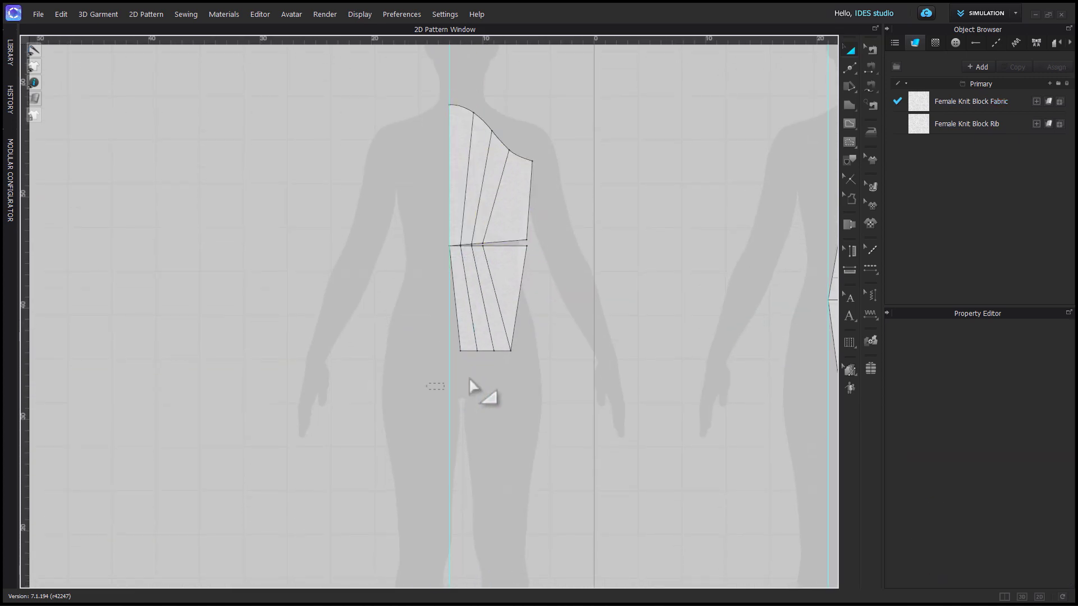
Rotate the lower sleeve pieces about their upper-left corner until their left edge lies along the guideline.
left_click_drag(571, 222, 573, 222)
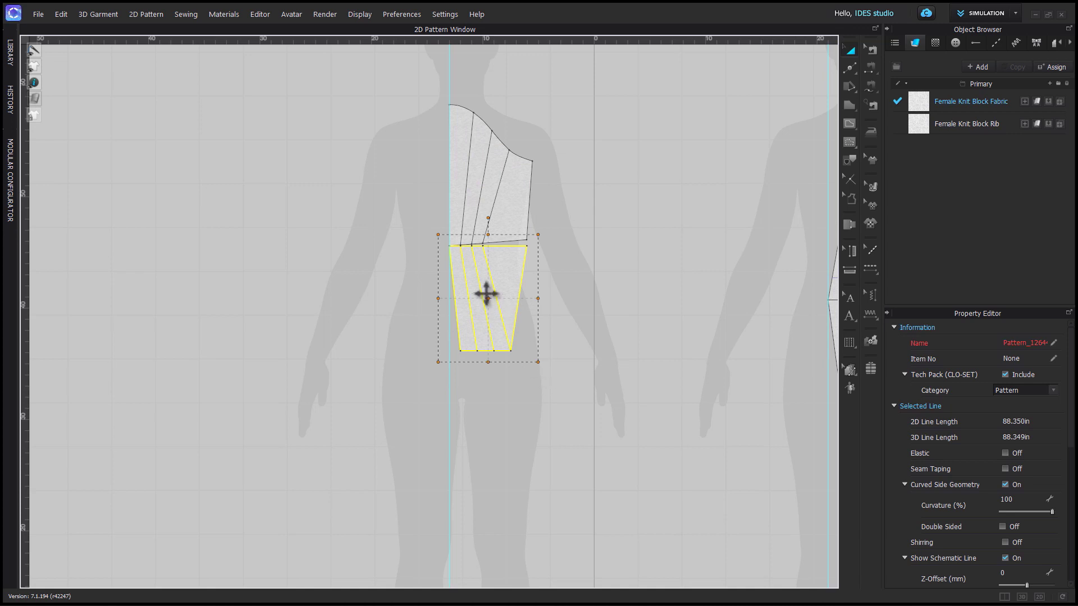
scroll(460, 247, "up", 2)
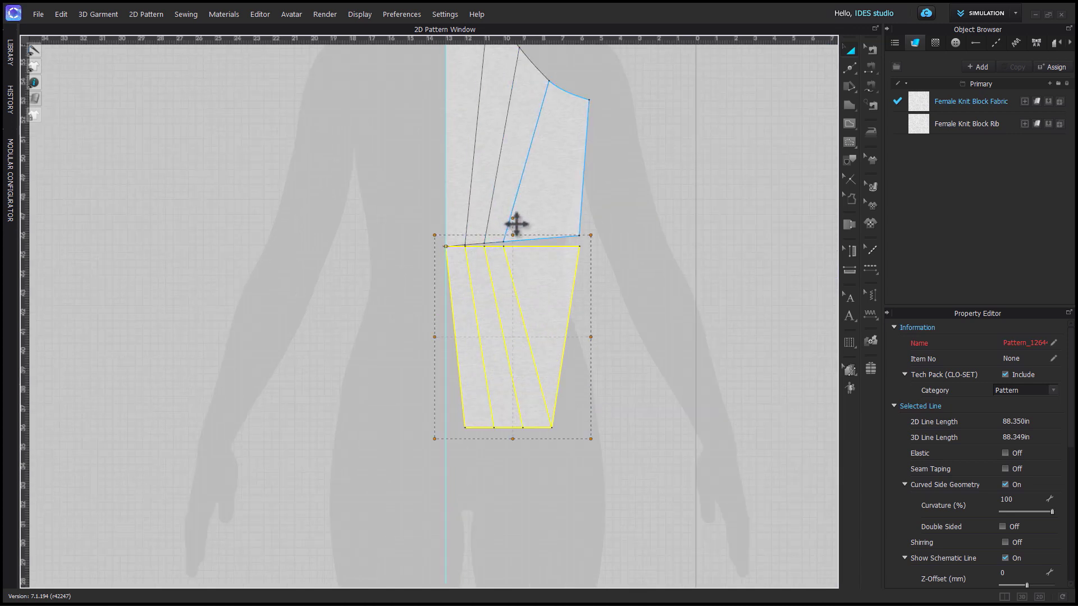
left_click_drag(514, 218, 524, 223)
scroll(524, 223, "up", 2)
left_click_drag(524, 223, 524, 223)
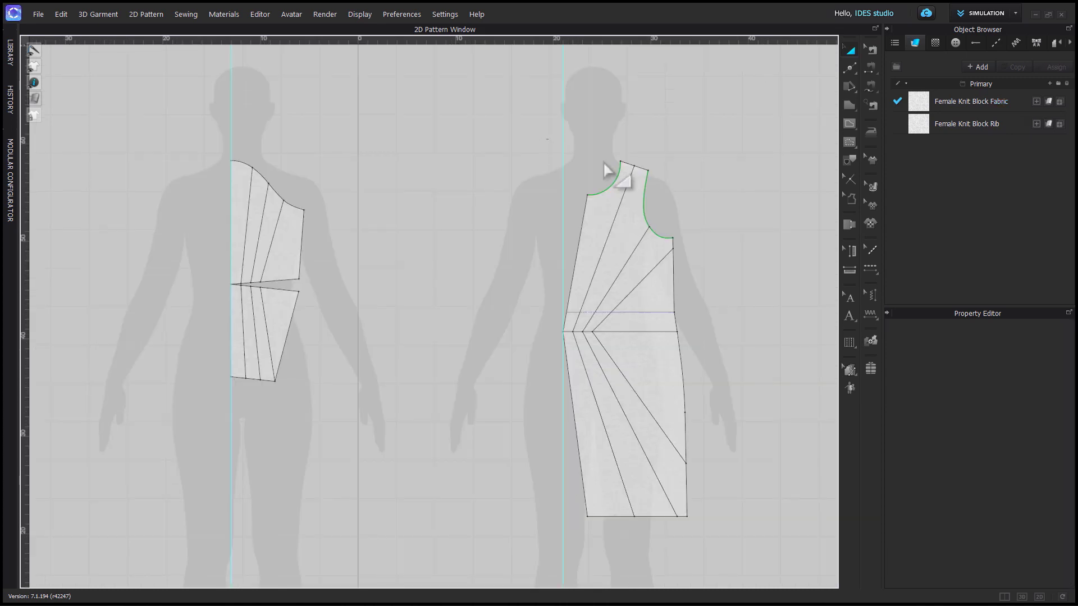
Rotate the upper dress pieces about their lower-left corner until the centre front edge lies along the guideline.
left_click(600, 327)
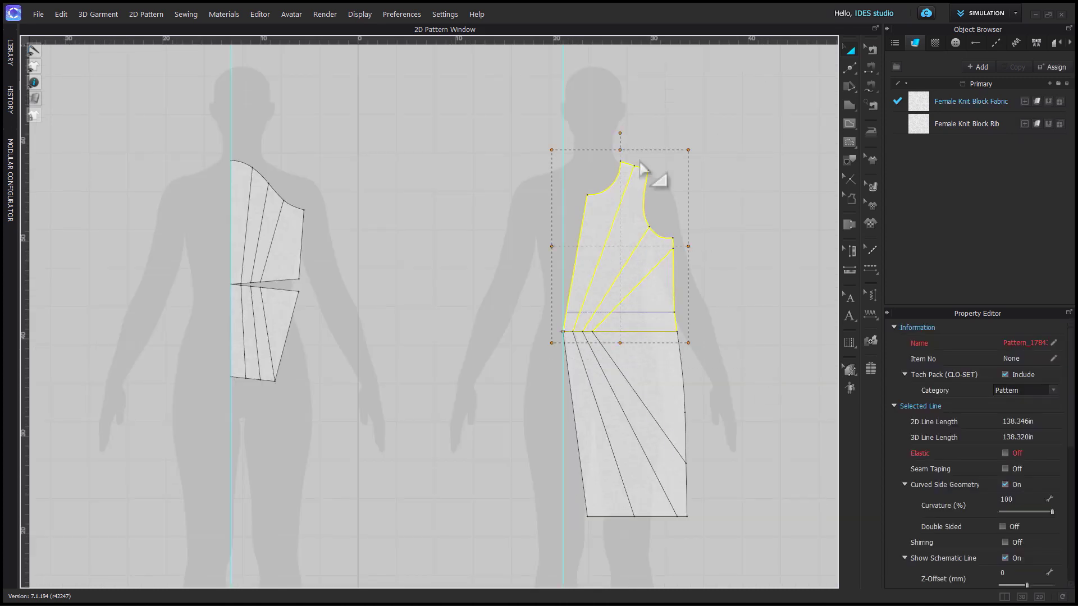
scroll(595, 140, "up", 6)
left_click_drag(620, 133, 580, 156)
scroll(634, 443, "down", 6)
Rotate the lower dress pieces about their upper-left corner until their left edge lies along the guideline.
middle_click_drag(635, 444, 559, 268)
left_click_drag(656, 525, 422, 311)
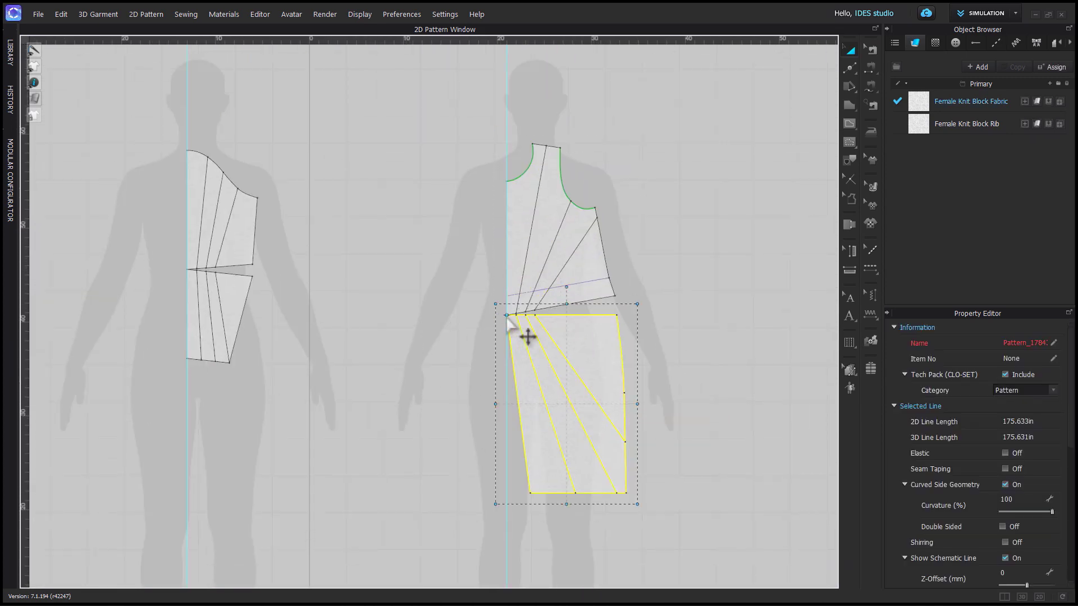
scroll(525, 335, "up", 5)
left_click_drag(610, 100, 626, 113)
scroll(624, 285, "down", 5)
left_click(489, 334)
middle_click_drag(488, 334, 525, 466)
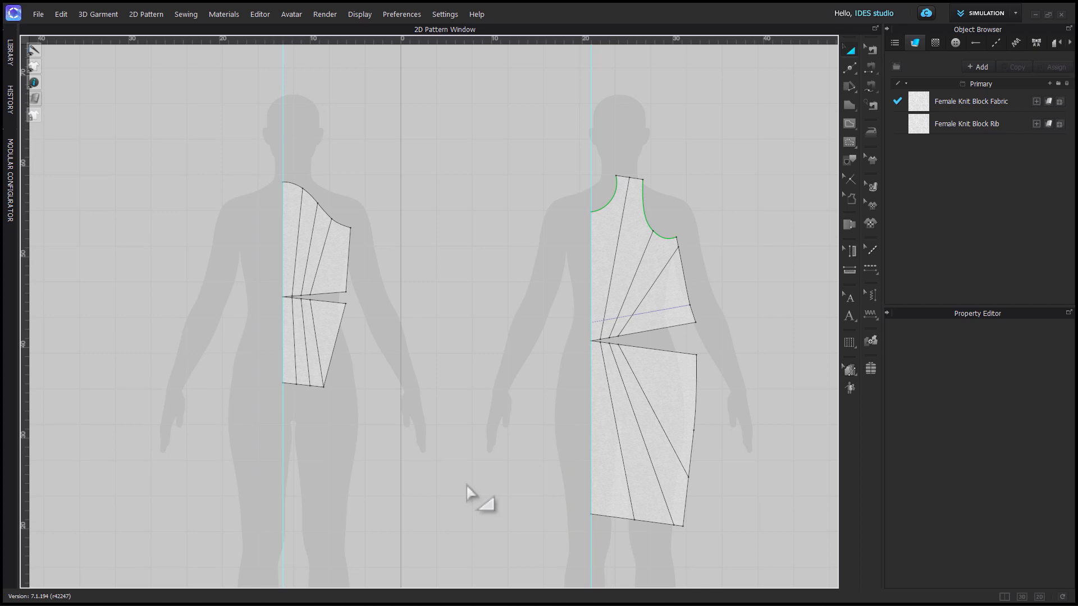
Place two vertical guidelines on the sleeve, aligned with the inner ends of the first and third cut lines.
left_click_drag(379, 182, 275, 317)
scroll(277, 452, "up", 5)
left_click(36, 422)
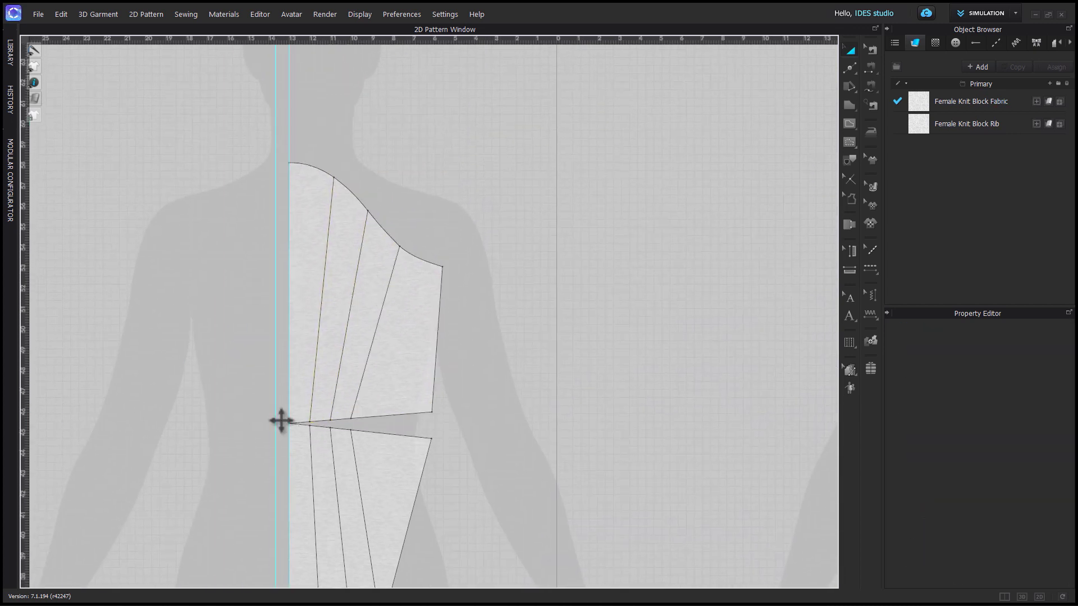
scroll(282, 421, "up", 3)
scroll(318, 421, "up", 2)
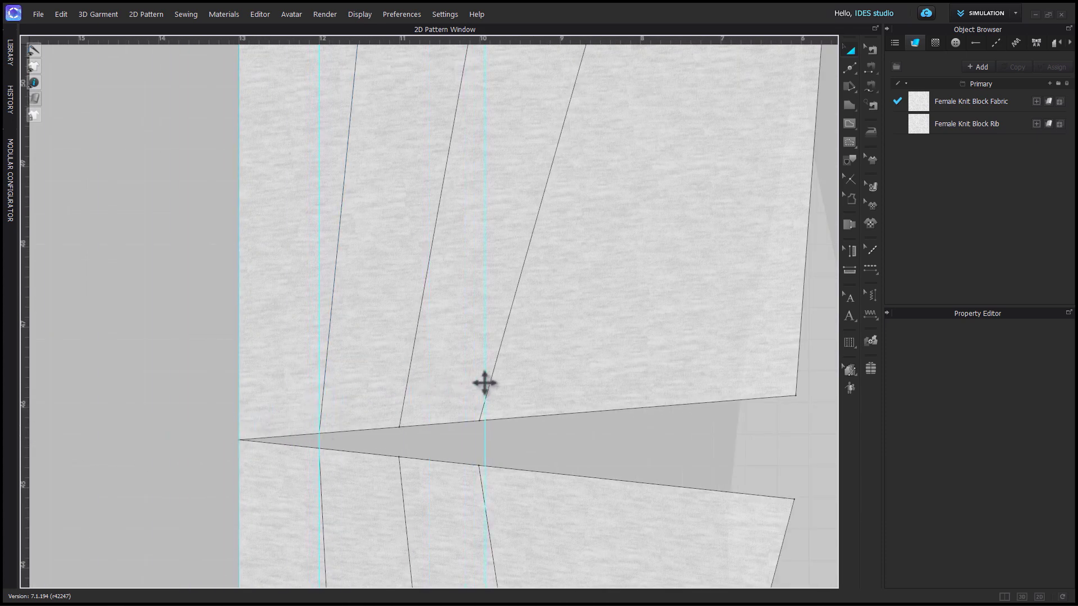
scroll(483, 384, "up", 4)
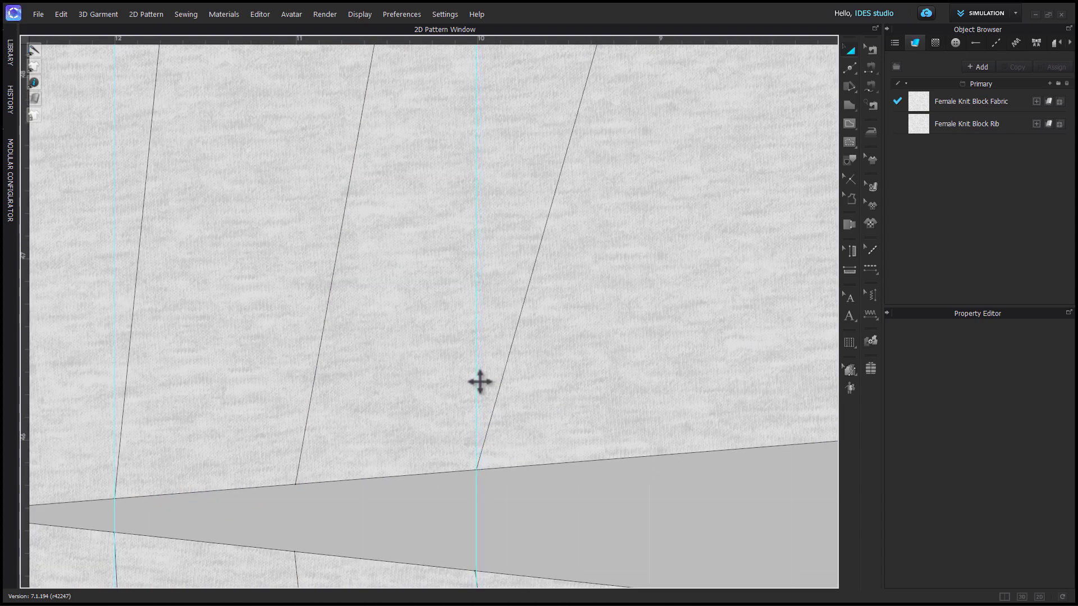
scroll(480, 382, "down", 15)
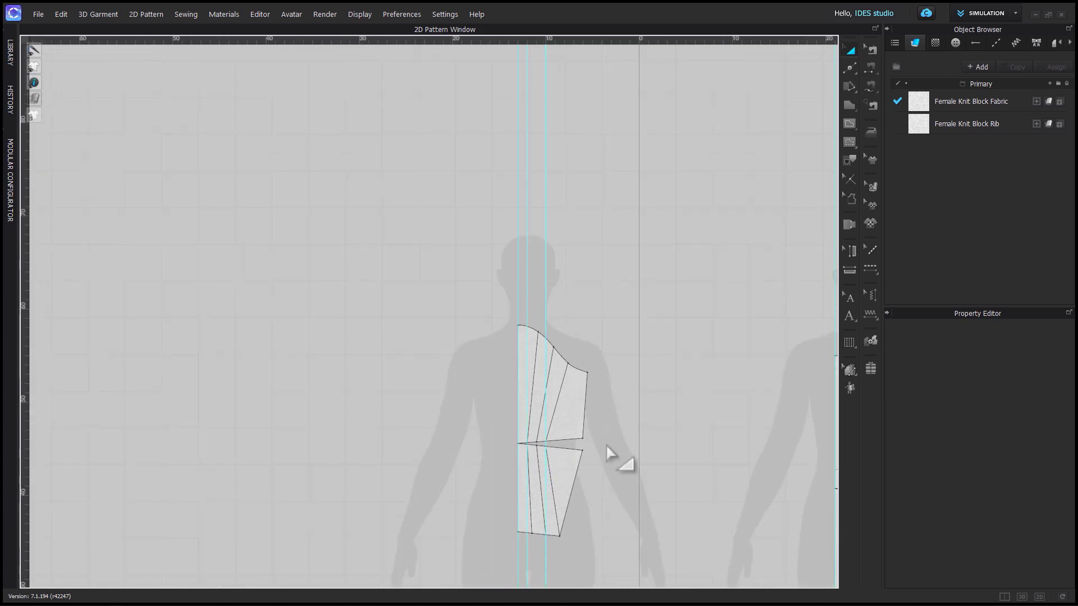
Place vertical guidelines on the dress at the inner end of the first cut and about 2.5 in to its right.
scroll(373, 413, "up", 10)
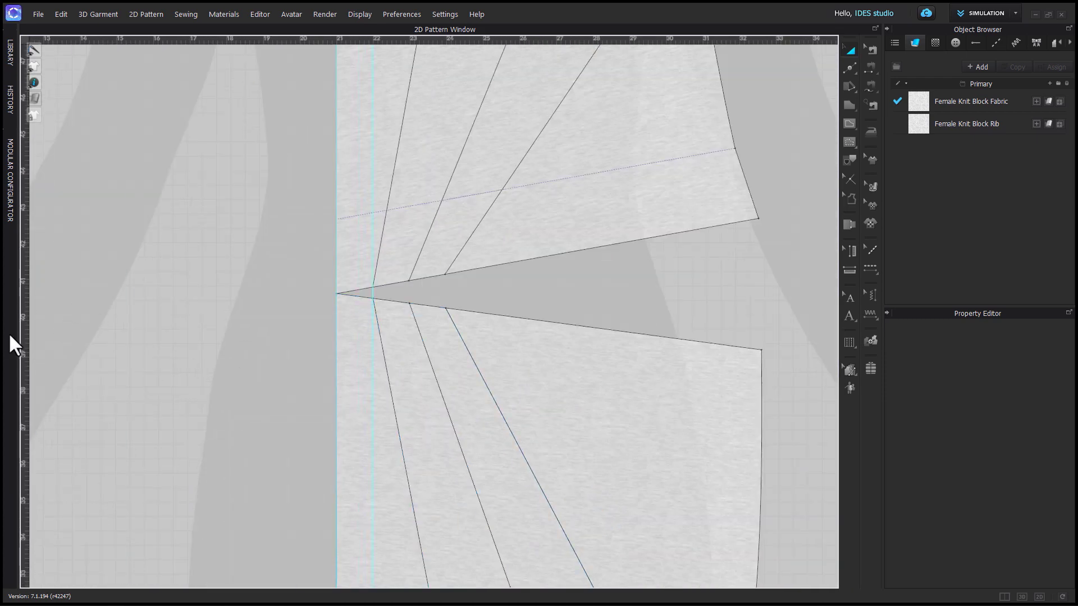
scroll(416, 323, "up", 5)
scroll(571, 308, "down", 8)
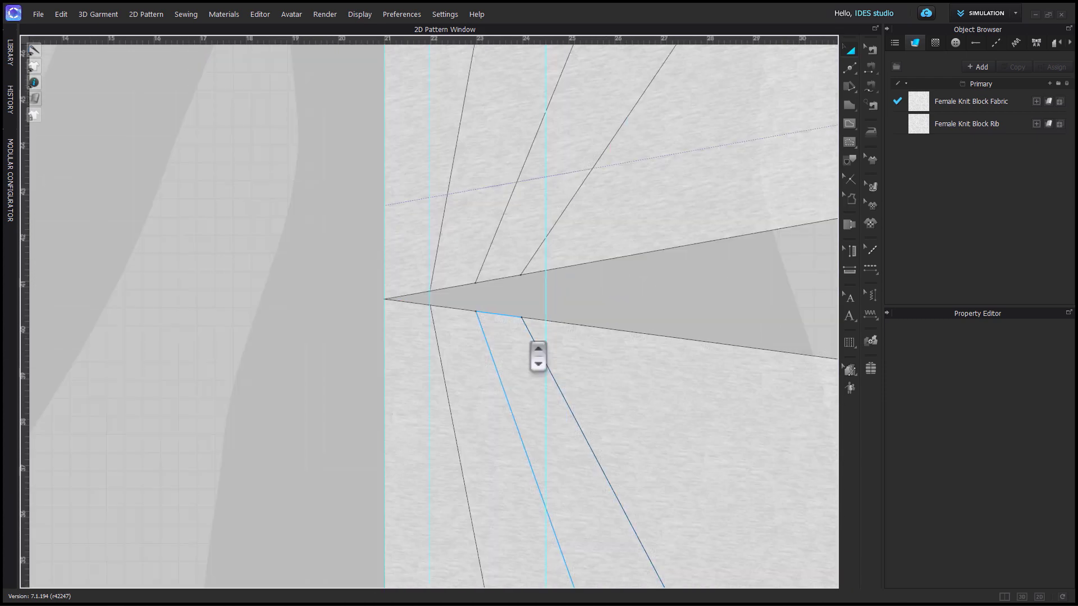
Rotate the three outer upper sleeve pieces about their upper-left corner until their lower-left corner meets the second spread guideline.
left_click(397, 342)
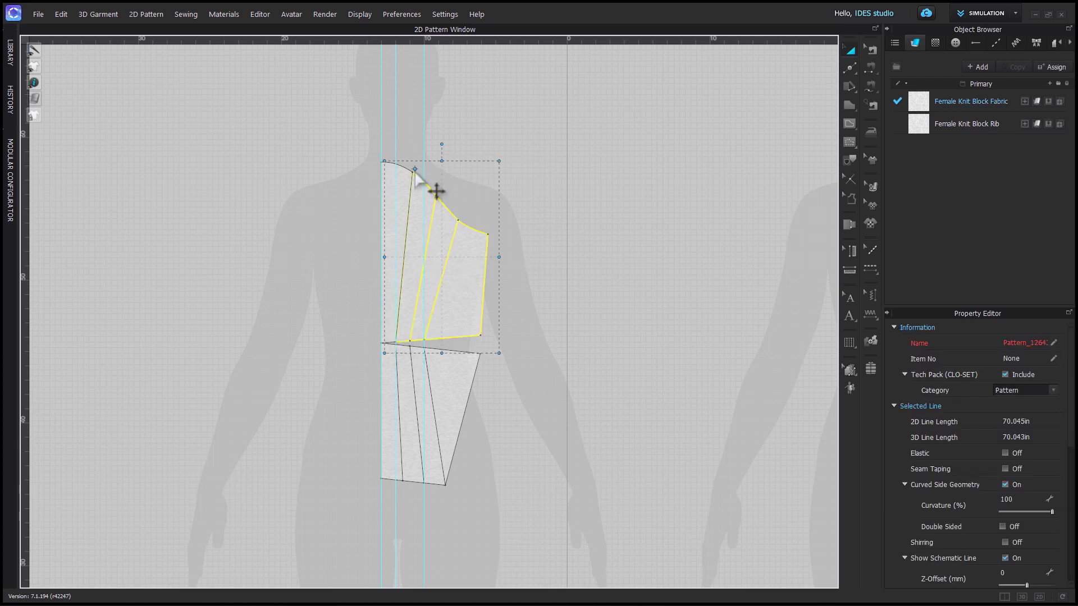
scroll(414, 175, "up", 3)
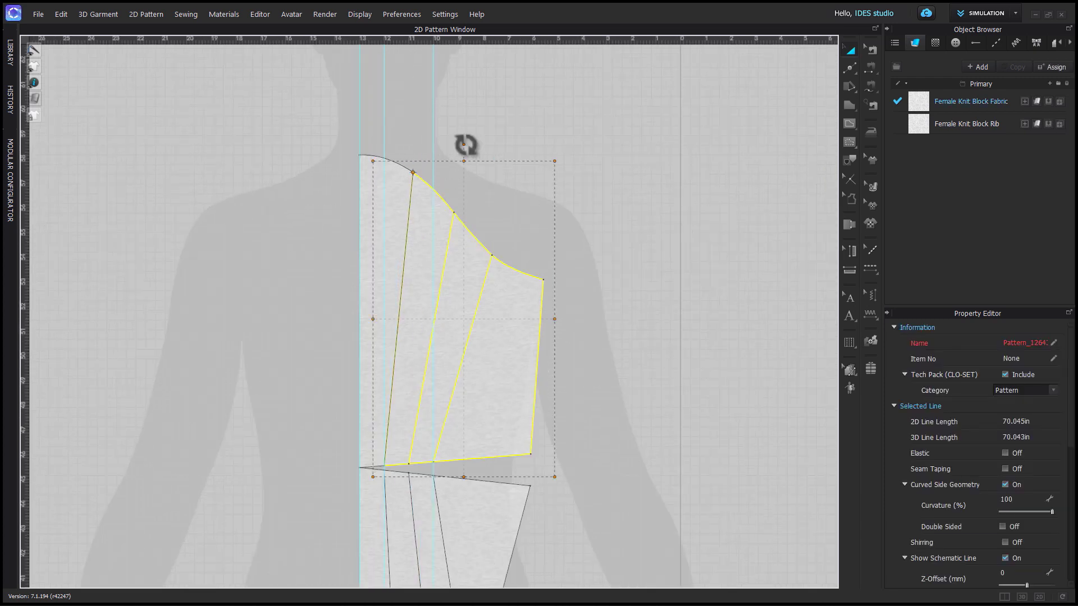
left_click_drag(464, 144, 461, 138)
left_click(592, 548)
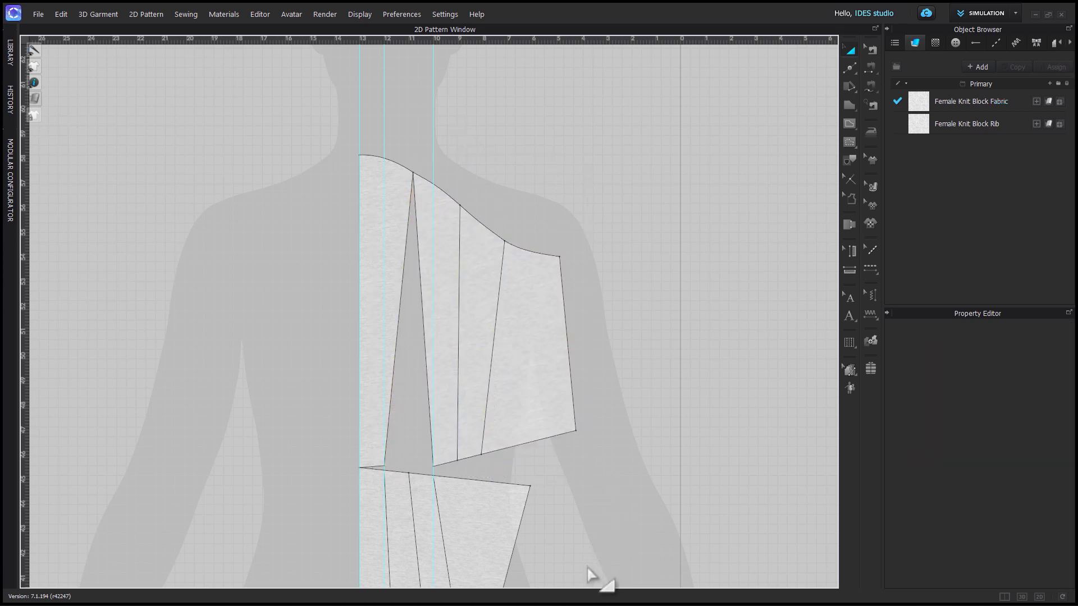
Rotate the three outer lower sleeve pieces about their lower-left corner until their upper-left corner meets the spread guideline.
middle_click_drag(603, 537, 635, 268)
left_click_drag(573, 497, 395, 196)
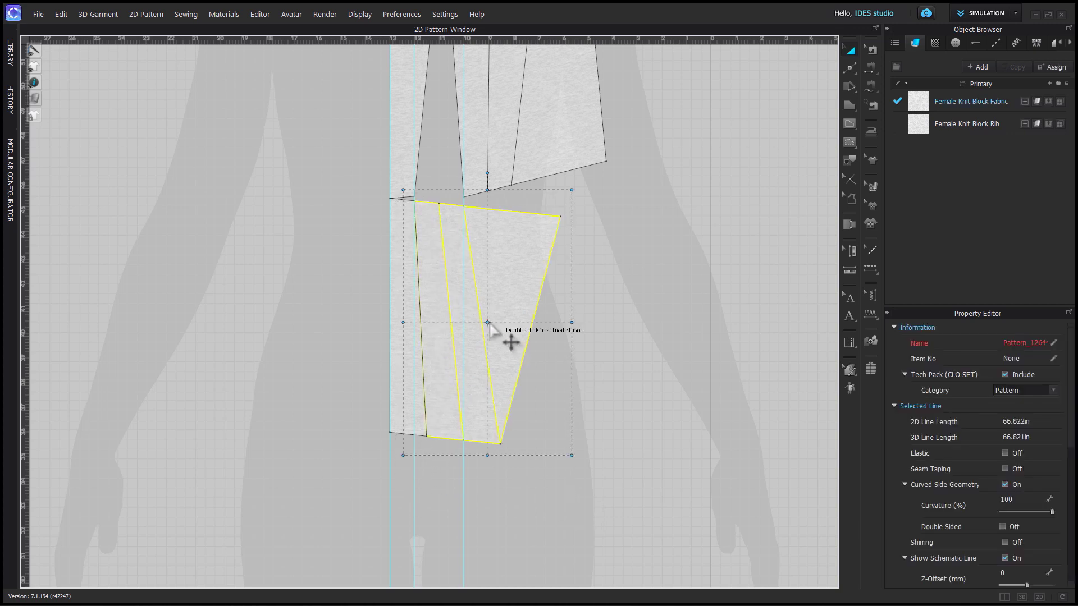
left_click_drag(488, 323, 441, 415)
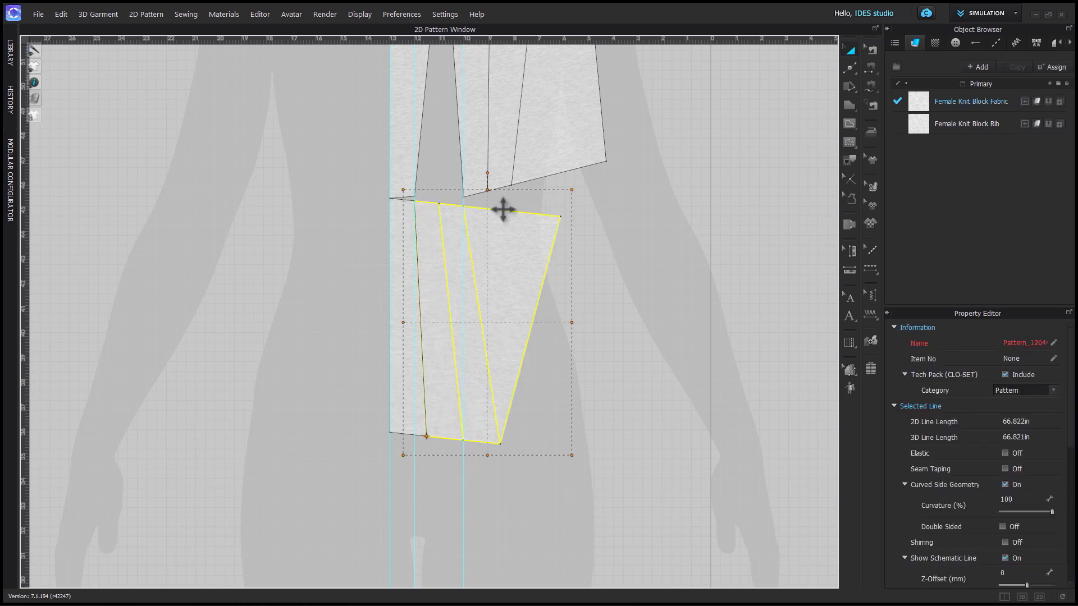
left_click_drag(487, 172, 542, 194)
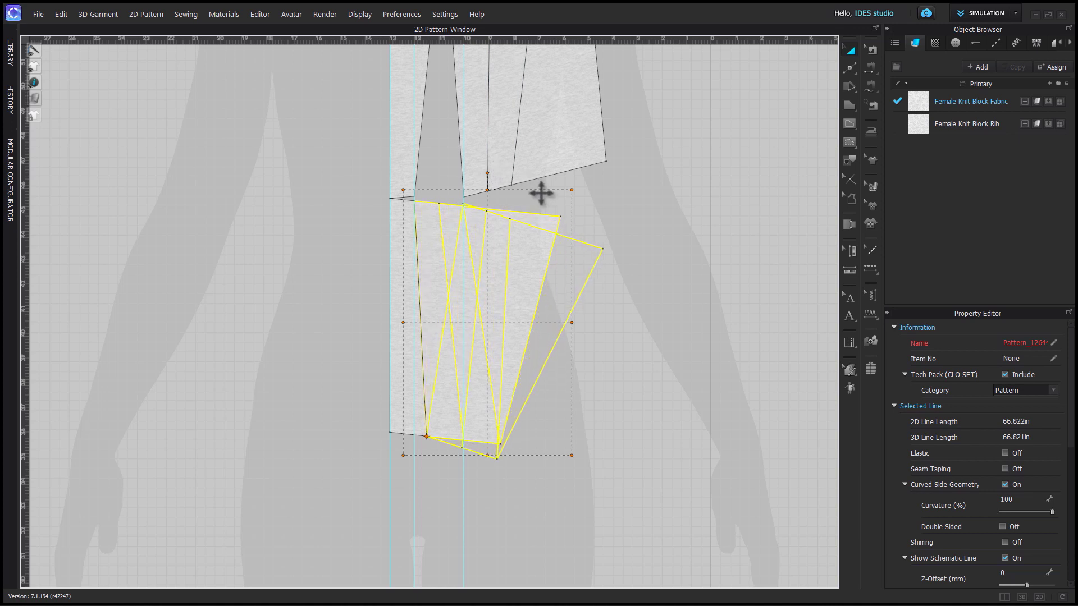
left_click_drag(541, 194, 542, 194)
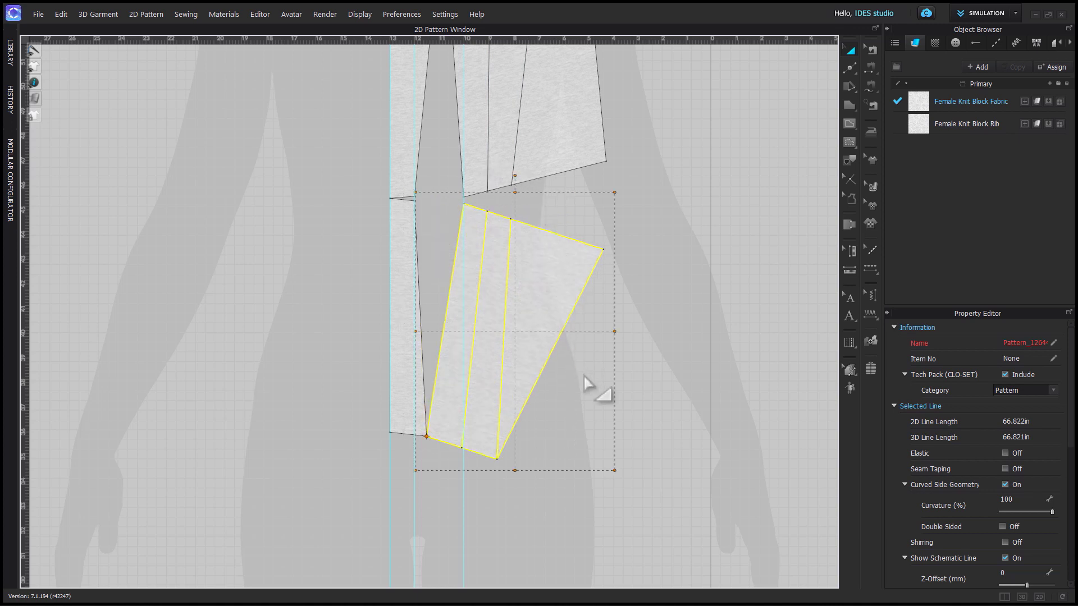
left_click(593, 400)
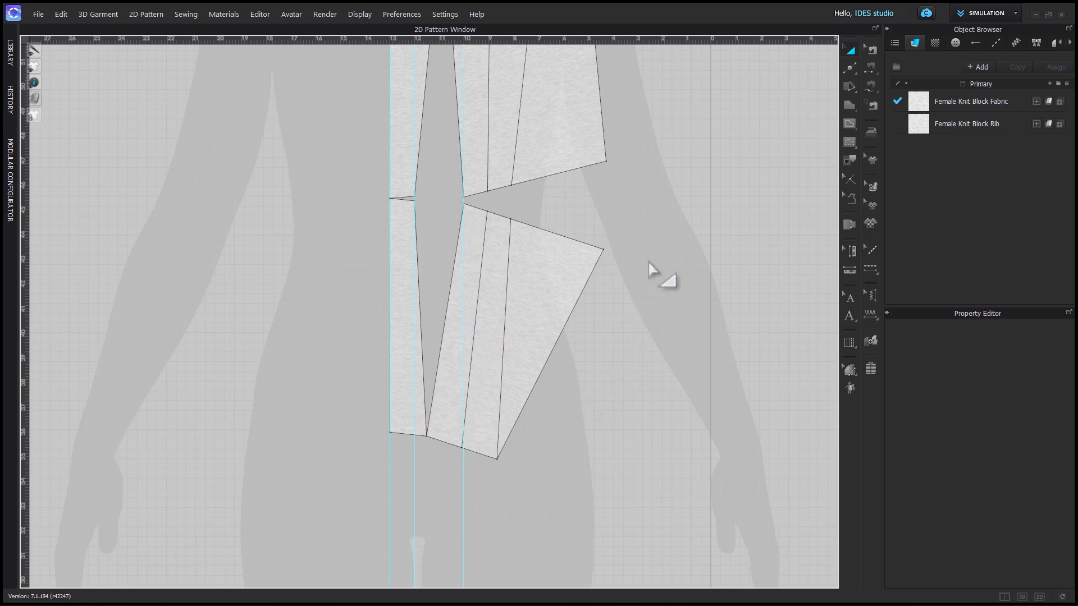
Place guidelines for the second sleeve opening, one at the inner end of the next cut and one about 2 in to its right.
scroll(651, 271, "down", 5)
left_click(507, 281)
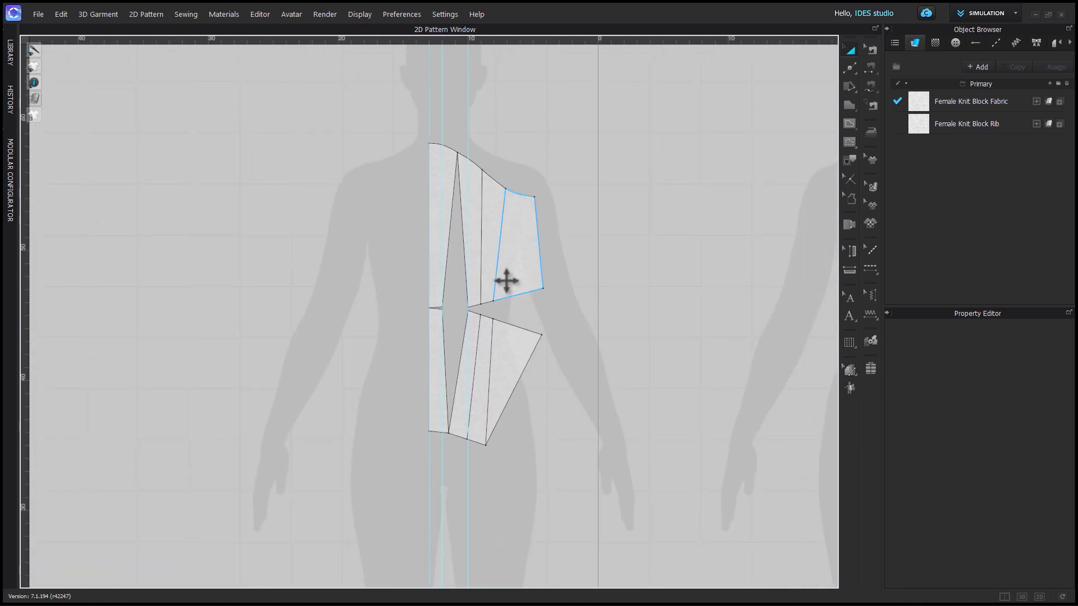
left_click(456, 303)
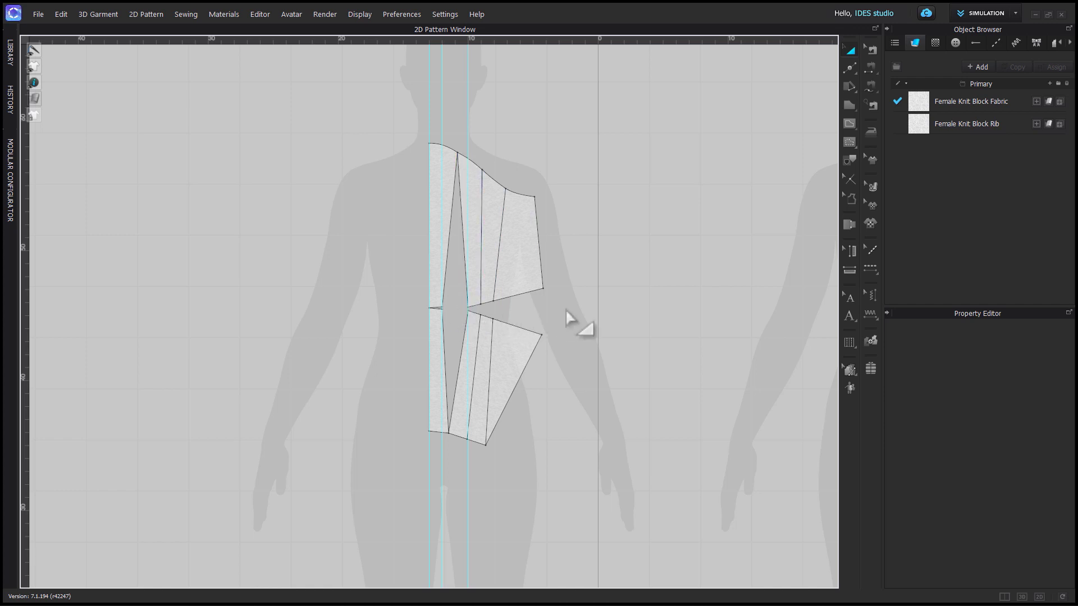
scroll(559, 351, "up", 4)
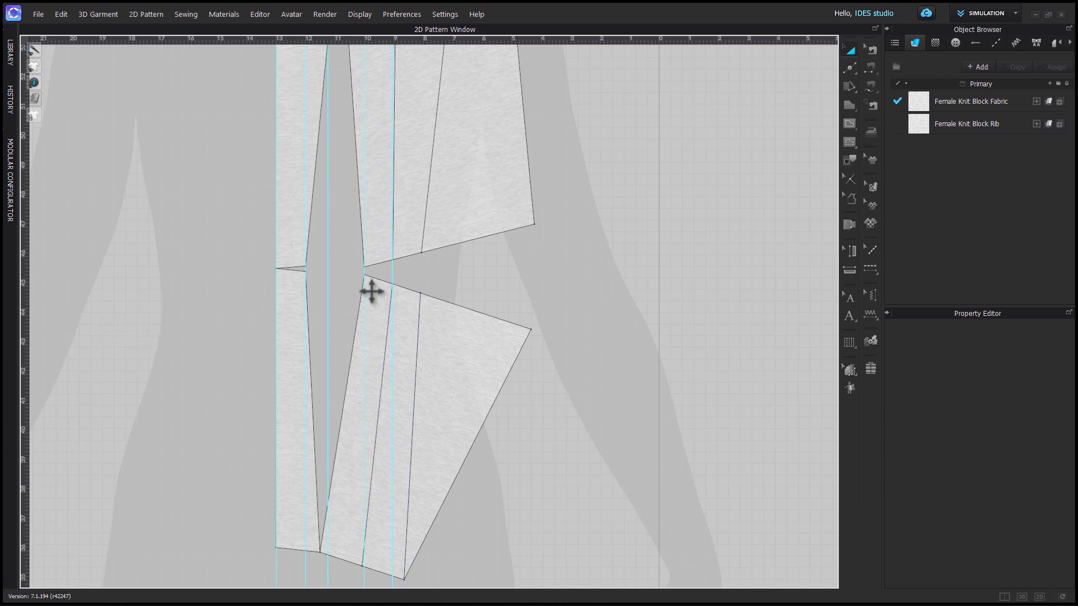
scroll(446, 289, "up", 4)
scroll(450, 294, "up", 3)
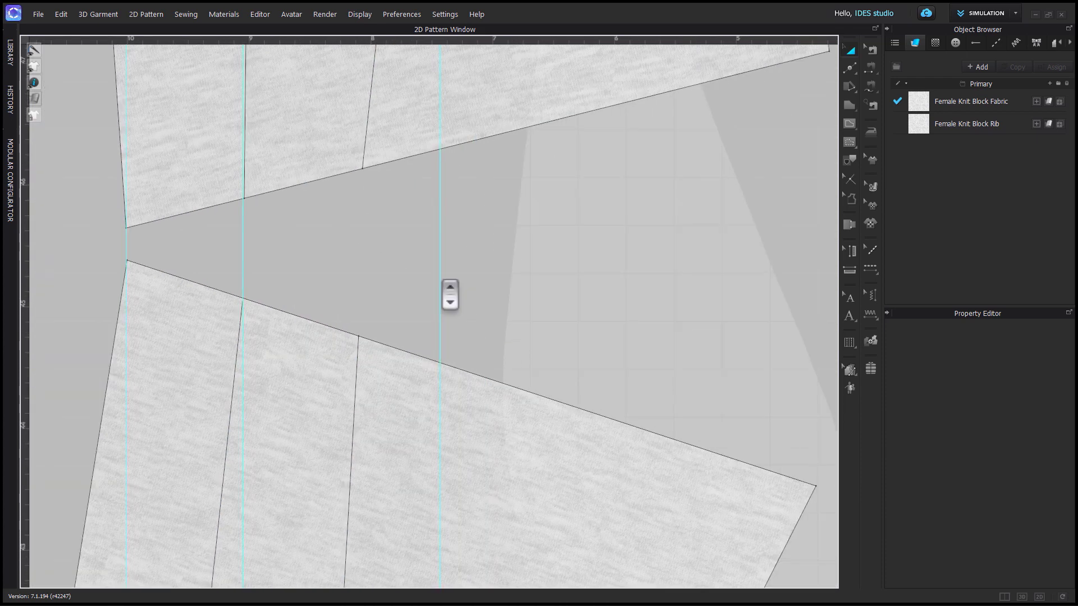
scroll(466, 325, "down", 10)
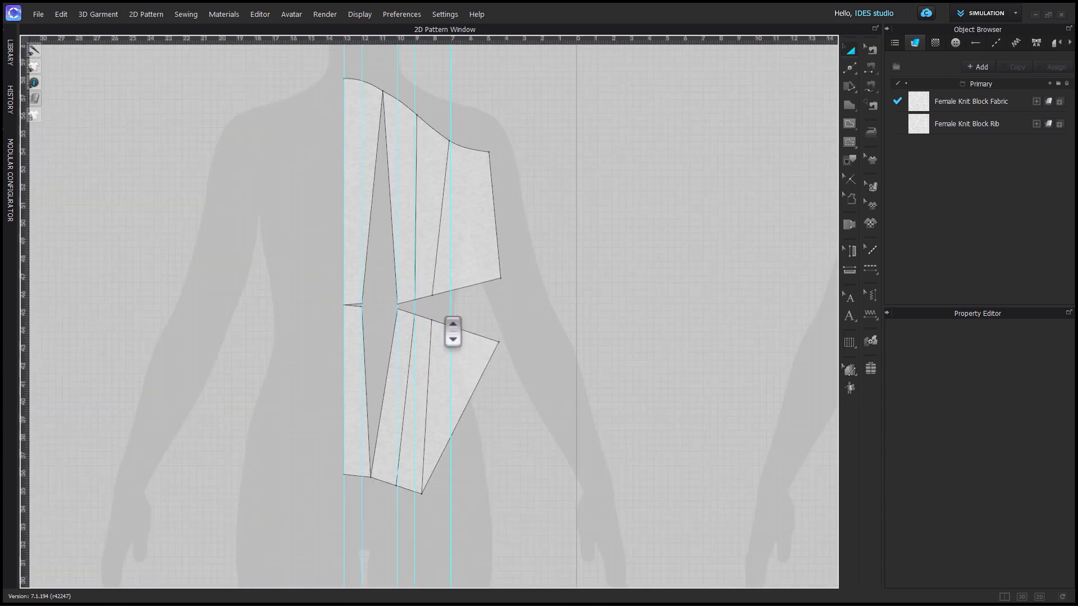
Rotate the two outermost lower sleeve pieces about their shared hem corner until their upper-left corner meets the new guideline.
left_click(432, 404)
left_click_drag(415, 456, 397, 485)
scroll(471, 425, "up", 2)
left_click_drag(441, 251, 490, 281)
Rotate the two outermost upper sleeve pieces about their upper-left corner until their lower-left corner meets the new guideline.
middle_click_drag(424, 133, 416, 268)
left_click(416, 267)
left_click(468, 293, "shift")
left_click_drag(446, 272, 392, 151)
left_click_drag(445, 122, 439, 116)
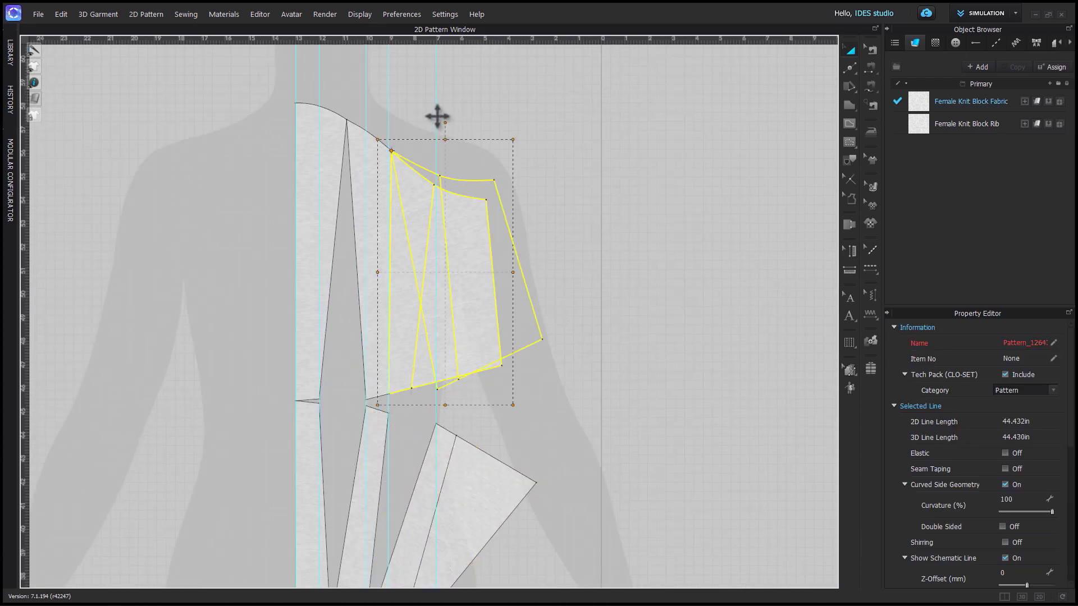
Place guidelines about 2 in apart for the third sleeve opening and rotate the outermost upper sleeve piece to the far one.
scroll(459, 426, "up", 3)
middle_click_drag(459, 426, 481, 351)
scroll(524, 303, "up", 4)
scroll(553, 304, "down", 8)
left_click_drag(512, 220, 503, 216)
Rotate the outermost lower sleeve piece about its bottom corner until its upper-left corner meets the far guideline.
scroll(472, 359, "up", 3)
left_click(481, 387)
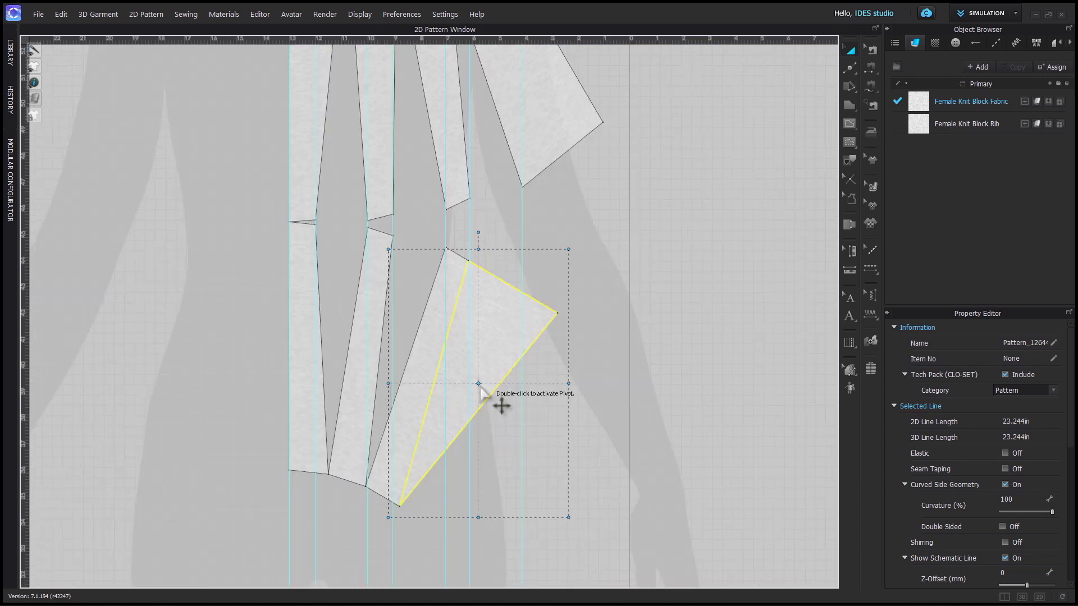
left_click_drag(479, 384, 399, 503)
left_click_drag(477, 234, 540, 258)
left_click(644, 358)
Rotate the three outer lower dress pieces about their lower-left hem corner until their upper-left corner meets the spread guideline.
left_click(495, 398, "shift")
left_click_drag(496, 398, 470, 548)
left_click_drag(495, 208, 534, 212)
Rotate the three outer upper dress pieces about their upper-left shoulder corner until their lower-left corner meets the spread guideline.
left_click(494, 315)
left_click_drag(503, 294, 443, 150)
left_click_drag(503, 125, 497, 116)
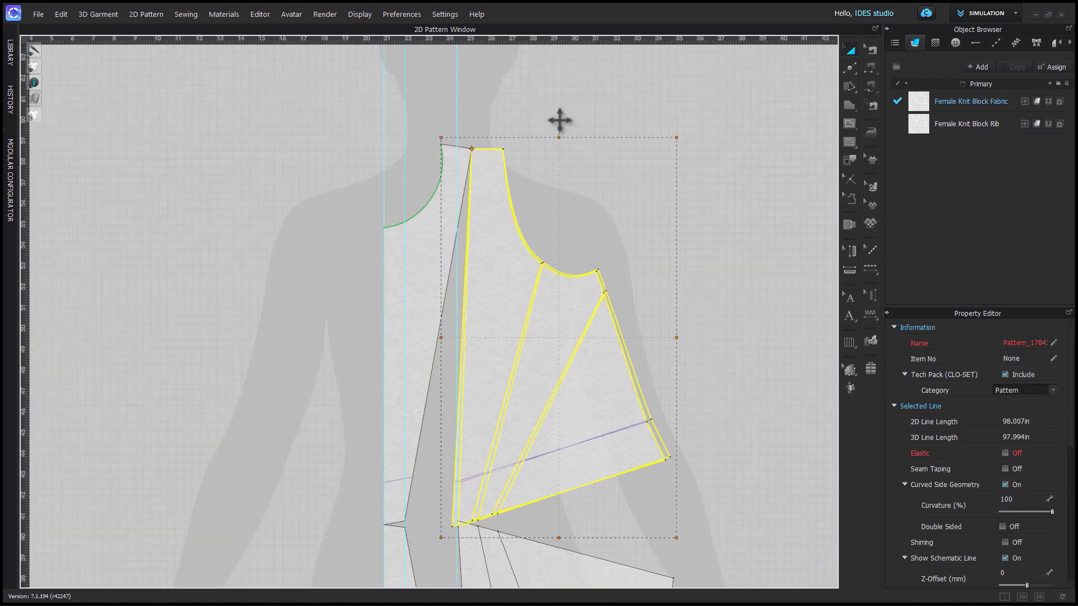
Place guidelines for the second dress opening and rotate the two outermost lower and upper dress pieces out to them.
scroll(546, 342, "up", 6)
scroll(584, 323, "down", 8)
left_click(489, 410)
left_click(522, 414, "shift")
left_click_drag(498, 265, 542, 269)
left_click_drag(472, 294, 428, 137)
Place guidelines for the third dress opening and rotate the outermost lower dress piece about its bottom corner to the far one.
scroll(471, 359, "up", 4)
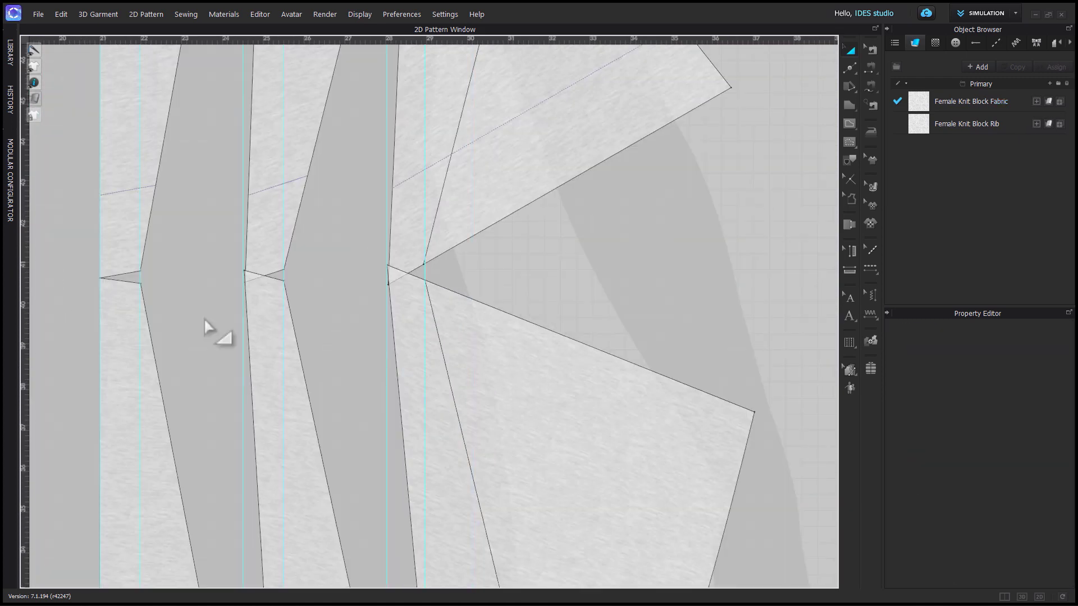
left_click(471, 337)
left_click_drag(470, 320, 469, 490)
left_click_drag(469, 114, 528, 109)
Rotate the outermost upper dress piece about its upper-left corner until its lower-left corner meets the far guideline.
middle_click_drag(564, 227, 590, 469)
left_click(494, 259)
left_click_drag(484, 248, 465, 121)
left_click_drag(485, 92, 481, 80)
scroll(508, 280, "down", 5)
left_click(522, 470)
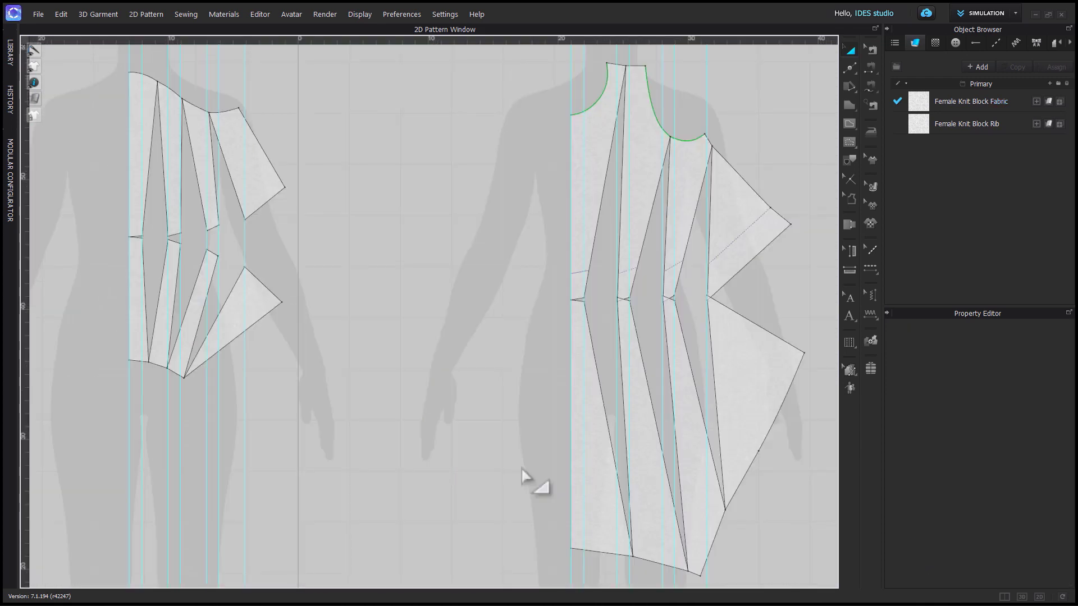
Delete all guidelines from the pattern workspace.
right_click(245, 429)
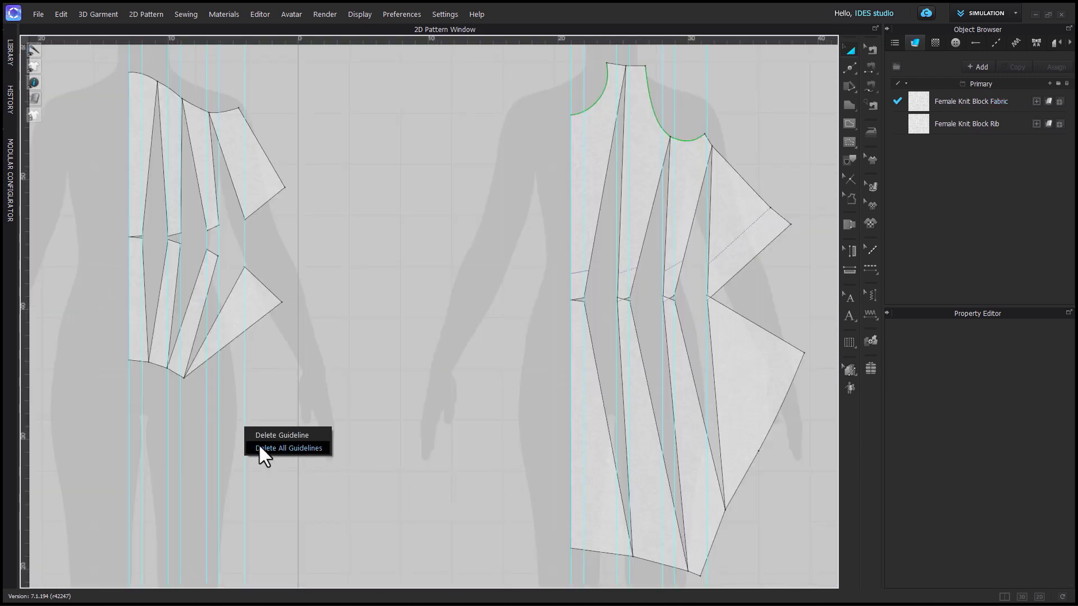
left_click(260, 447)
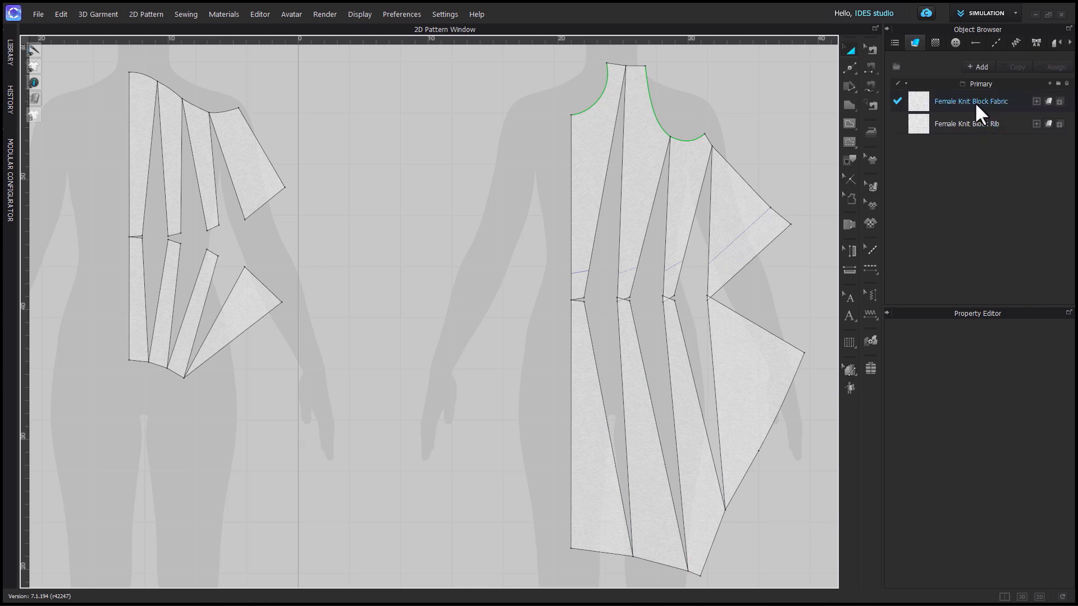
Duplicate the Female Knit Block Fabric and change the original fabric's color to light pink.
left_click(975, 102)
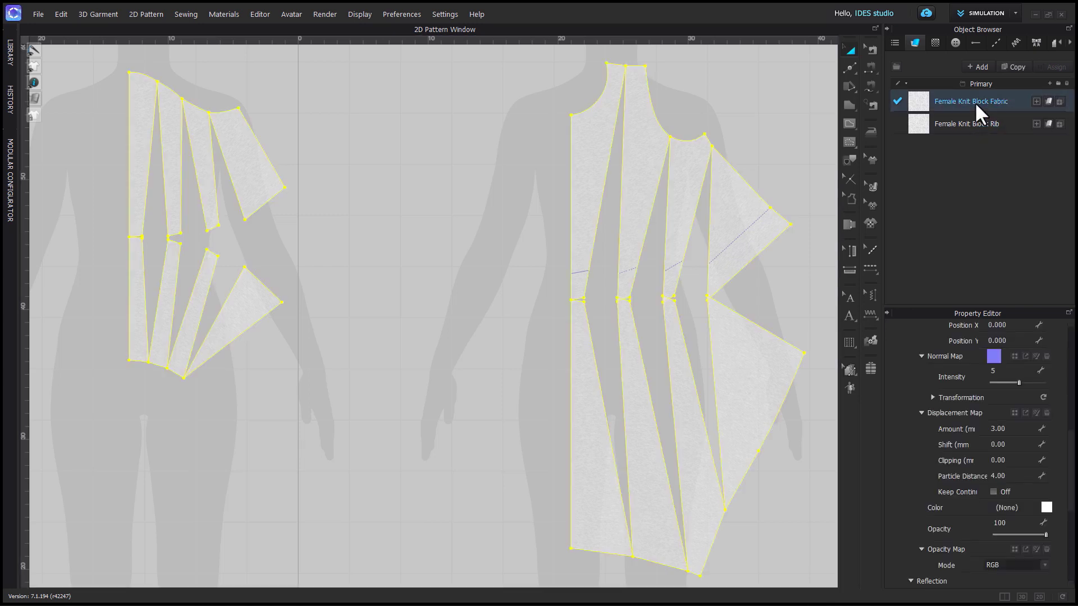
left_click(1009, 68)
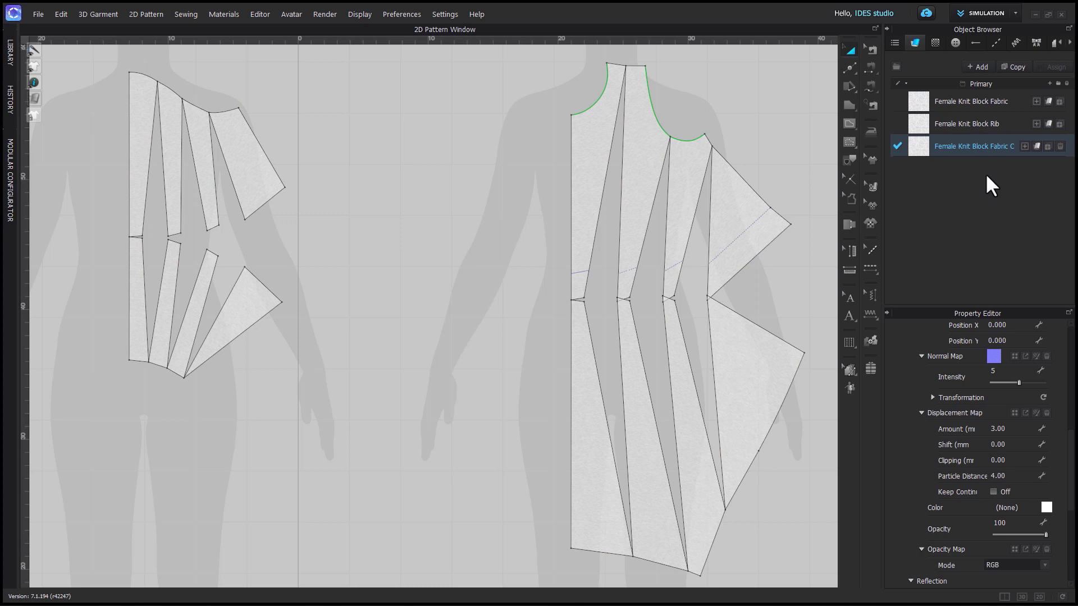
left_click(961, 106)
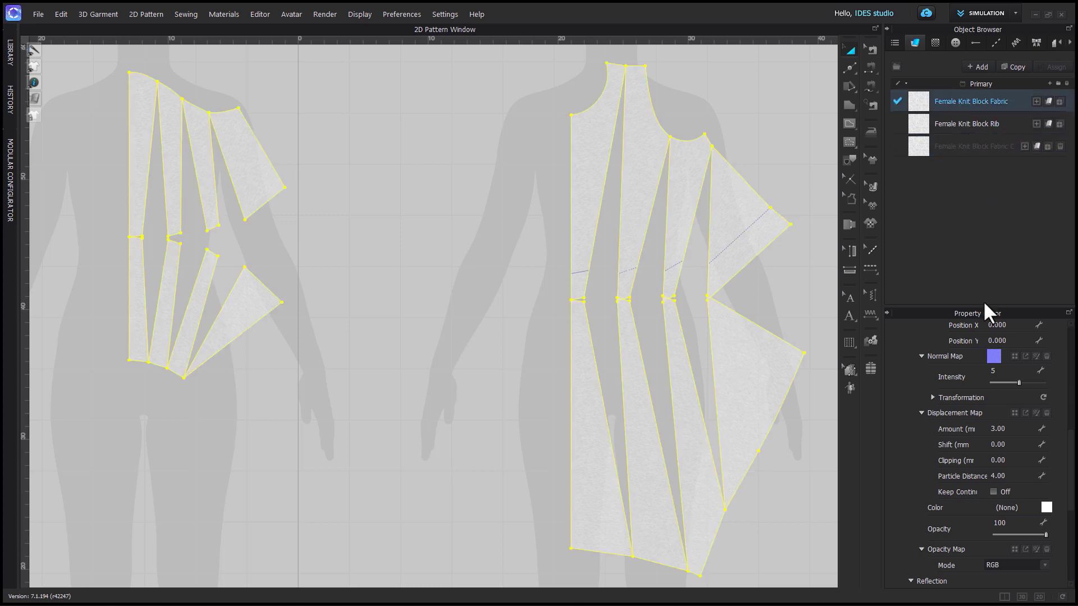
left_click(1046, 508)
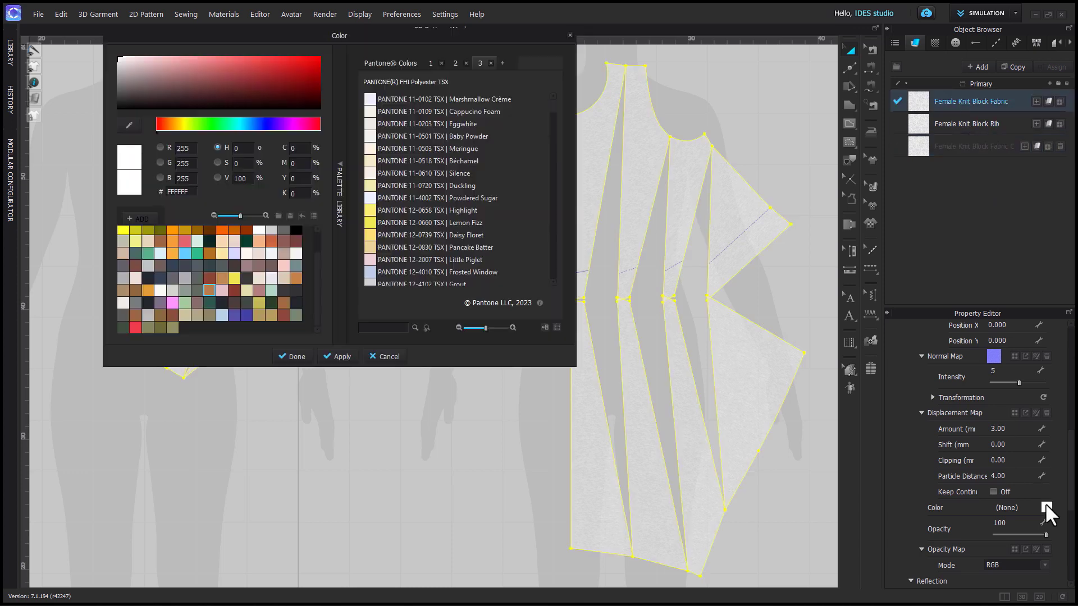
left_click(178, 58)
left_click(294, 356)
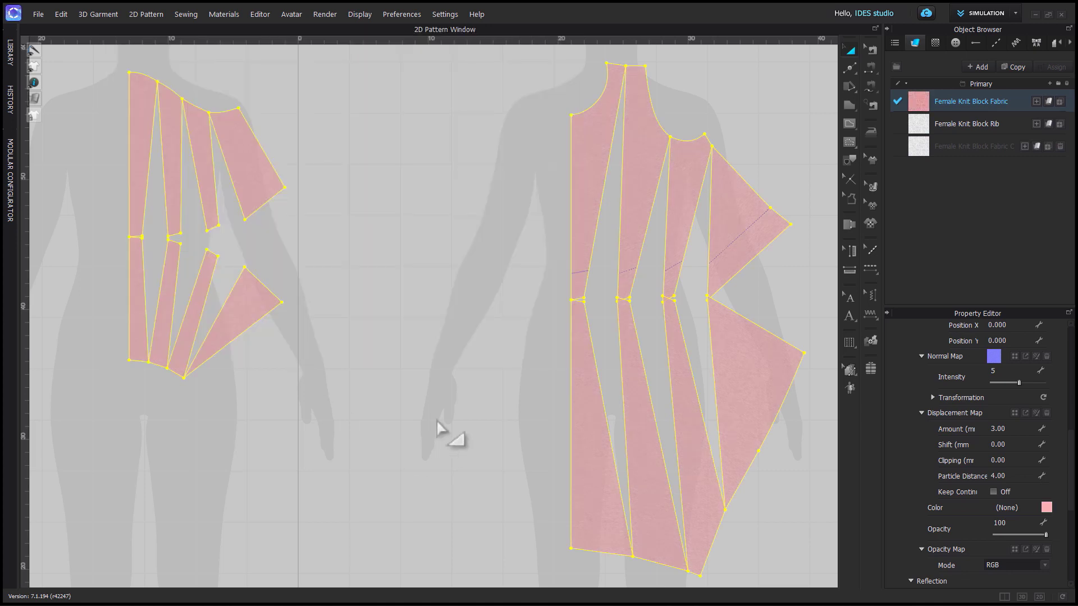
left_click(442, 435)
Make the copied knit block fabric active and lock all the fanned sleeve pieces.
left_click(957, 149)
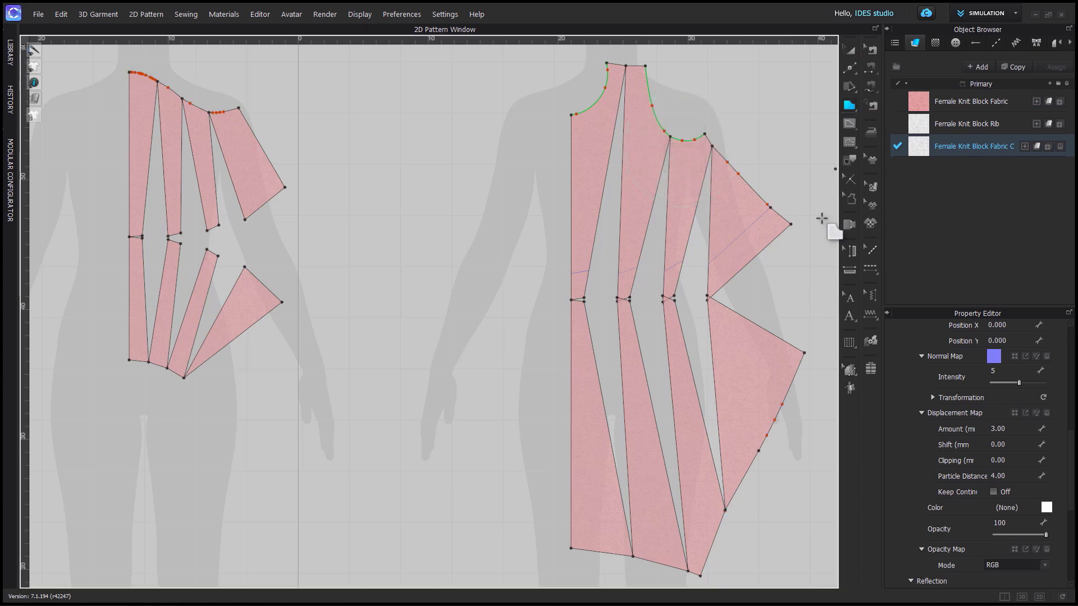
middle_click_drag(149, 102, 344, 149)
left_click_drag(300, 90, 484, 436)
right_click(449, 427)
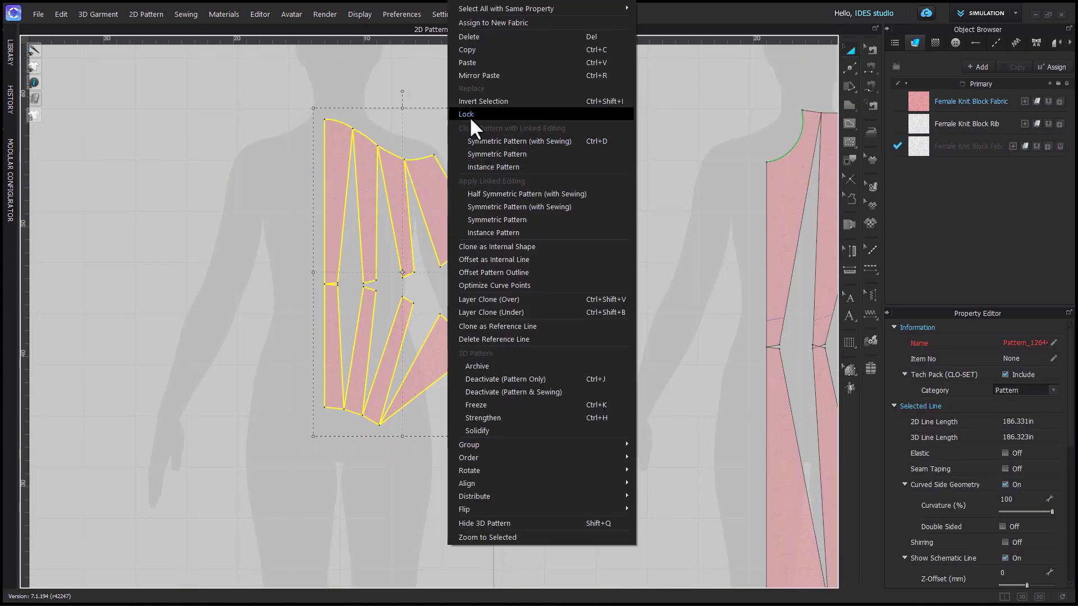
left_click(469, 116)
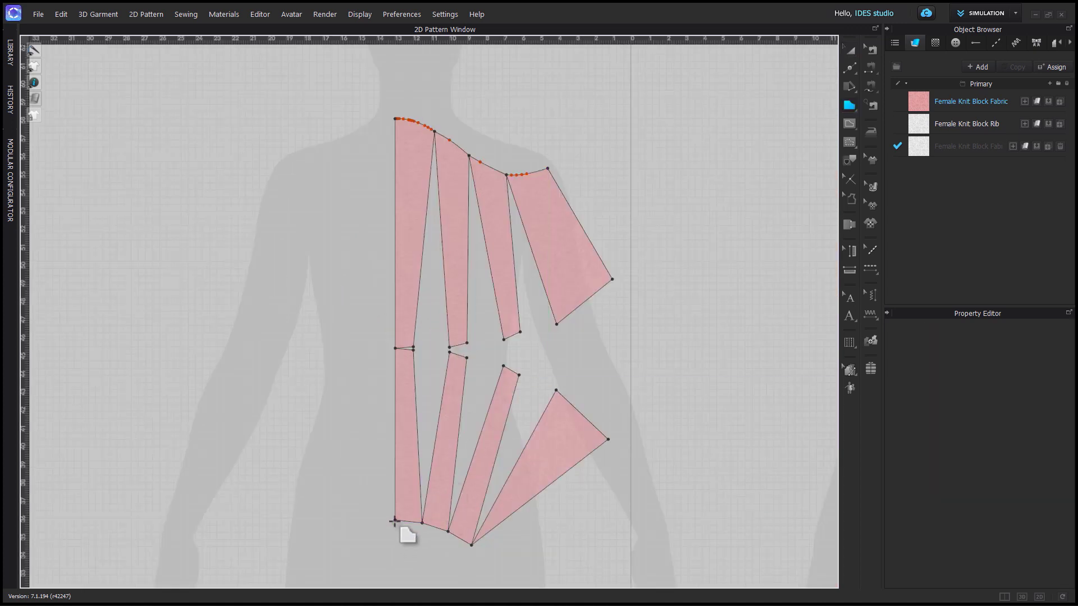
Trace the sleeve's straight inner edge about 22.1 in long and its curved upper edge about 9.3 in long over the locked pieces.
left_click(395, 520)
left_click(395, 118)
scroll(394, 119, "up", 6)
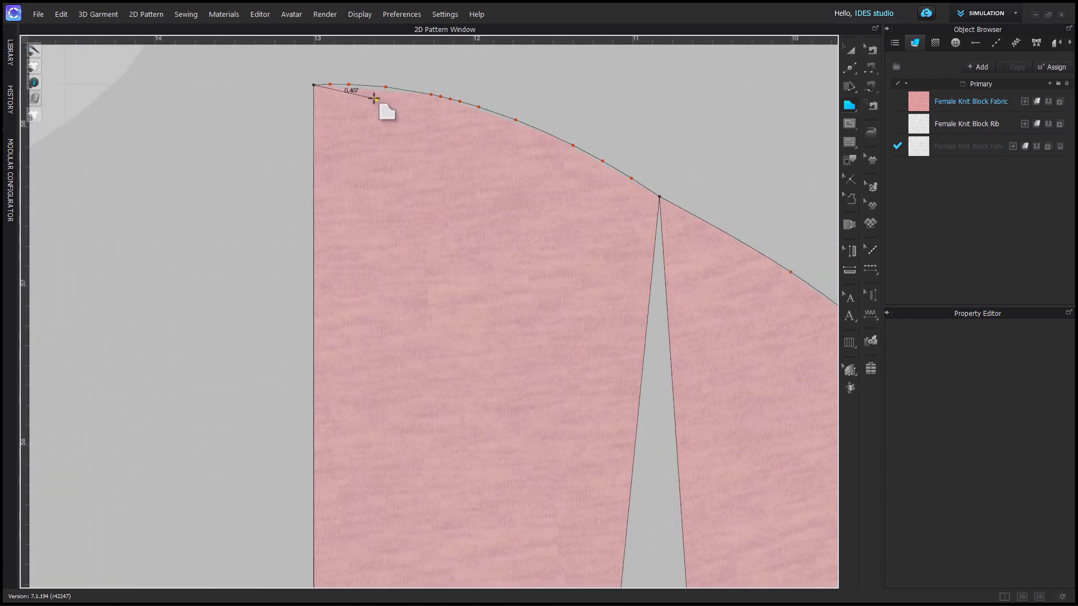
left_click(333, 85)
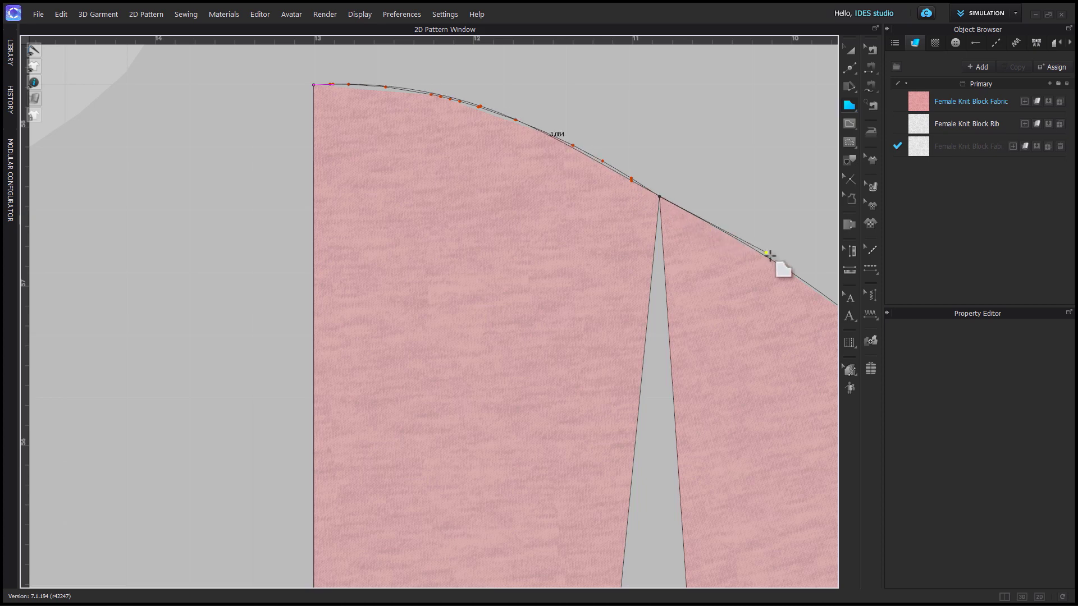
scroll(789, 283, "down", 3)
scroll(473, 293, "down", 3)
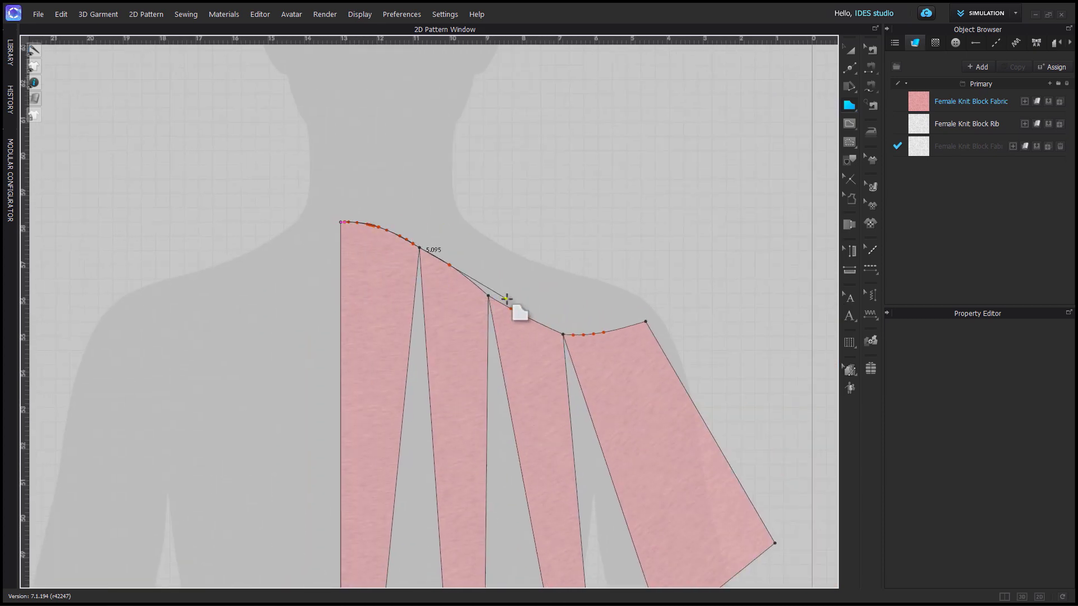
scroll(565, 332, "up", 3)
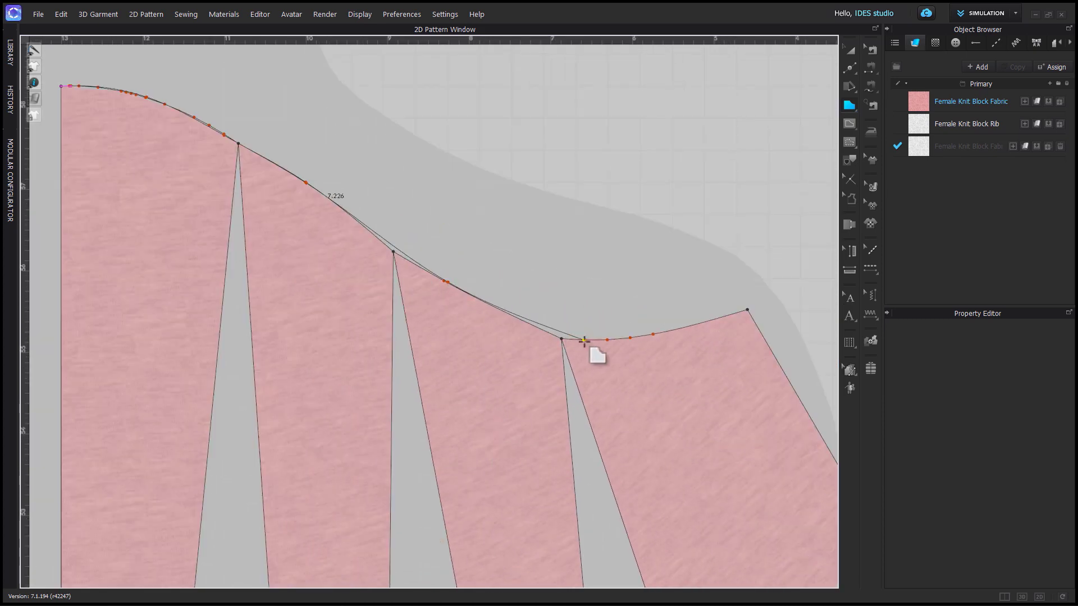
left_click(745, 310)
Continue the sleeve outline down the upper outer edge, about 7.1 in, and around a V-shaped notch with sides of about 6.7 in.
scroll(745, 310, "down", 4)
middle_click_drag(733, 406, 532, 243)
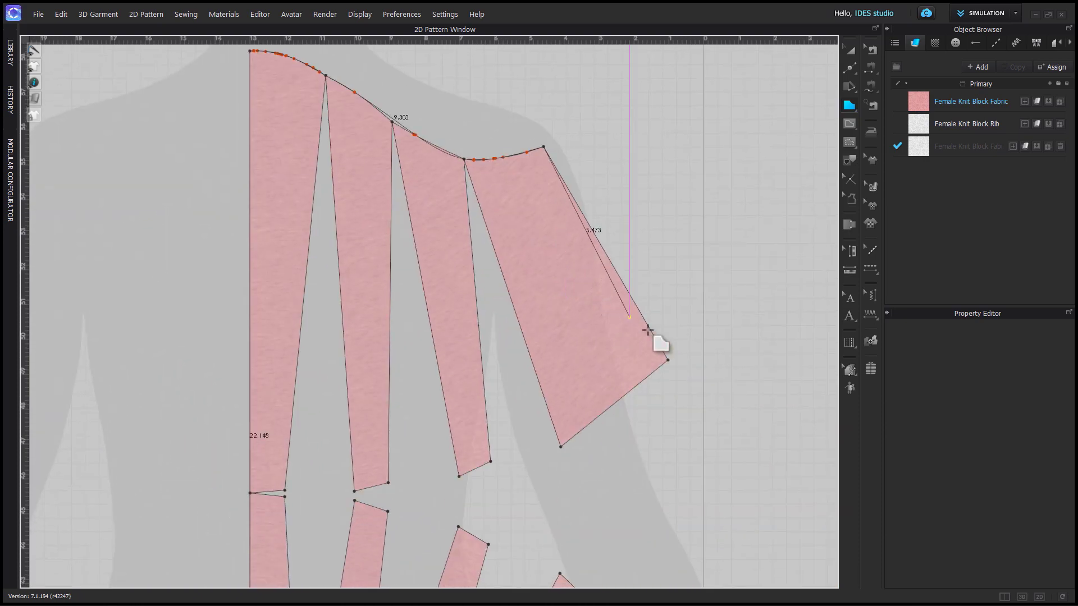
left_click(667, 361)
scroll(654, 421, "down", 4)
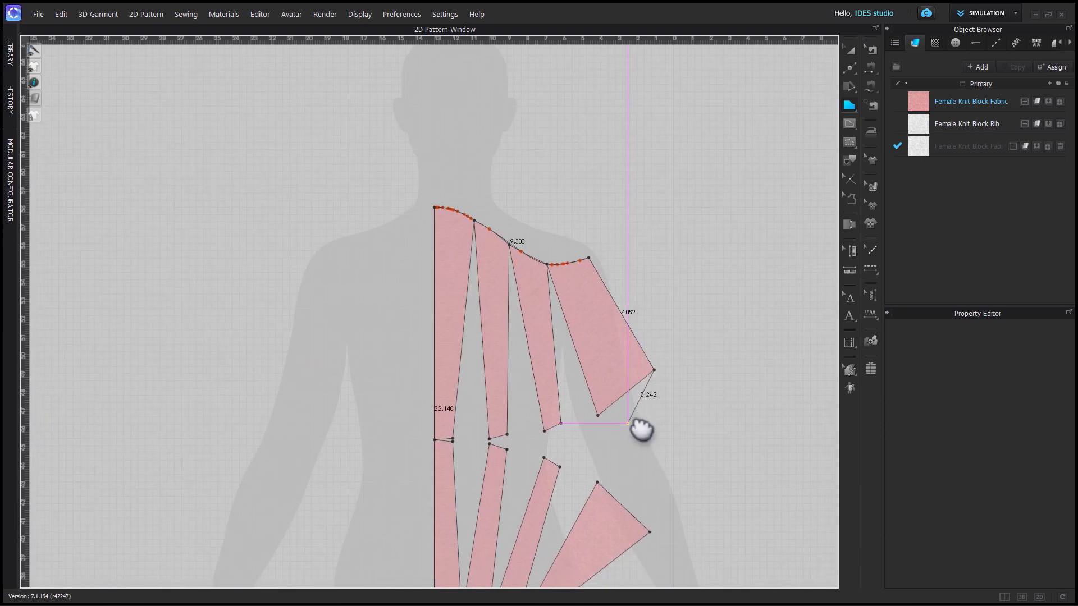
middle_click_drag(643, 428, 641, 334)
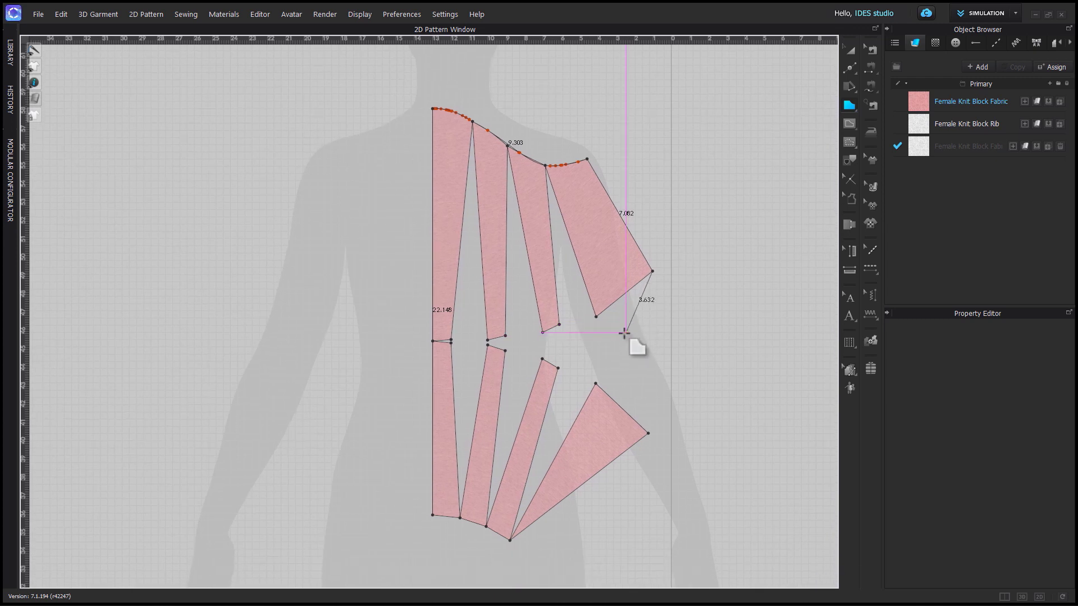
left_click(558, 350)
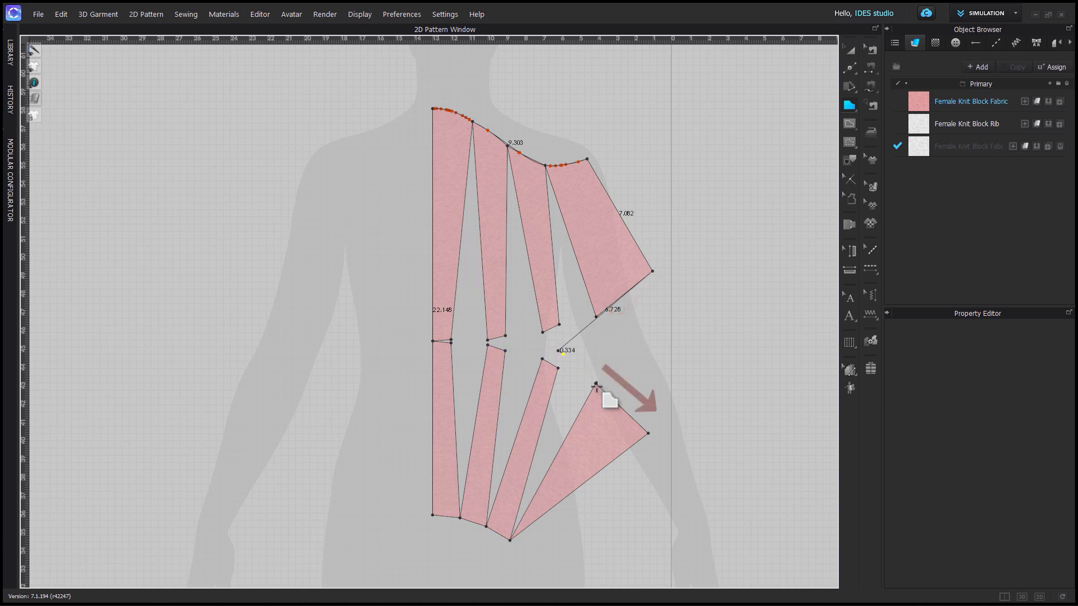
left_click(595, 383)
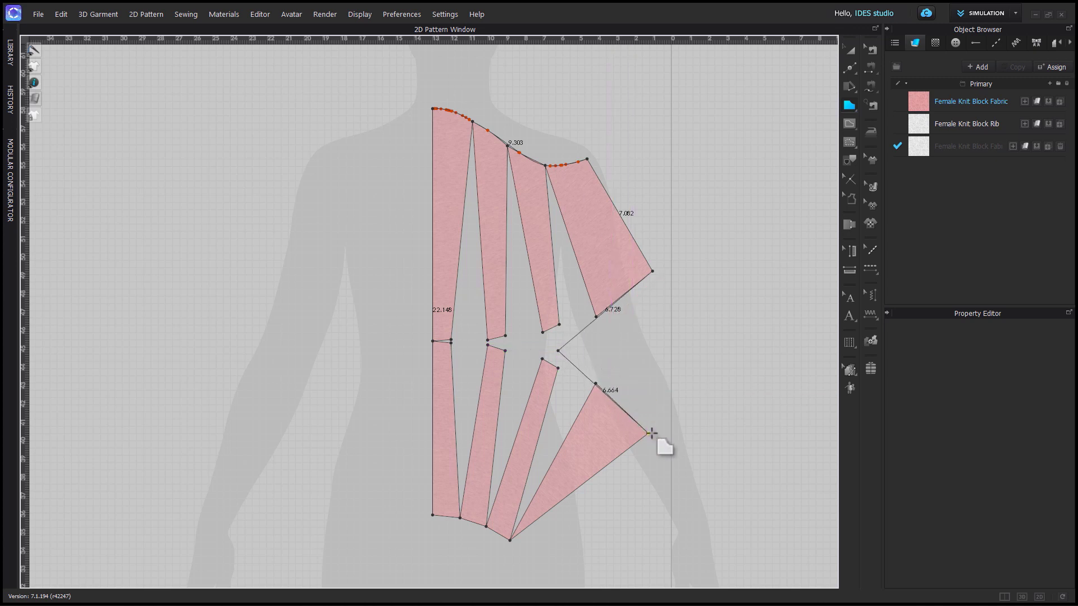
left_click(648, 433)
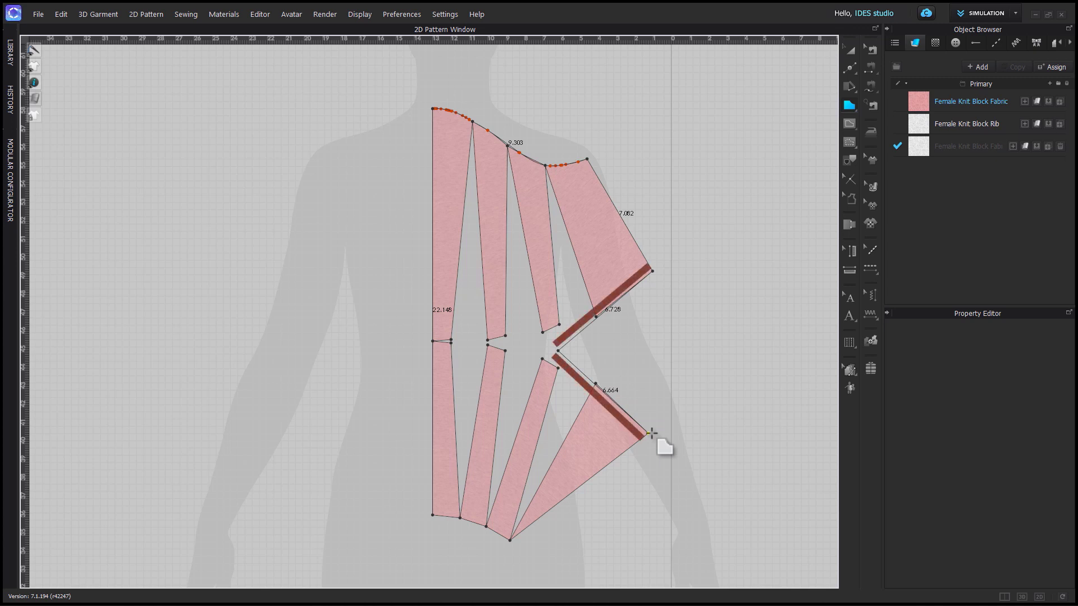
Trace the sleeve's lower outer edge, about 9.5 in, and its curved bottom edge, closing the outline at the starting corner.
left_click(509, 541)
scroll(489, 537, "up", 4)
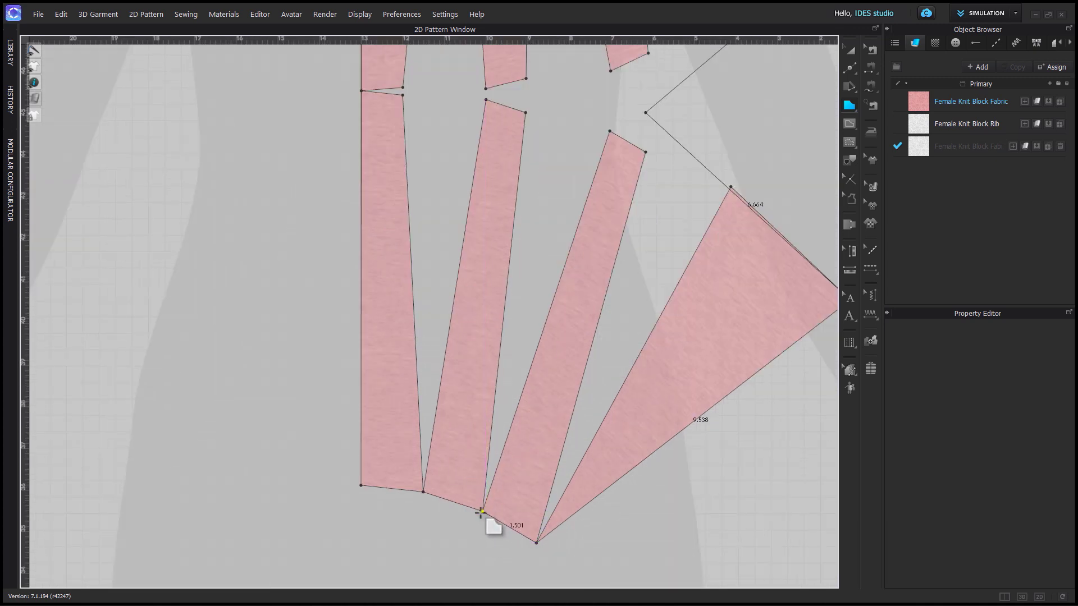
left_click(481, 512)
left_click(421, 493)
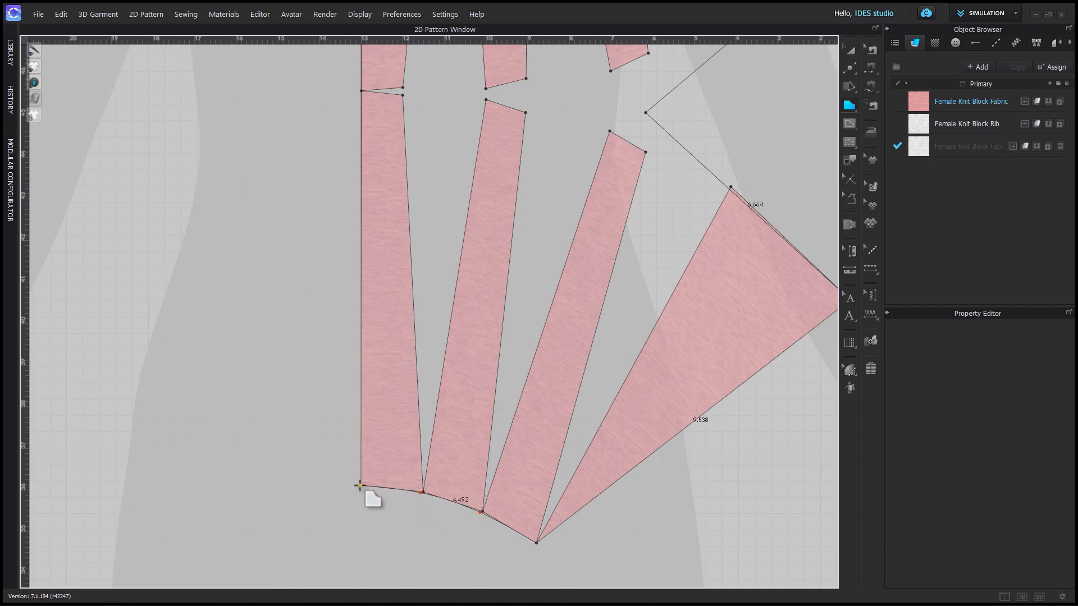
left_click(360, 485)
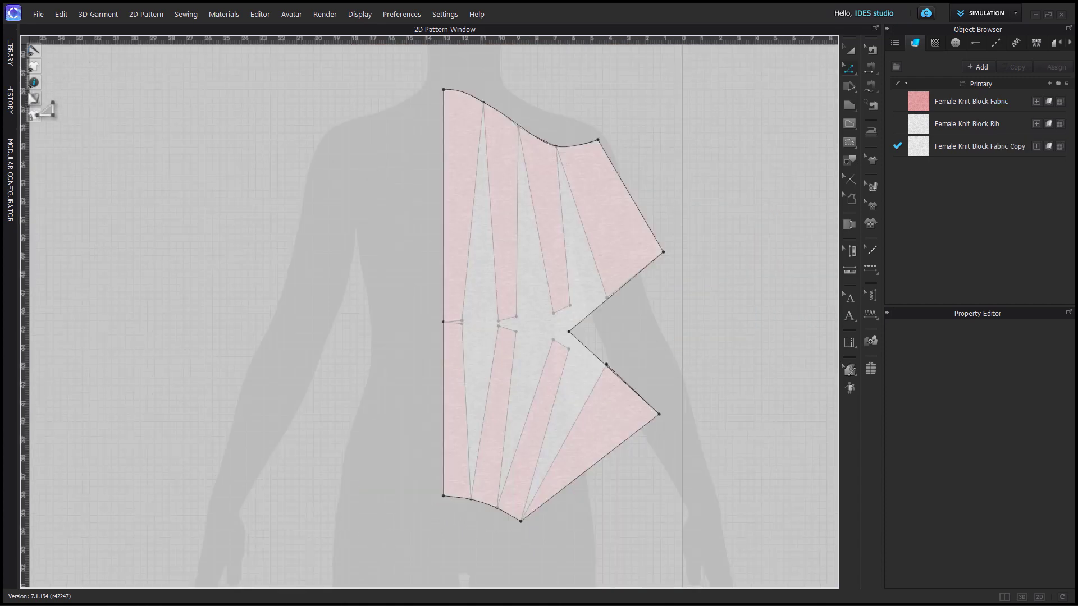
Switch the 2D pattern display to an opaque textured surface and back to translucent.
mouse_move(35, 104)
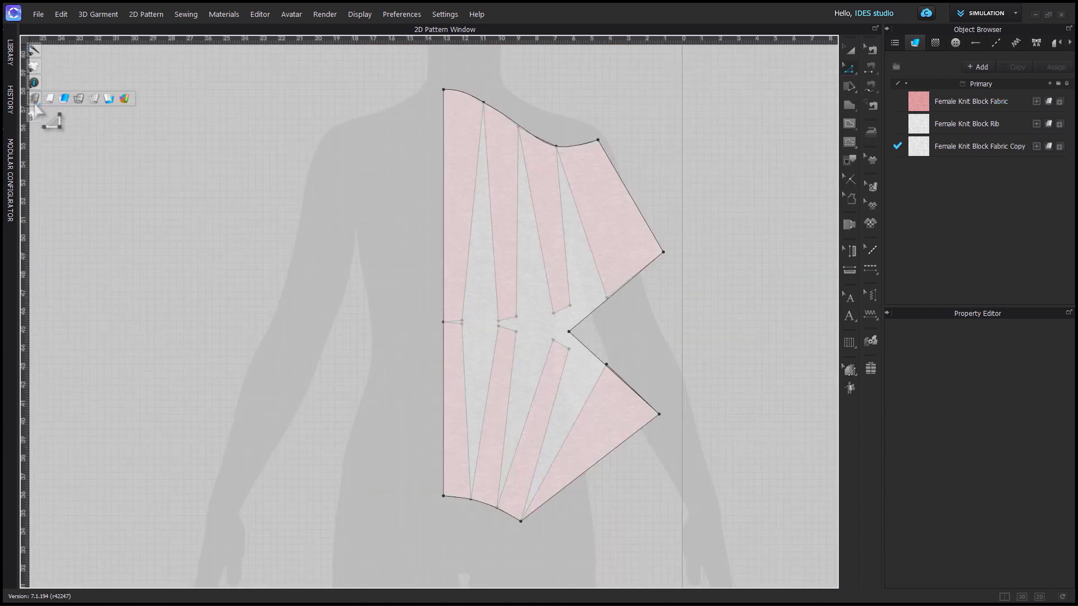
left_click(66, 99)
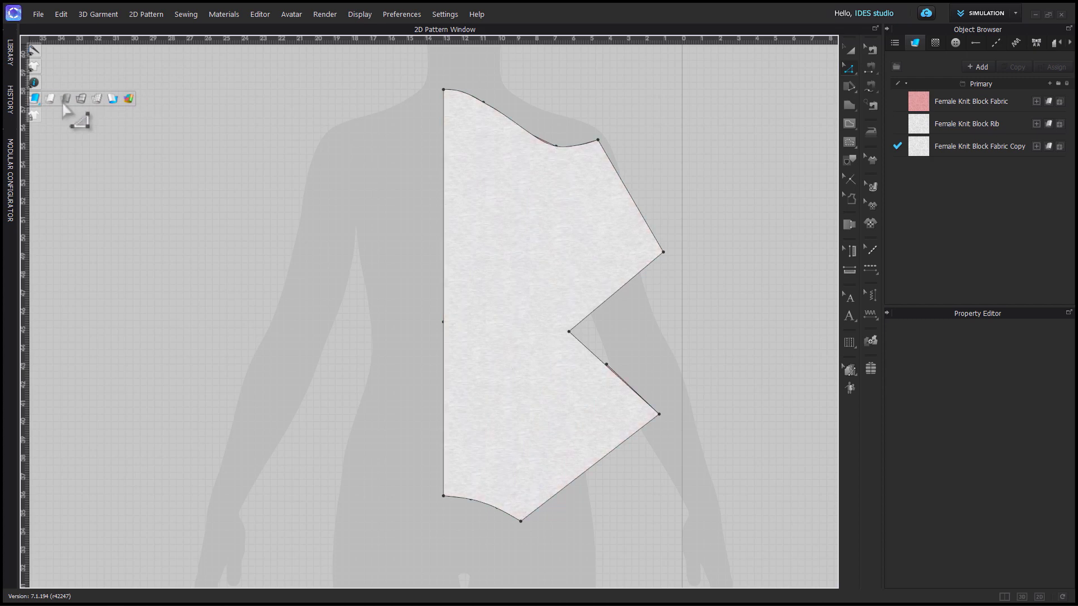
left_click(65, 101)
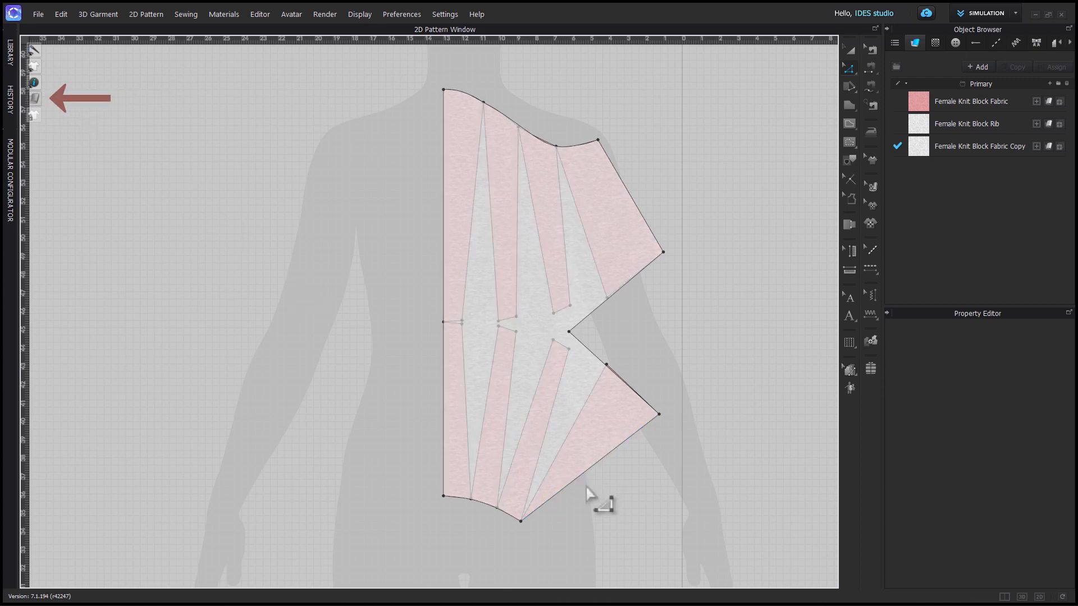
Adjust the curve points of the traced sleeve's upper edge over the first two pieces to follow the locked outline.
scroll(421, 429, "up", 5)
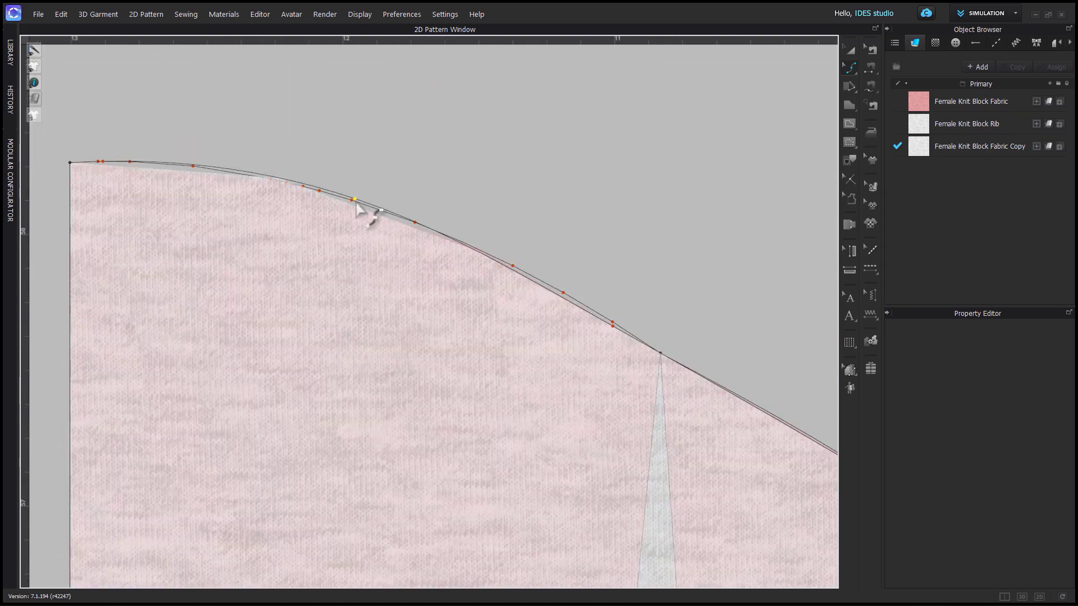
left_click_drag(355, 200, 353, 200)
scroll(354, 202, "down", 3)
scroll(643, 388, "up", 6)
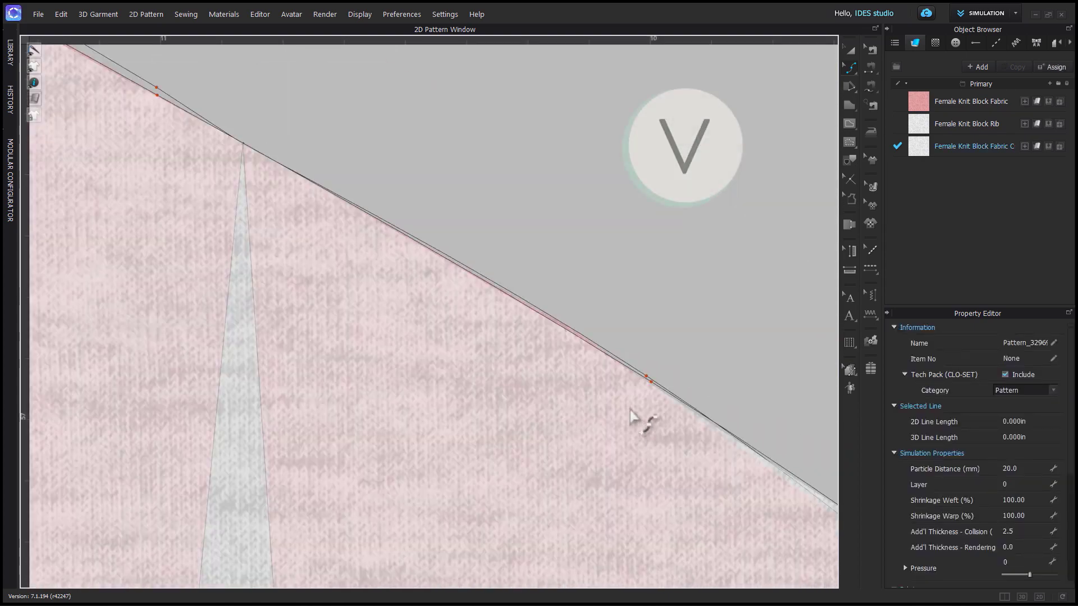
mouse_move(650, 375)
left_mouse_down()
mouse_move(651, 365)
mouse_move(655, 375)
left_mouse_up()
Refine the remaining curve points of the sleeve's upper edge over the outer pieces for a smooth line.
scroll(649, 388, "down", 5)
scroll(463, 259, "up", 5)
scroll(659, 407, "down", 4)
scroll(682, 430, "up", 3)
scroll(655, 379, "down", 2)
scroll(574, 418, "up", 5)
left_click_drag(575, 407, 568, 417)
scroll(577, 427, "down", 5)
scroll(501, 422, "up", 3)
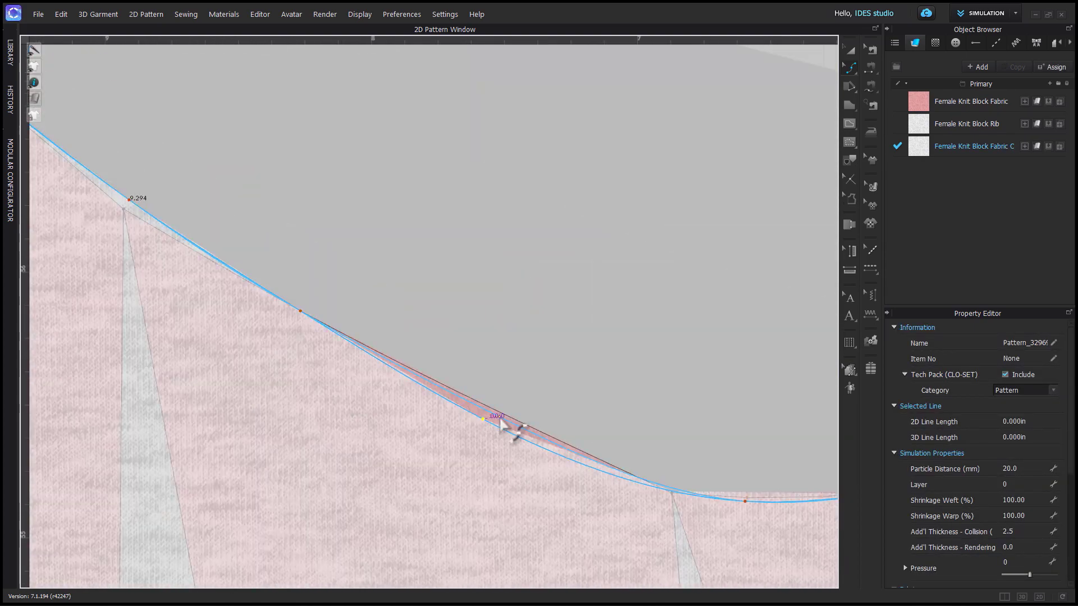
scroll(506, 432, "down", 3)
scroll(477, 443, "up", 4)
left_click_drag(498, 417, 409, 428)
left_click_drag(595, 446, 591, 447)
scroll(591, 457, "up", 1)
scroll(375, 542, "down", 3)
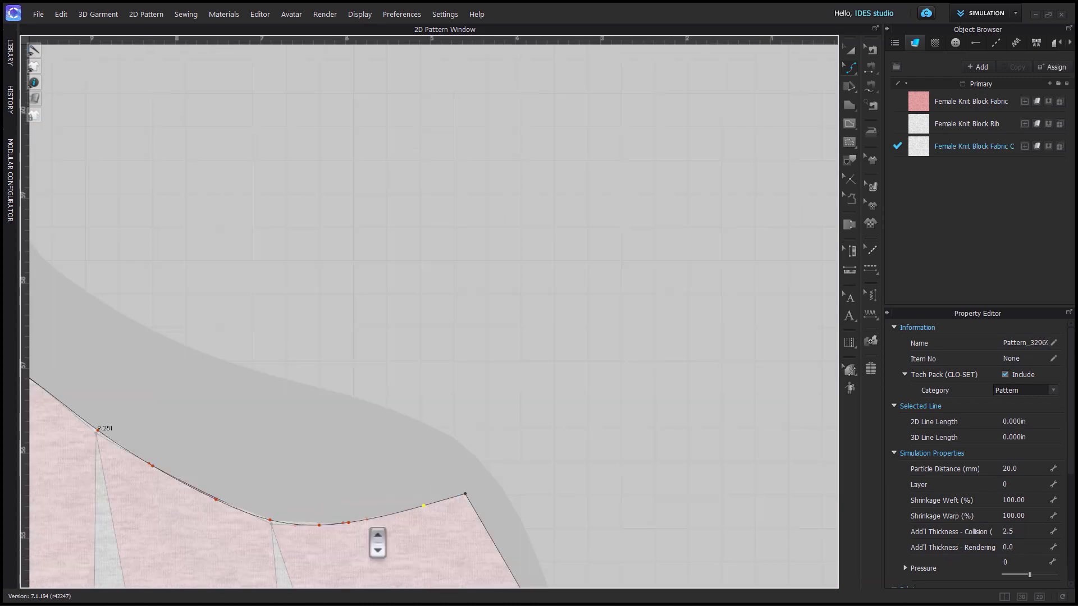
scroll(402, 209, "up", 4)
scroll(447, 493, "down", 2)
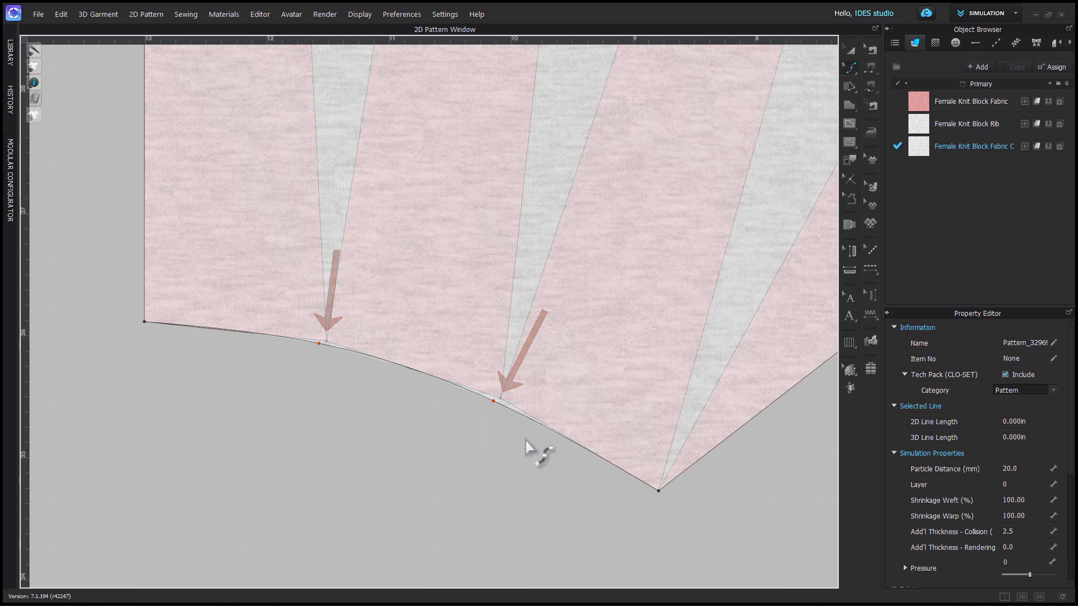
Compare the two notch edges of the traced sleeve and move their shared inner corner slightly outward.
scroll(547, 457, "down", 4)
scroll(561, 458, "up", 1)
middle_click_drag(561, 457, 504, 563)
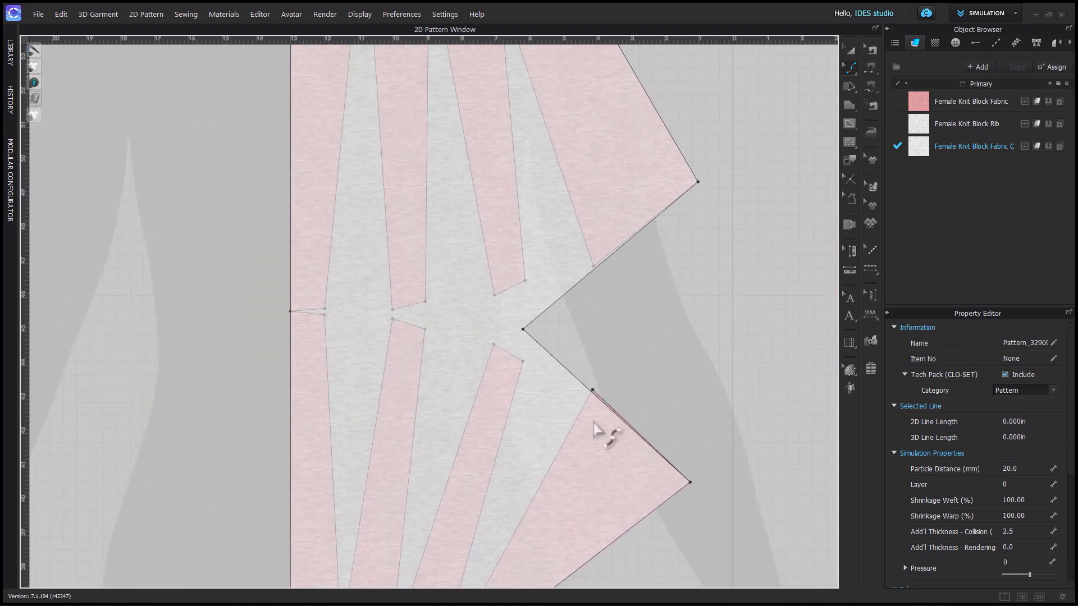
key("z")
left_click(568, 302)
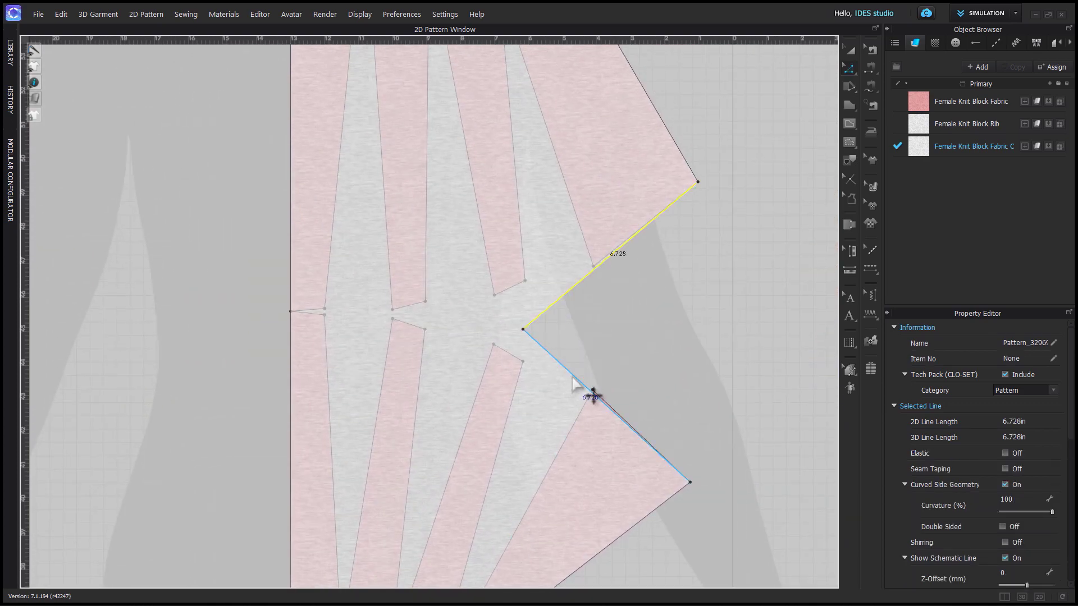
left_click(572, 378)
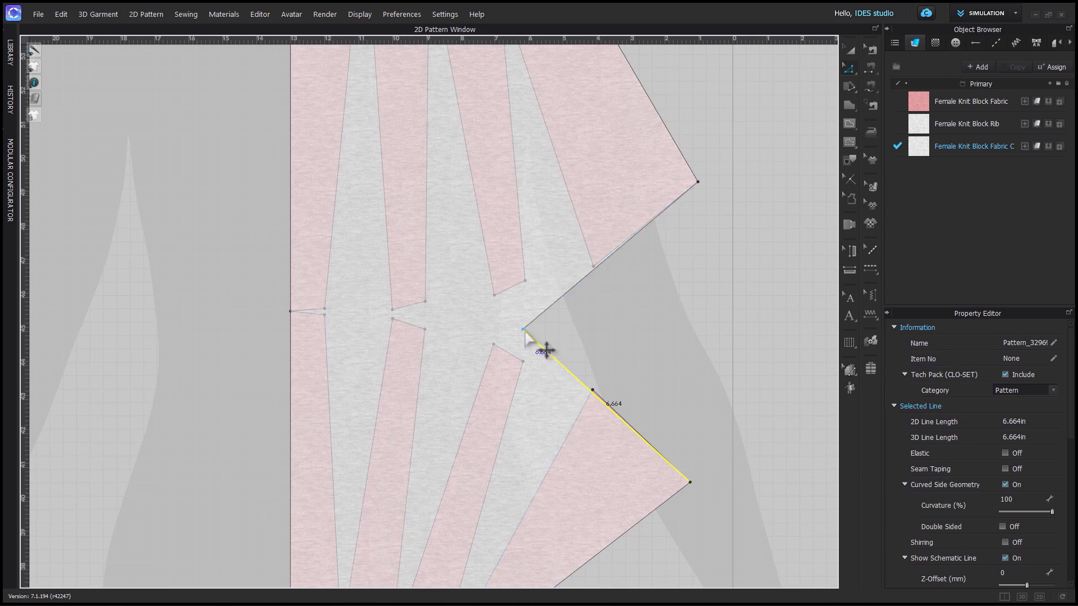
left_click(526, 333)
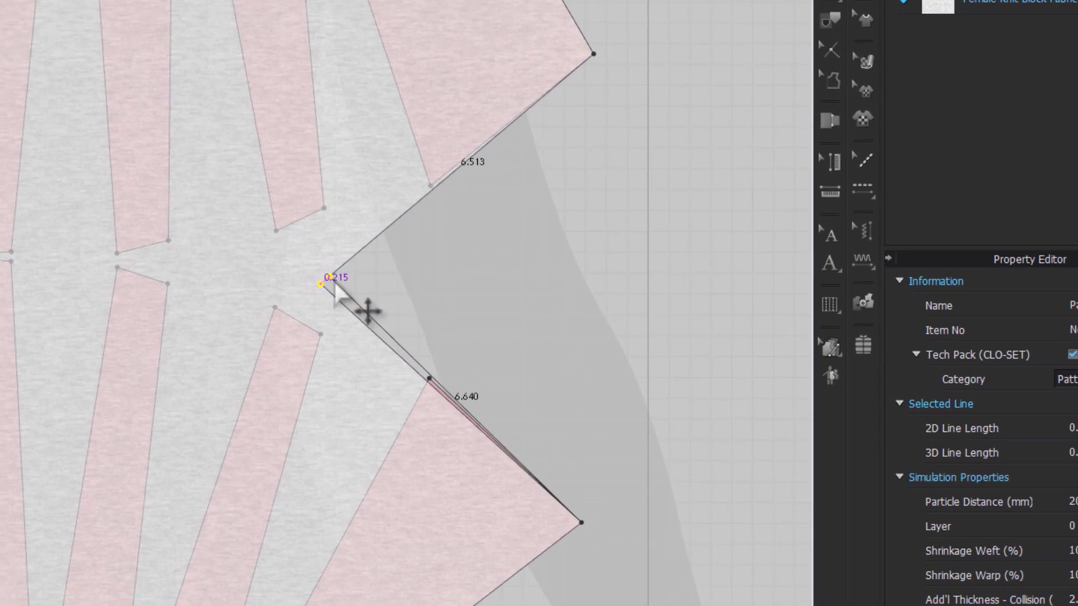
left_click_drag(334, 283, 344, 285)
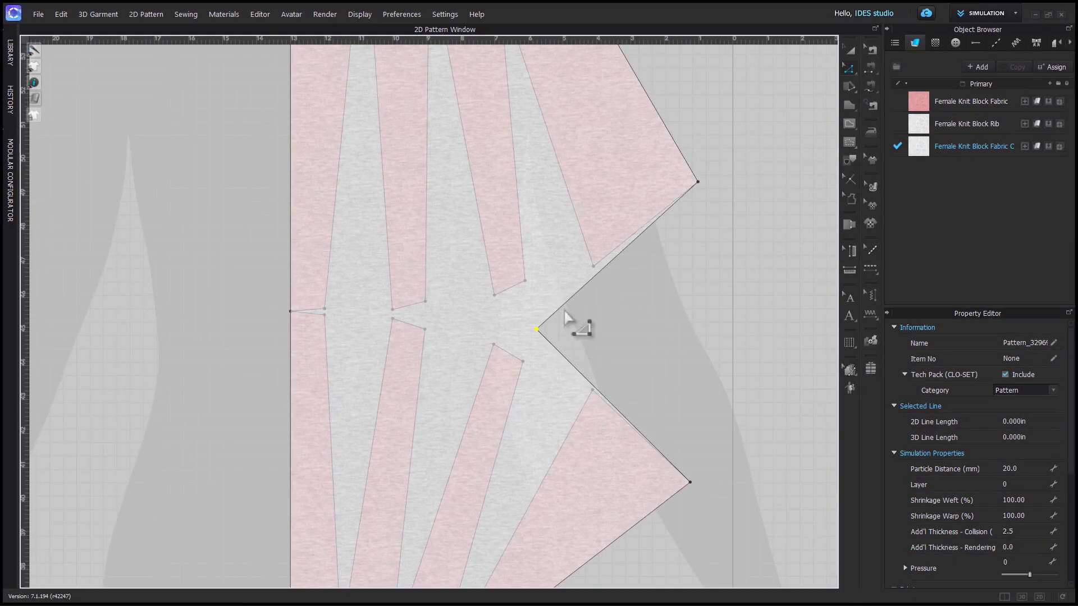
Change the length of the sleeve's lower notch edge to 6.430 in from its start.
left_click(572, 365)
left_click(571, 365)
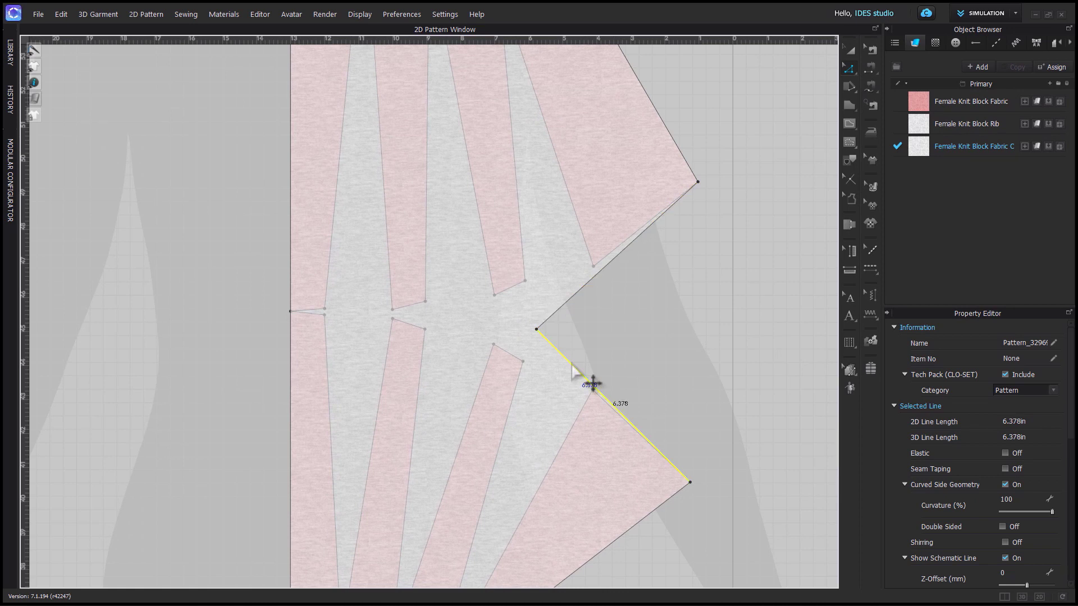
left_click(566, 305)
right_click(566, 362)
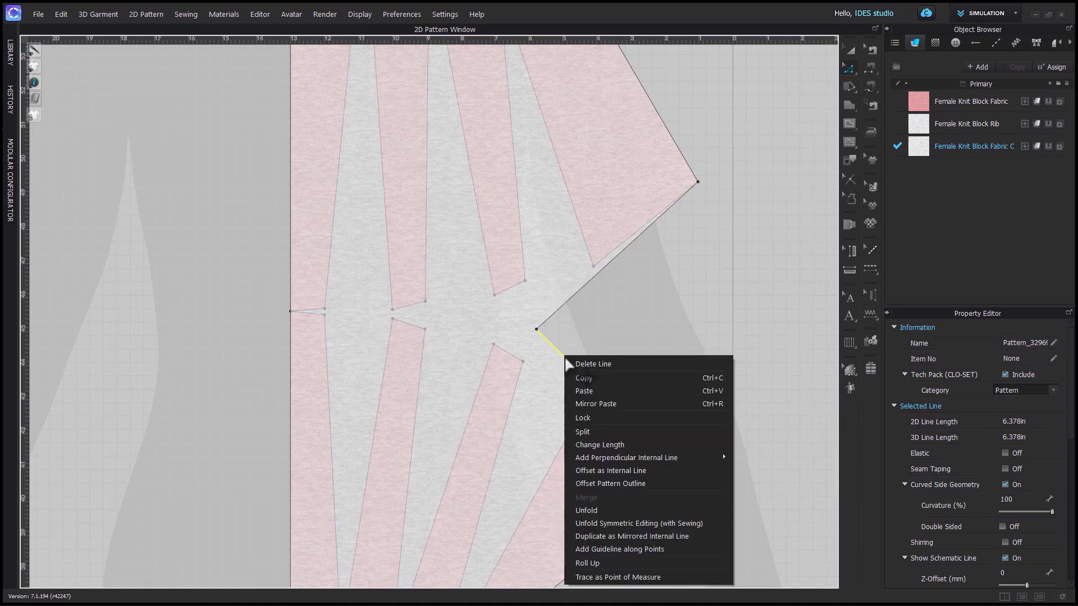
left_click(604, 444)
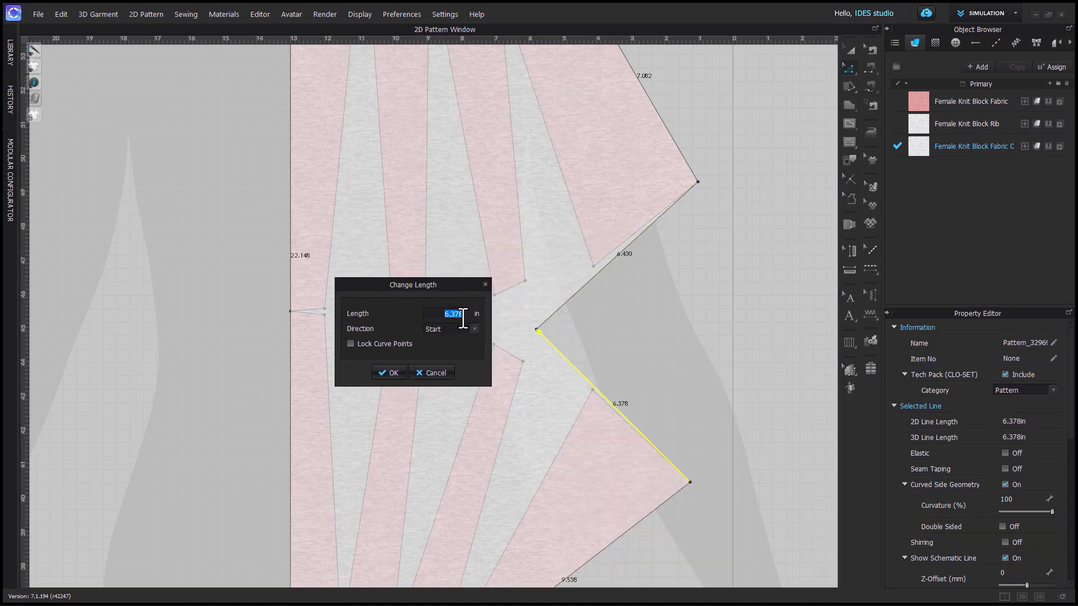
type("6.430")
left_click(390, 372)
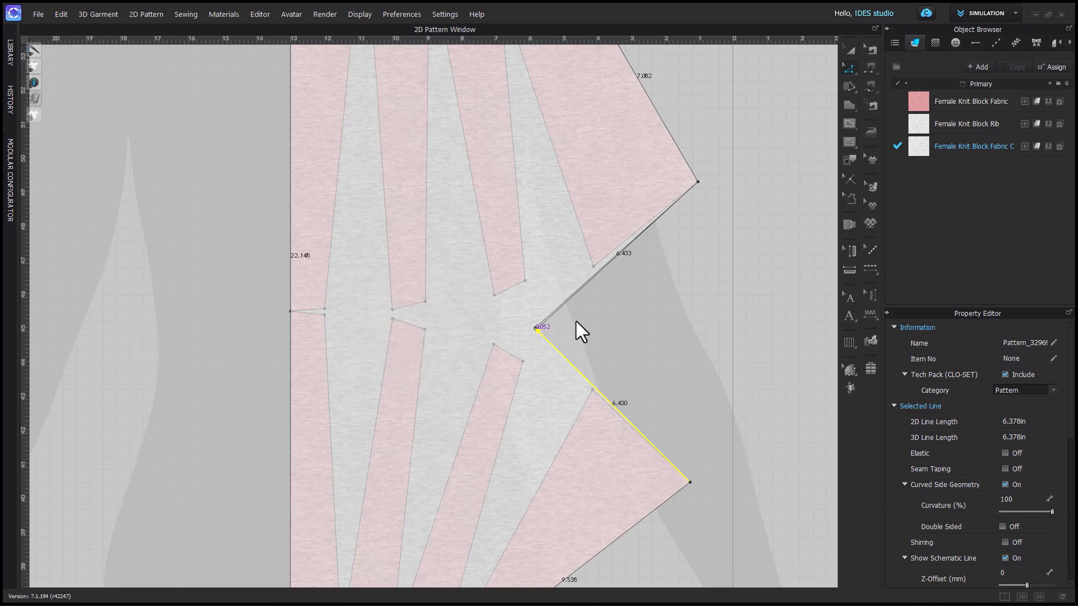
Check the lengths of both sleeve notch edges against each other.
left_click(577, 308)
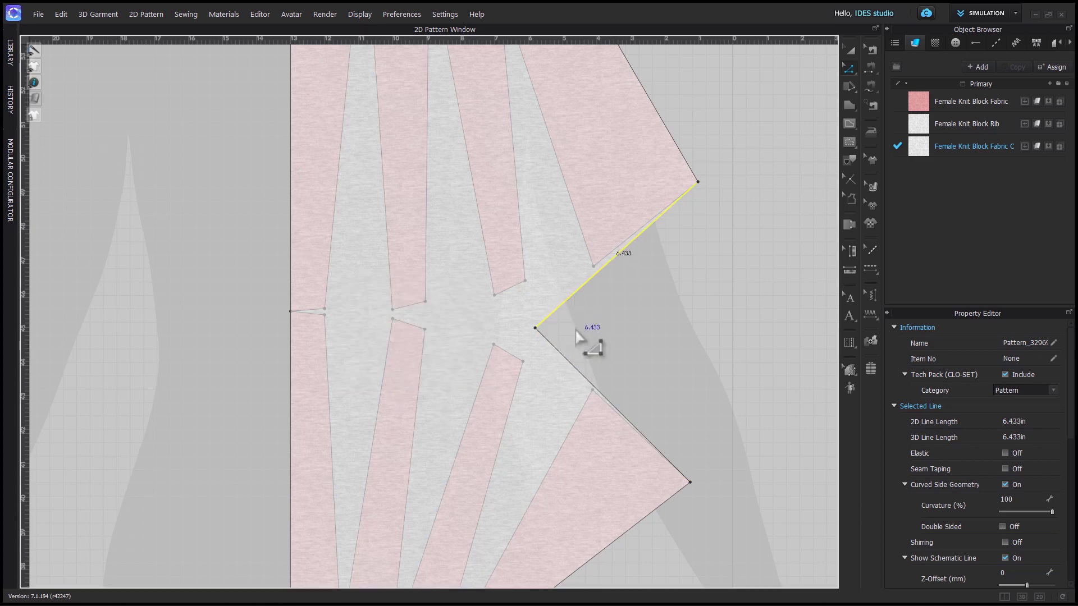
left_click(578, 371)
scroll(731, 463, "down", 2)
left_click(727, 558)
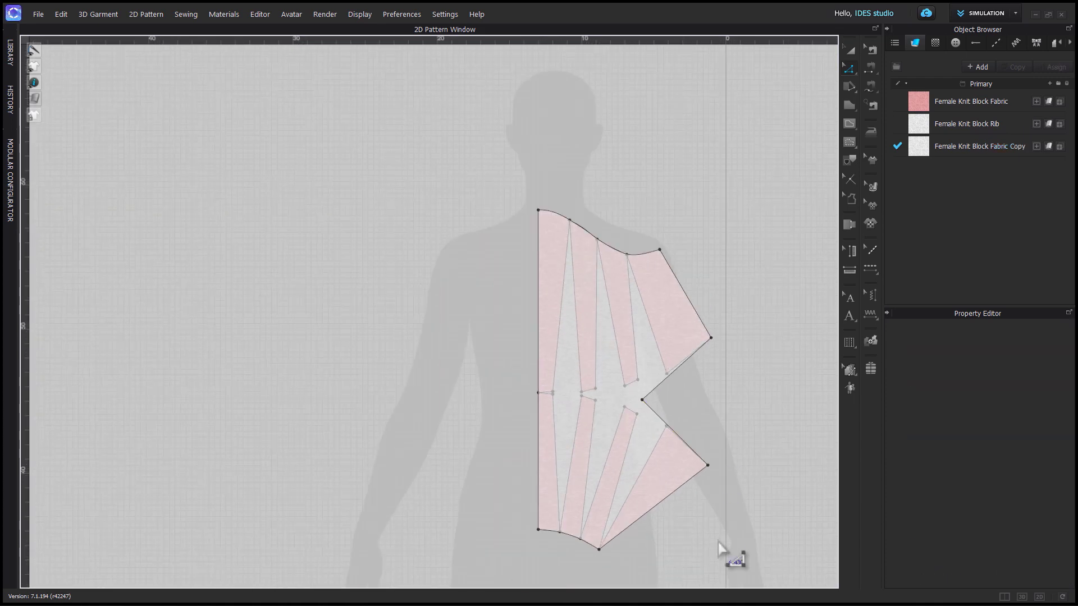
Trace a new dress front outline along the center front edge, about 33.3 in, then up the neckline and across the shoulder.
scroll(726, 561, "down", 2)
middle_click_drag(726, 561, 341, 452)
key("h")
left_click(454, 548)
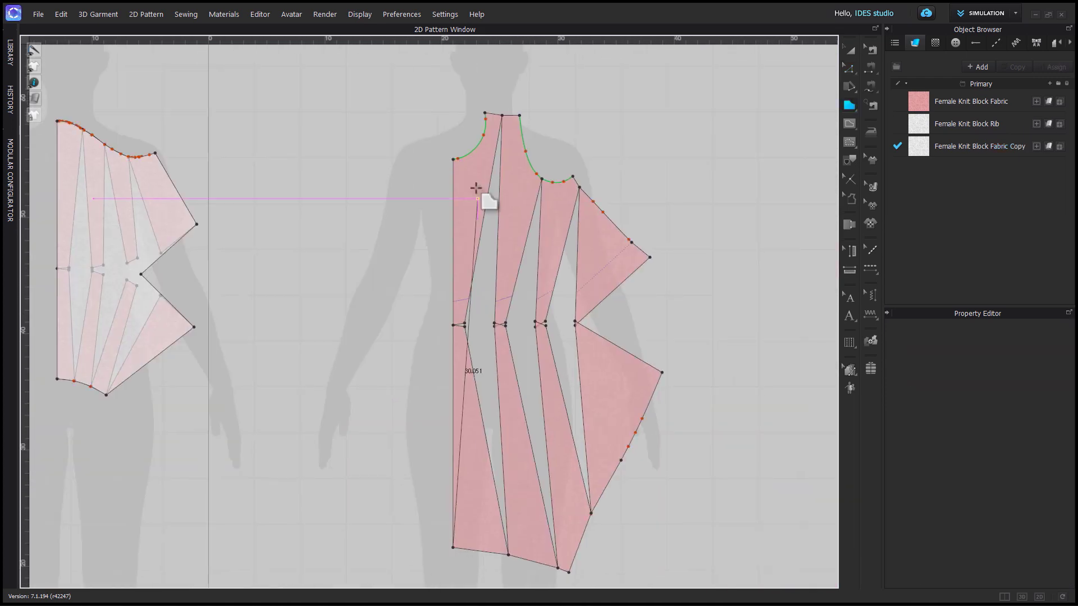
left_click(453, 160)
scroll(464, 131, "up", 5)
middle_click_drag(619, 82, 563, 294)
left_click(551, 224)
left_click(780, 241)
Trace the dress front's curved armhole, about 8.8 in long, down to the underarm corner.
left_click(650, 525, "ctrl")
middle_click_drag(730, 564, 380, 289)
left_click(428, 318, "ctrl")
left_click(517, 311, "ctrl")
left_click(590, 270)
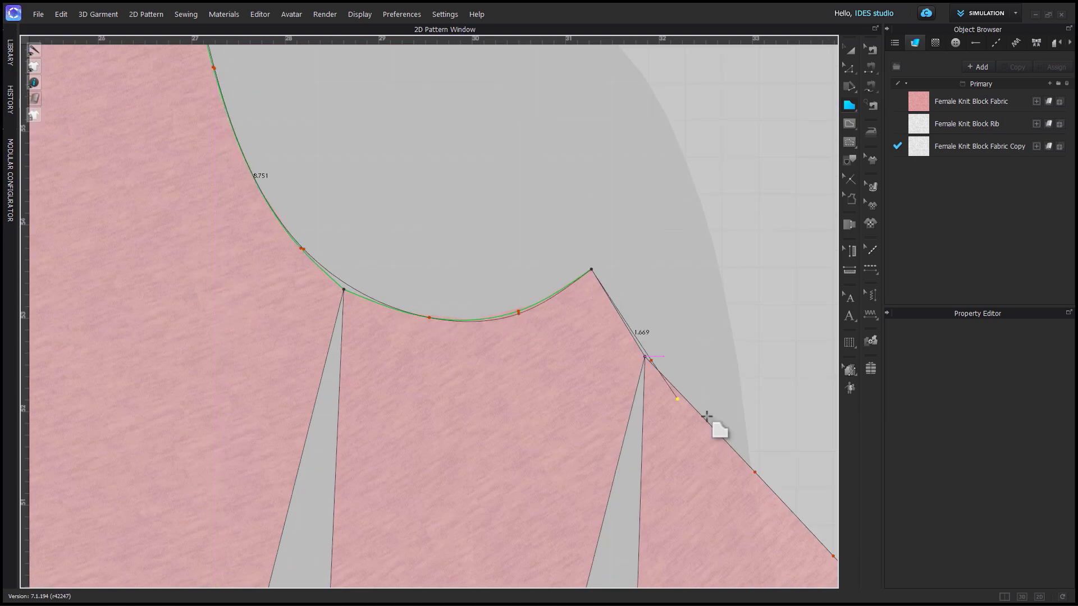
Trace the dress front's underarm edge down to the notch tip, and out along the lower notch edge, about 8.4 in.
scroll(708, 416, "down", 5)
left_click(645, 534)
middle_click_drag(645, 534, 464, 401)
middle_click_drag(412, 503, 512, 287)
left_click(598, 493)
Trace the dress front's curved side seam down to the hem corner and along the hem to close the outline.
middle_click_drag(598, 495, 639, 144)
left_click(591, 255, "ctrl")
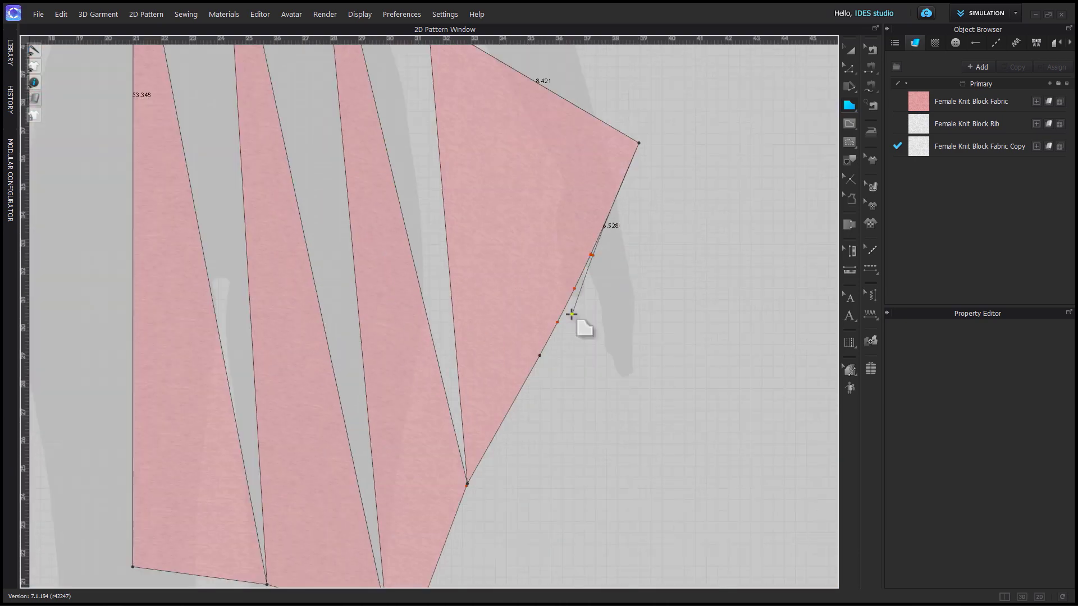
left_click(540, 356, "ctrl")
middle_click_drag(458, 555, 538, 324)
left_click(494, 393)
left_click(214, 334)
Smooth the new dress front's hem and side edge by adjusting their curve points to follow the pieces underneath.
left_click_drag(495, 285, 508, 294)
middle_click_drag(797, 427, 505, 371)
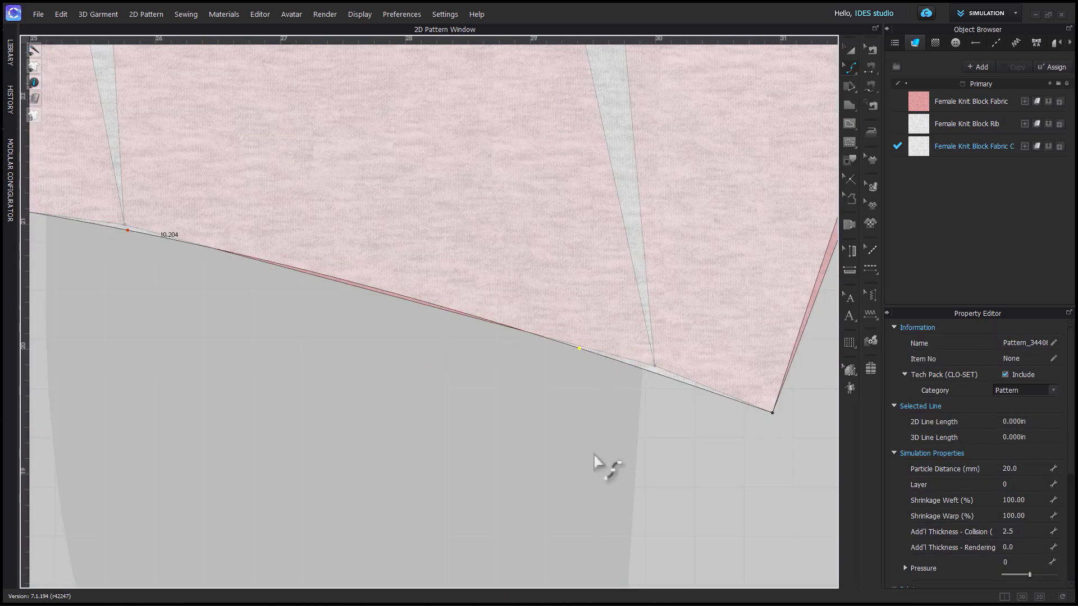
scroll(601, 461, "down", 3)
middle_click_drag(674, 236, 584, 483)
left_click_drag(637, 333, 647, 338)
scroll(647, 404, "down", 4)
scroll(646, 412, "up", 4)
left_click(701, 392)
scroll(669, 448, "up", 3)
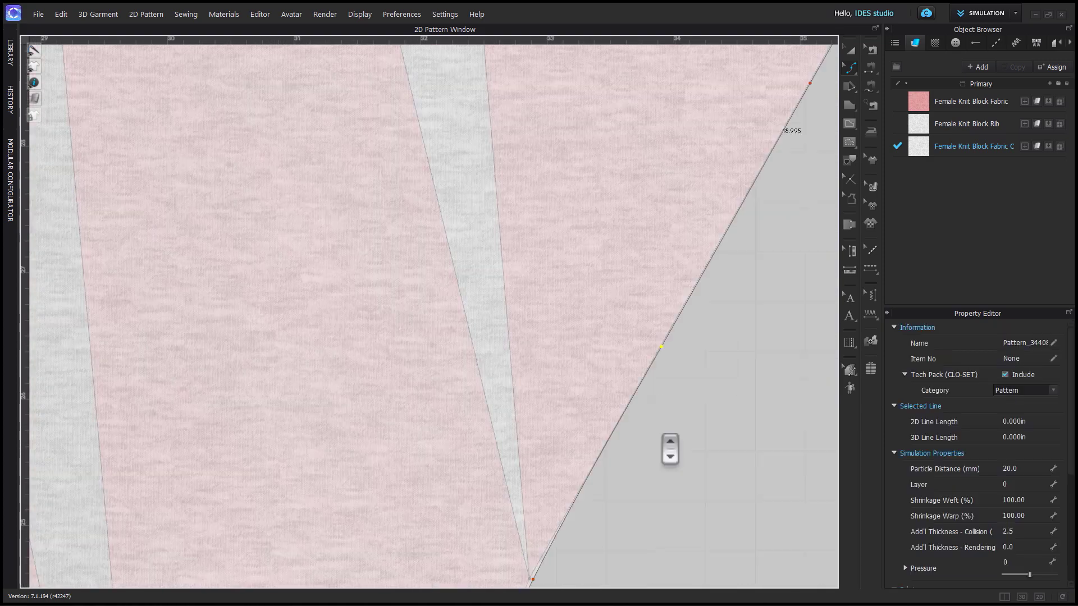
scroll(669, 447, "down", 3)
middle_click_drag(669, 447, 631, 438)
scroll(630, 438, "down", 3)
middle_click_drag(631, 225, 432, 450)
scroll(262, 250, "up", 5)
left_click_drag(300, 363, 222, 338)
Move the new dress front and sleeve outlines together off the fanned pieces, placing each beside its originals.
scroll(579, 240, "down", 10)
key("a")
left_click(558, 428)
left_click(352, 338, "shift")
left_click(281, 471)
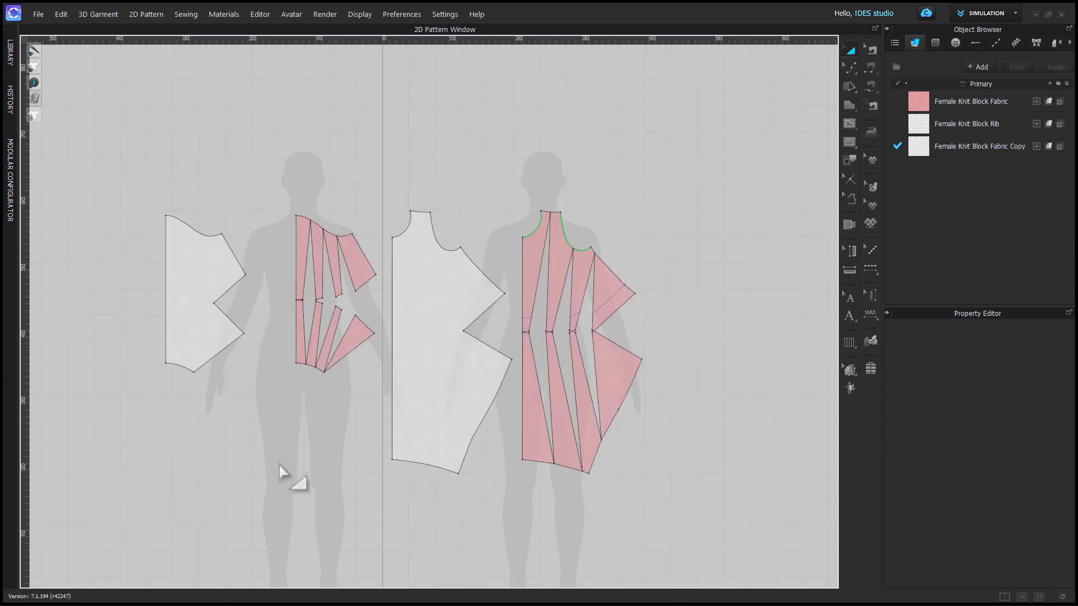
Unlock the old fanned sleeve and dress front pieces and delete them all, keeping the two traced outlines.
right_click(280, 208)
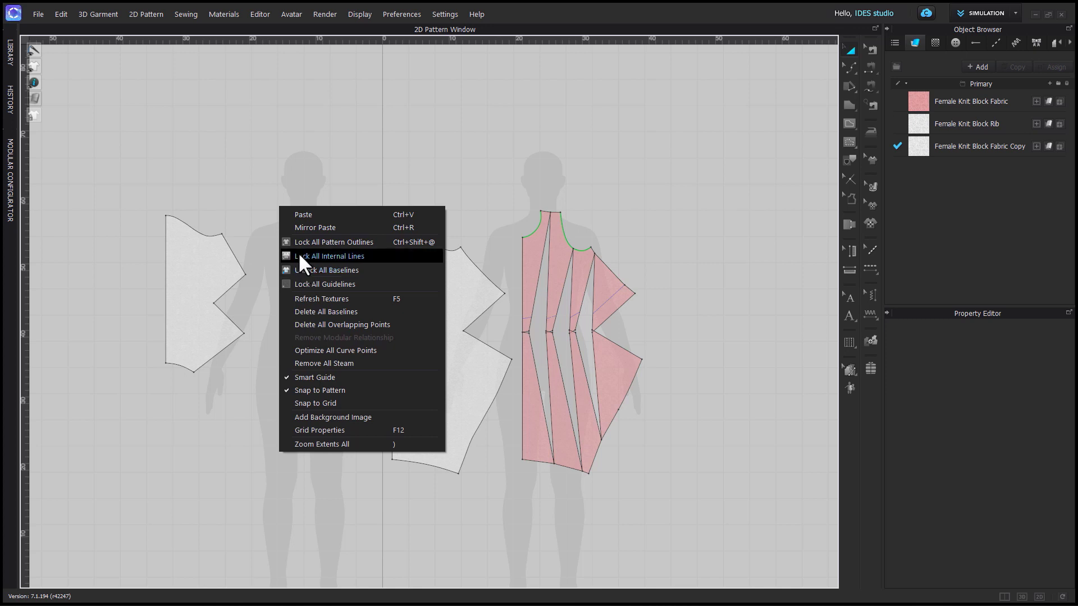
left_click(306, 214)
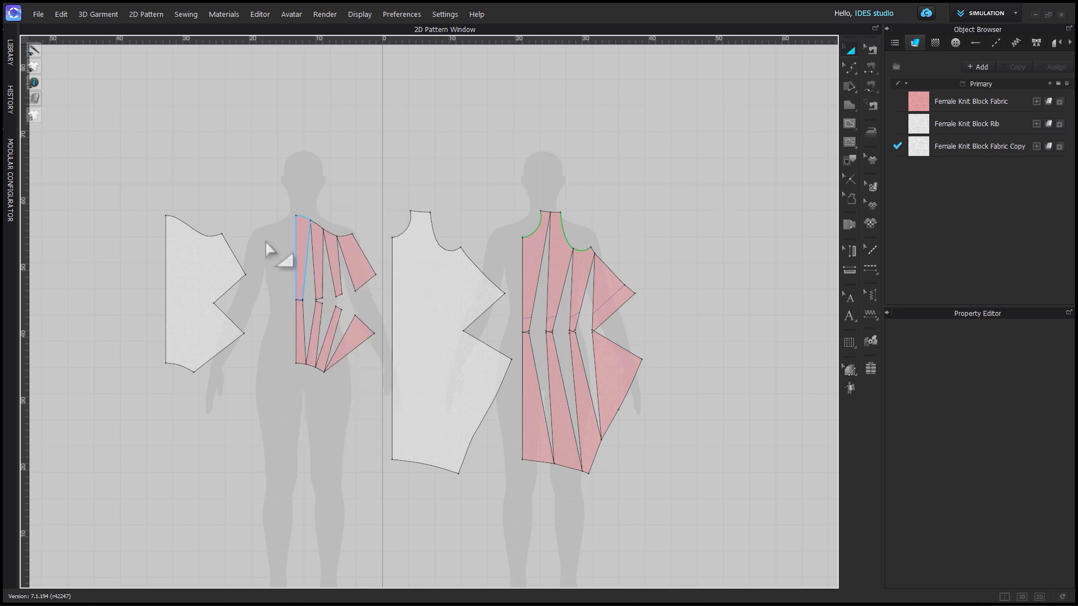
left_click_drag(512, 197, 677, 515)
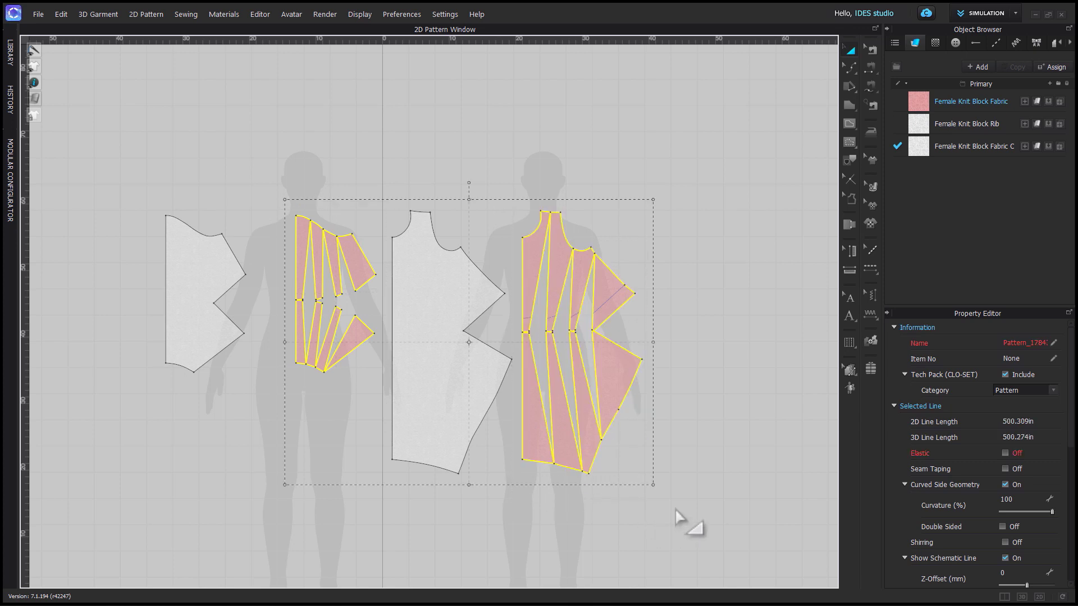
key("Delete")
scroll(456, 457, "up", 2)
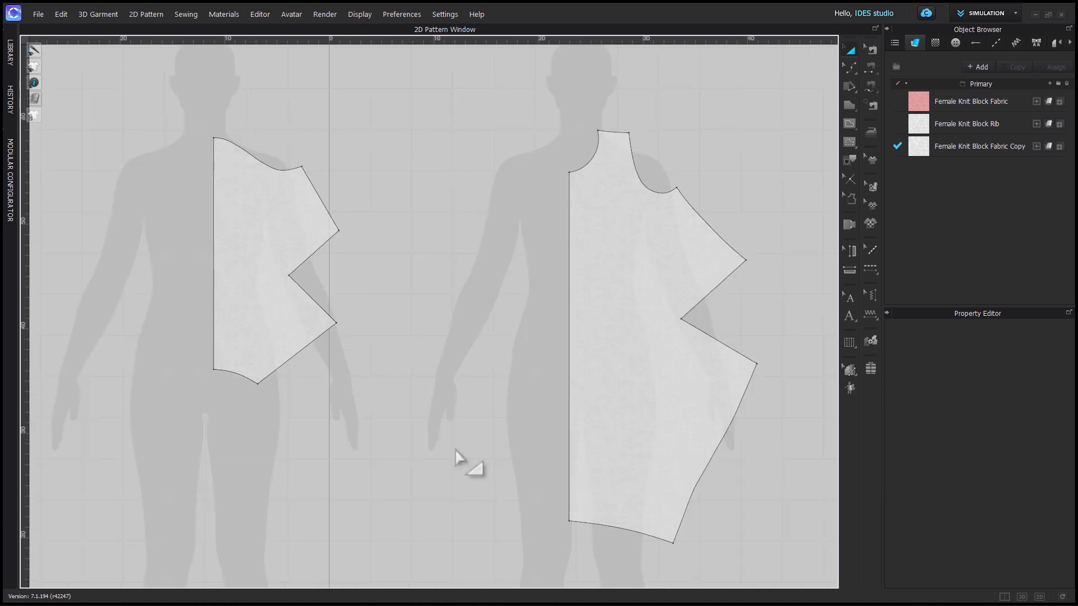
Round the inner corner of the dress front's notch by length, with both lines set to 1 in.
left_click(848, 68)
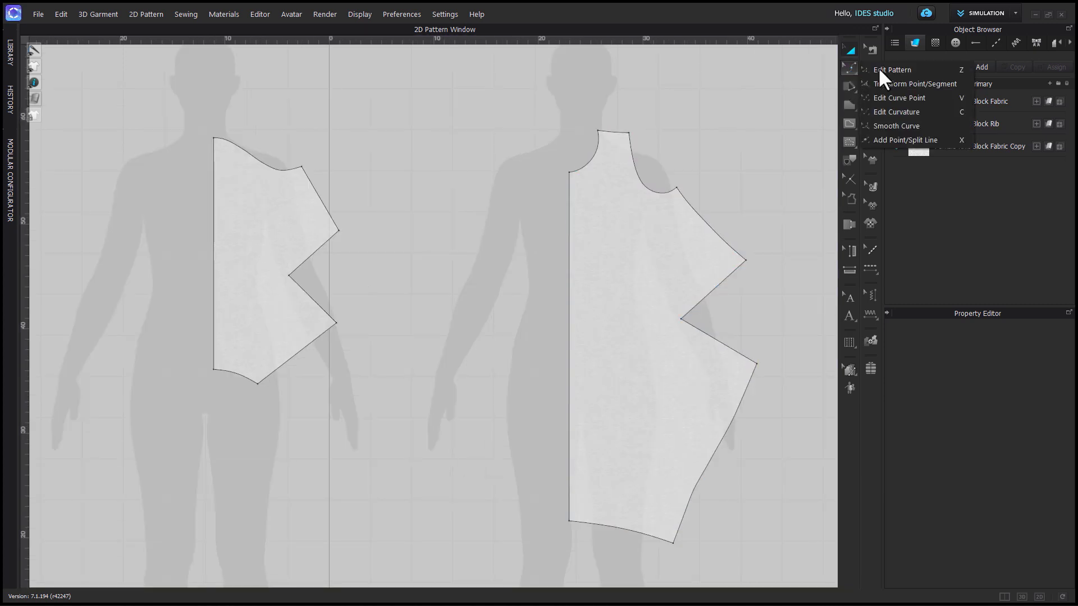
left_click(898, 124)
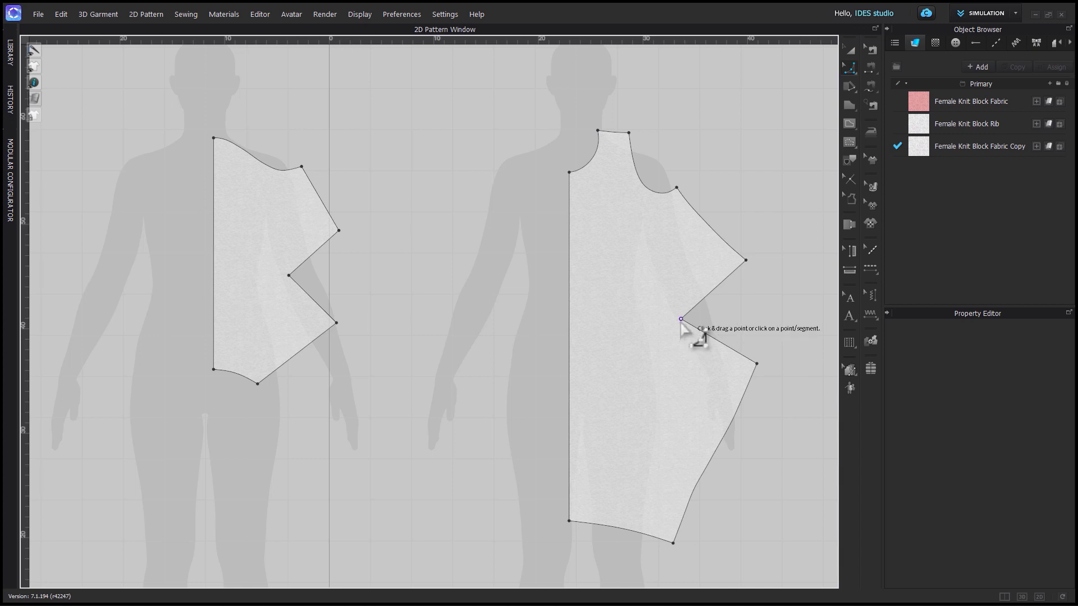
left_click_drag(682, 322, 693, 323)
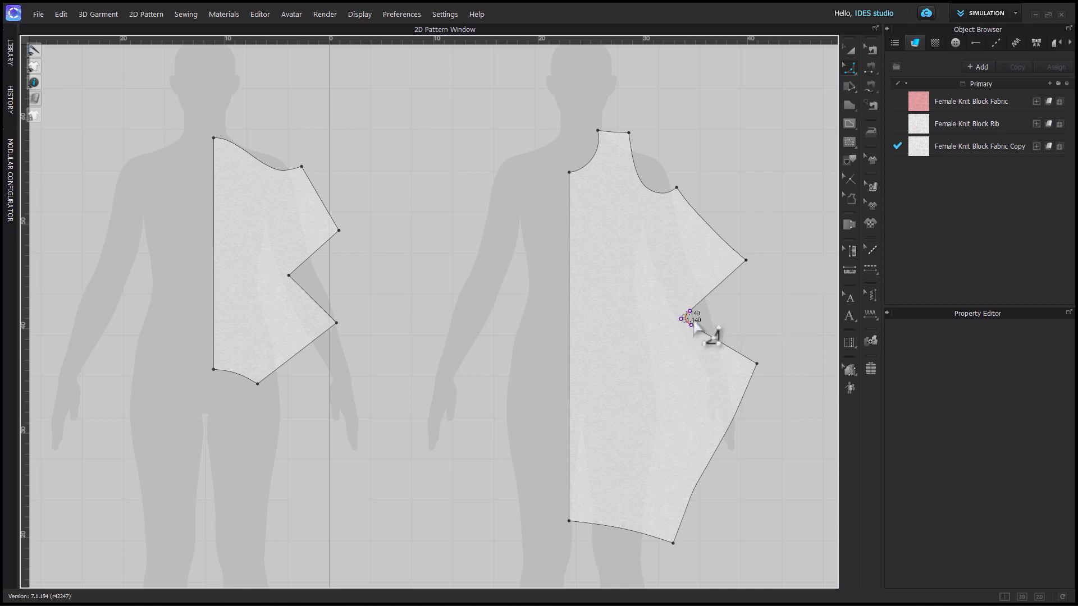
right_click(692, 319)
type("1")
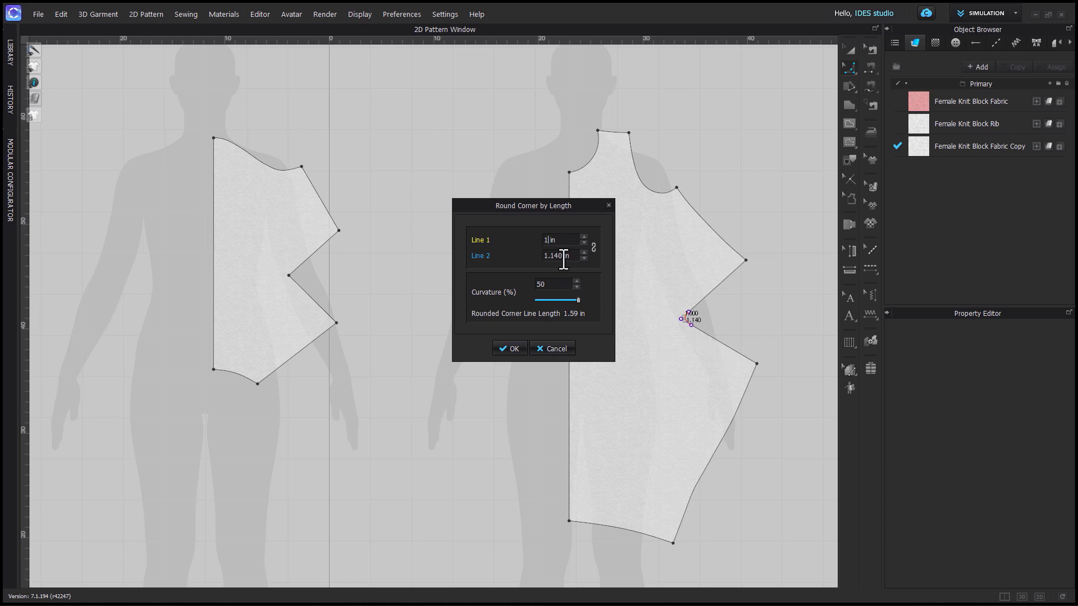
key("Tab")
type("1")
left_click(520, 347)
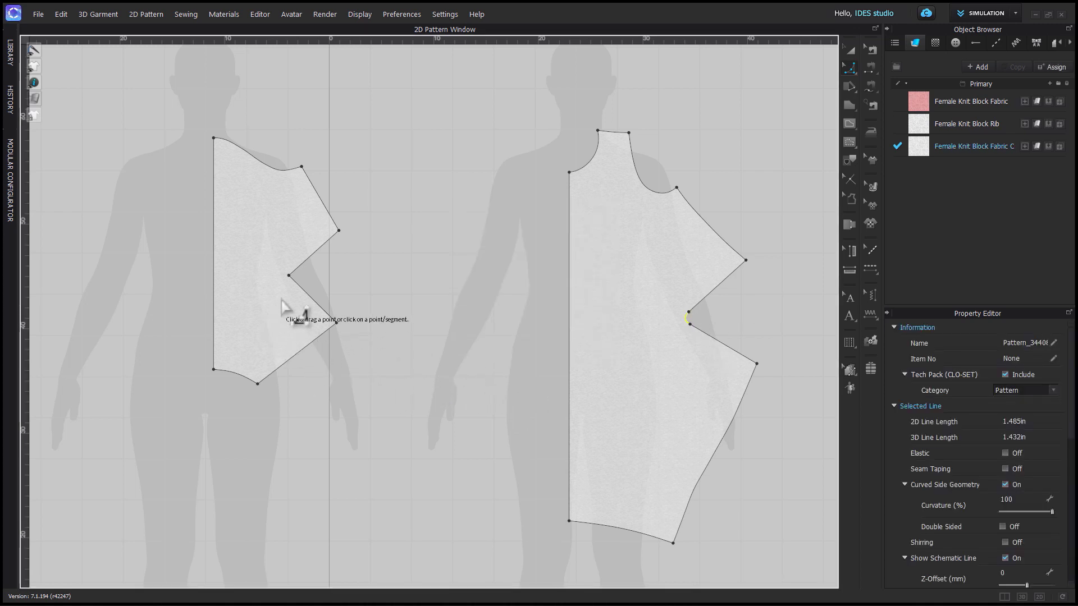
Round the inner corner of the sleeve's notch by length, using 1 in.
left_click_drag(289, 275, 304, 283)
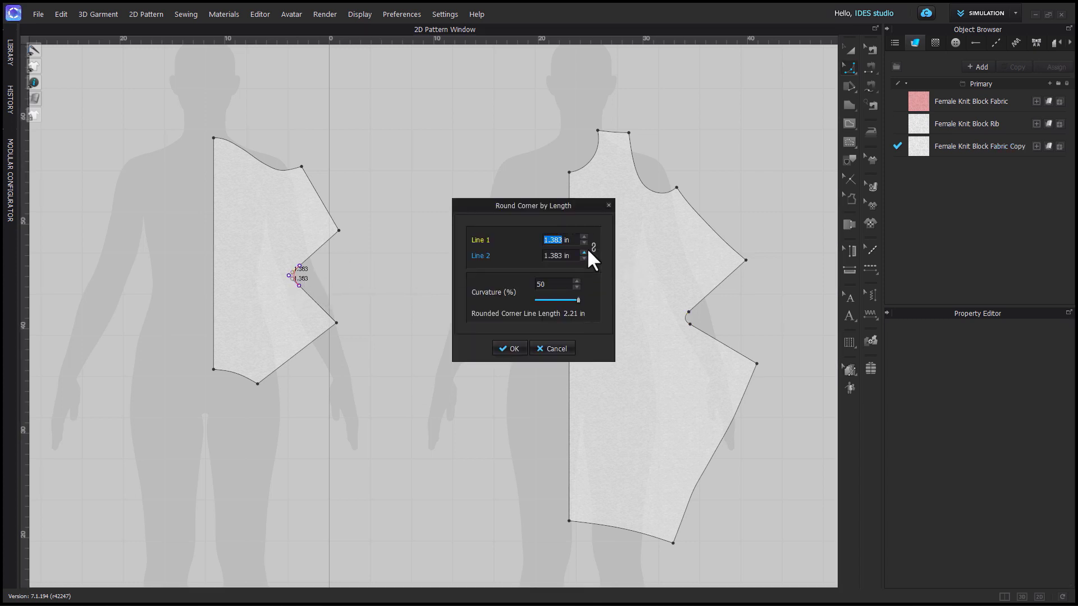
type("1")
key("Return")
left_click(430, 420)
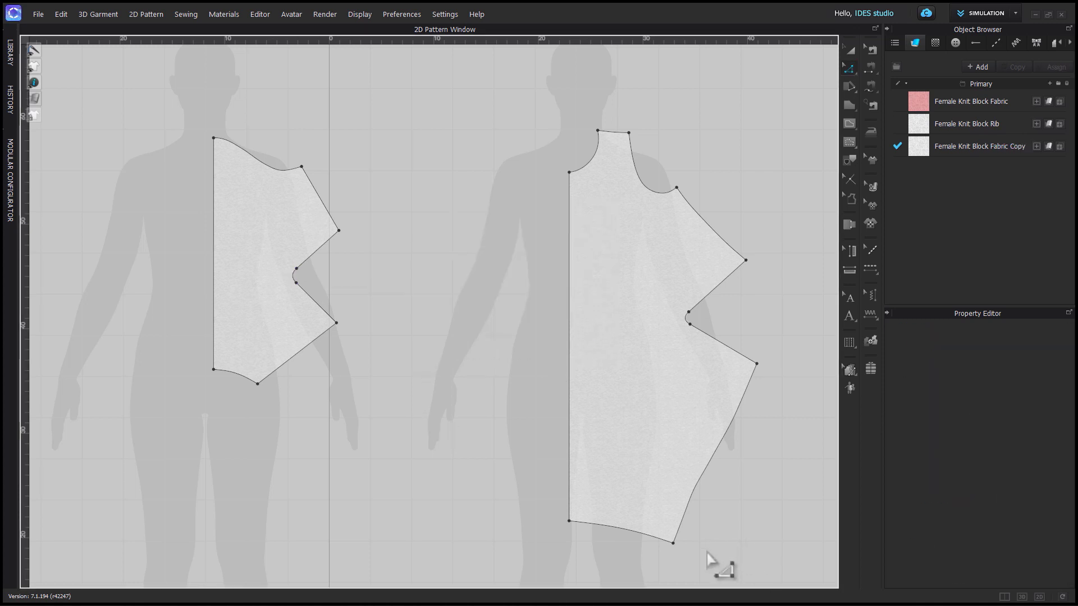
Draw a straight internal line about 8.5 in long from the hem, about 0.6 in inside its outer corner, up to the dress front's side seam.
scroll(709, 558, "up", 3)
key("x")
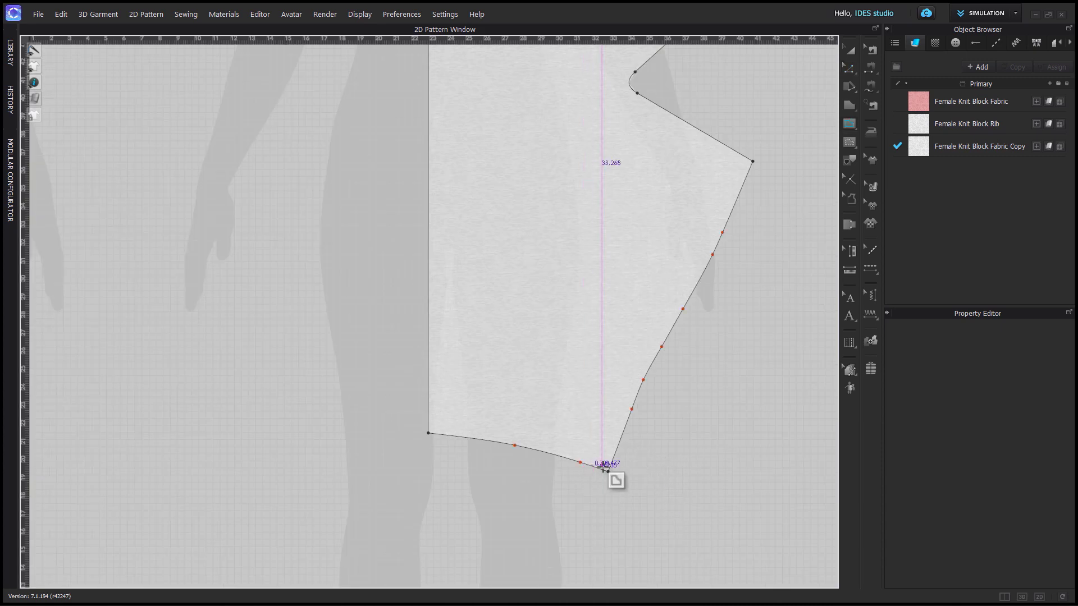
scroll(599, 469, "up", 2)
scroll(602, 471, "up", 3)
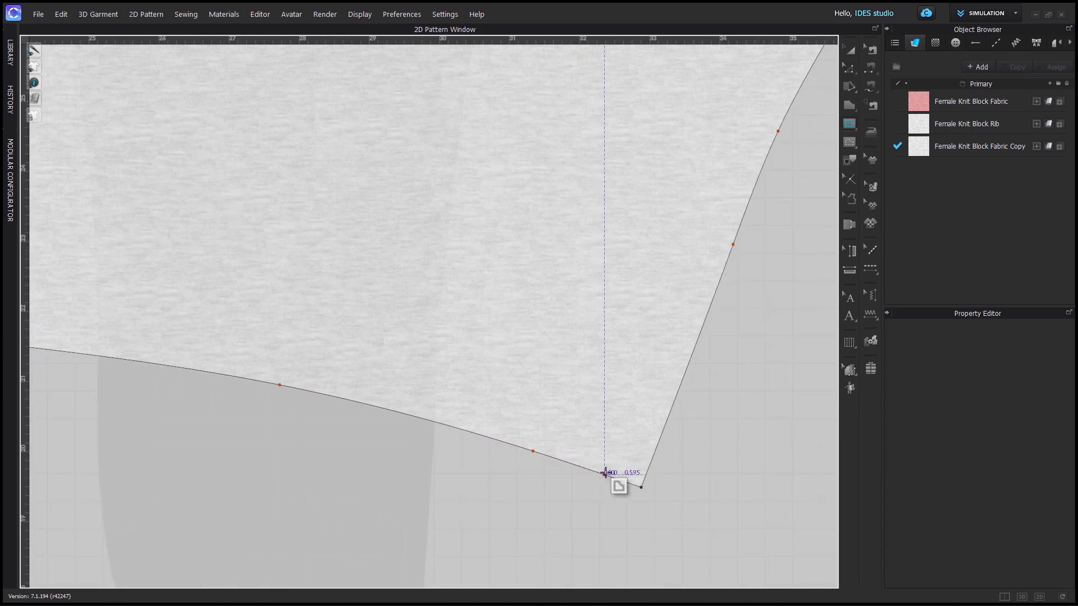
left_click(606, 474)
scroll(605, 473, "down", 4)
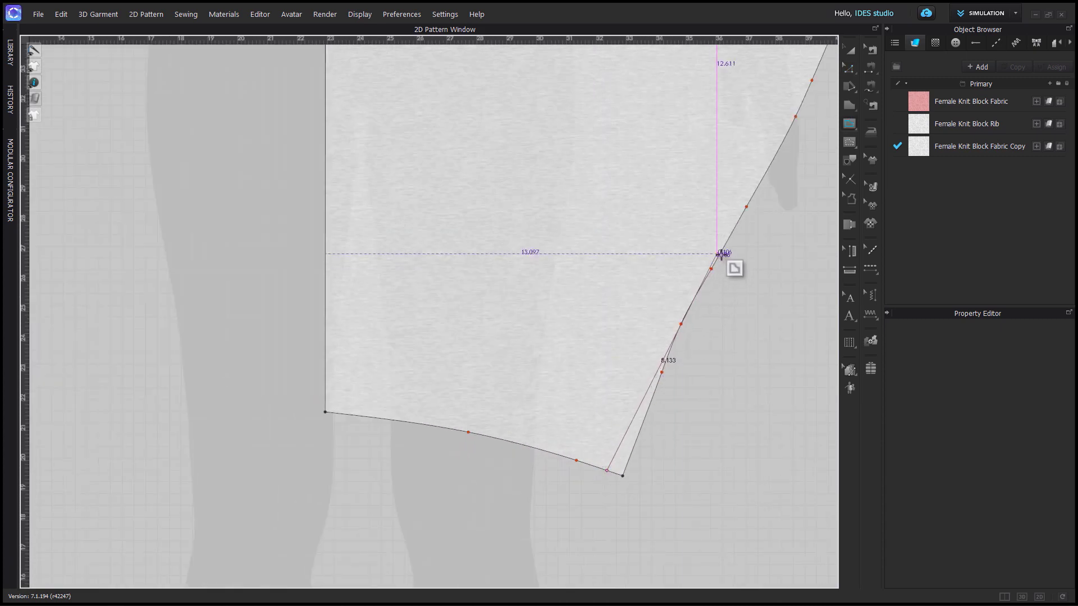
scroll(724, 259, "up", 3)
left_click(727, 236)
scroll(758, 397, "down", 4)
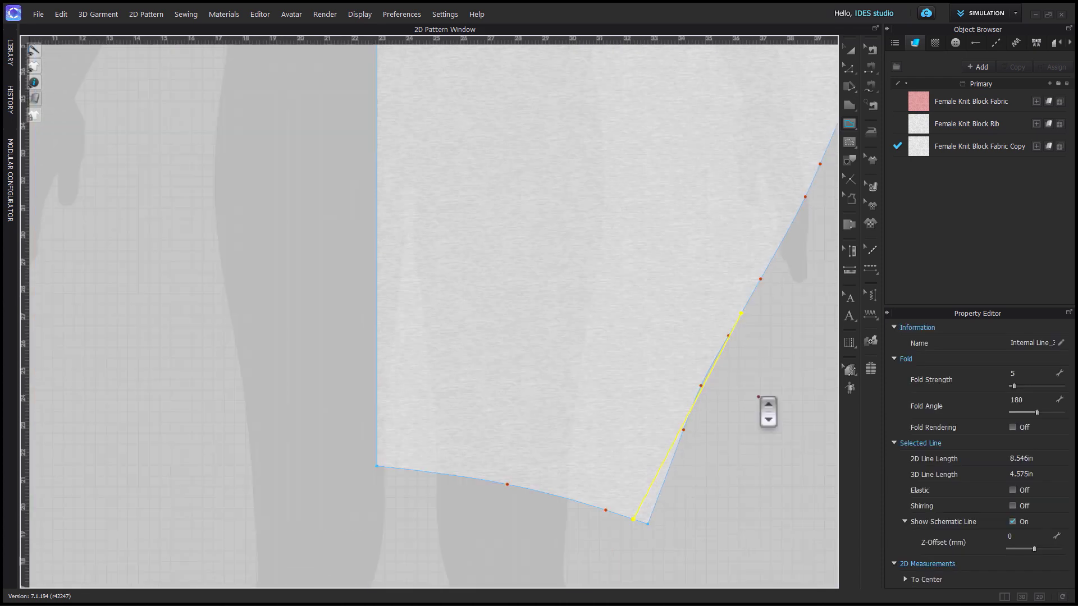
Smooth the dress front's lower side seam by editing its curve points near the upper part of the internal line.
key("z")
scroll(707, 483, "up", 2)
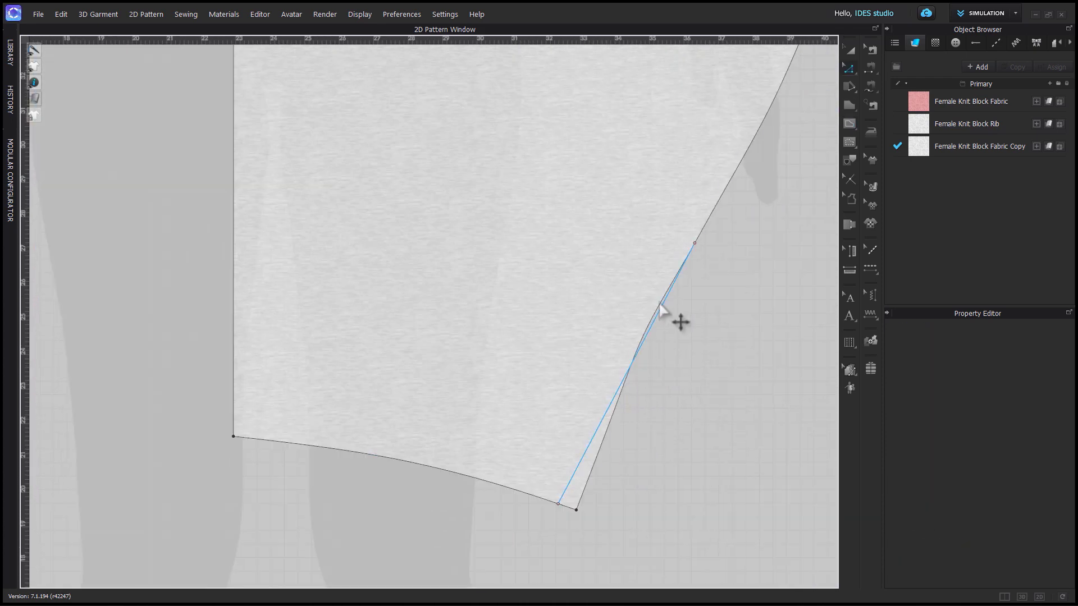
scroll(659, 306, "up", 1)
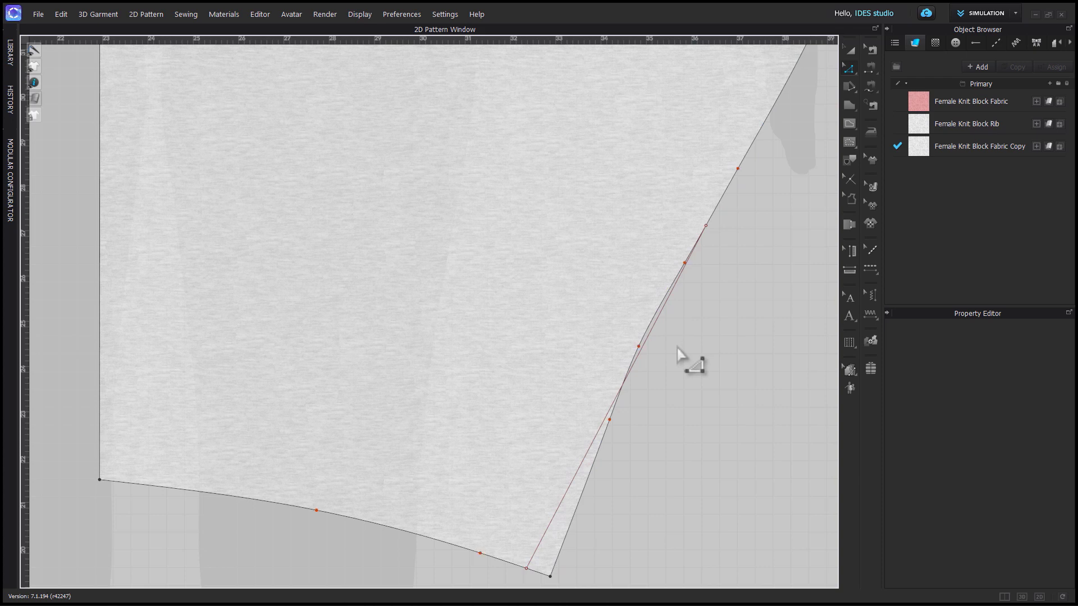
left_click(639, 347)
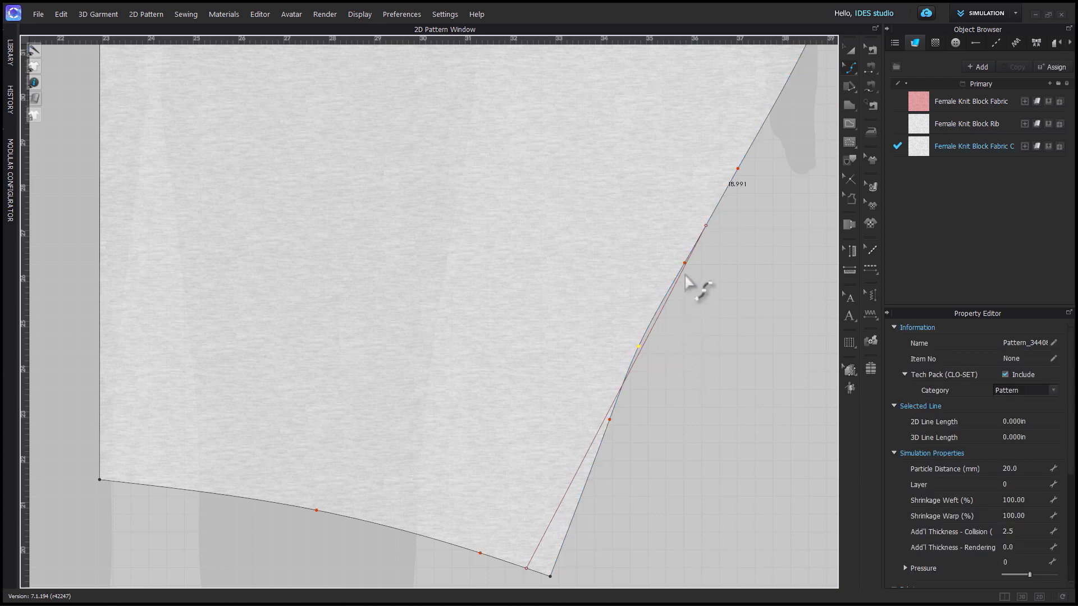
scroll(684, 264, "up", 2)
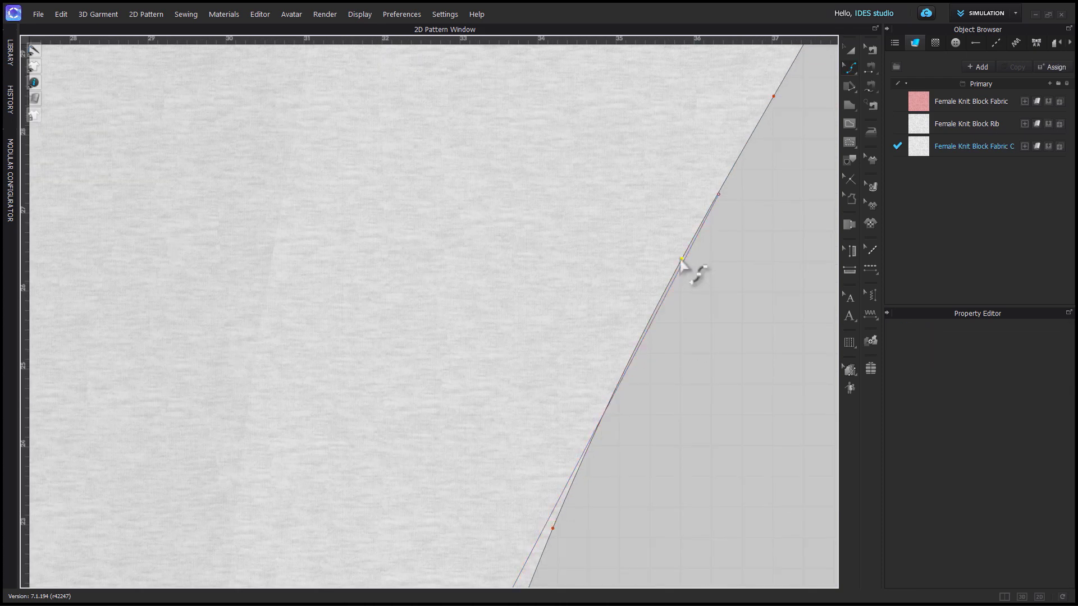
scroll(712, 361, "down", 3)
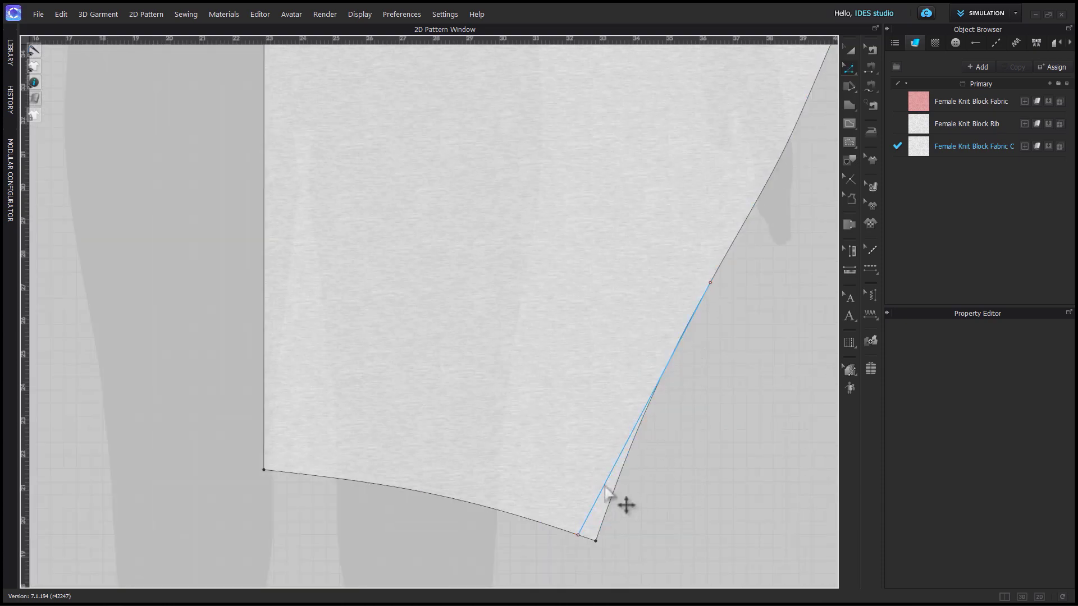
Trim the internal line to the pattern outline with the Extend/Trim & Add Point option.
left_click(624, 502)
right_click(611, 494)
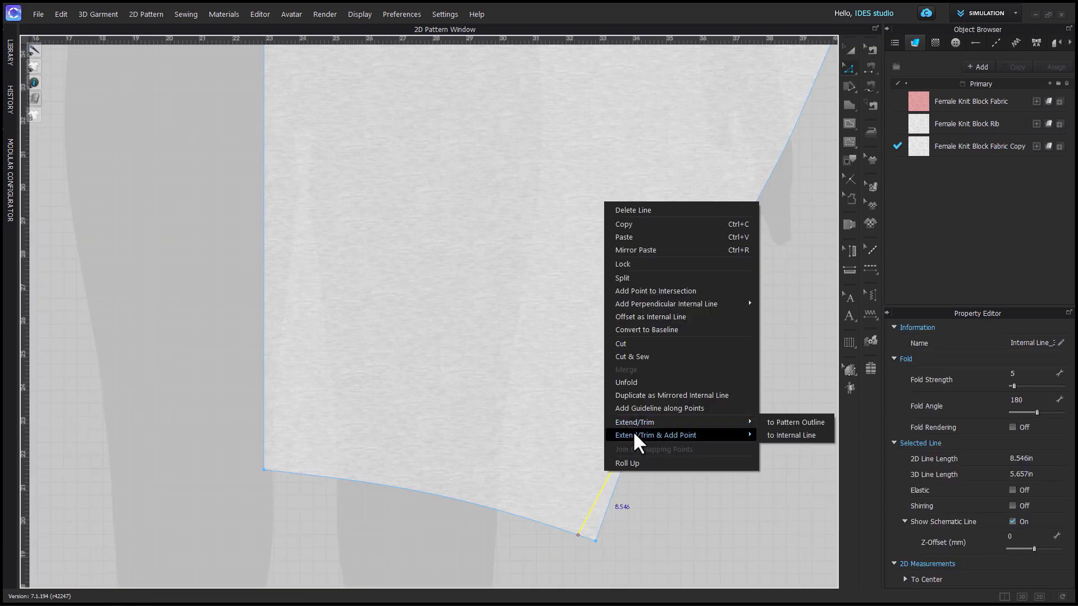
mouse_move(693, 436)
left_click(770, 437)
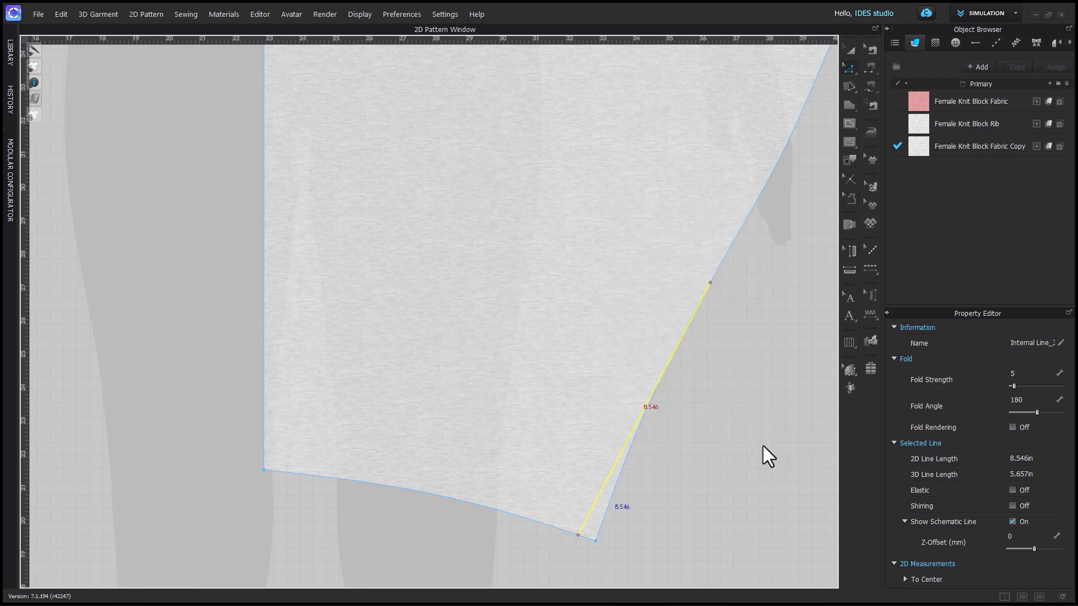
left_click(763, 446)
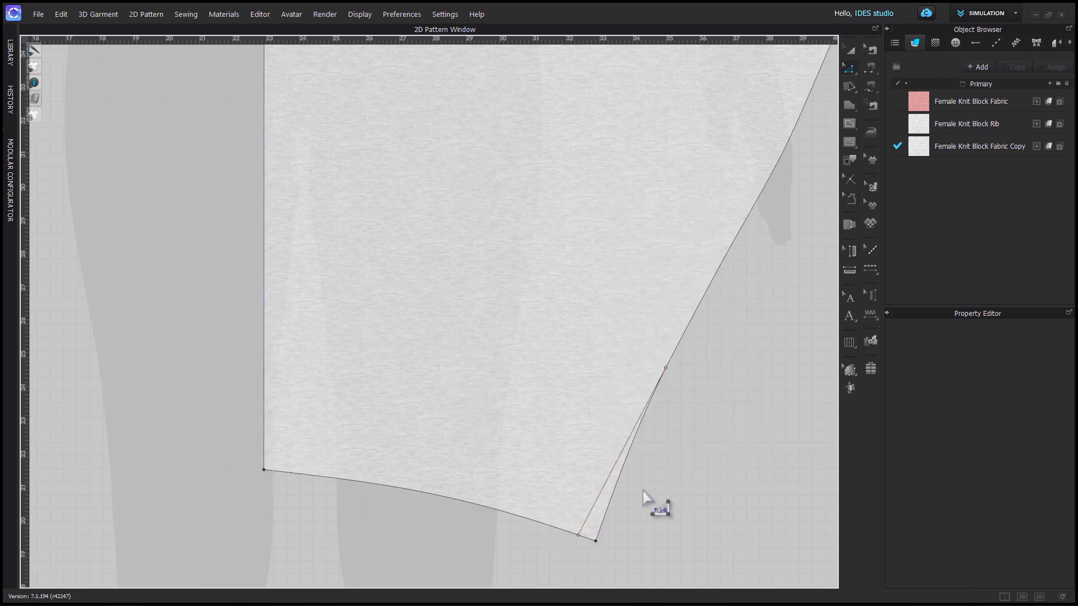
Replace the outer hem corner and lower side seam segment with the trimmed internal line as the pattern outline.
left_click(617, 505)
left_click(599, 503, "shift")
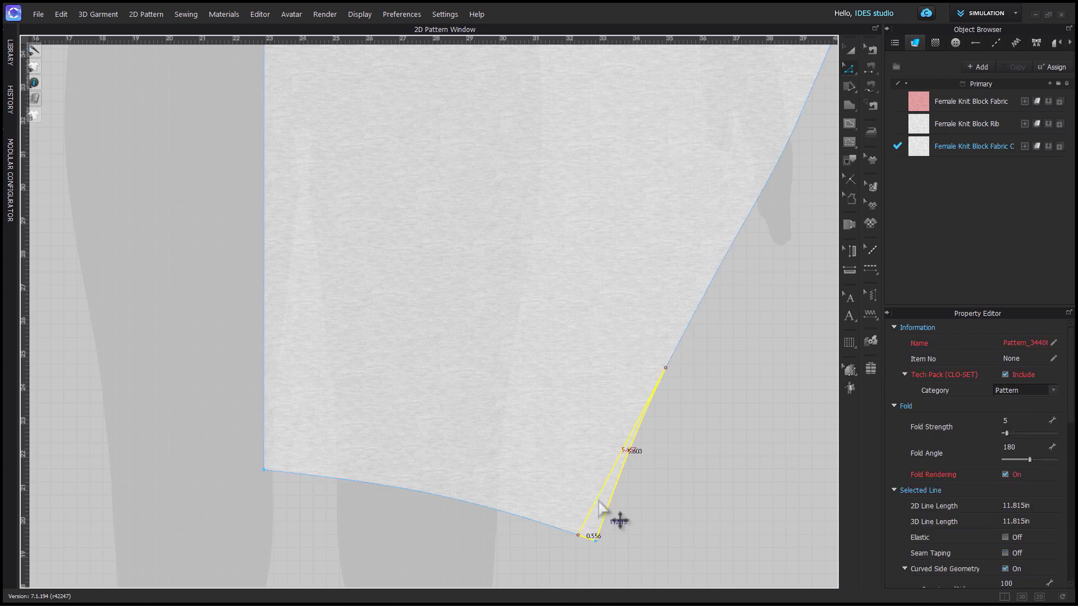
right_click(599, 507)
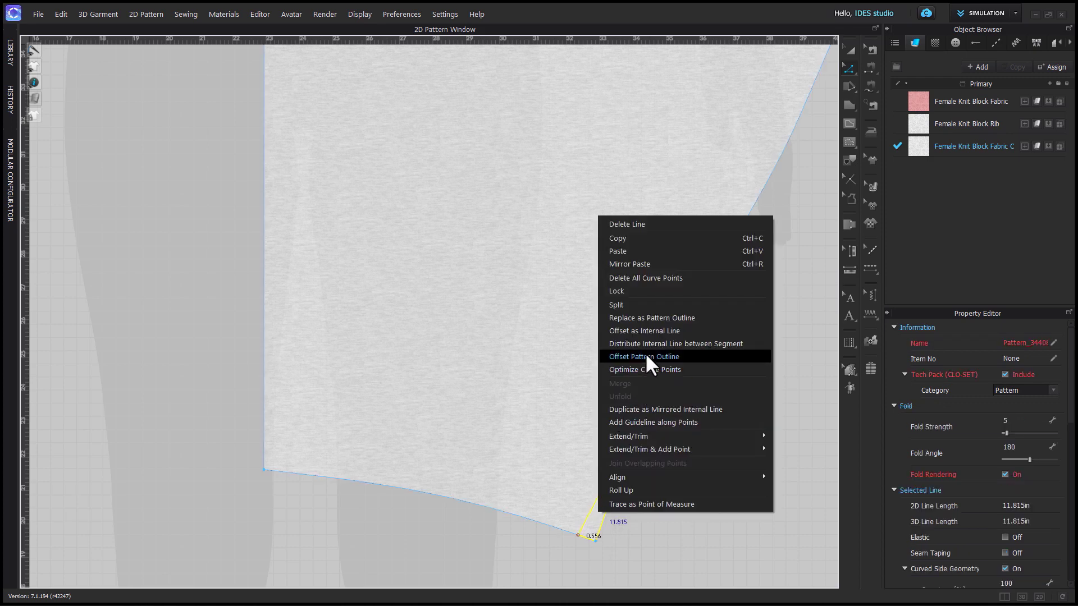
left_click(653, 322)
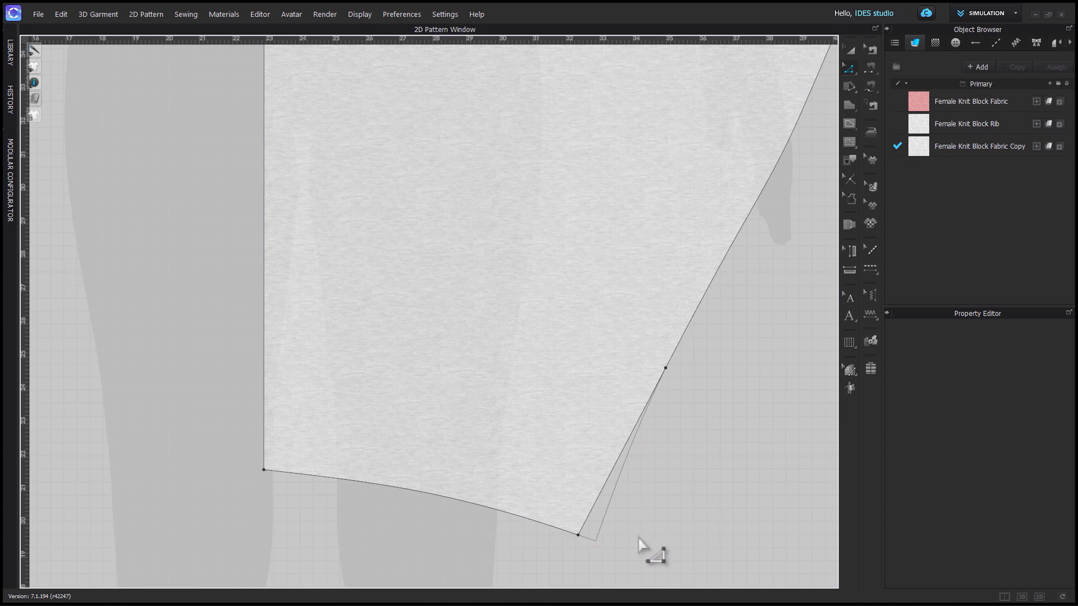
Convert the junction point on the dress front's lower side seam to a curve point.
scroll(640, 545, "down", 2)
right_click(655, 434)
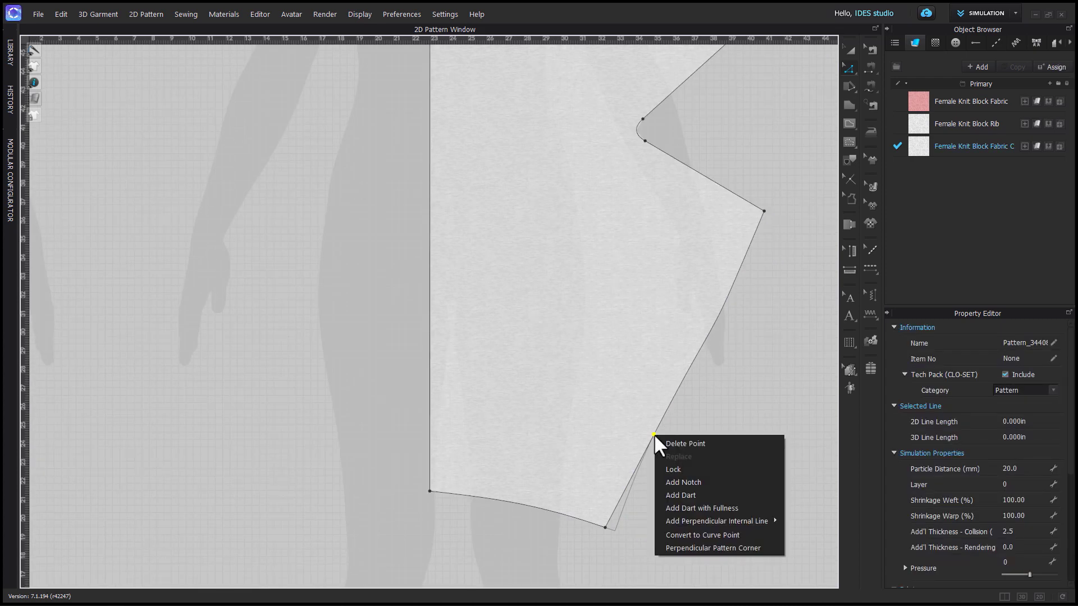
left_click(688, 534)
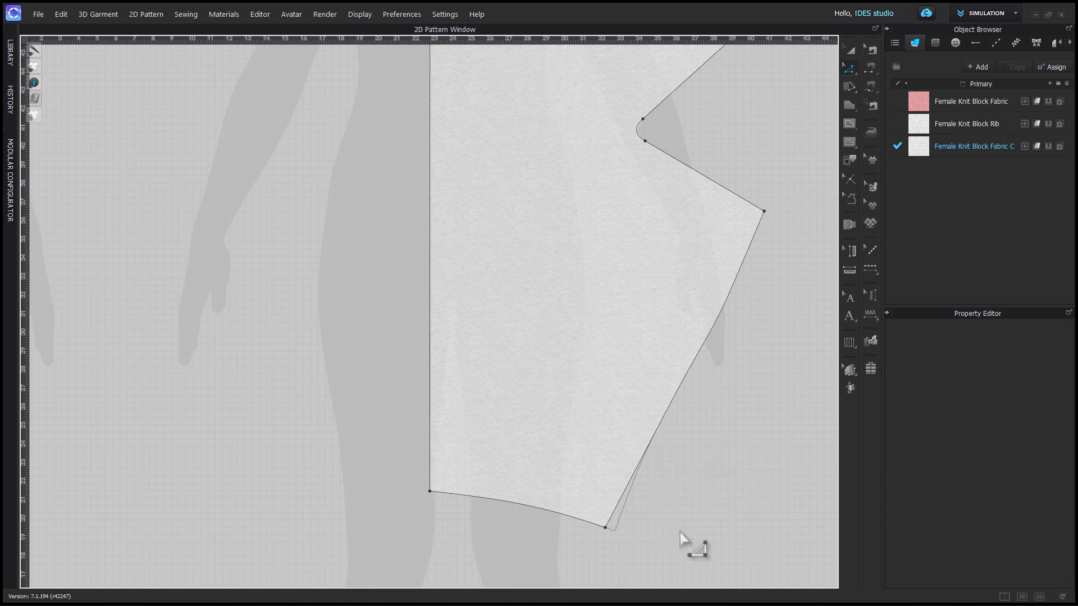
Delete the leftover reference line beside the dress front's hem corner.
key("a")
right_click(618, 468)
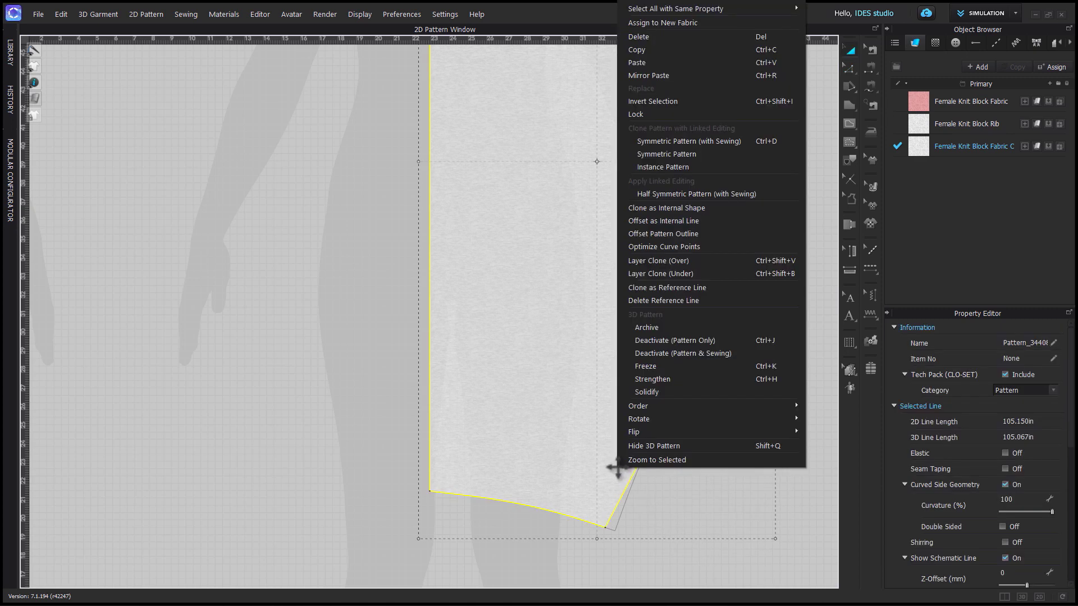
left_click(676, 304)
left_click(689, 523)
scroll(719, 522, "down", 3)
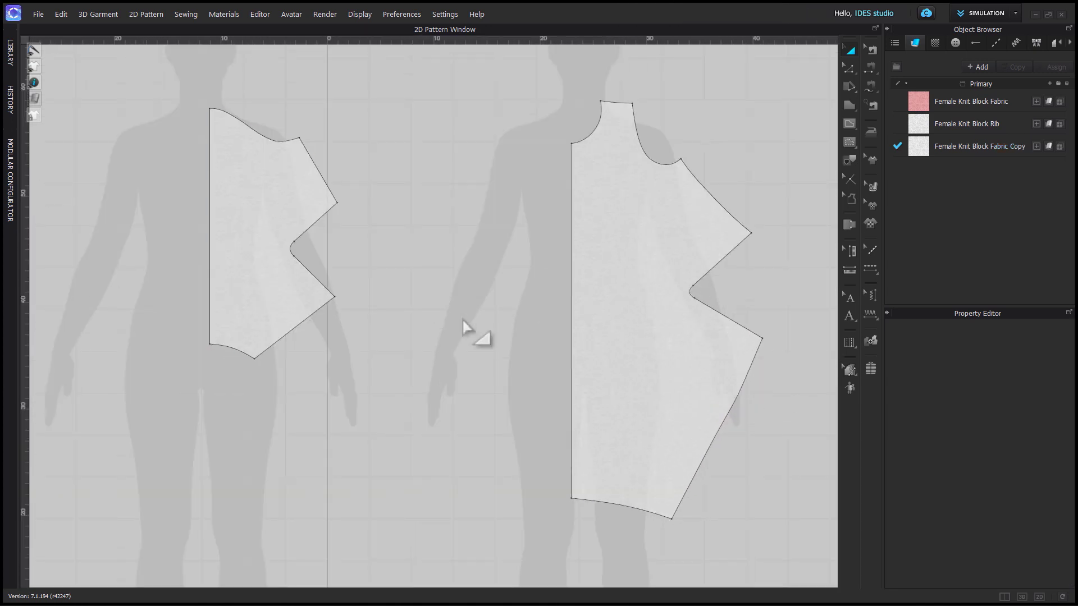
Draw an internal line on the dress front from the center front edge diagonally inward, then straight down to the hem, about 0.5 in inside.
key("g")
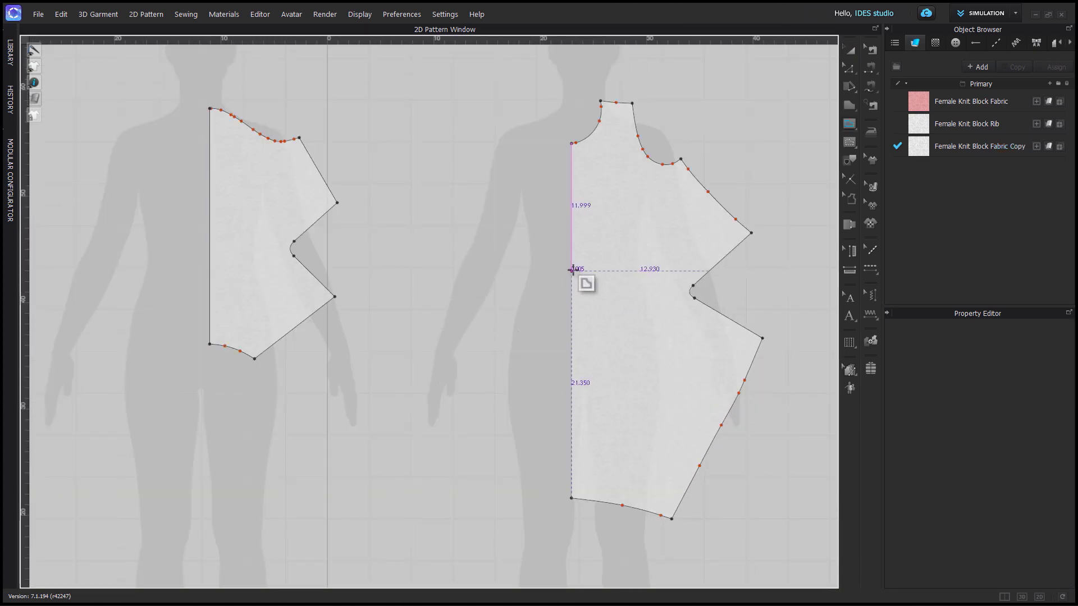
left_click(571, 267)
scroll(577, 290, "up", 5)
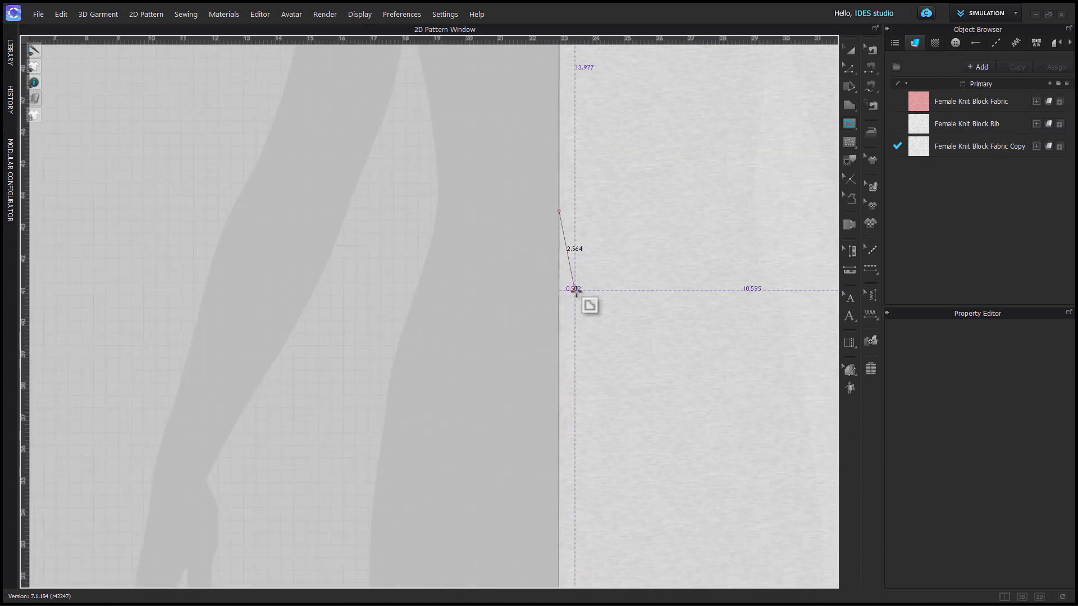
left_click(576, 291)
scroll(576, 295, "down", 5)
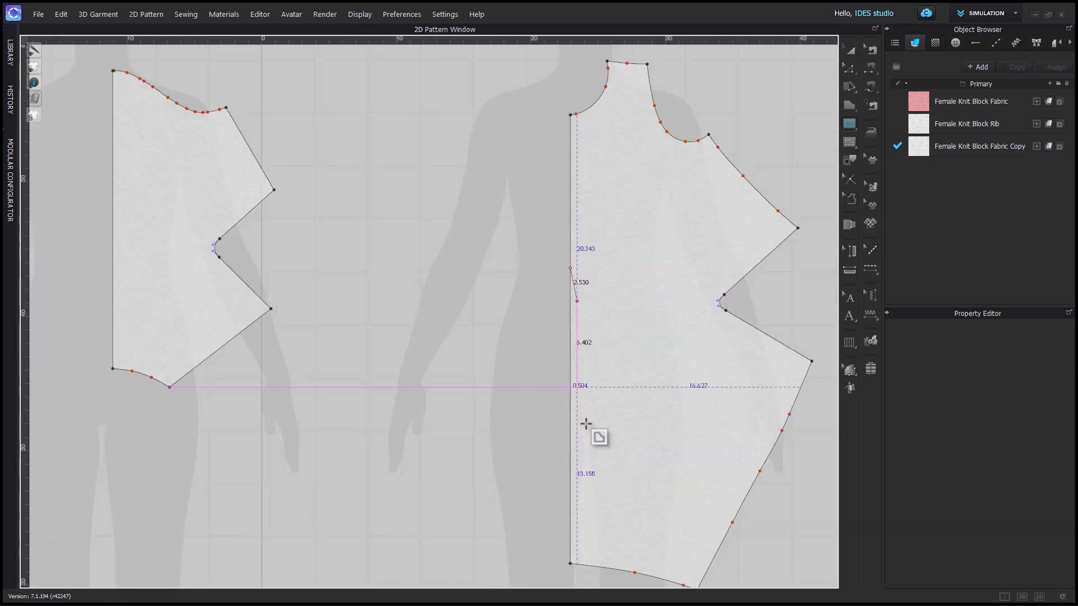
double_click(578, 564)
Bend the short diagonal segment of the dress front's internal line into a smooth curve meeting the vertical line.
key("v")
scroll(583, 304, "up", 5)
left_click_drag(554, 251, 563, 273)
left_click_drag(554, 226, 554, 213)
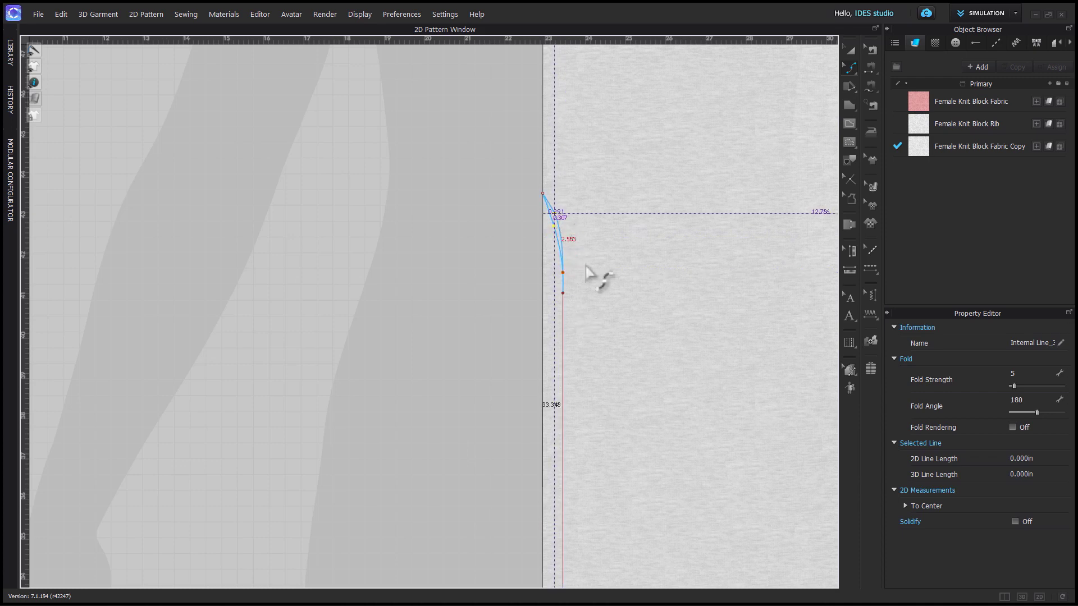
Copy the dress front's curved internal line onto the sleeve's center front edge and move the copy down about 3.4 in.
scroll(601, 301, "down", 5)
key("a")
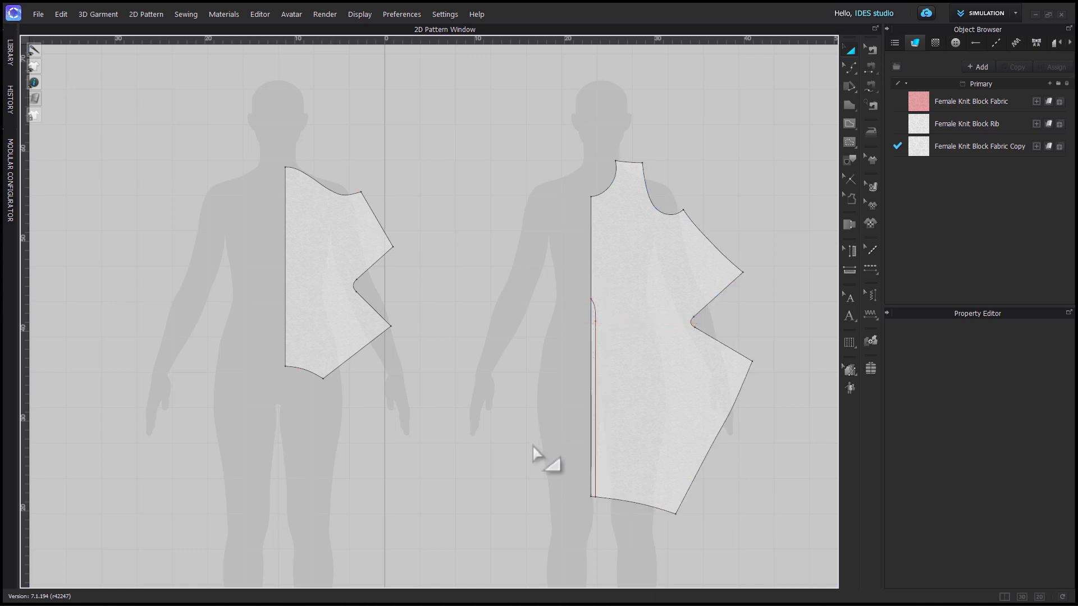
left_click(596, 422)
key("super+c")
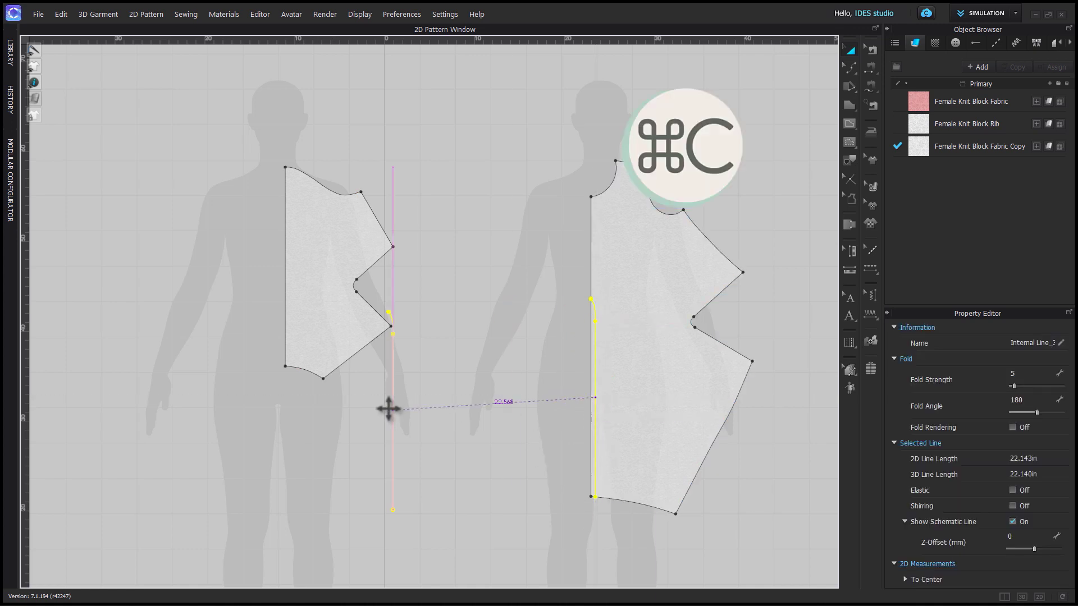
scroll(284, 342, "up", 5)
key("super+v")
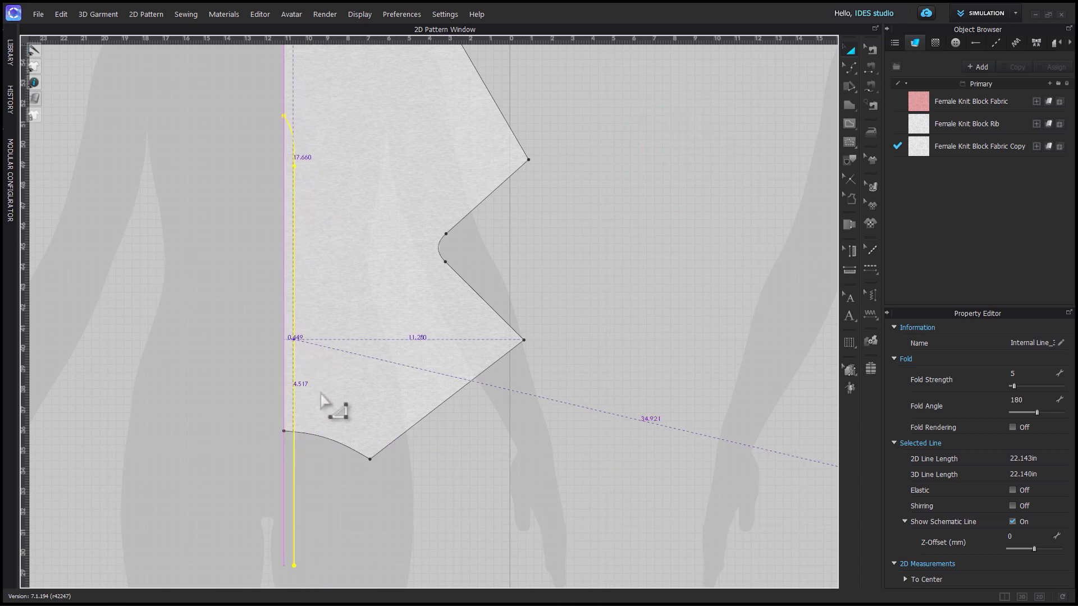
left_click(296, 240)
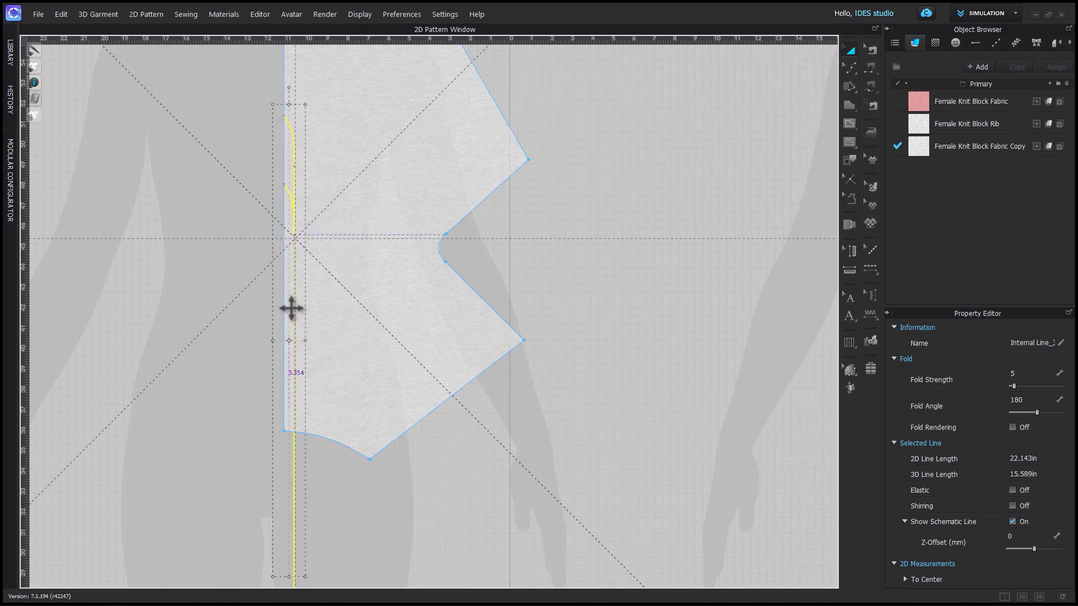
Trim the internal lines on both the sleeve and the dress front to their pattern outlines with Extend/Trim.
scroll(336, 404, "down", 5)
right_click_drag(380, 482, 442, 375)
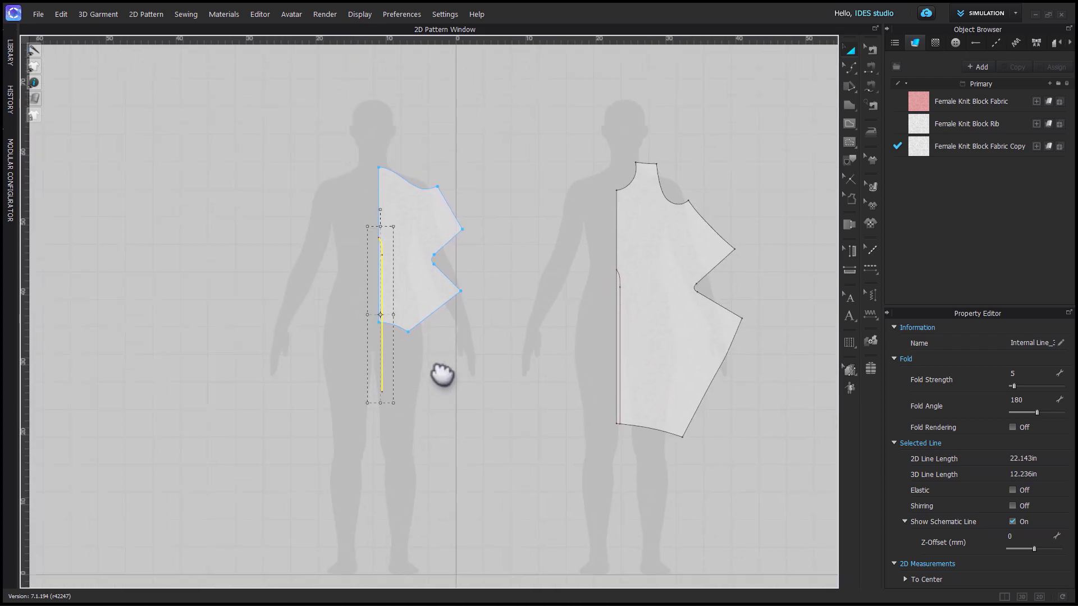
middle_click_drag(442, 375, 443, 372)
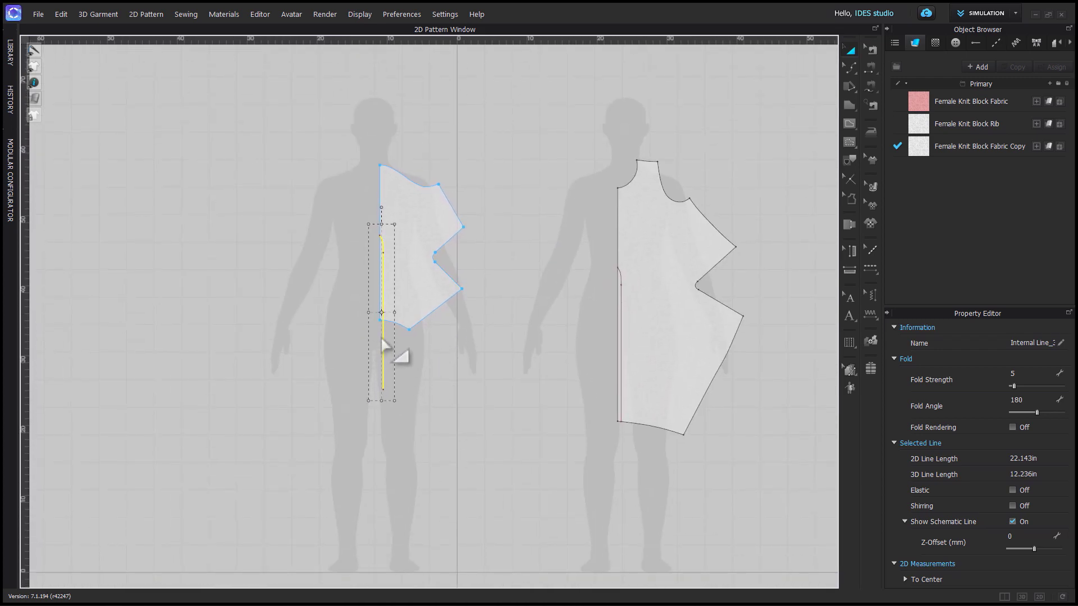
left_click(621, 402, "shift")
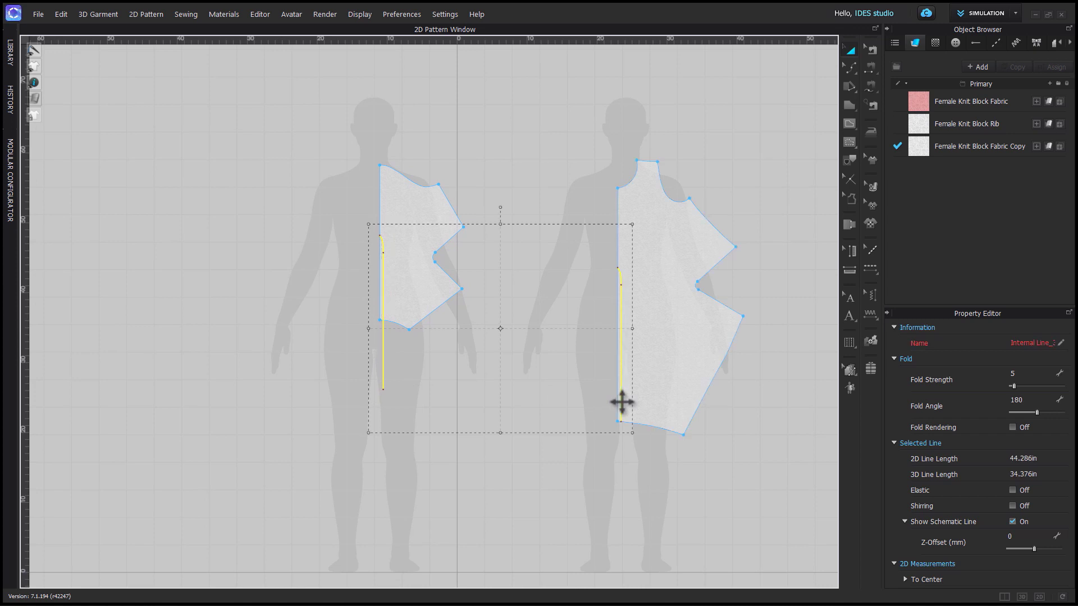
right_click(621, 402)
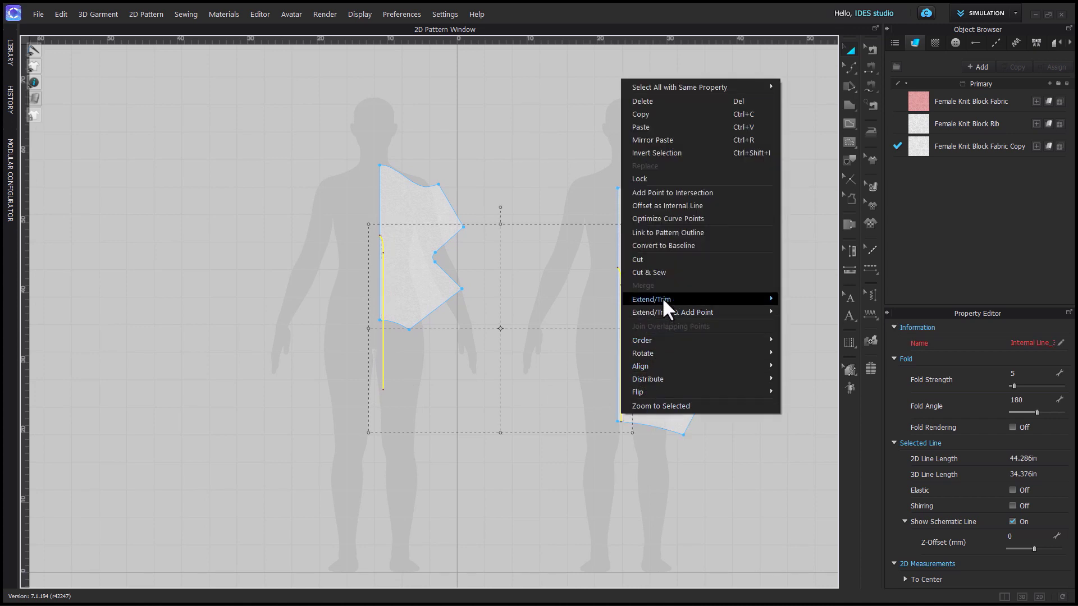
mouse_move(662, 298)
left_click(794, 301)
Cut both patterns along their internal lines and delete the narrow center front strips.
left_click(621, 334)
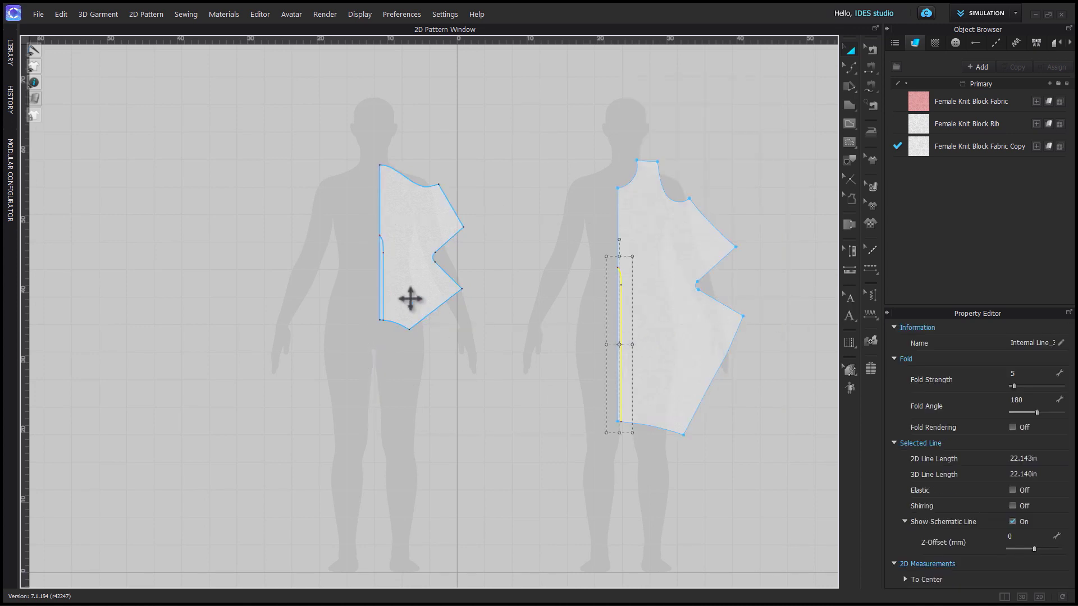
left_click(382, 293, "shift")
right_click(383, 293)
left_click(409, 170)
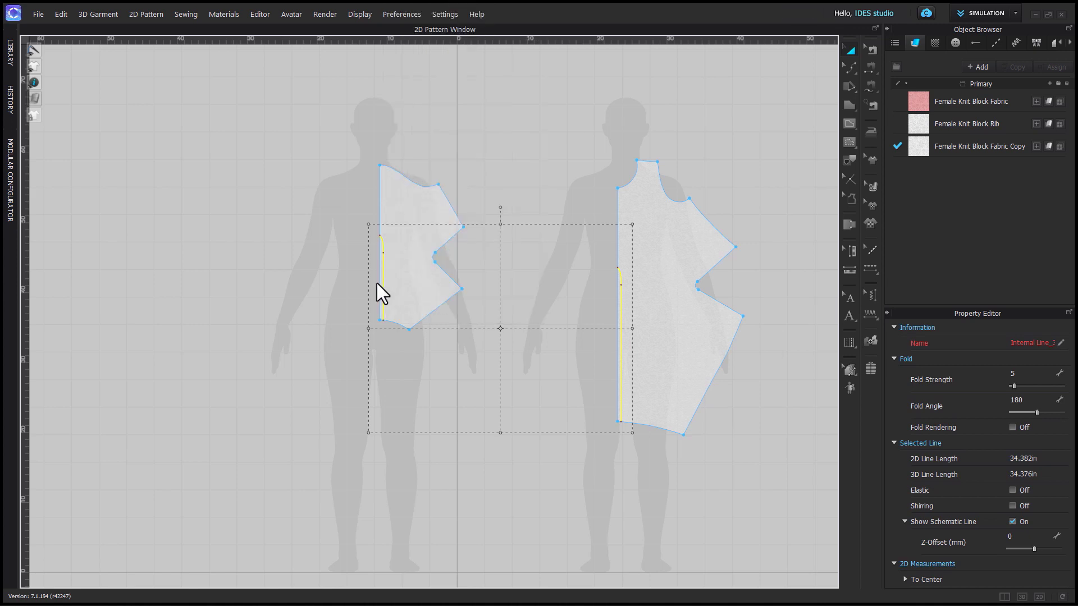
left_click(381, 295)
left_click(619, 383, "shift")
key("Delete")
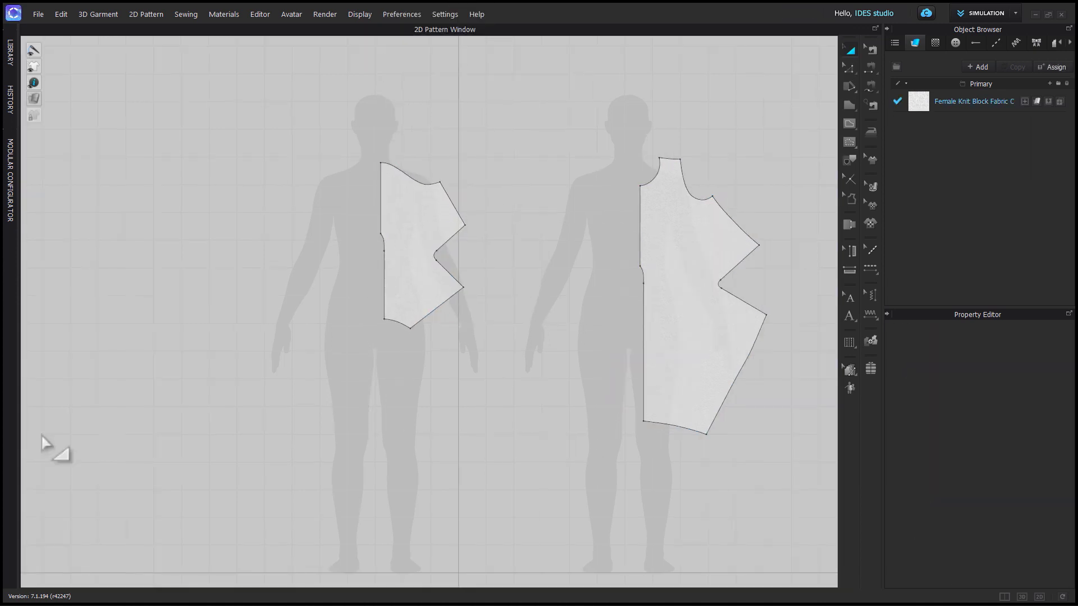
Copy the sleeve pattern and mirror-paste it on the other side of its center front edge.
left_click(397, 301)
key("super+c")
key("super+r")
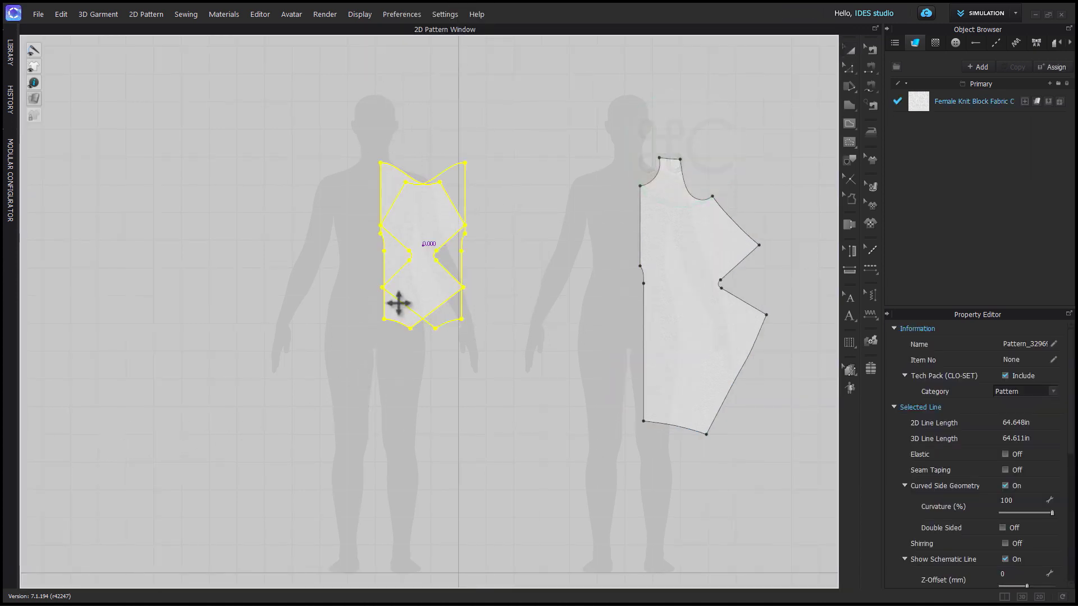
left_click(338, 265)
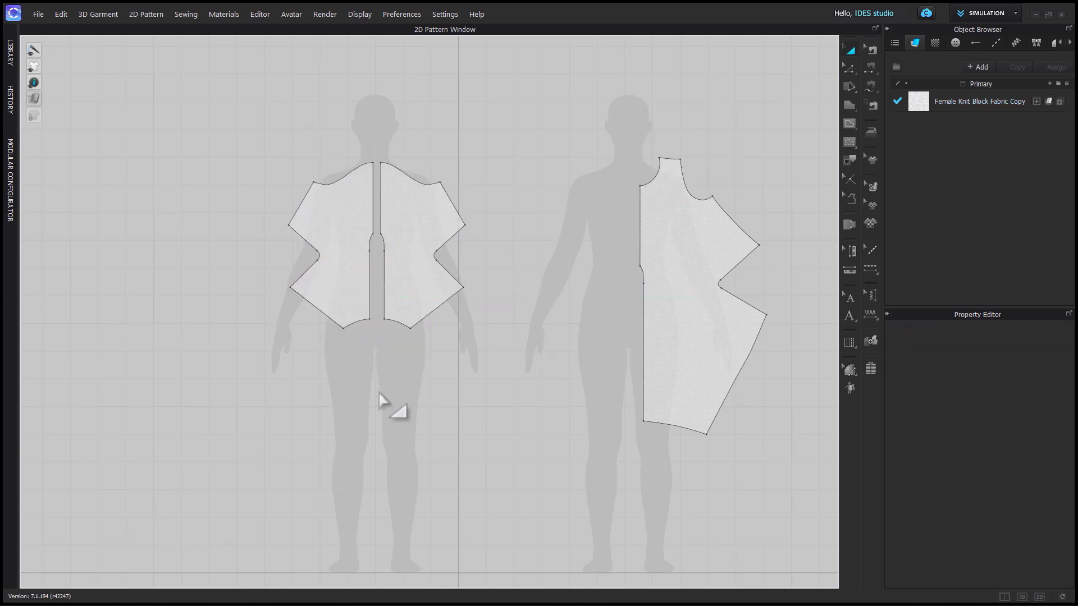
Split the dress front's rounded notch line with Uniform Split into 2 segments.
scroll(601, 340, "up", 3)
middle_click_drag(601, 340, 481, 368)
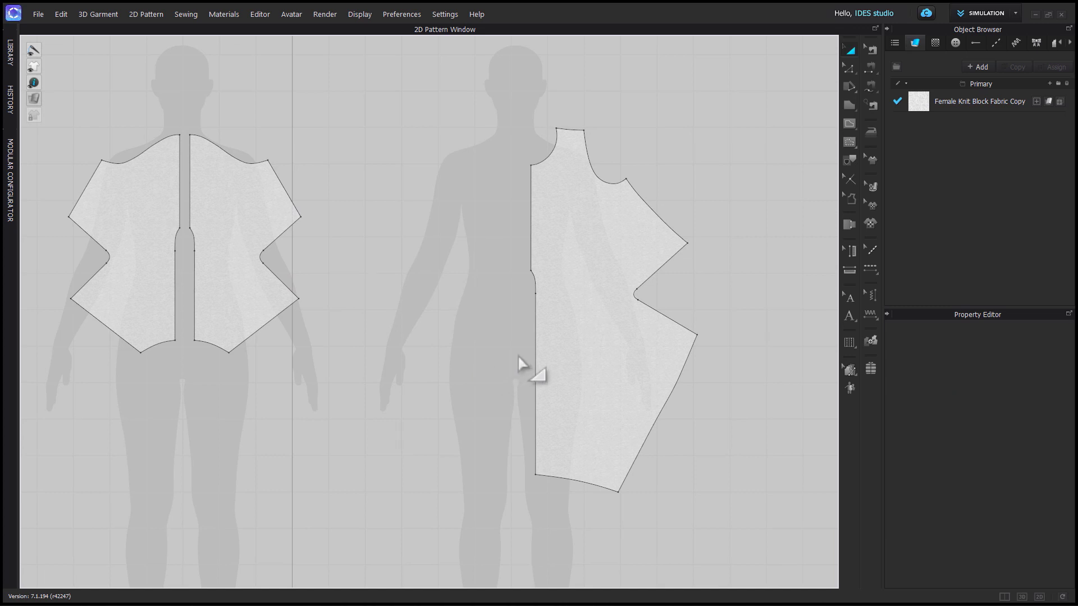
key("z")
scroll(634, 317, "up", 3)
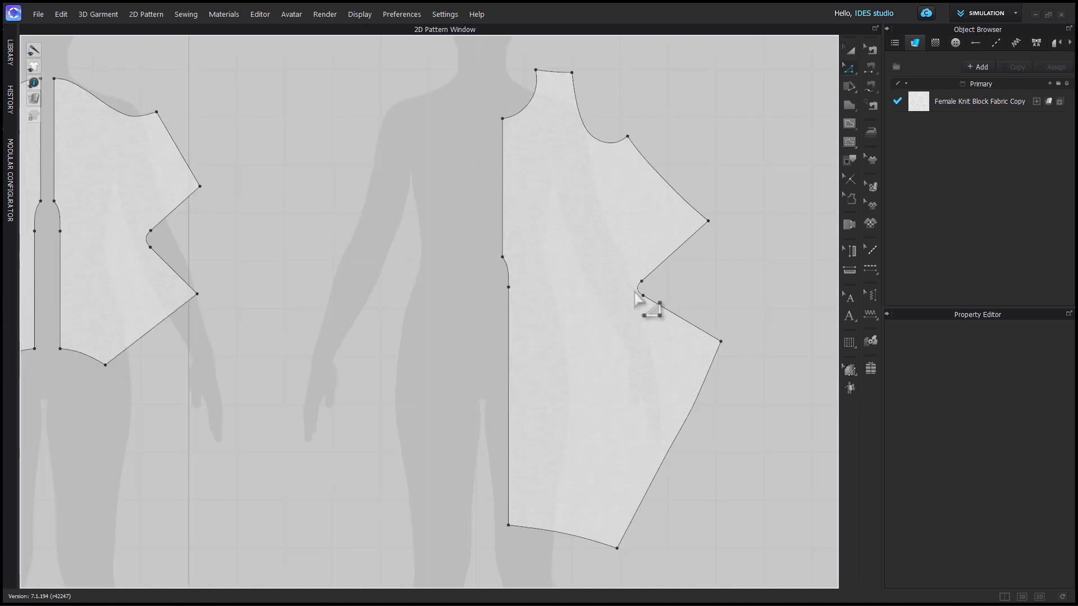
right_click(636, 290)
left_click(656, 375)
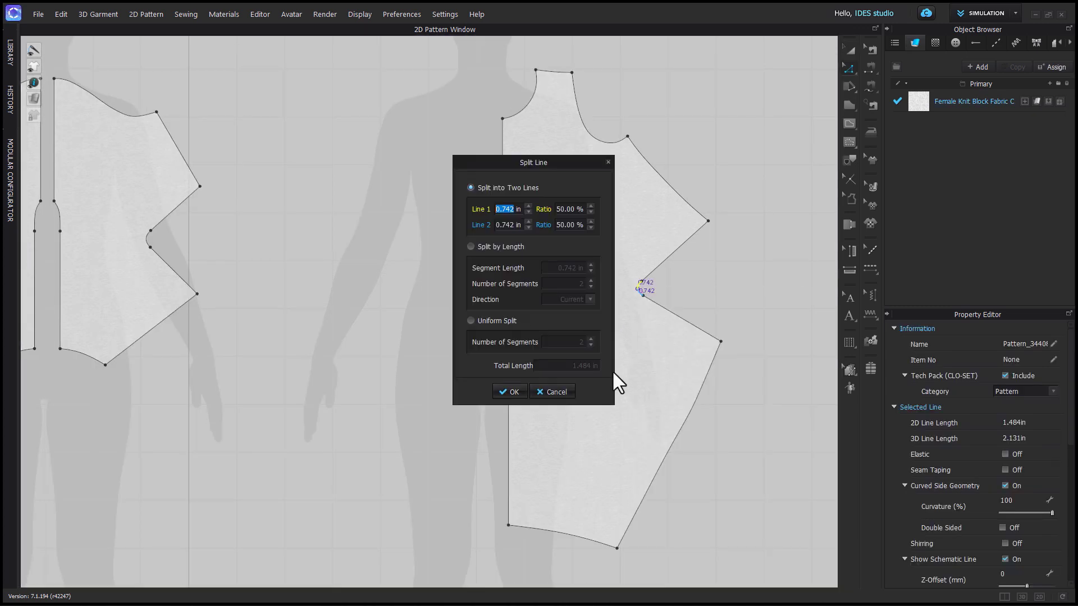
left_click(484, 319)
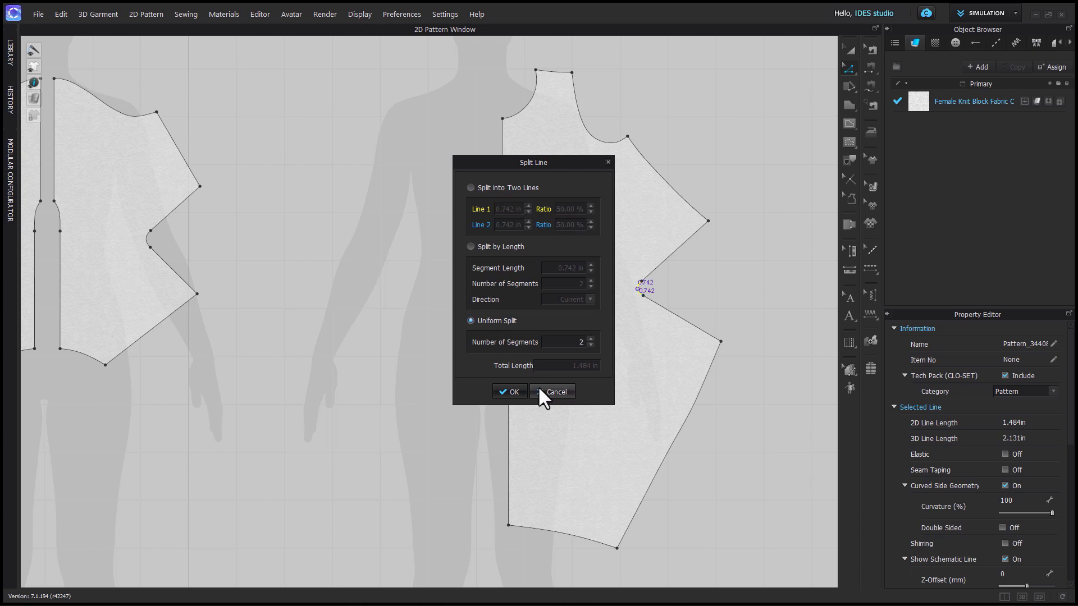
left_click(513, 392)
left_click(672, 290)
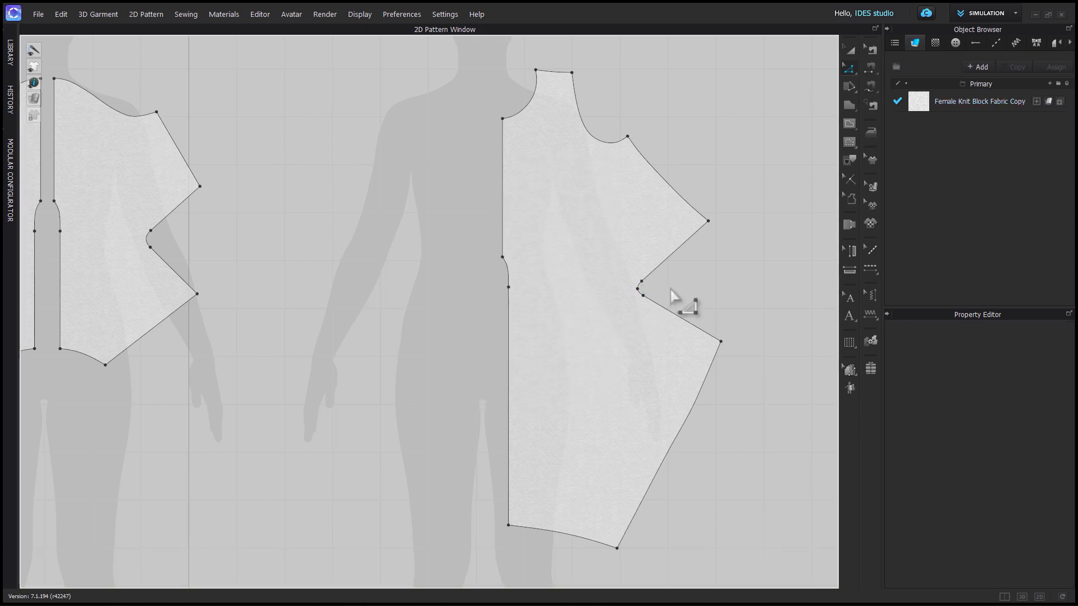
Draw a horizontal internal line about 10.6 in long between the dress front's notch midpoint and its lower center front edge.
key("v")
scroll(628, 290, "up", 5)
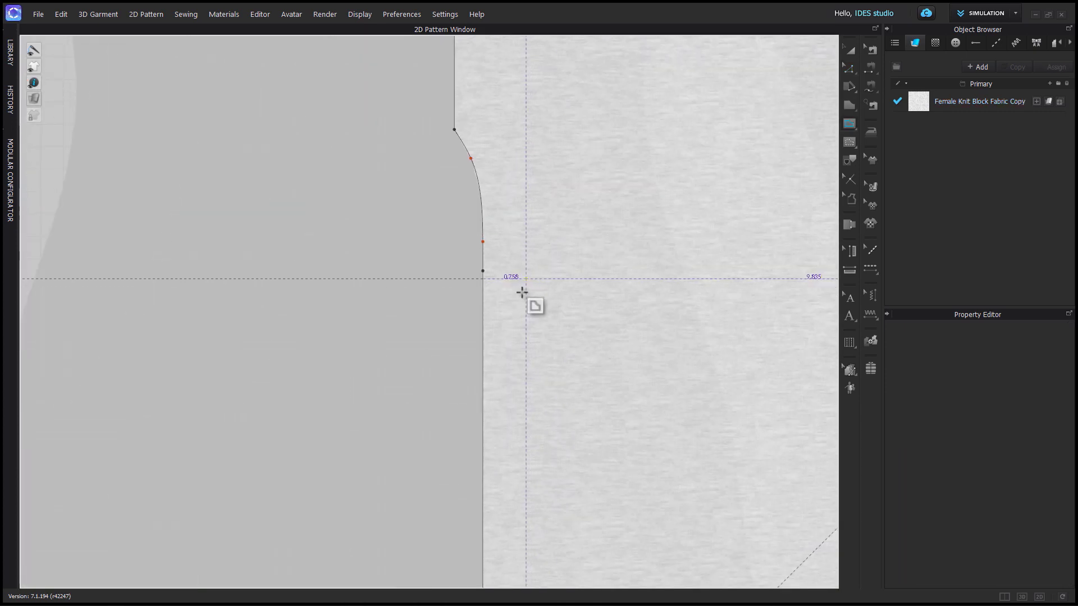
double_click(484, 280)
Separate the dress front along the horizontal internal line with Cut & Sew.
scroll(484, 280, "down", 6)
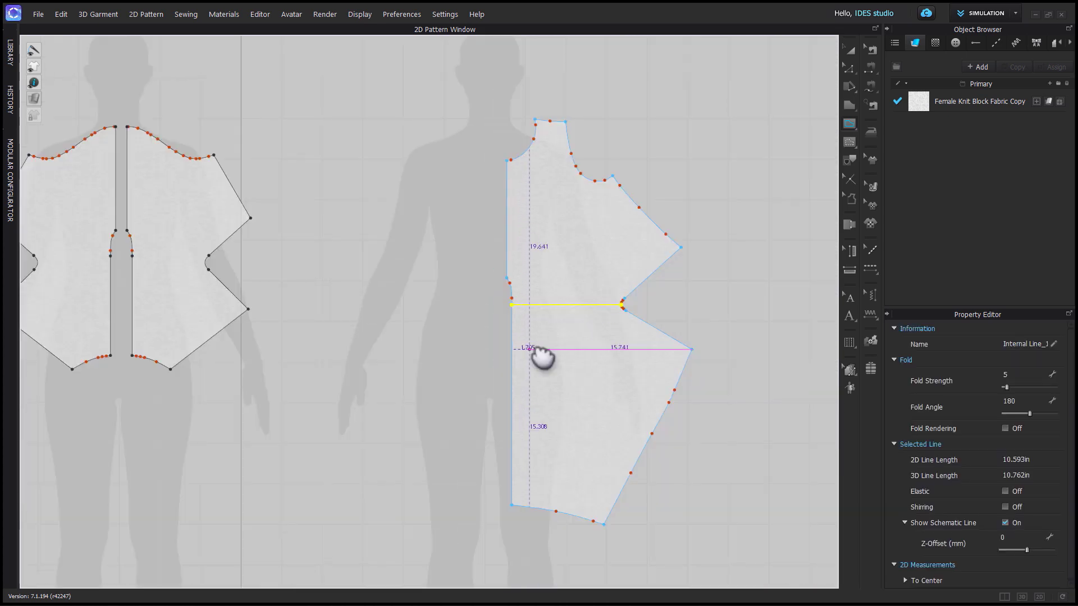
key("a")
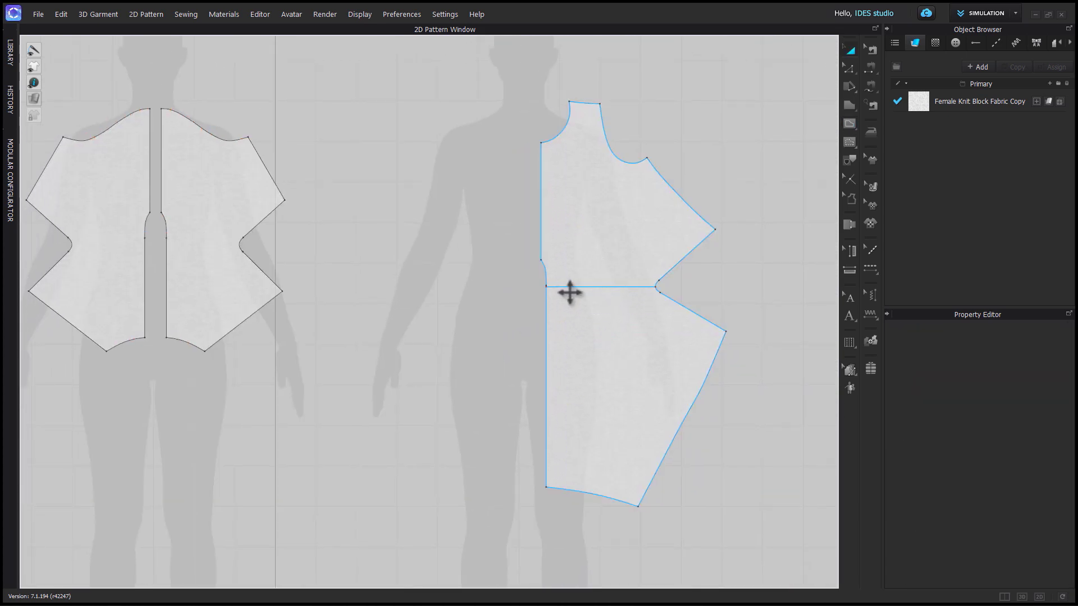
right_click(572, 288)
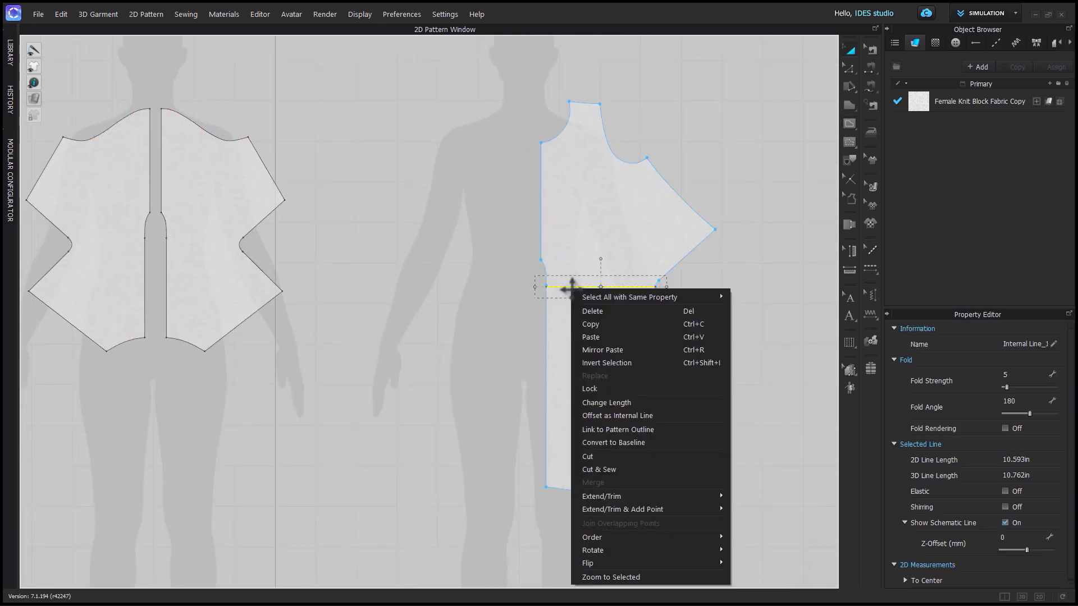
left_click(595, 470)
Clone both dress front pieces as a Symmetric Pattern (with Sewing) and place them on the opposite side of the center front.
middle_click_drag(616, 354, 646, 330)
right_click(635, 339)
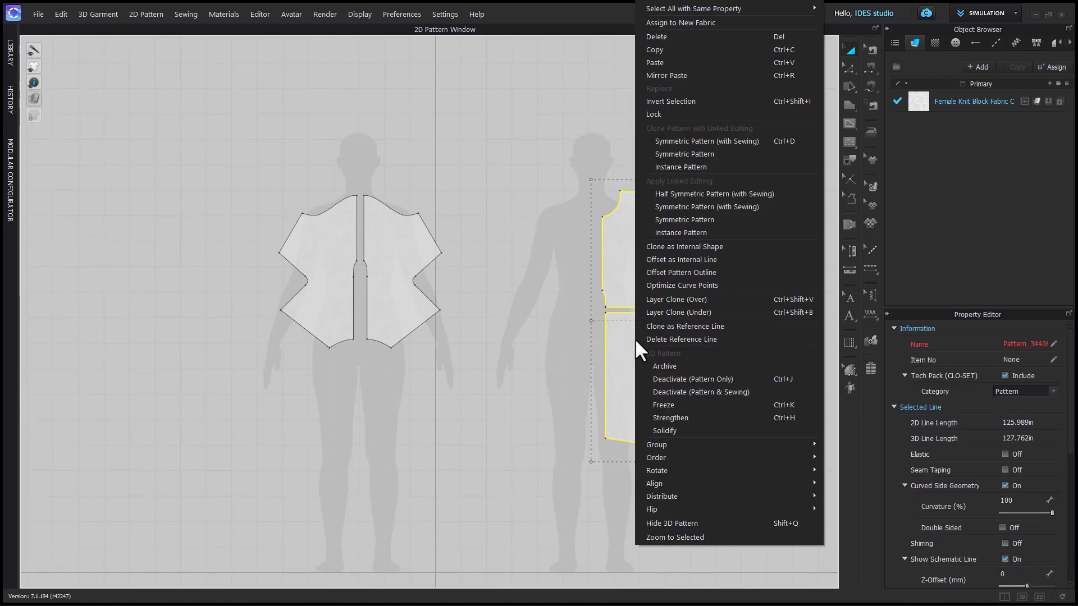
left_click(695, 141)
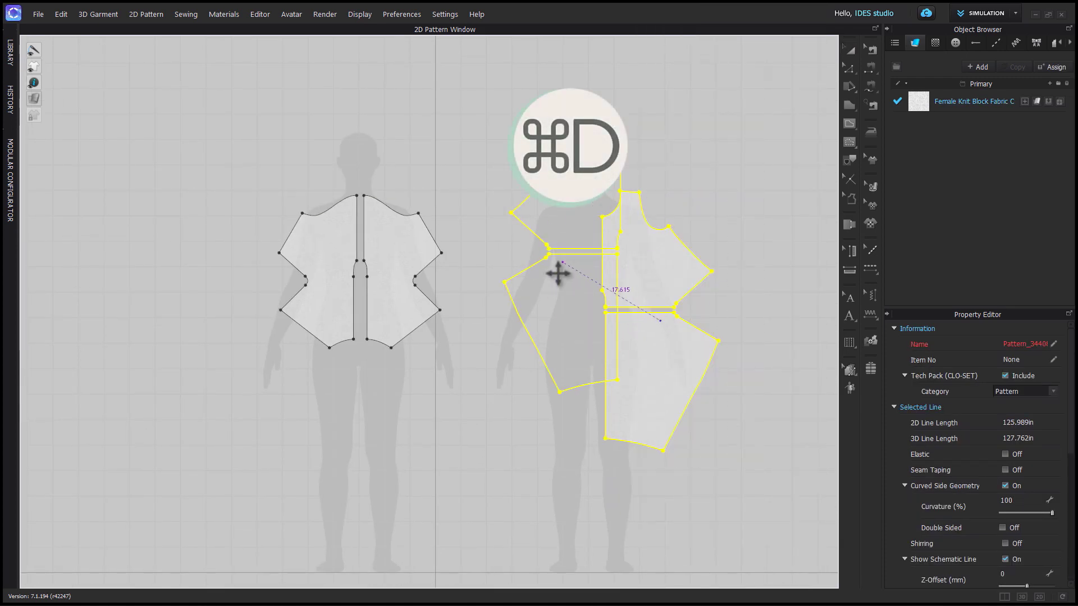
left_click(558, 337)
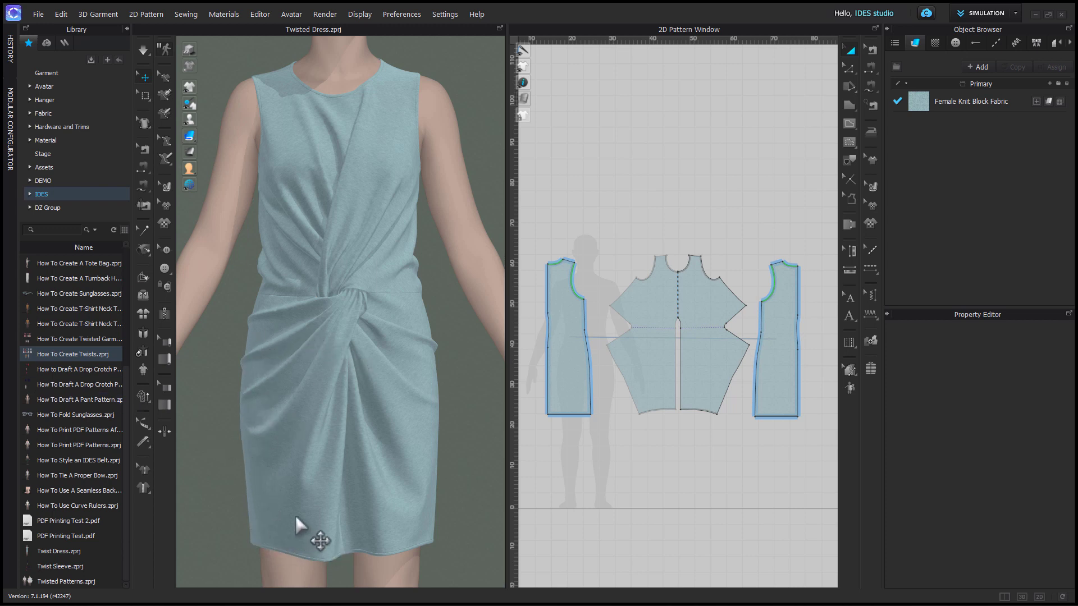
Examine how the two symmetric front pattern halves form the waist twist on the finished 3D dress.
left_click(265, 355)
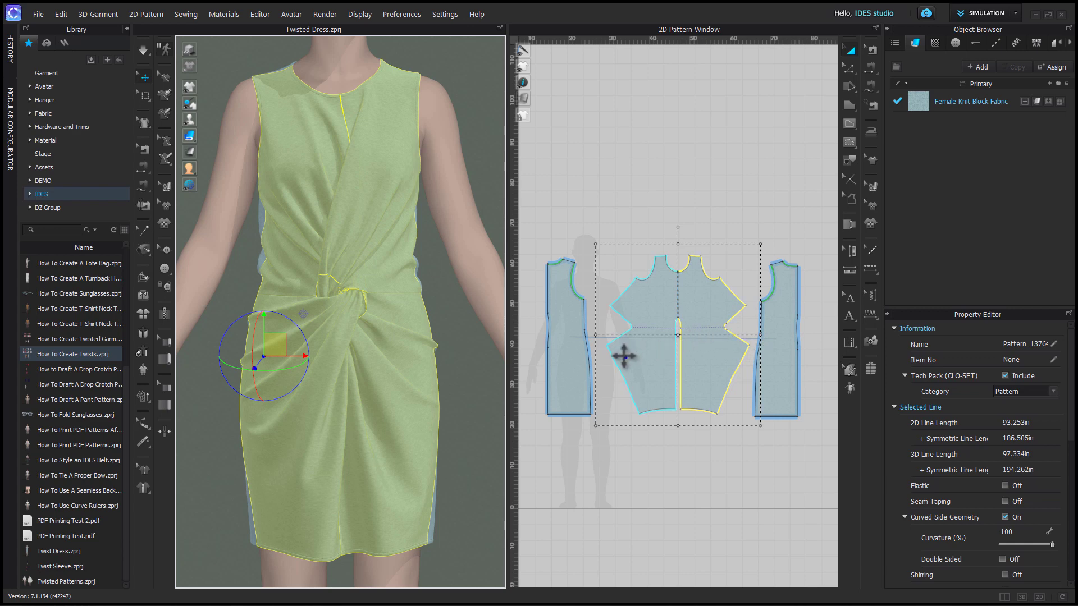
left_click(474, 368)
left_click(287, 289)
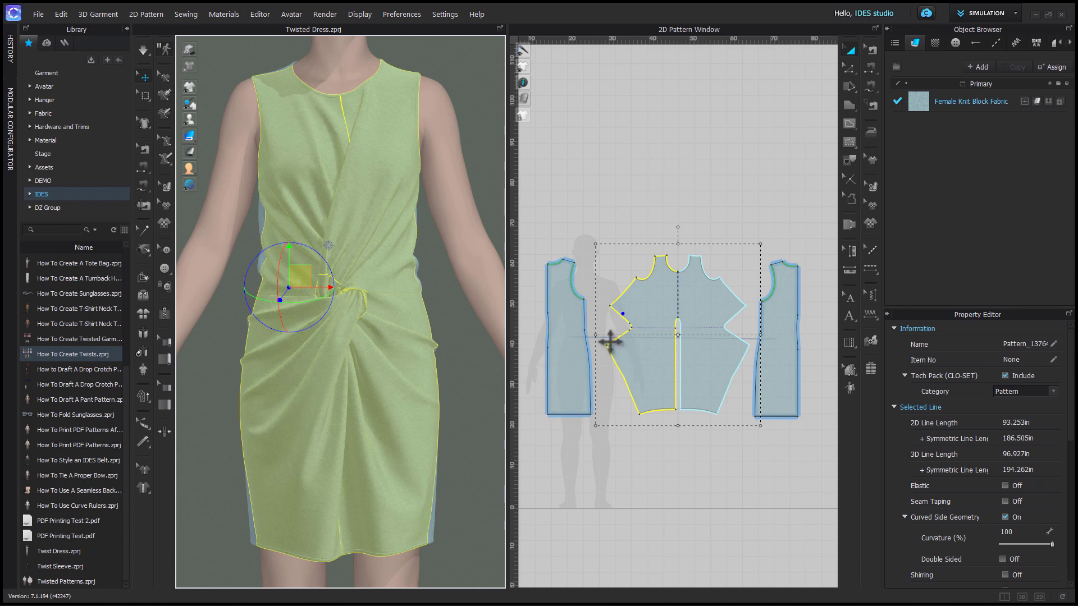
left_click(445, 334)
scroll(326, 326, "up", 5)
right_click_drag(322, 329, 289, 278)
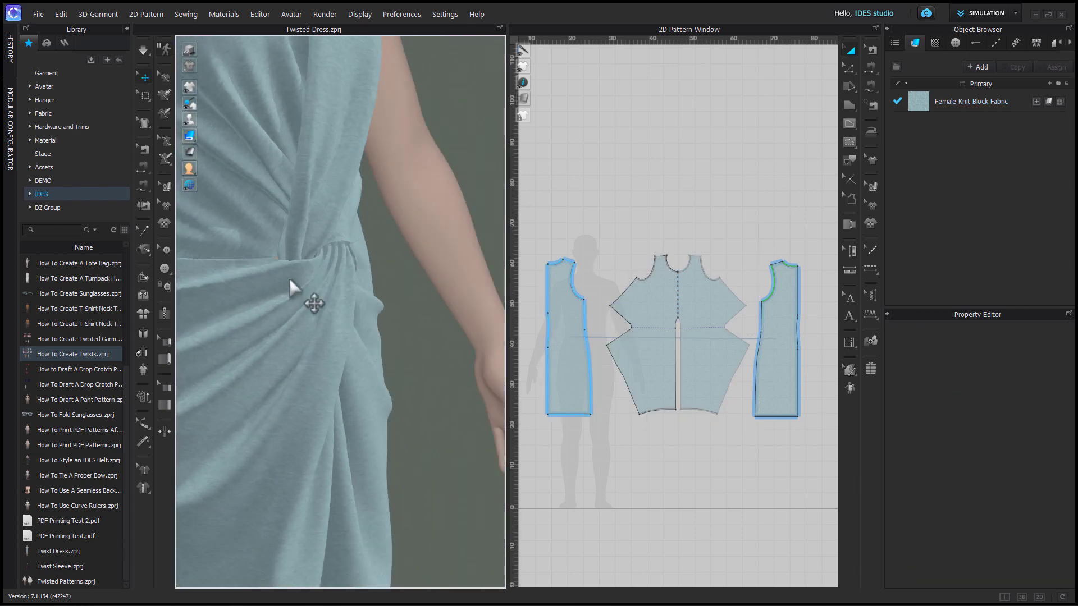
Inspect the twist at the dress's waist and the side notch of the matching front pattern piece.
scroll(306, 309, "up", 3)
left_click(309, 316)
right_click_drag(348, 330, 273, 303)
scroll(626, 325, "up", 6)
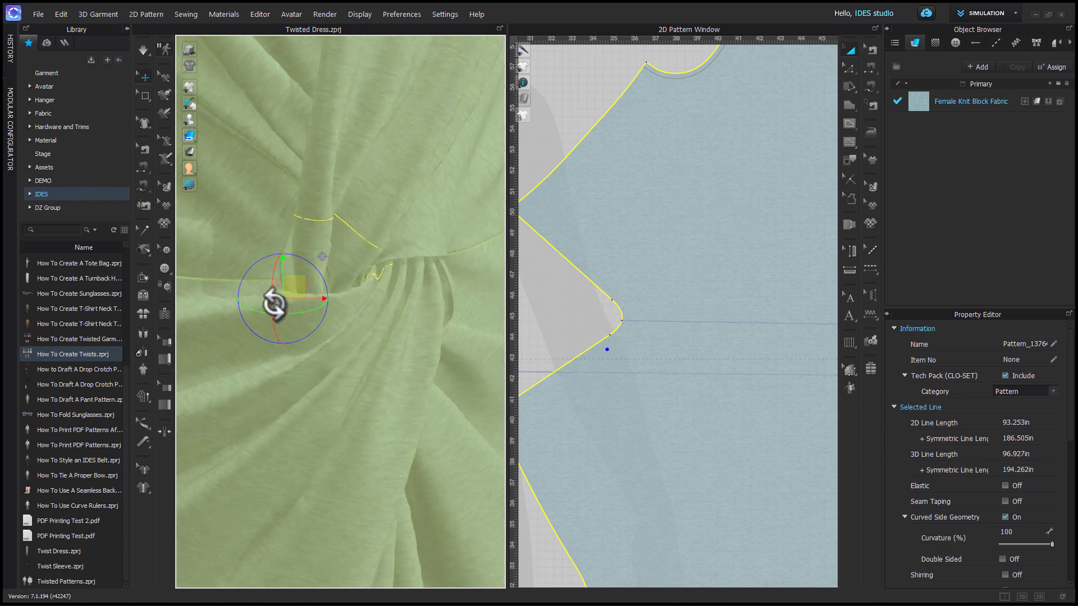
right_click_drag(356, 337, 361, 354)
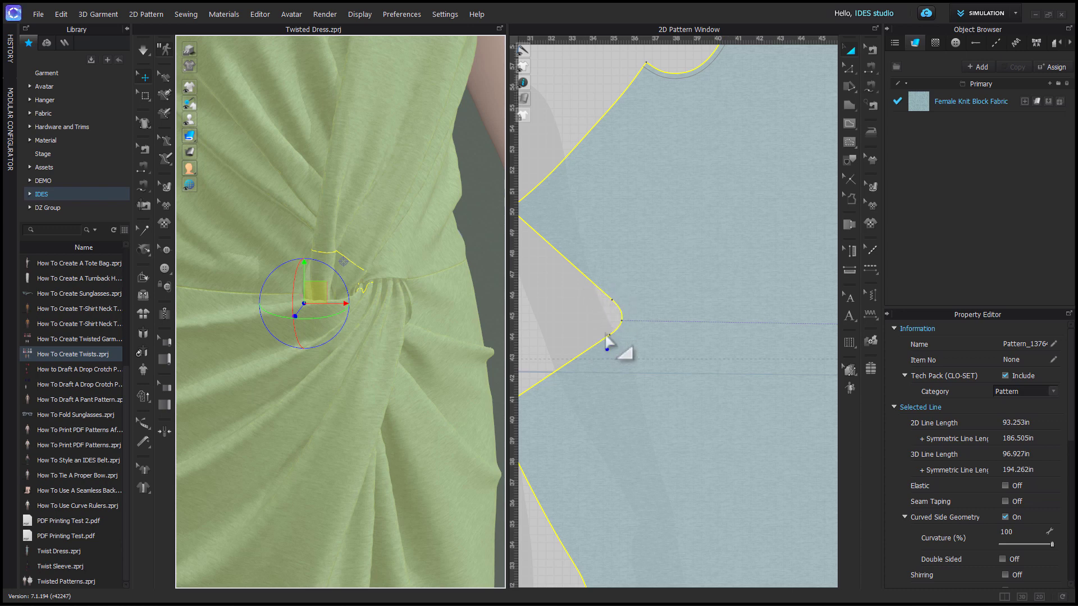
scroll(597, 288, "down", 3)
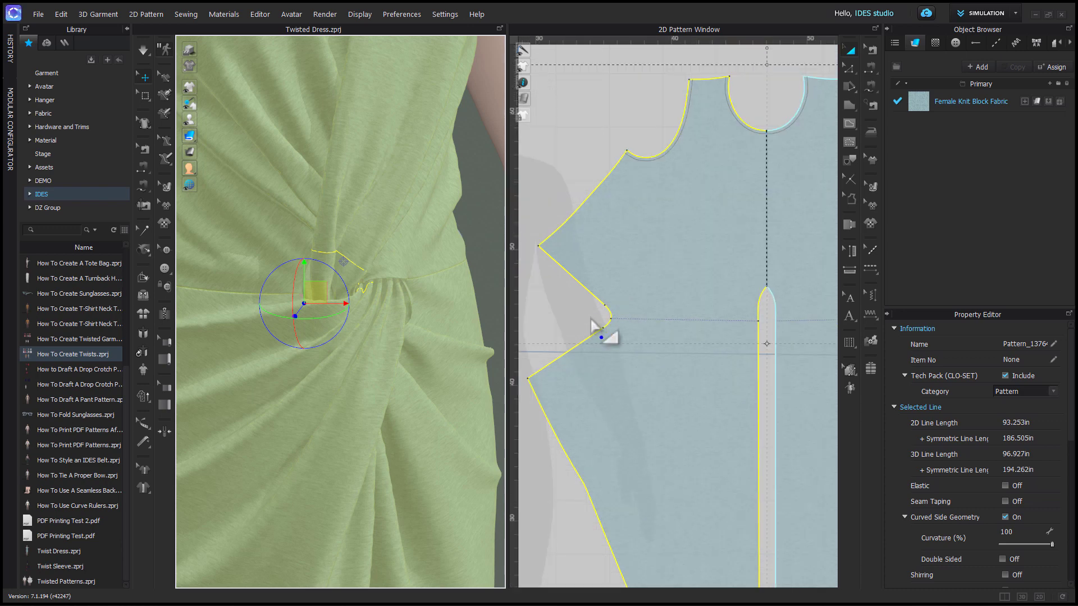
scroll(399, 354, "down", 5)
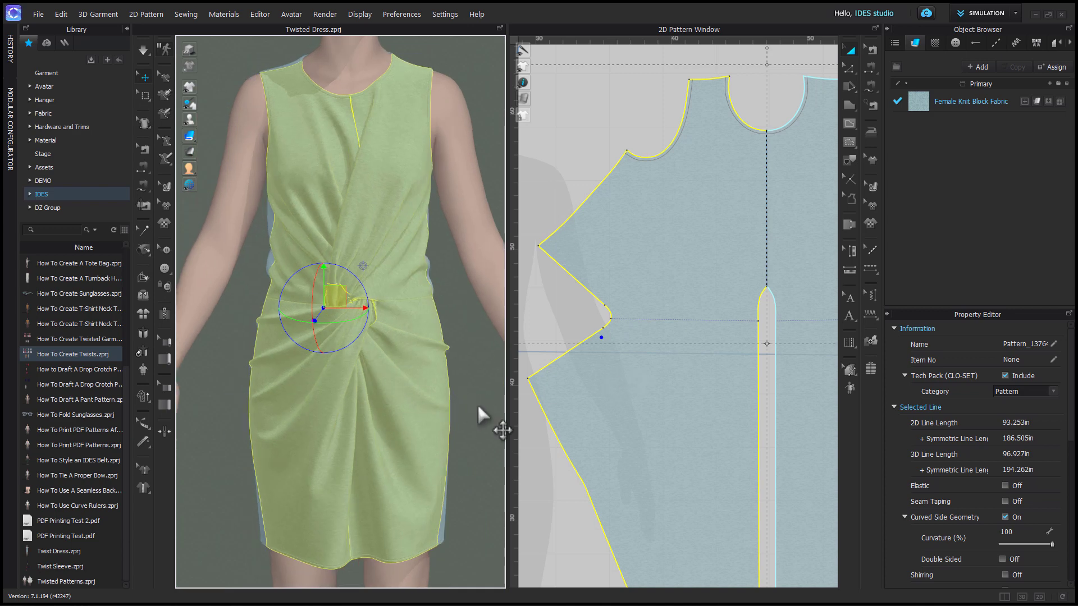
left_click(477, 408)
scroll(691, 371, "down", 1)
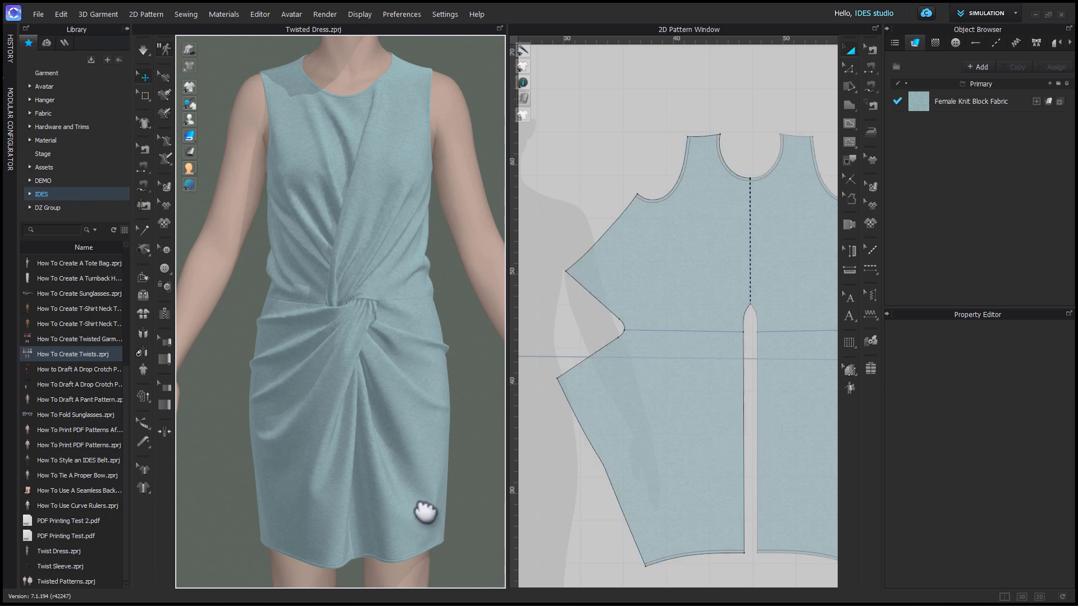
Examine the dress's waist twist close up from the front and side, highlighting the front panel that forms it.
scroll(425, 509, "up", 3)
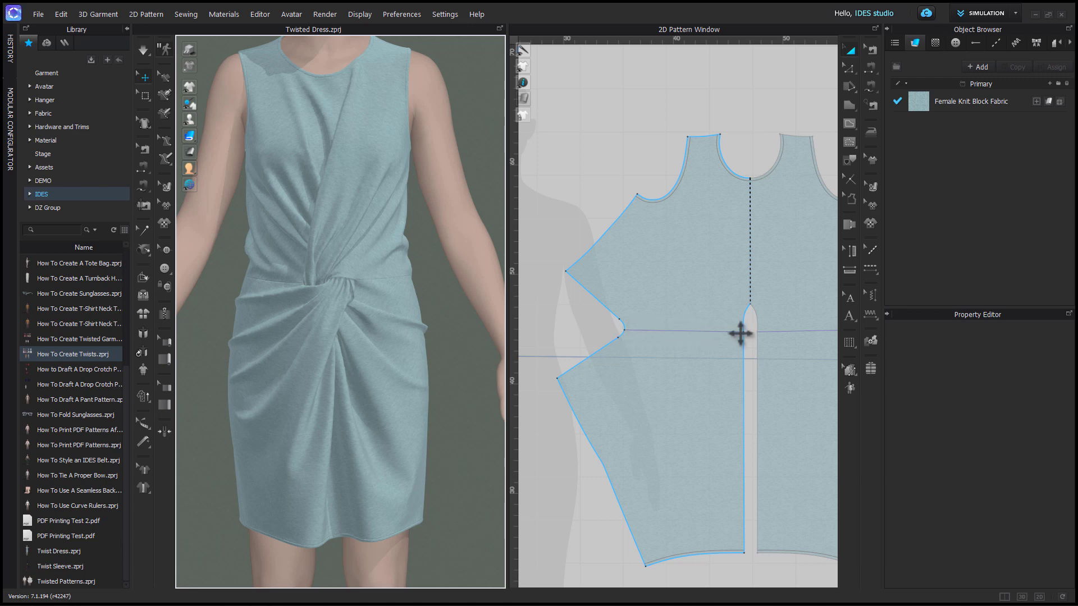
scroll(313, 304, "up", 5)
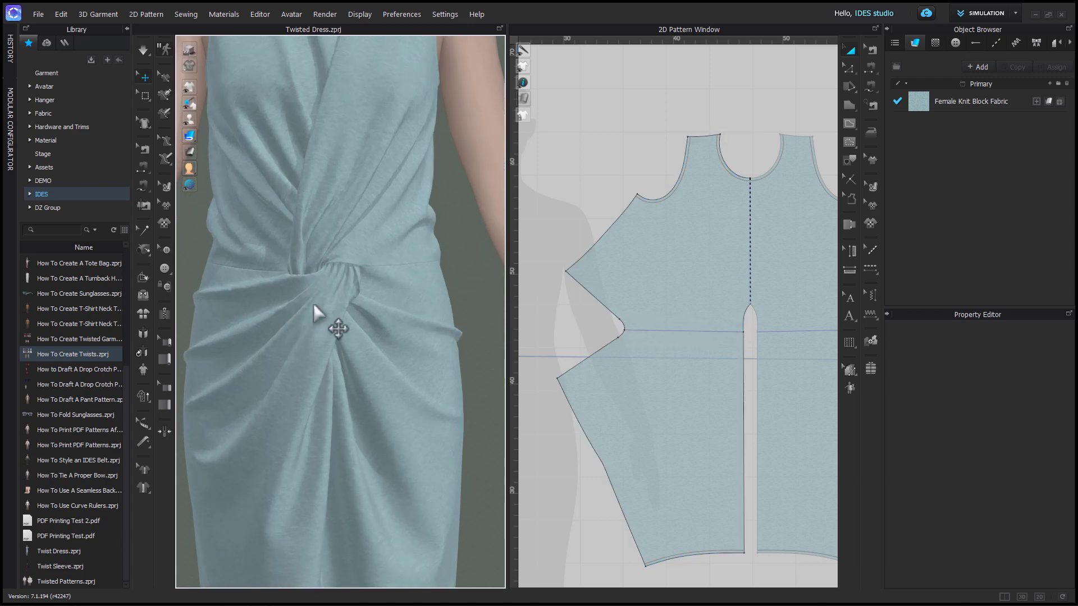
left_click(299, 255)
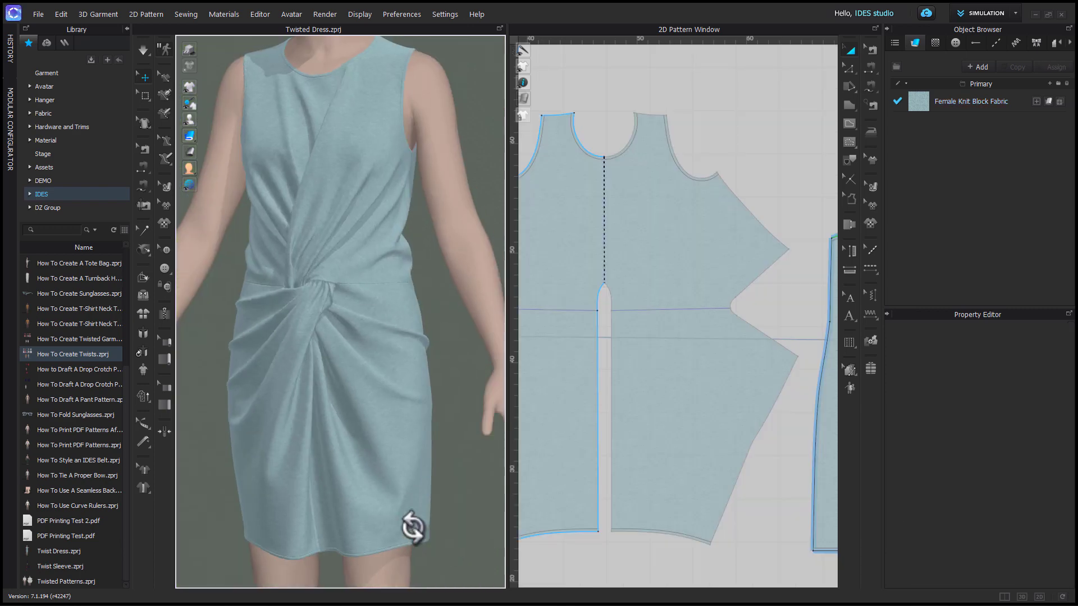
scroll(243, 433, "up", 5)
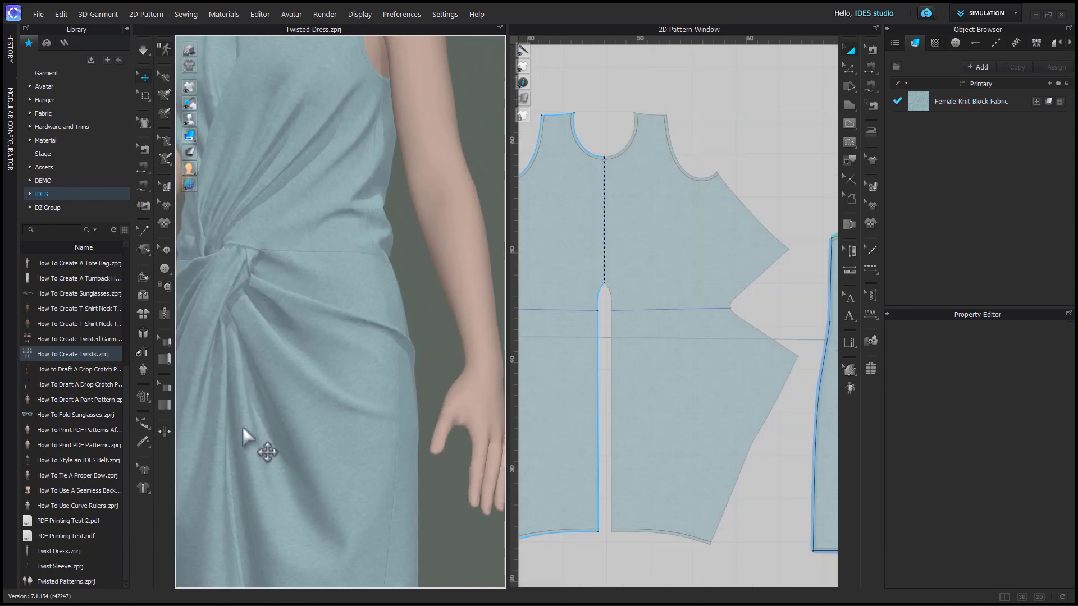
left_click(309, 248)
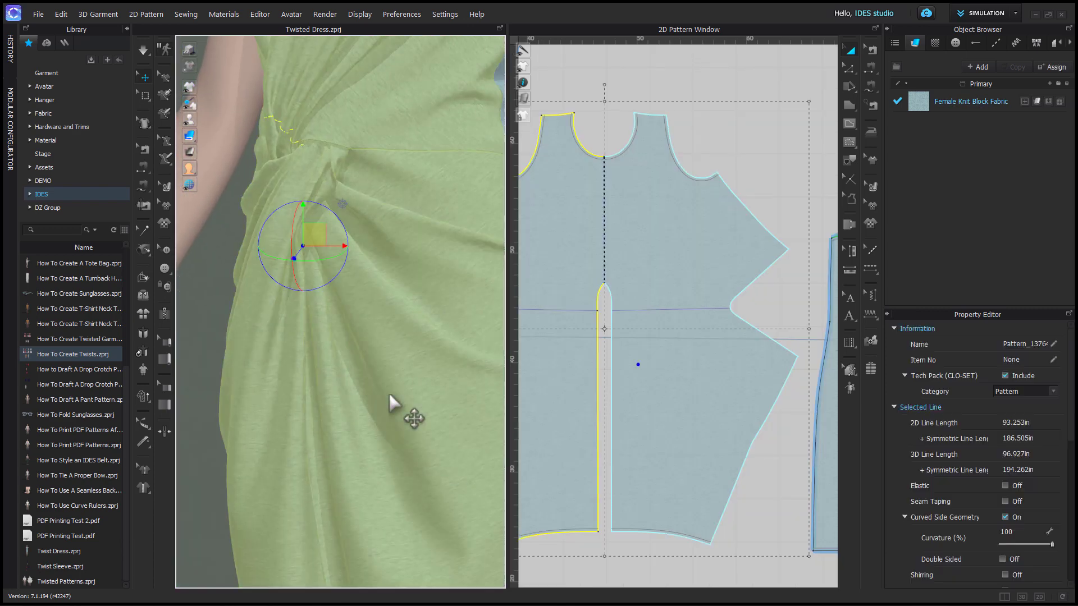
Examine the sewing line that joins the two edges of the dress's centre front slit below the twist.
key("b")
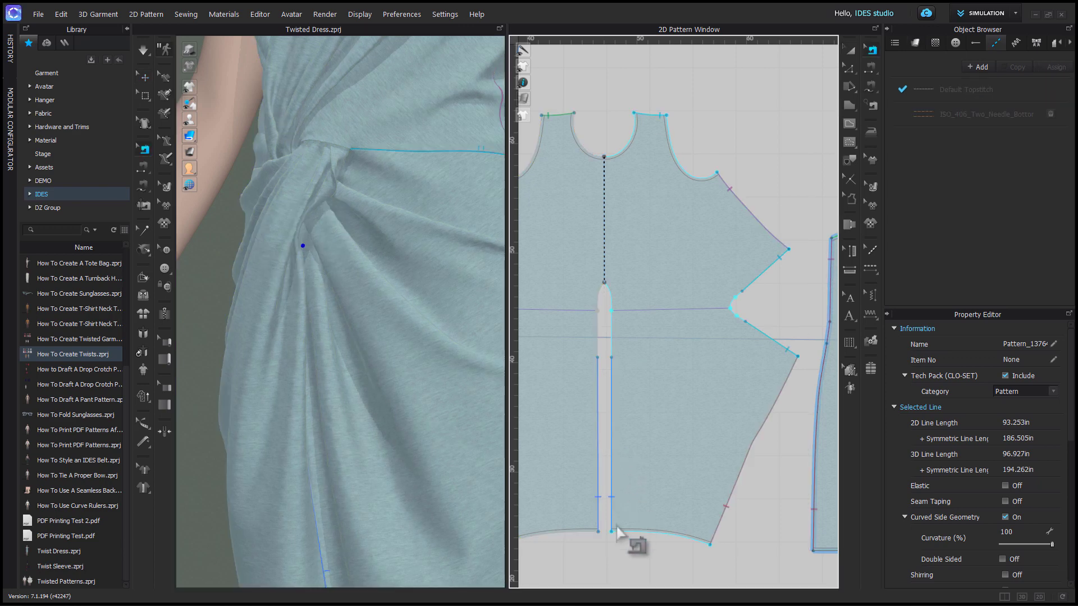
left_click(611, 393)
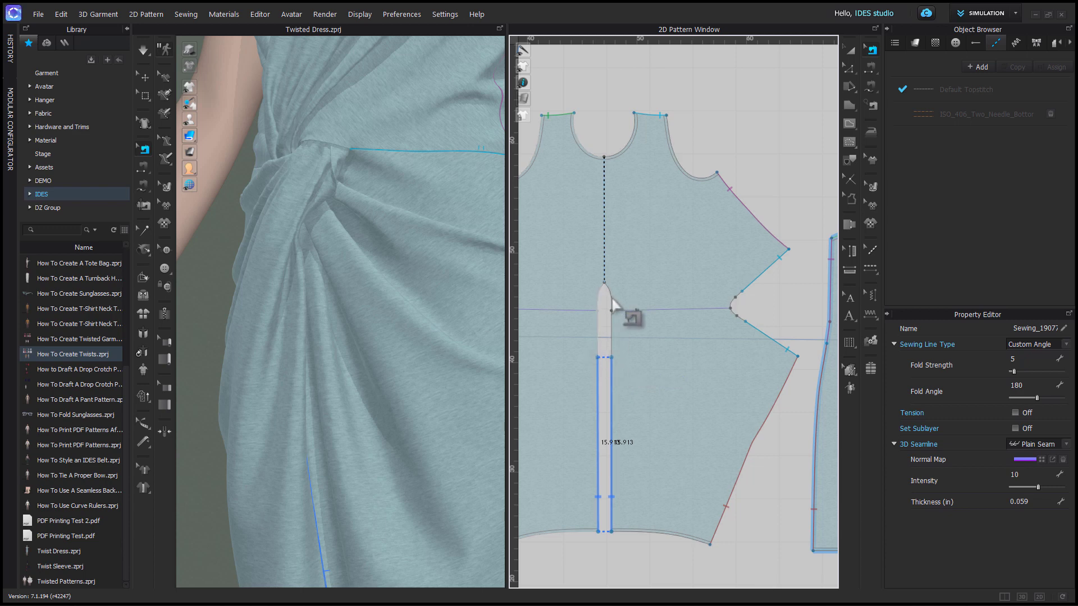
right_click_drag(320, 288, 423, 337)
scroll(399, 303, "down", 3)
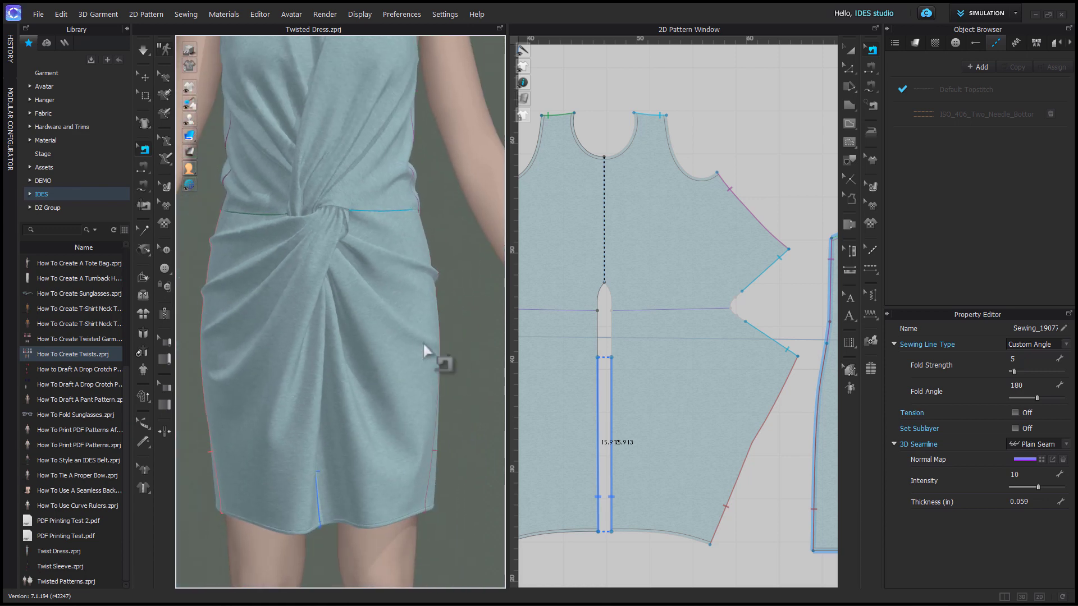
middle_click_drag(433, 356, 414, 397)
right_click_drag(414, 397, 426, 392)
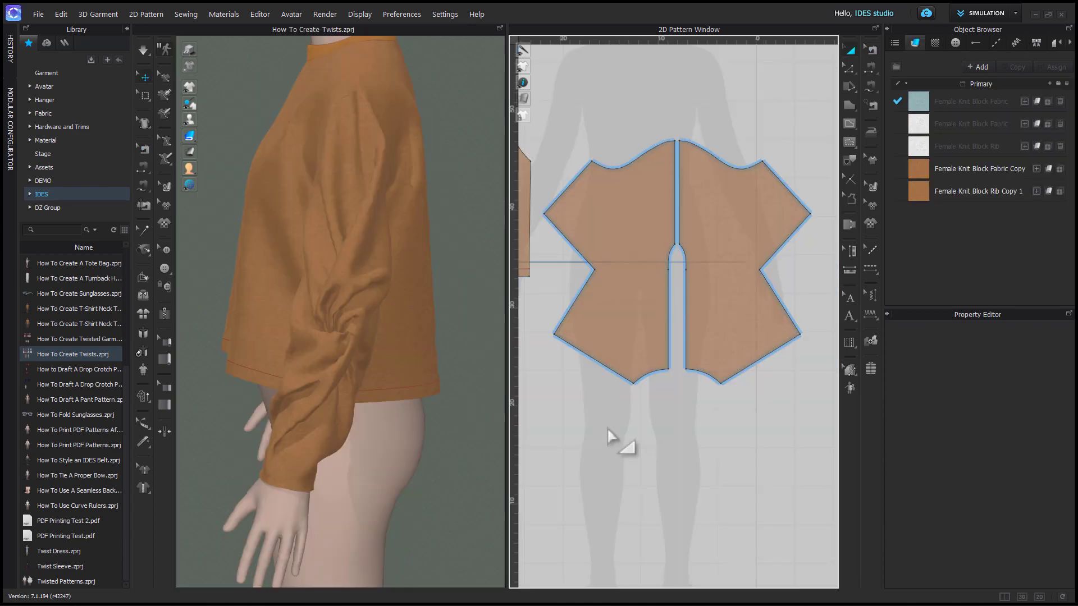
Inspect the twisted sleeve of the brown pullover, highlighting one sleeve half to see how it wraps around the arm.
right_click_drag(310, 369, 366, 373)
middle_click_drag(415, 336, 291, 346)
scroll(291, 345, "up", 1)
left_click(243, 343)
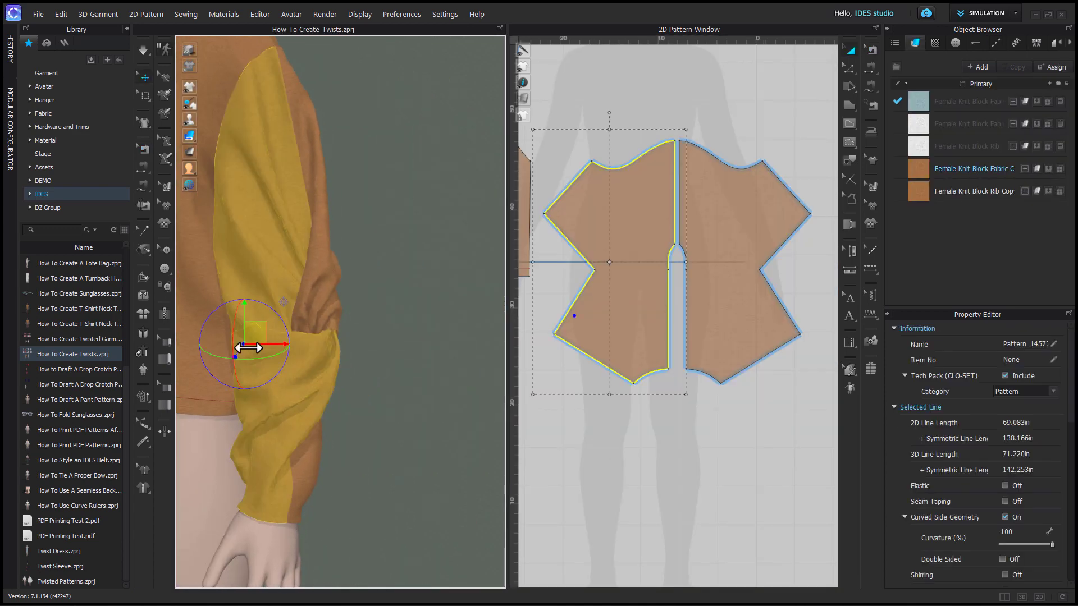
mouse_move(337, 387)
right_mouse_down()
mouse_move(386, 398)
mouse_move(344, 402)
right_mouse_up()
middle_click_drag(368, 403, 445, 404)
left_click(446, 404)
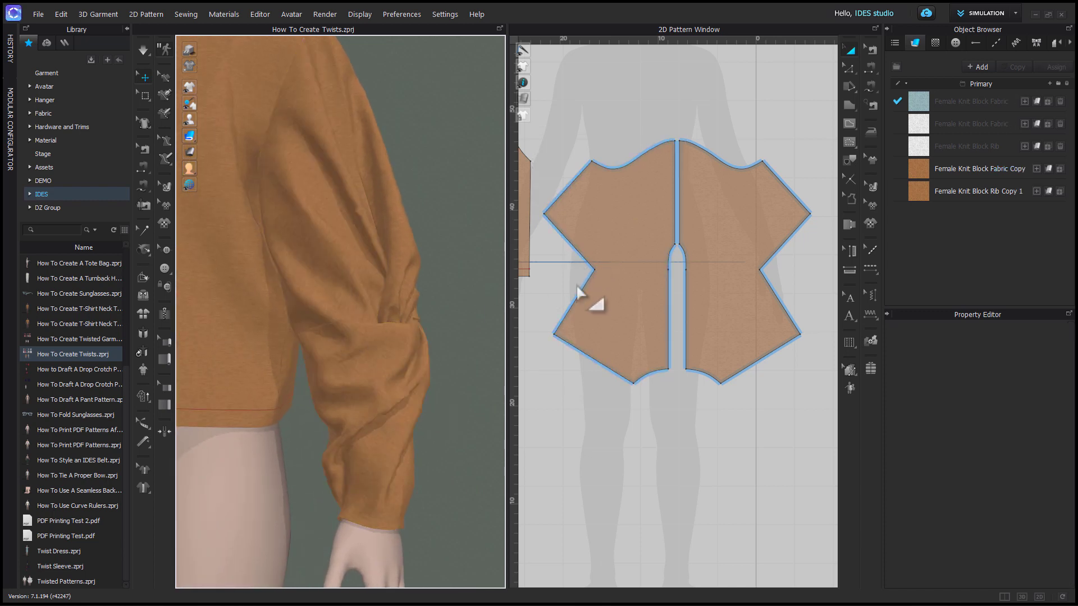
Examine the seam joining the two angled edges of the sleeve piece's side notch and the notch's inner corner.
key("b")
left_click(579, 302)
scroll(580, 303, "up", 3)
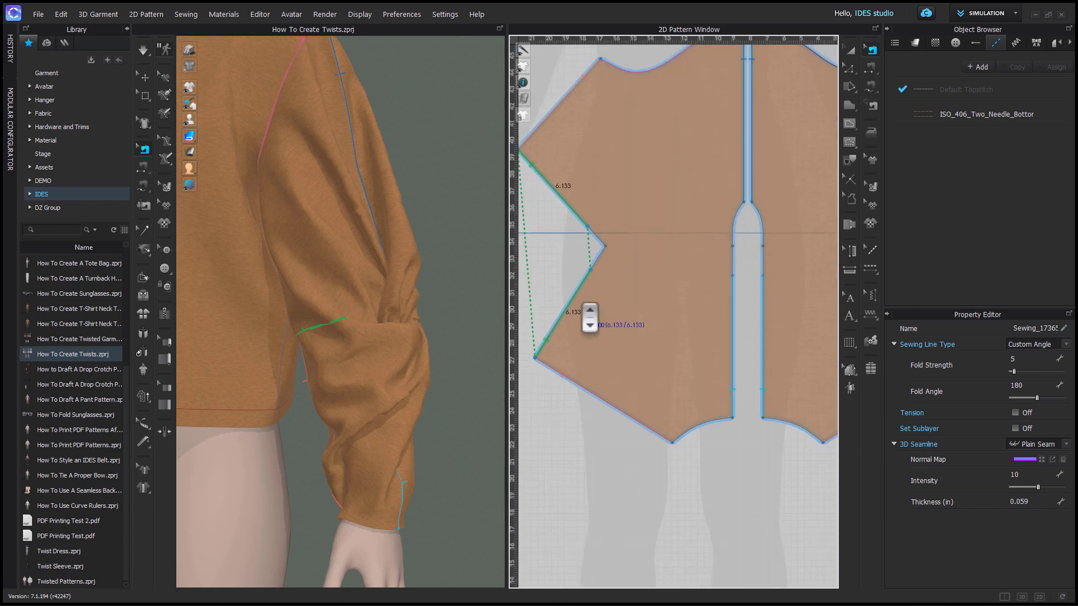
middle_click_drag(581, 303, 629, 321)
key("a")
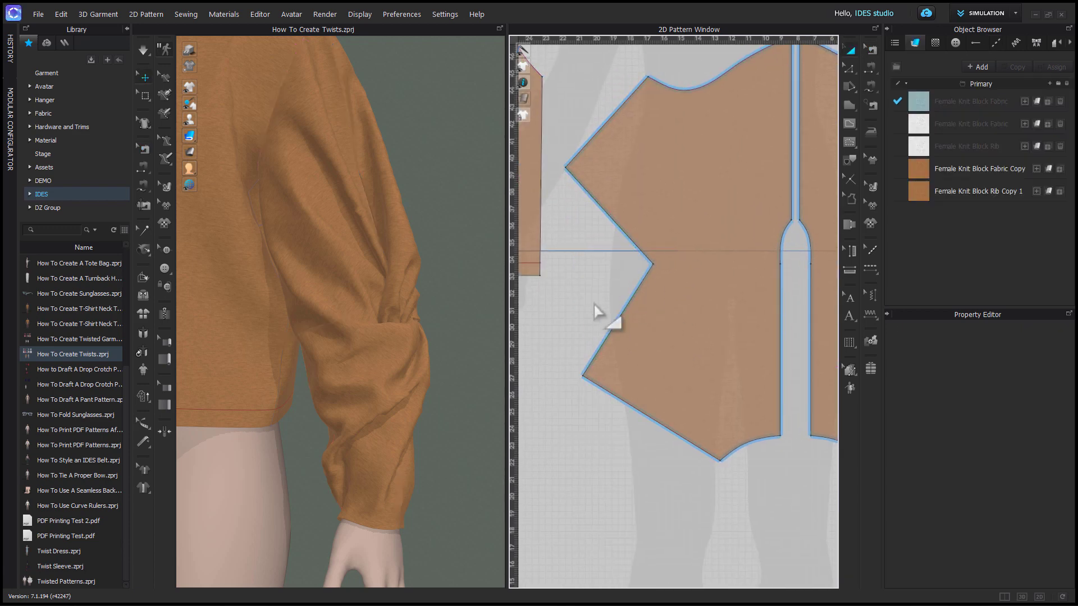
scroll(645, 264, "up", 3)
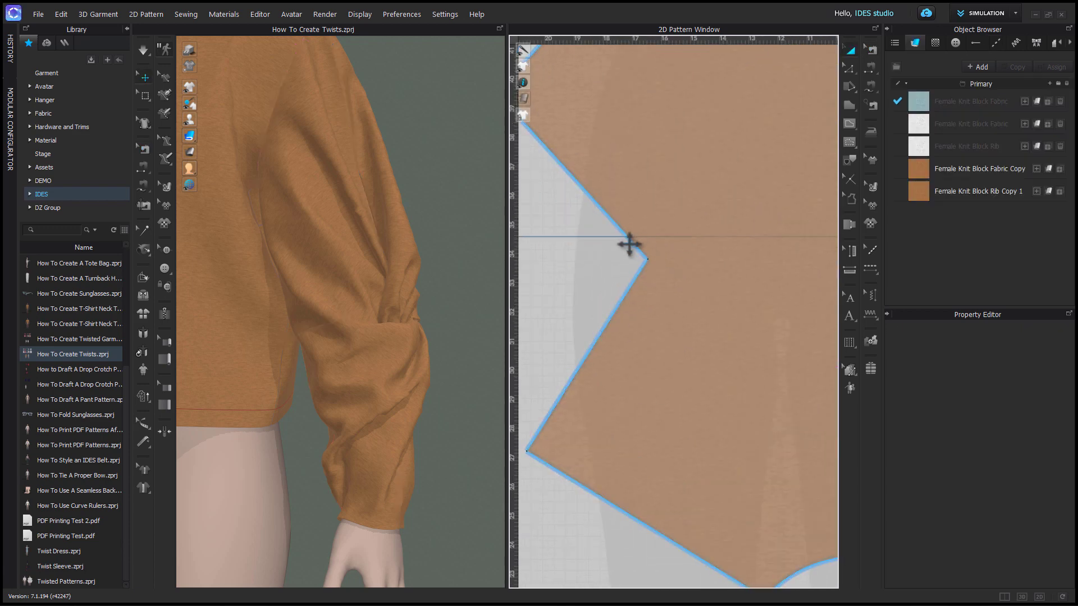
scroll(617, 270, "down", 2)
scroll(593, 303, "down", 3)
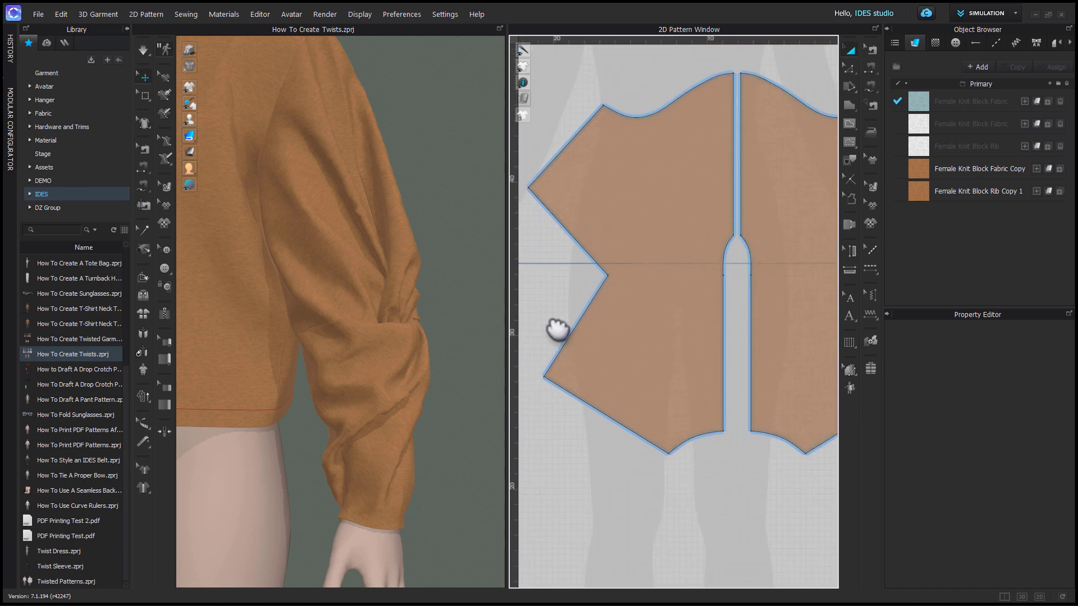
scroll(548, 327, "down", 2)
Inspect the underarm side of the twisted sleeve and the seam joining the lower outer edges of both sleeve halves.
right_click_drag(349, 401, 348, 369)
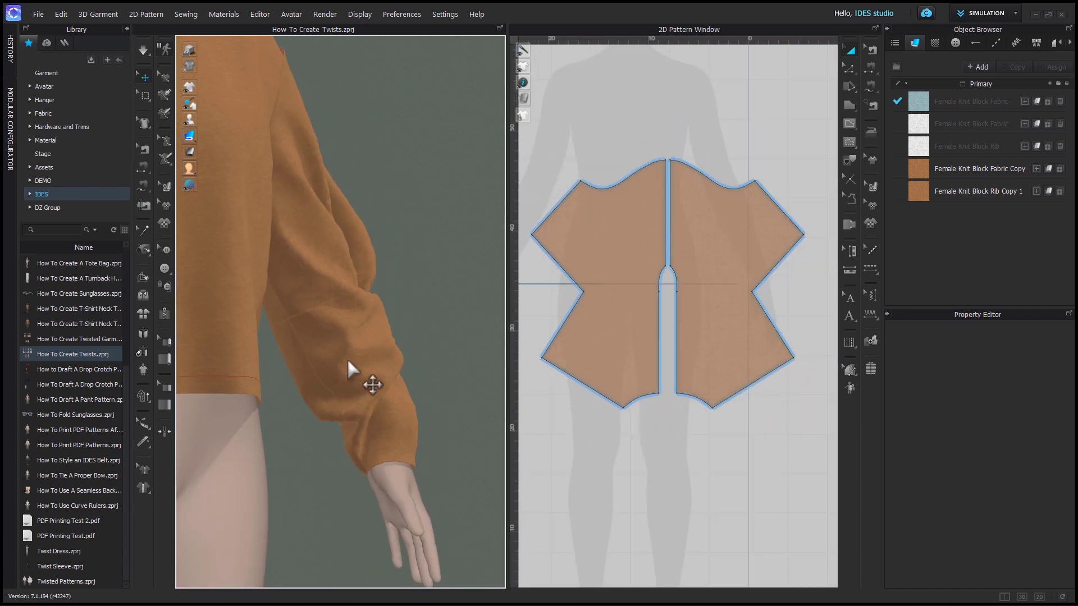
left_click(293, 318)
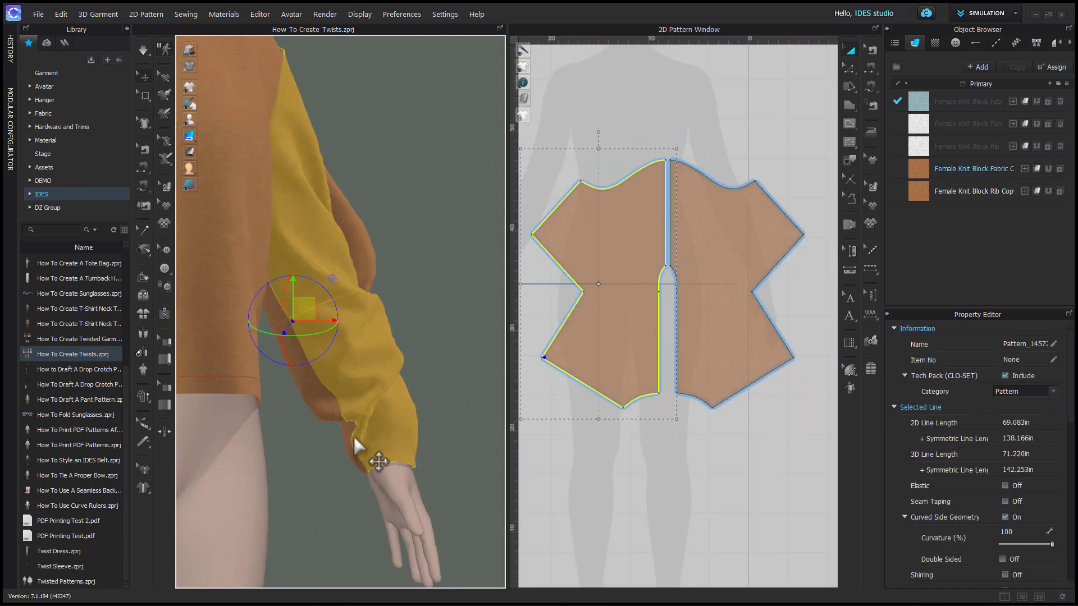
key("b")
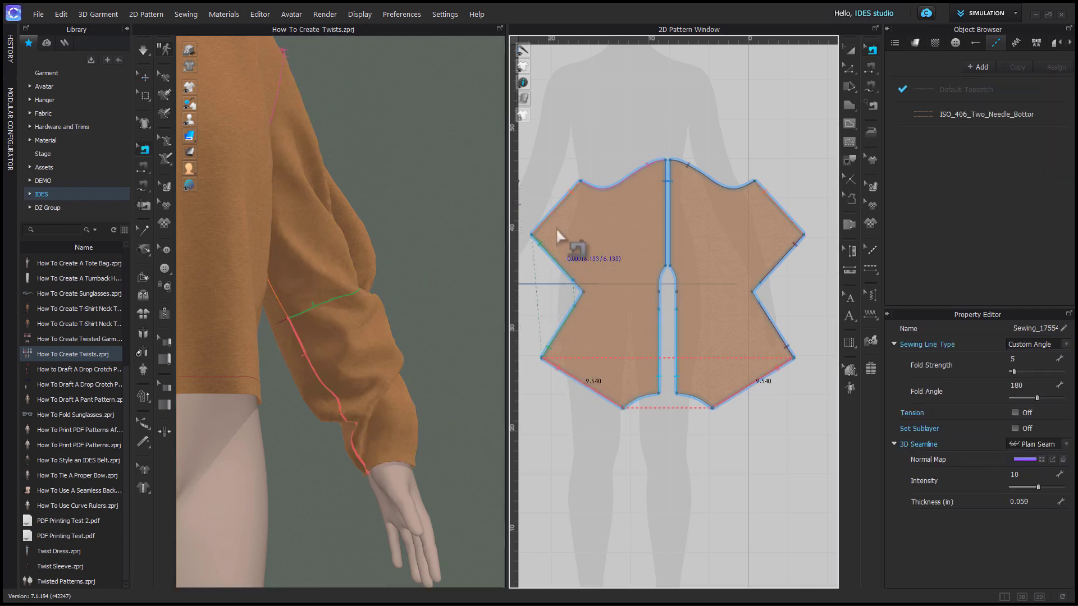
key("a")
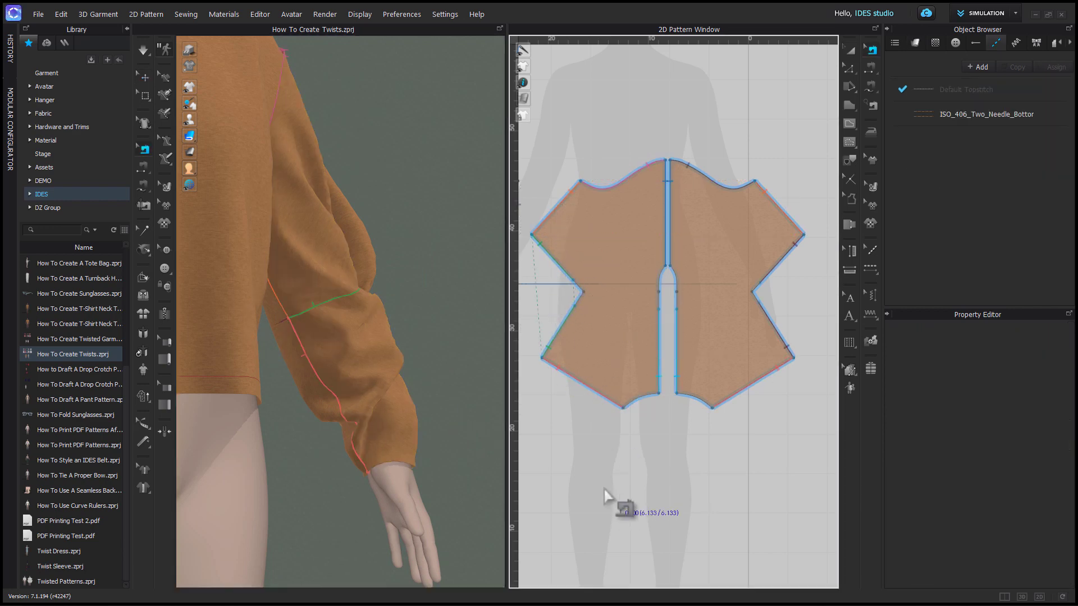
Examine the sleeve twist from the outer side of the arm, highlighting one sleeve half at the twist and near the shoulder.
right_click_drag(425, 408, 236, 411)
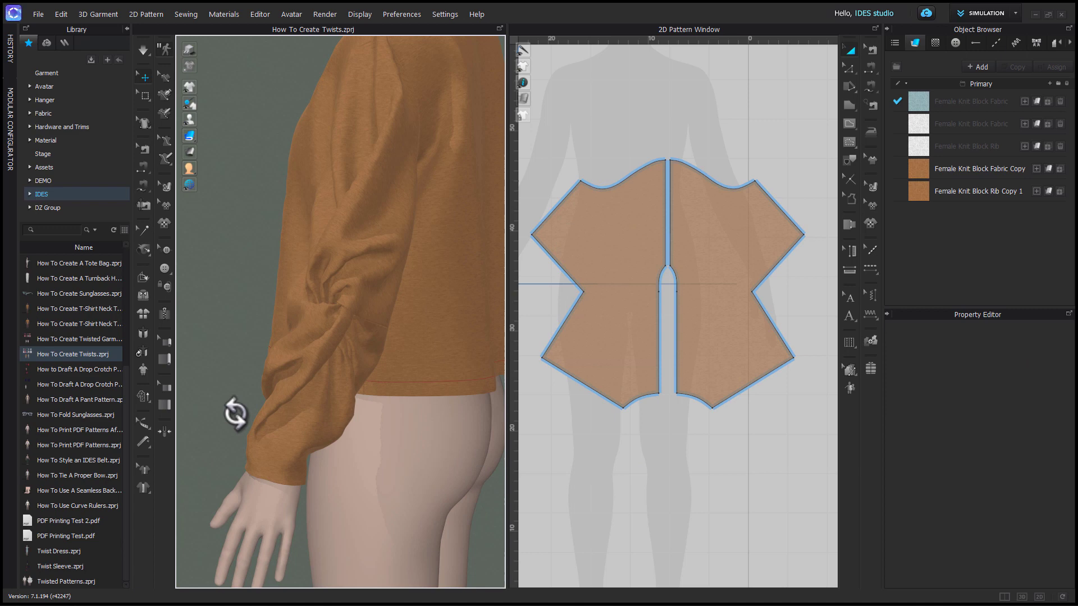
left_click(328, 316)
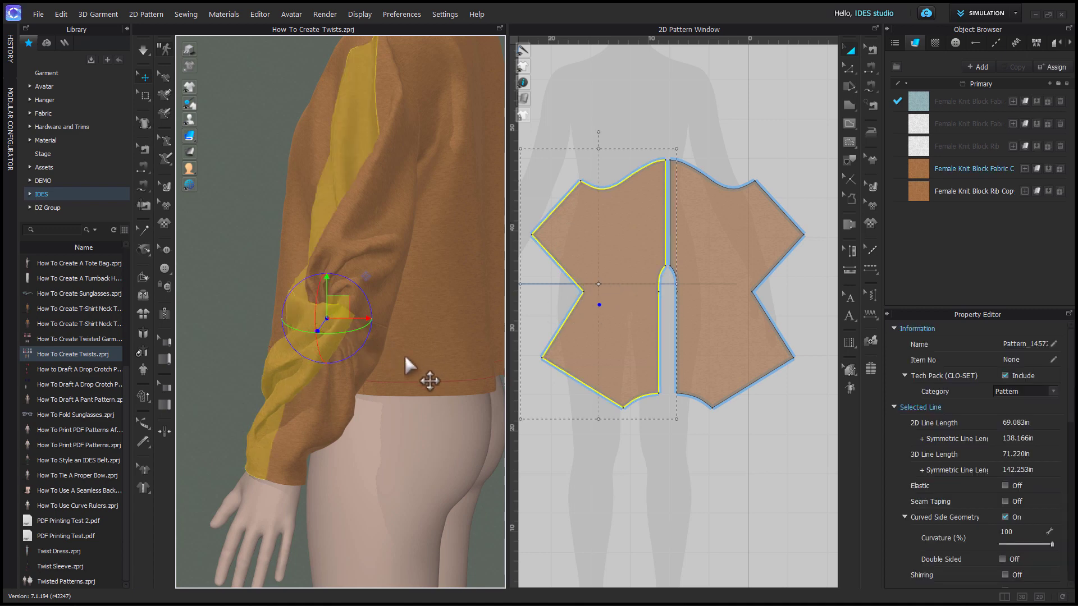
right_click_drag(428, 378, 458, 409)
left_click(640, 476)
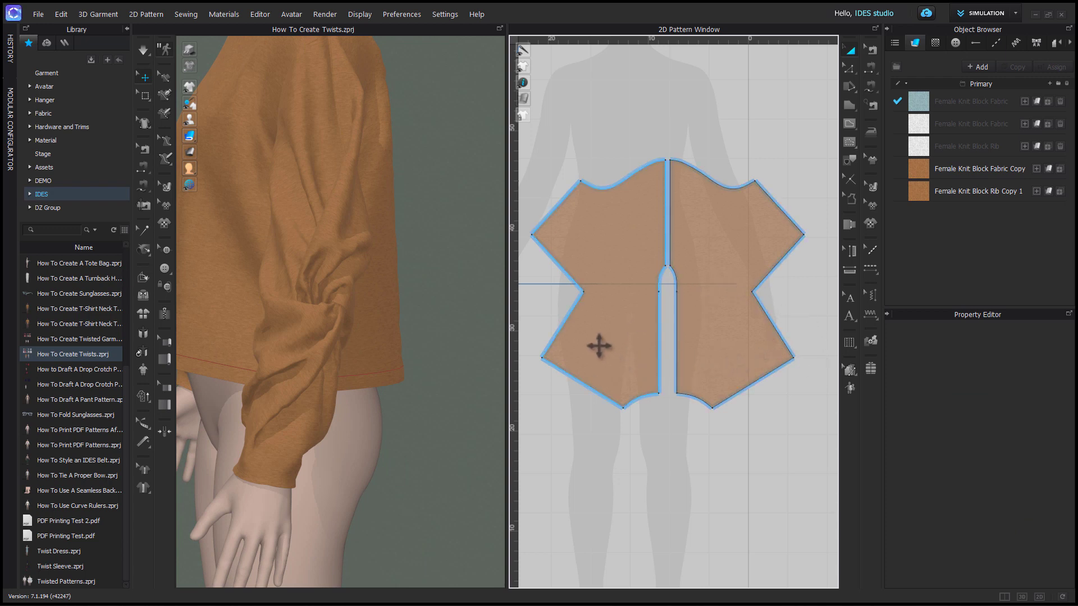
left_click(353, 221)
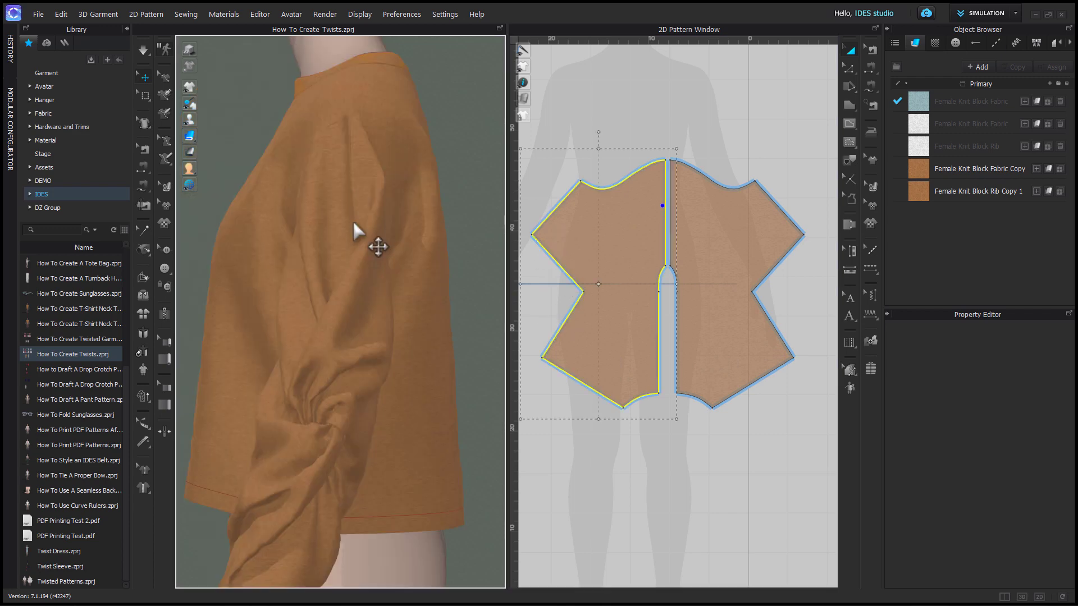
scroll(375, 250, "up", 2)
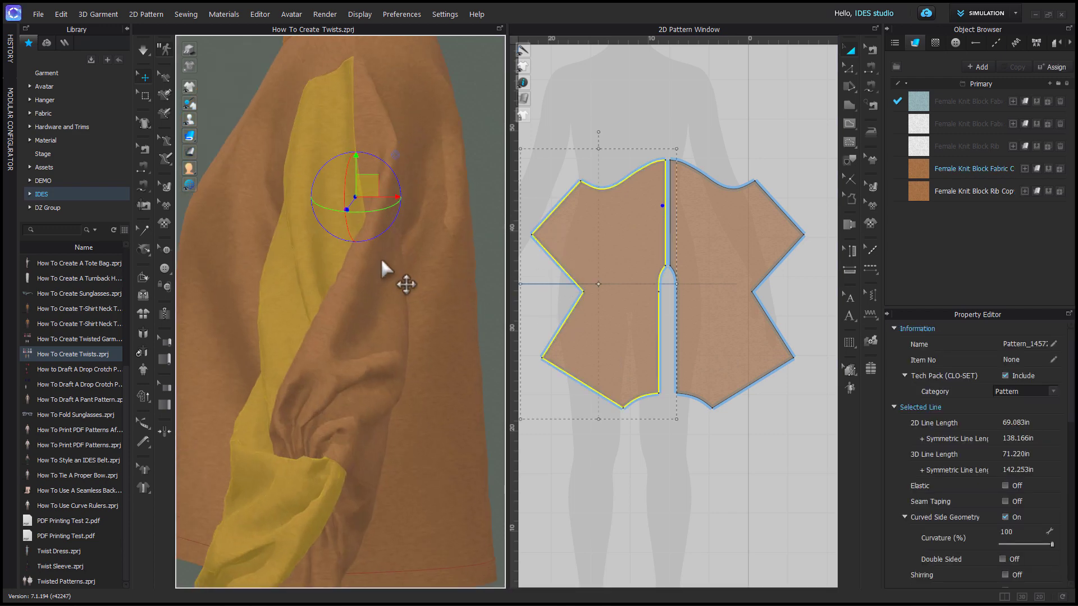
middle_click_drag(381, 257, 373, 399)
mouse_move(373, 399)
right_mouse_down()
mouse_move(461, 395)
mouse_move(373, 393)
right_mouse_up()
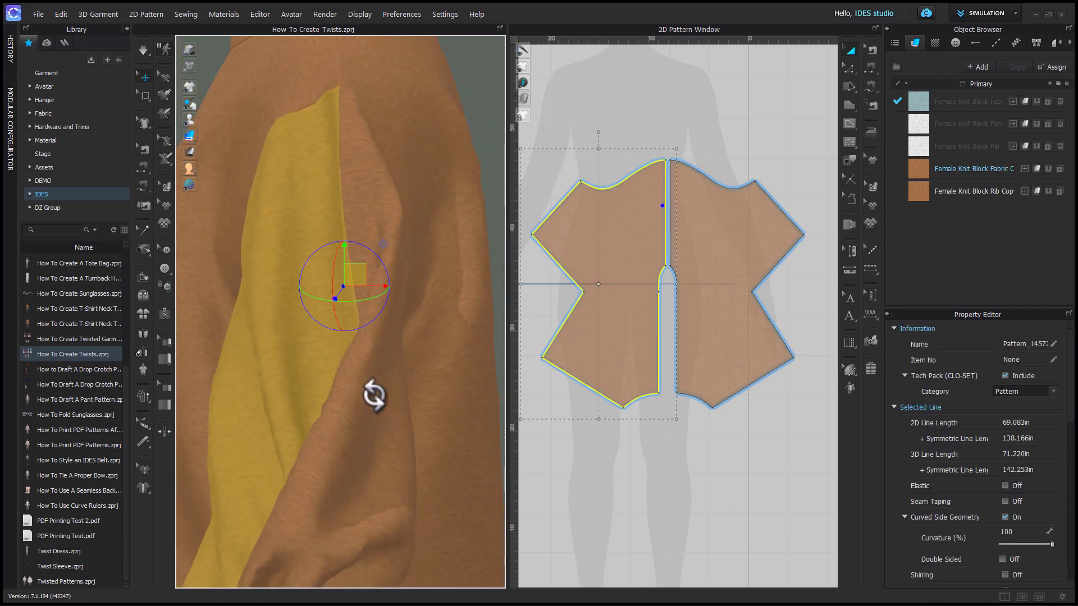
left_click(689, 439)
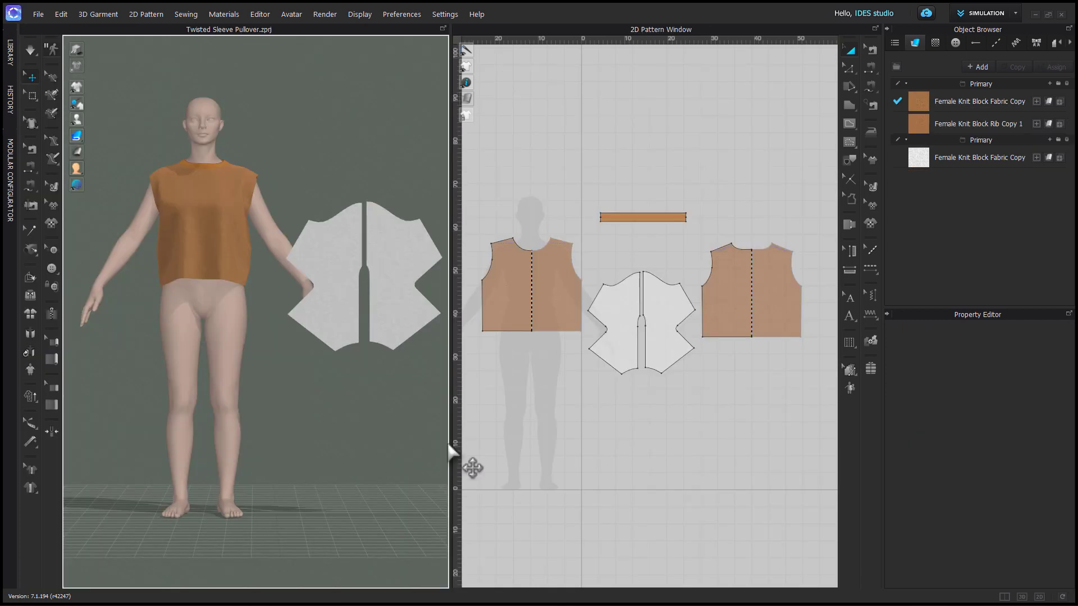
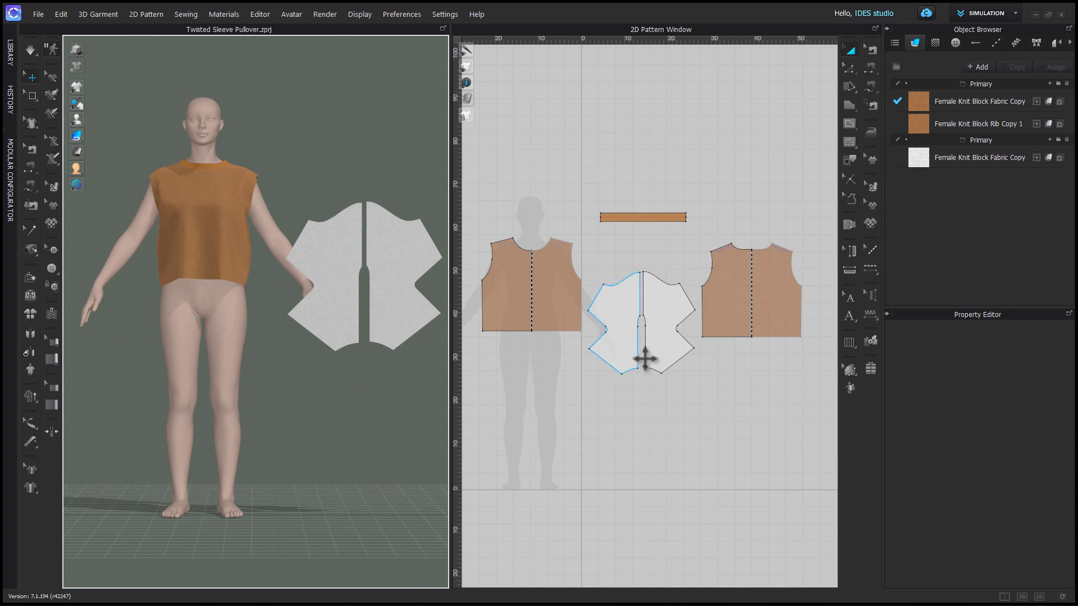
Rotate both white sleeve pieces together and position them lengthwise beside the avatar's arm.
left_click(615, 336)
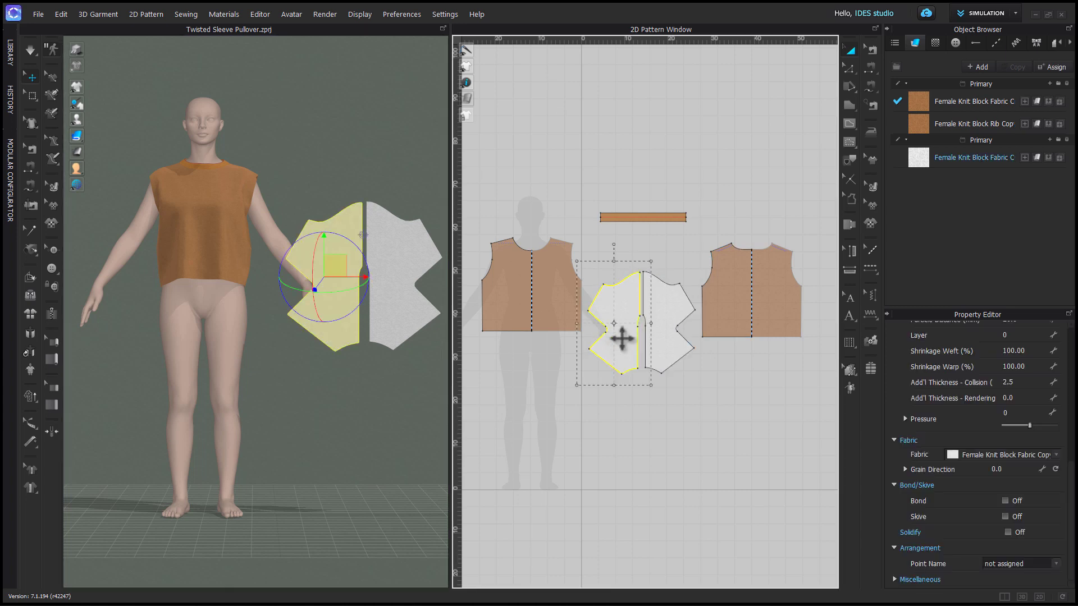
left_click(670, 348, "shift")
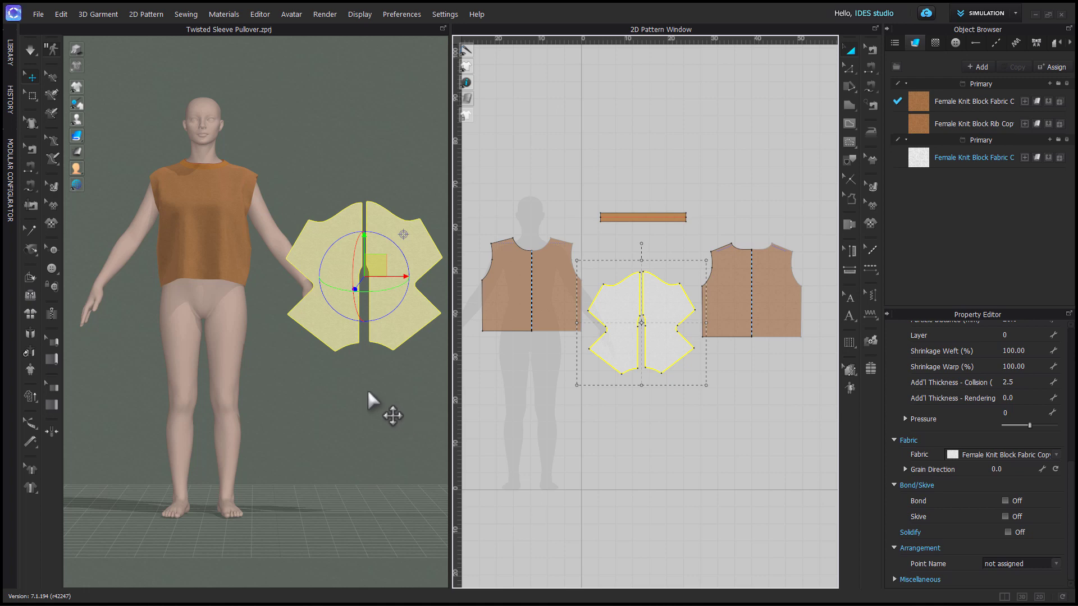
middle_click_drag(391, 399, 386, 461)
left_click_drag(369, 334, 343, 295)
left_click_drag(353, 312, 467, 301)
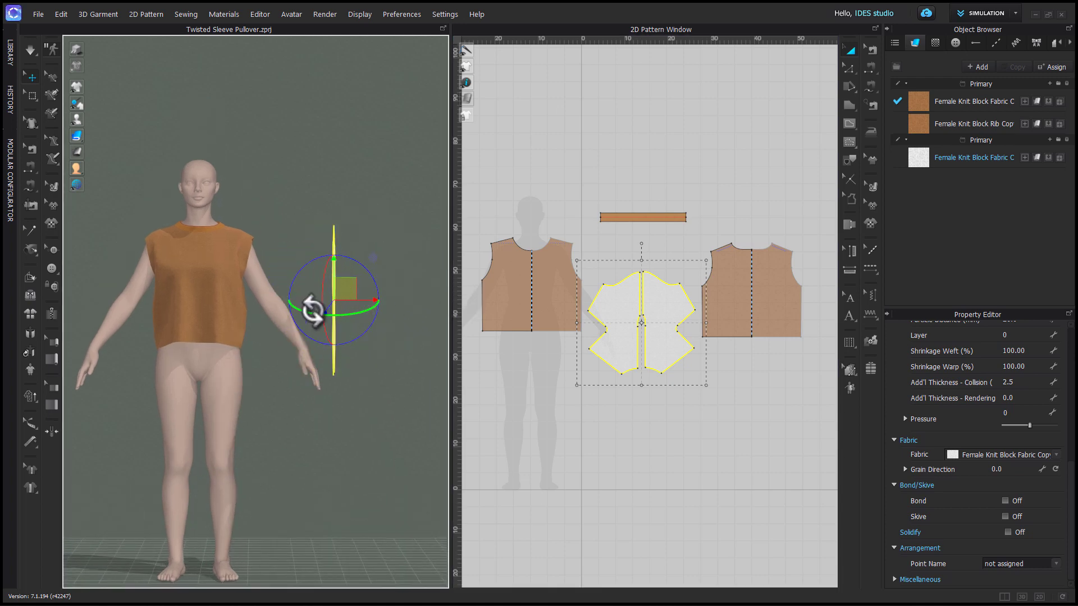
left_click_drag(305, 266, 288, 286)
right_click_drag(414, 392, 373, 513)
left_click(380, 469)
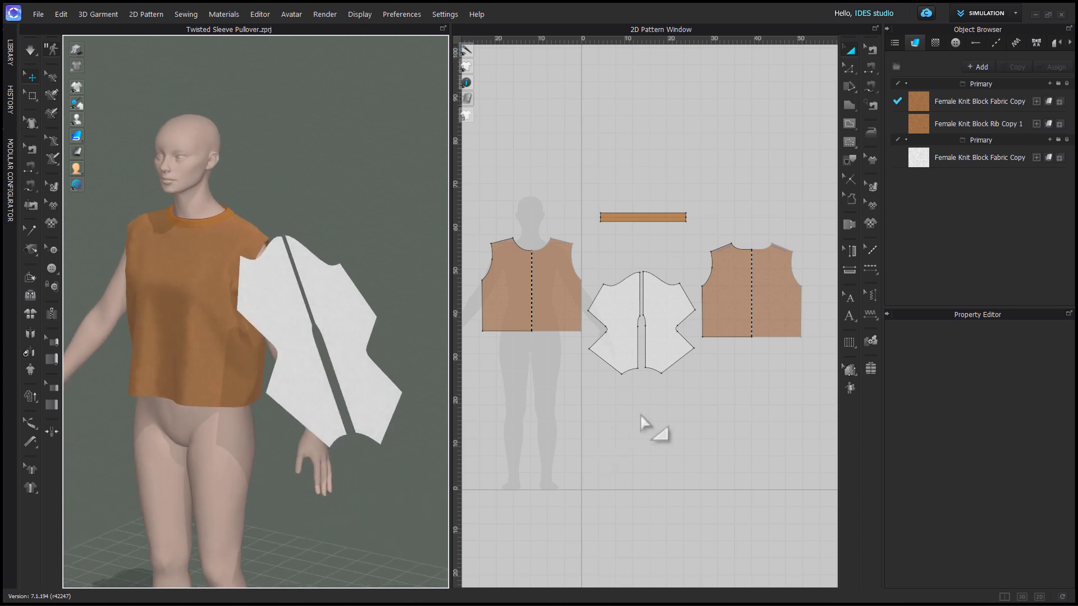
Free-sew the cap curve of the front sleeve half to the adjacent armhole of the front bodice.
key("m")
scroll(639, 286, "up", 5)
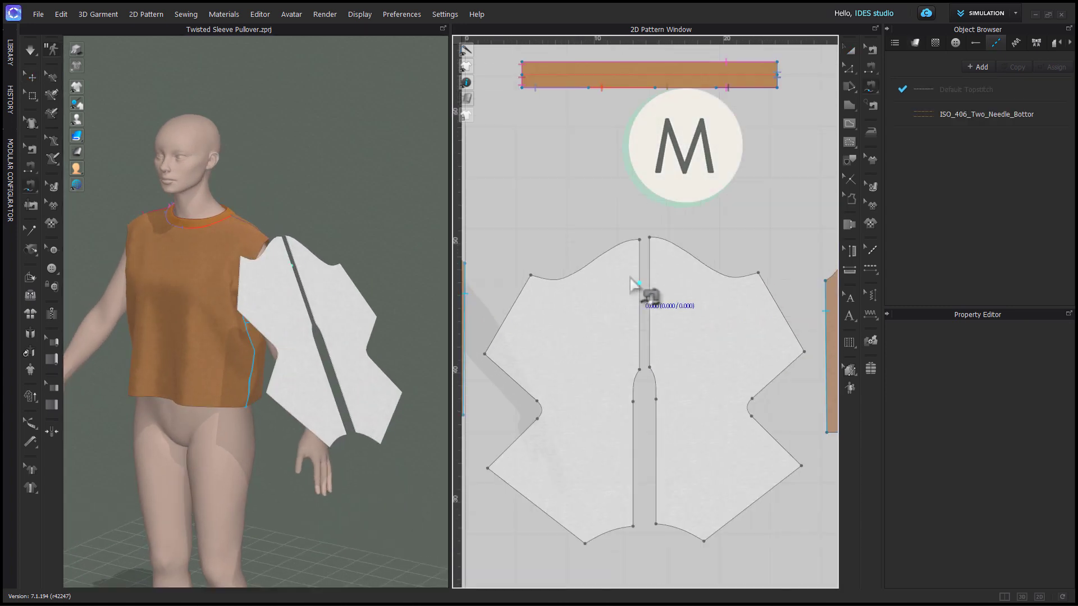
left_click(639, 241)
left_click(531, 275)
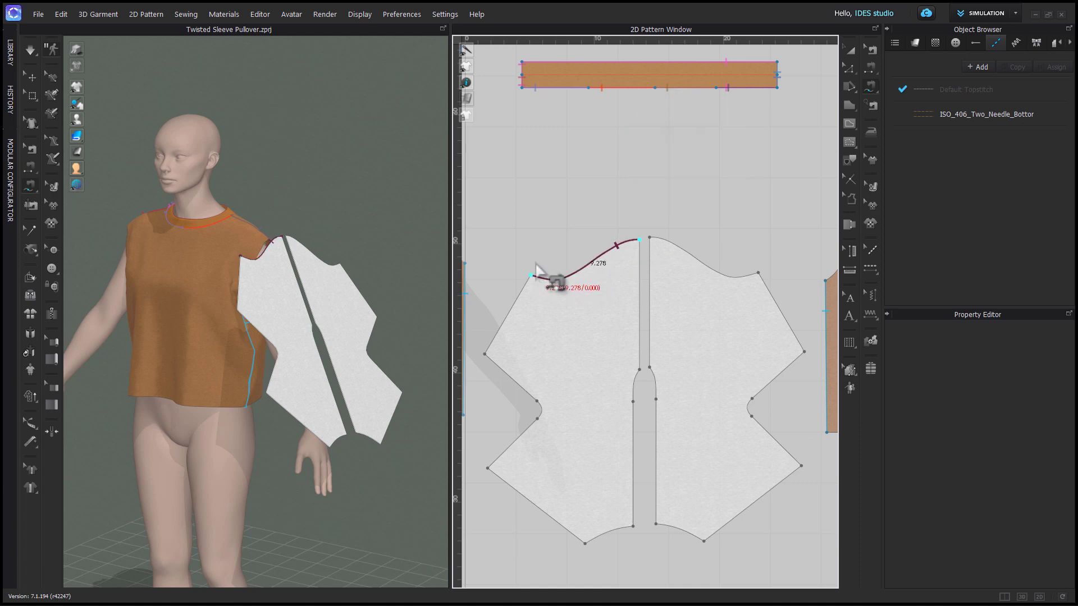
scroll(578, 277, "down", 2)
middle_click_drag(578, 278, 739, 314)
left_click(620, 216)
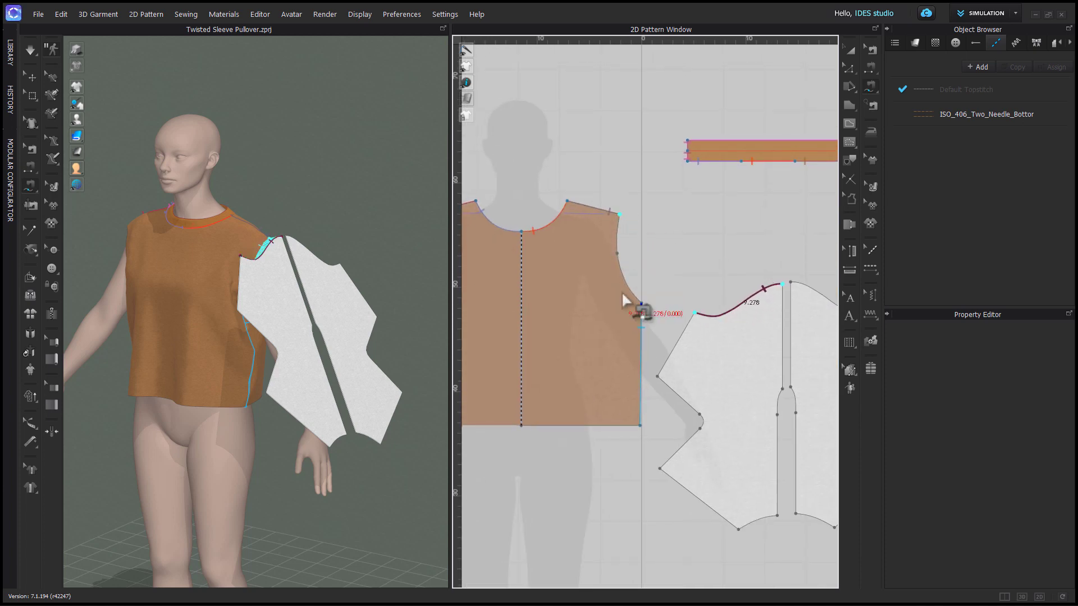
left_click(642, 304)
Free-sew the cap curve of the back sleeve half to the adjacent armhole of the back bodice.
scroll(668, 307, "down", 3)
middle_click_drag(691, 309, 640, 304)
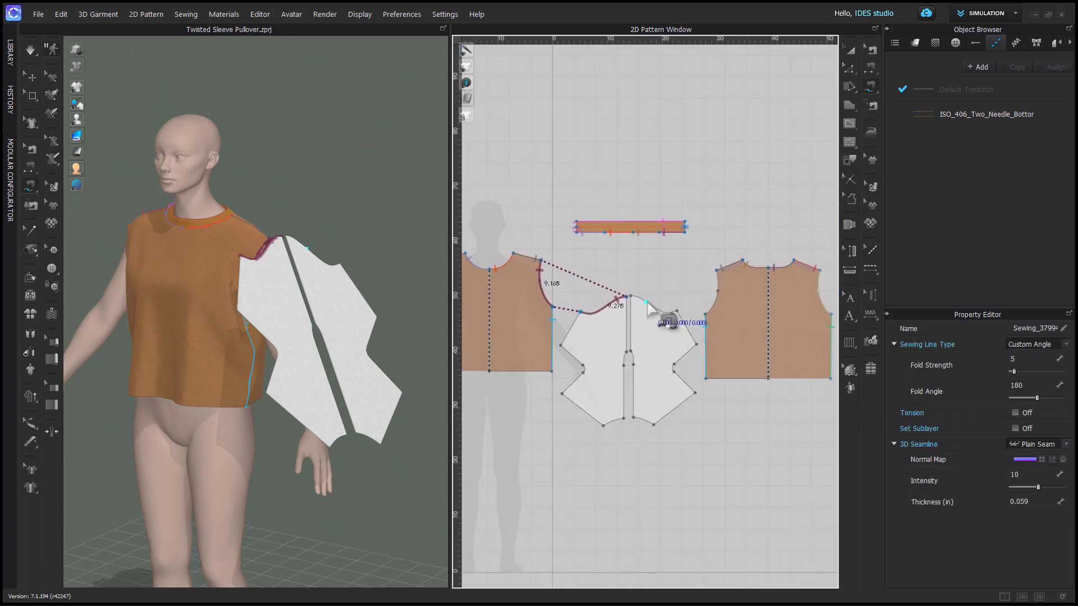
left_click(631, 297)
left_click(678, 310)
left_click(717, 272)
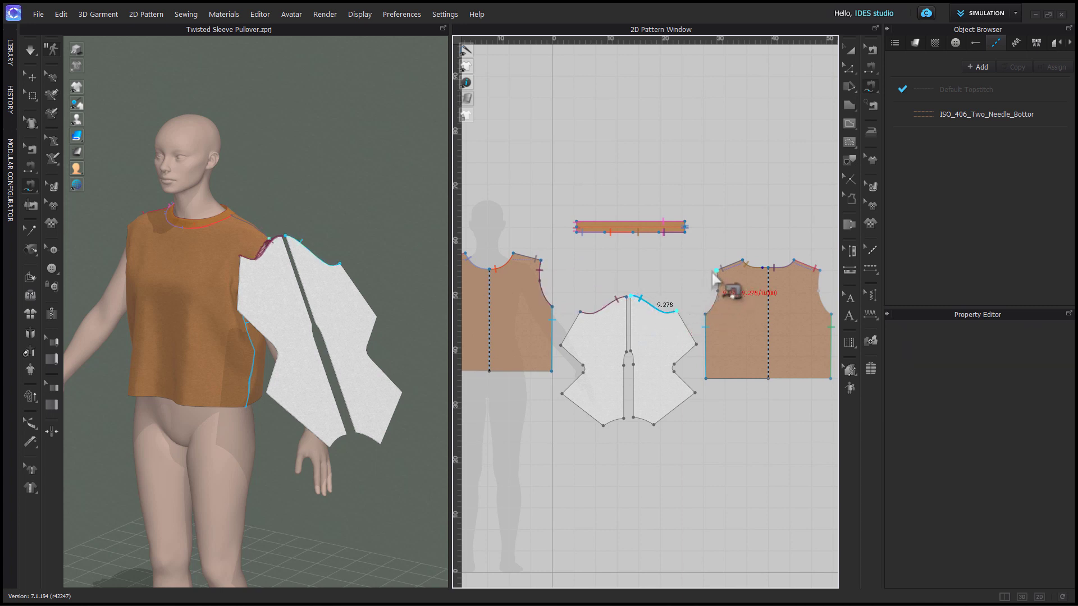
left_click(706, 316)
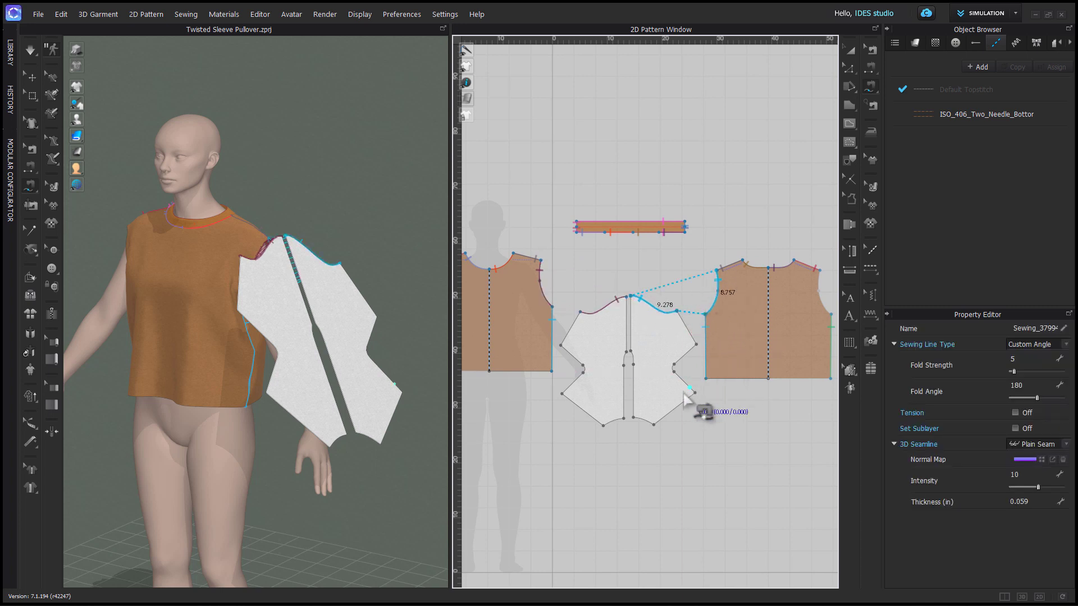
Segment-sew the straight centre edges of the two sleeve halves together above the slit.
key("n")
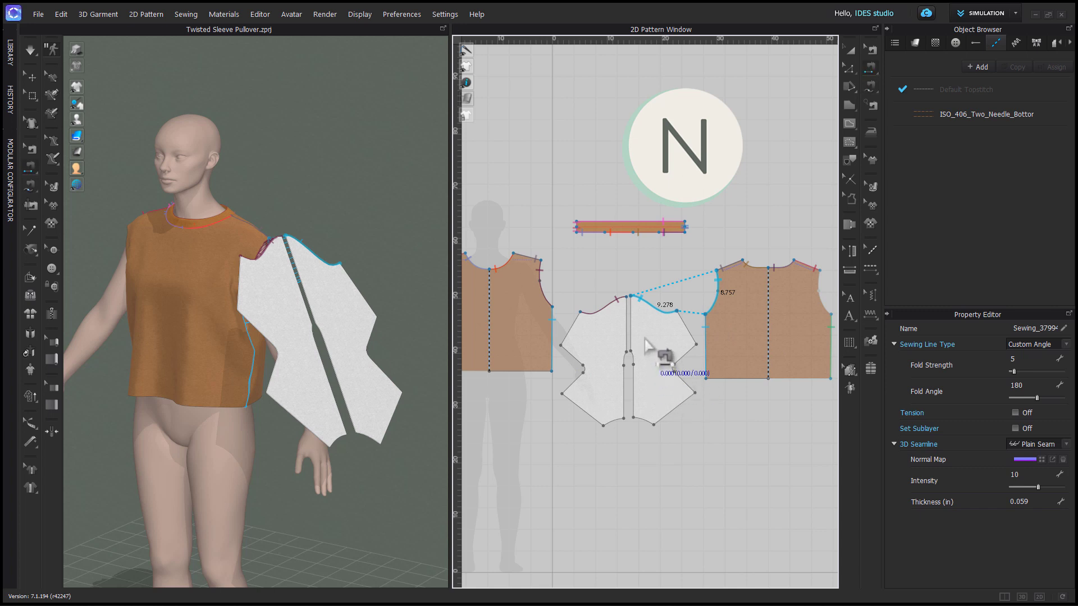
left_click(630, 314)
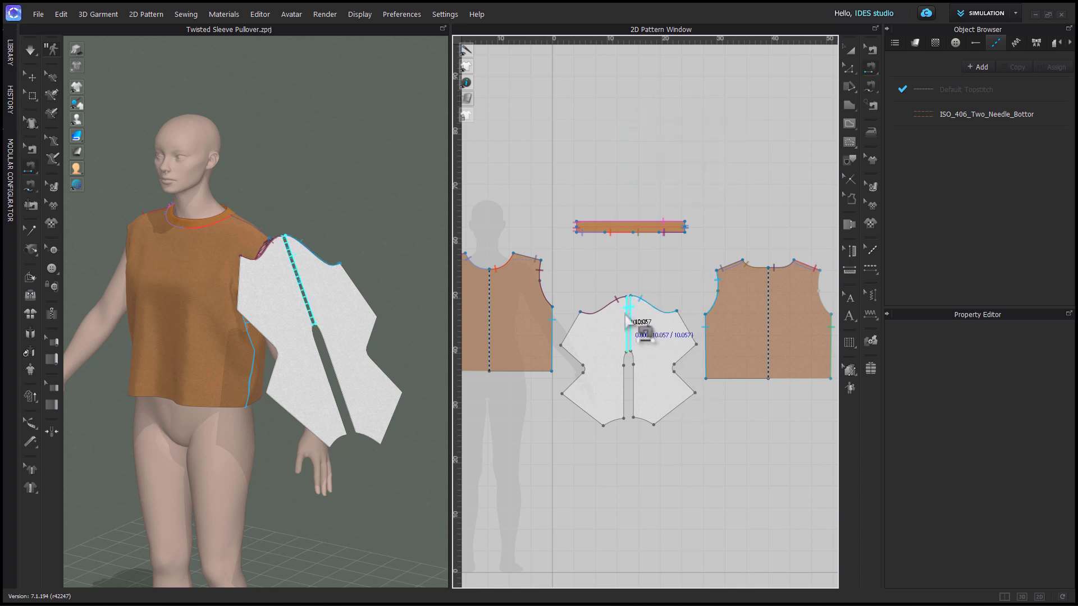
left_click(626, 316)
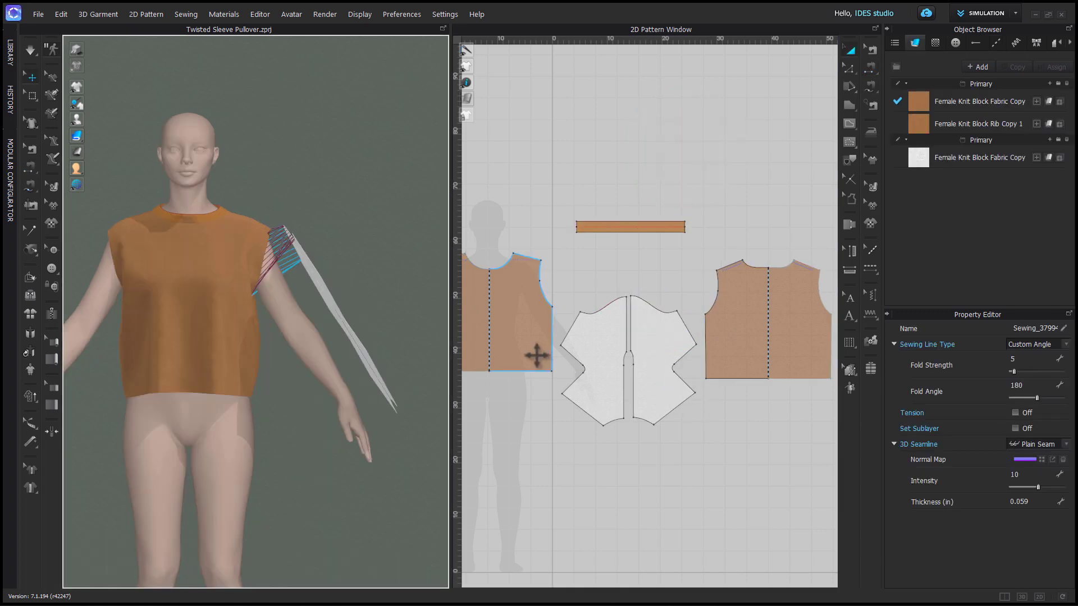
Check the particle distance and additional collision thickness of the front bodice and the back sleeve half.
left_click(538, 356)
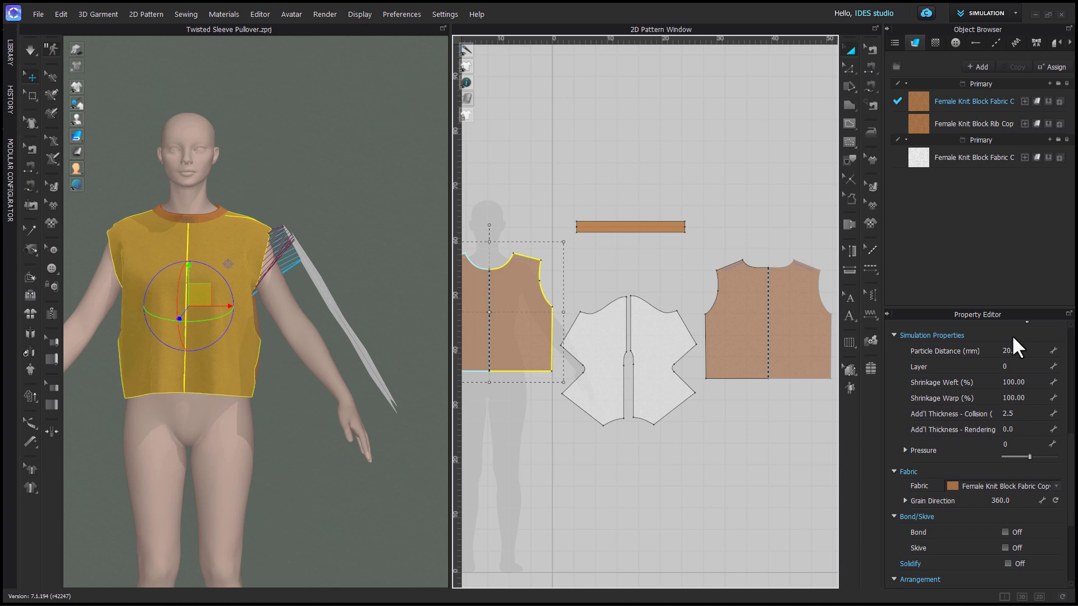
left_click(1010, 350)
left_click(1020, 413)
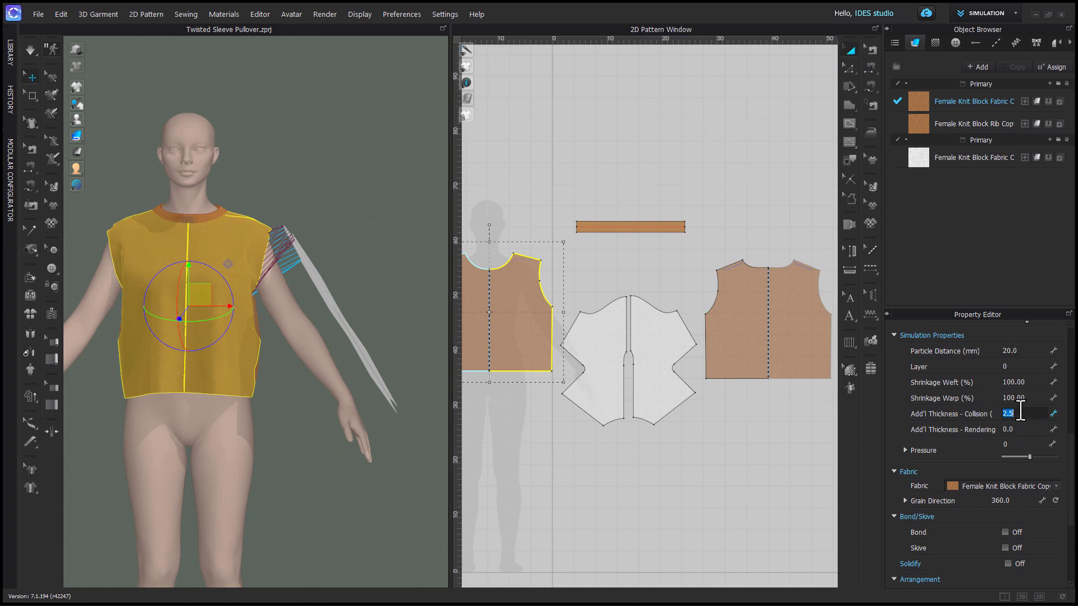
left_click(667, 402)
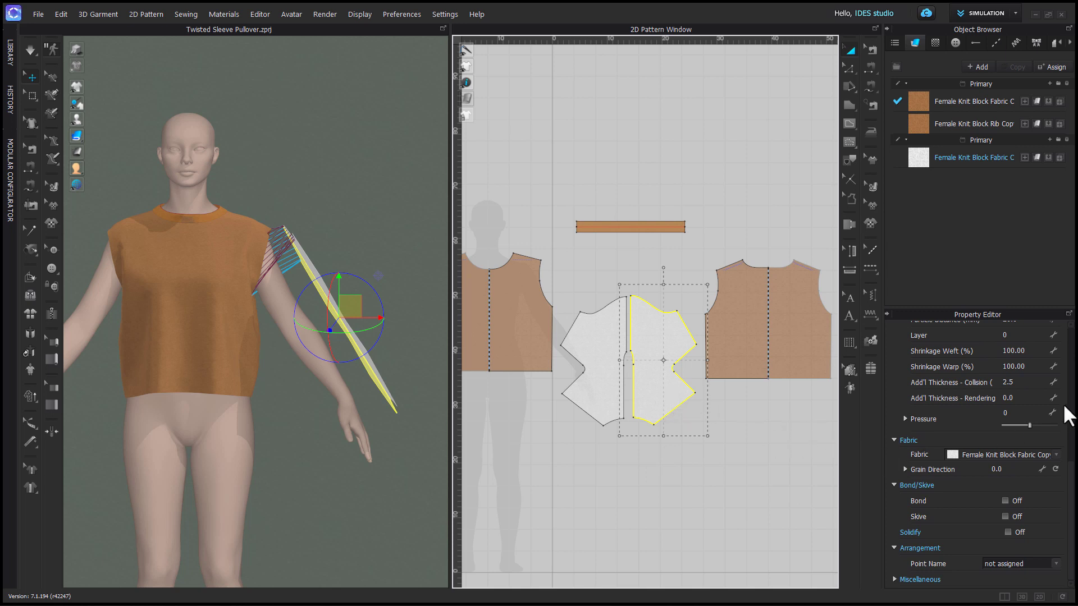
scroll(1033, 397, "up", 1)
Apply Strengthen to both sleeve halves.
left_click(595, 376)
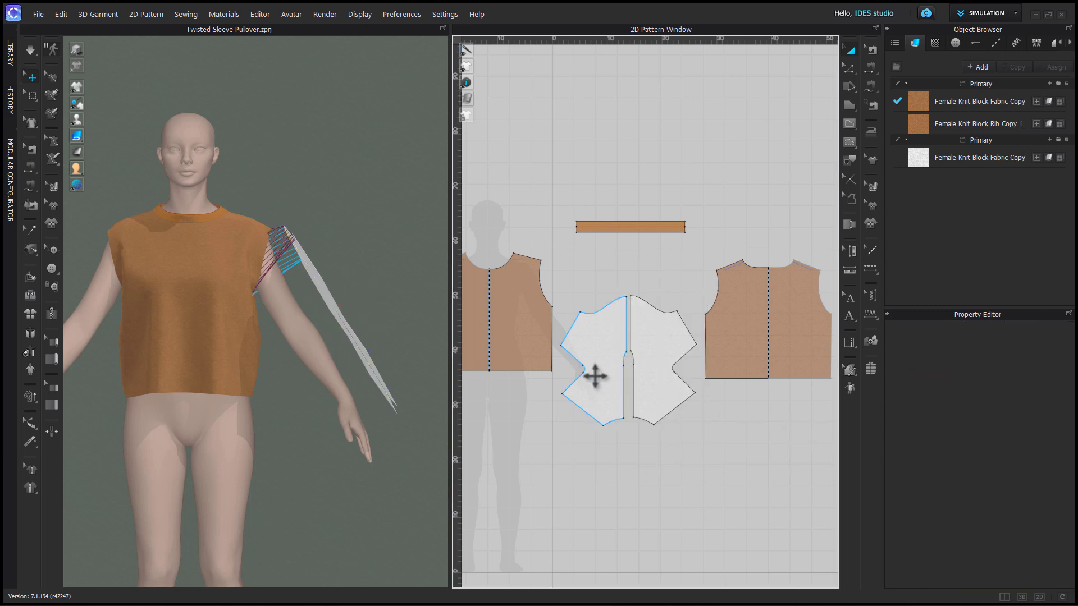
left_click(652, 384, "shift")
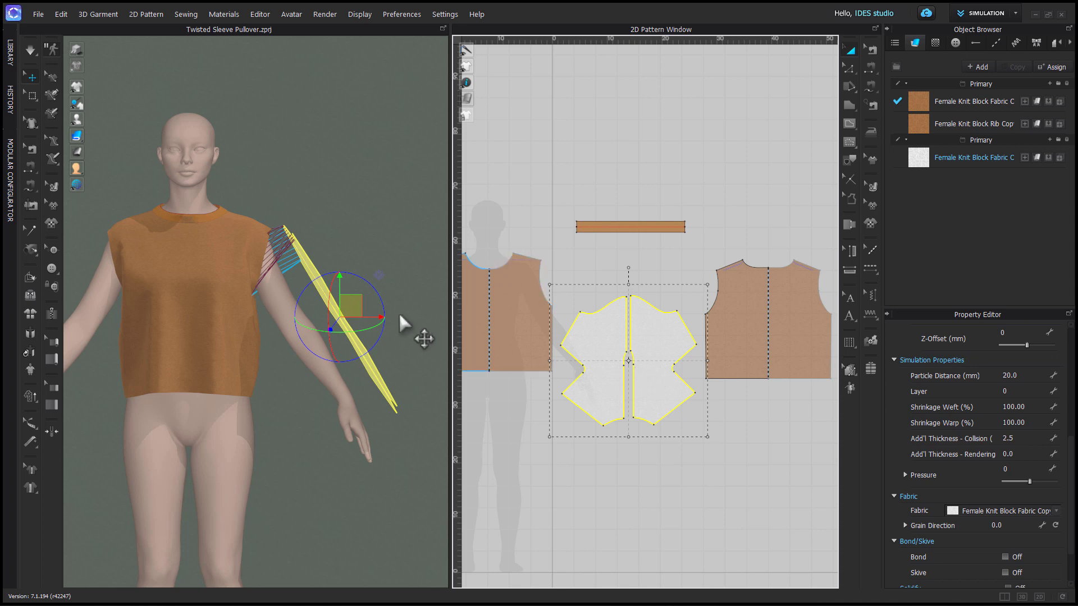
right_click(353, 306)
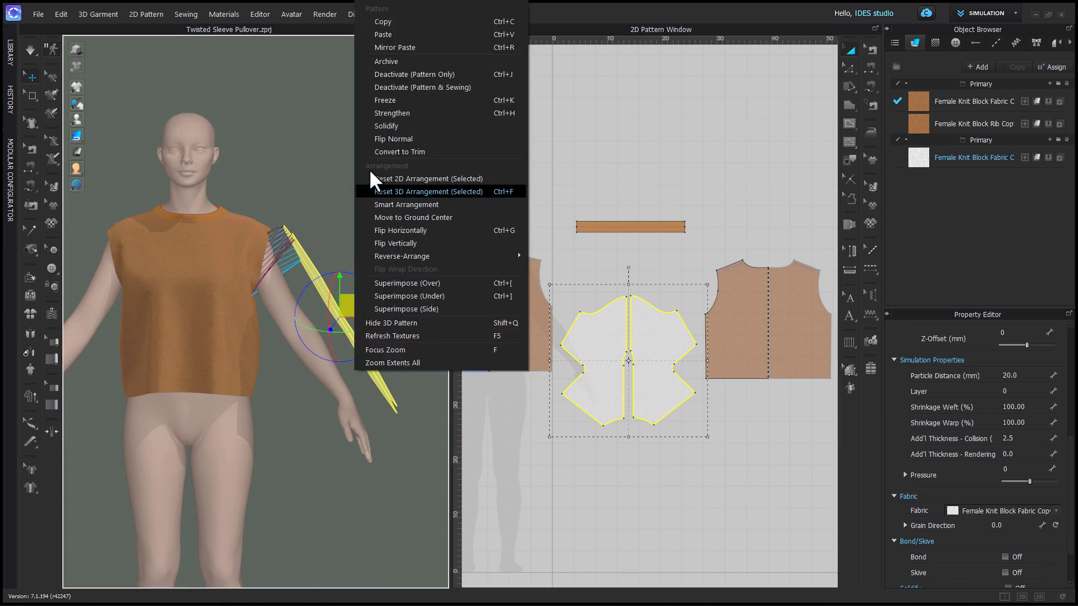
left_click(391, 114)
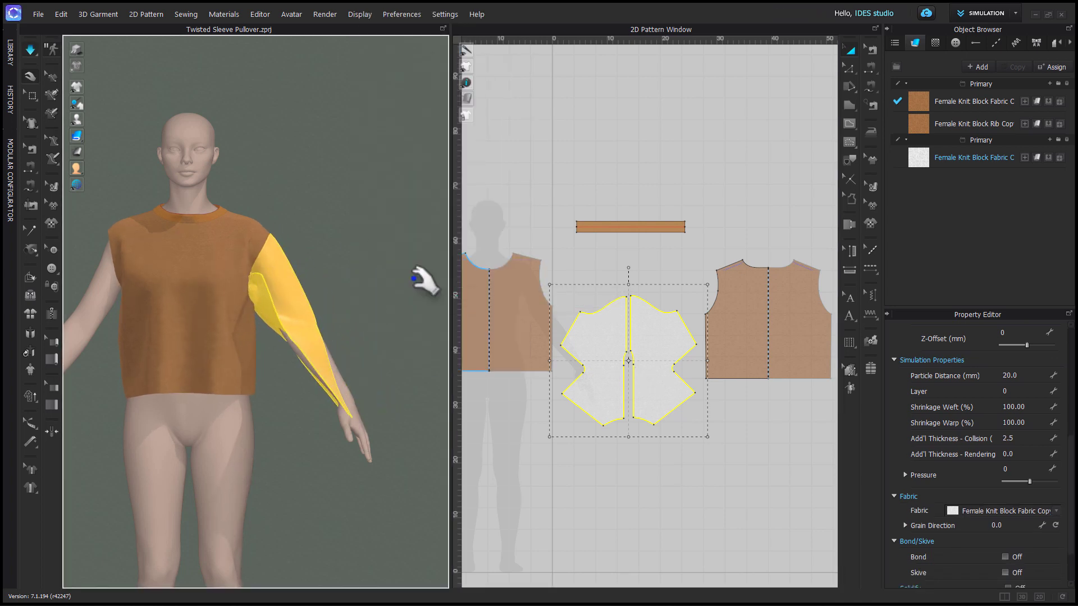
Simulate the garment and pull the sleeve halves into place around the arm.
right_click_drag(350, 362, 291, 380)
left_click_drag(224, 297, 303, 473)
right_click_drag(294, 428, 269, 365)
key("space")
key("space")
right_click_drag(251, 444, 231, 381)
scroll(231, 370, "up", 3)
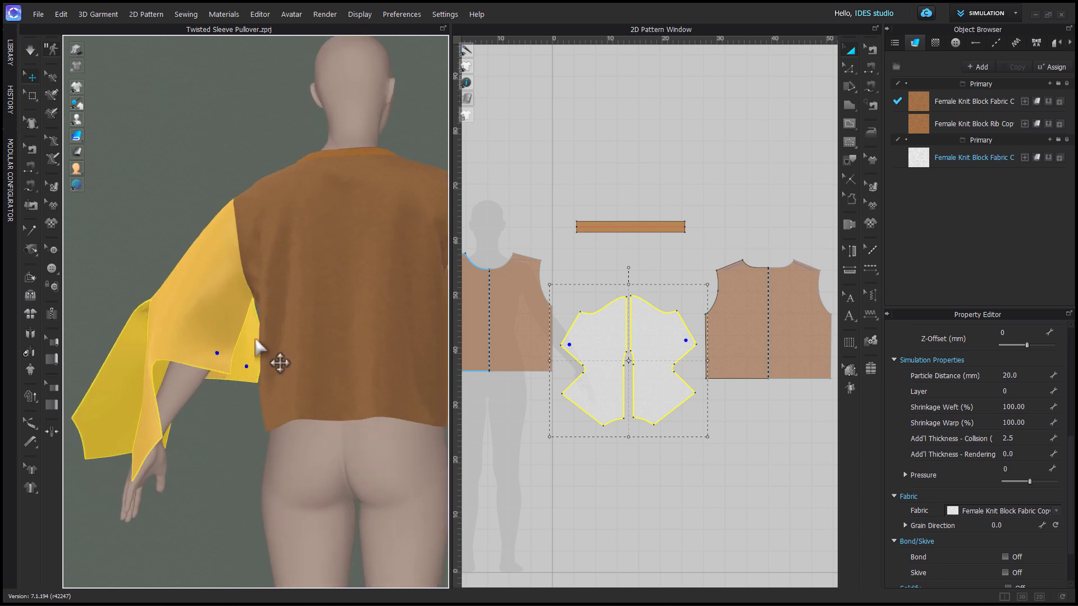
Segment-sew the angled upper side edges below the caps of both sleeve halves together as the underarm seam.
left_click(538, 459)
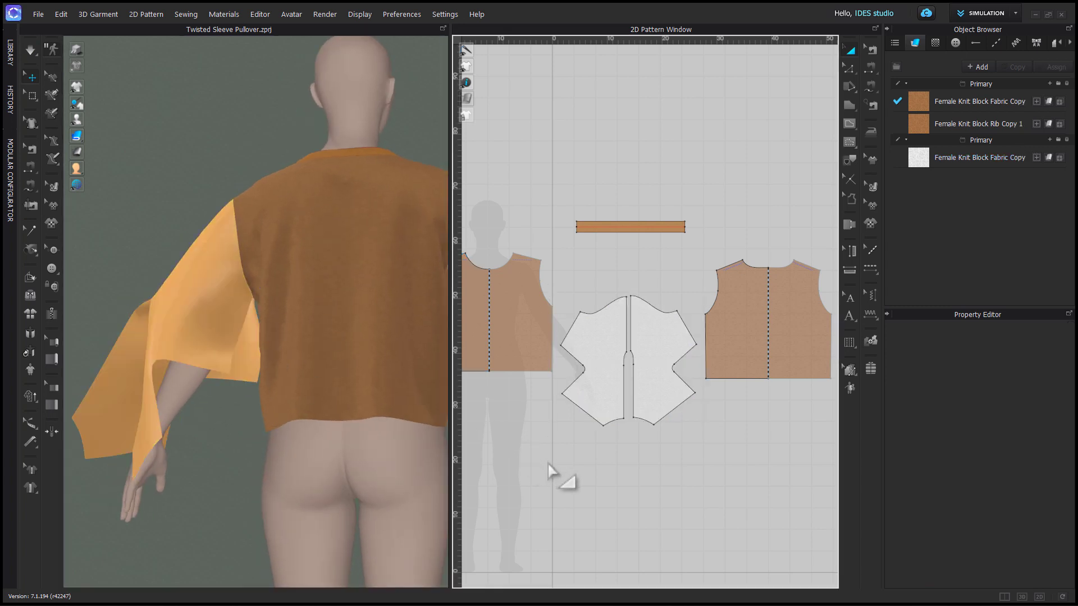
key("n")
left_click(584, 324)
left_click(692, 327)
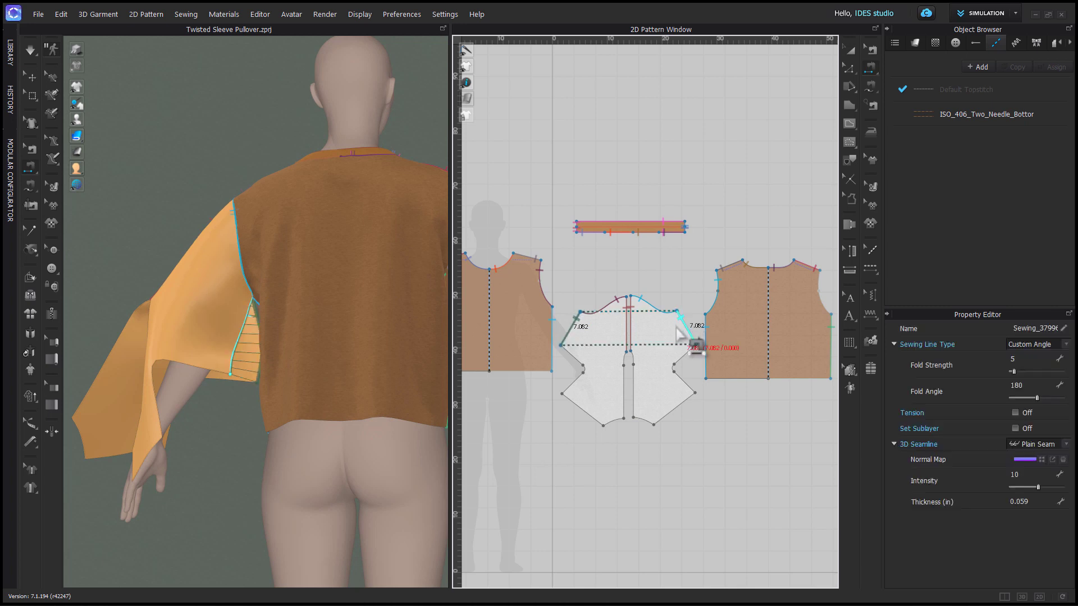
Simulate the closed underarm seam and pull the front sleeve half's lower outer corner forward, away from the arm.
key("q")
right_click_drag(211, 423, 320, 450)
left_click(211, 422)
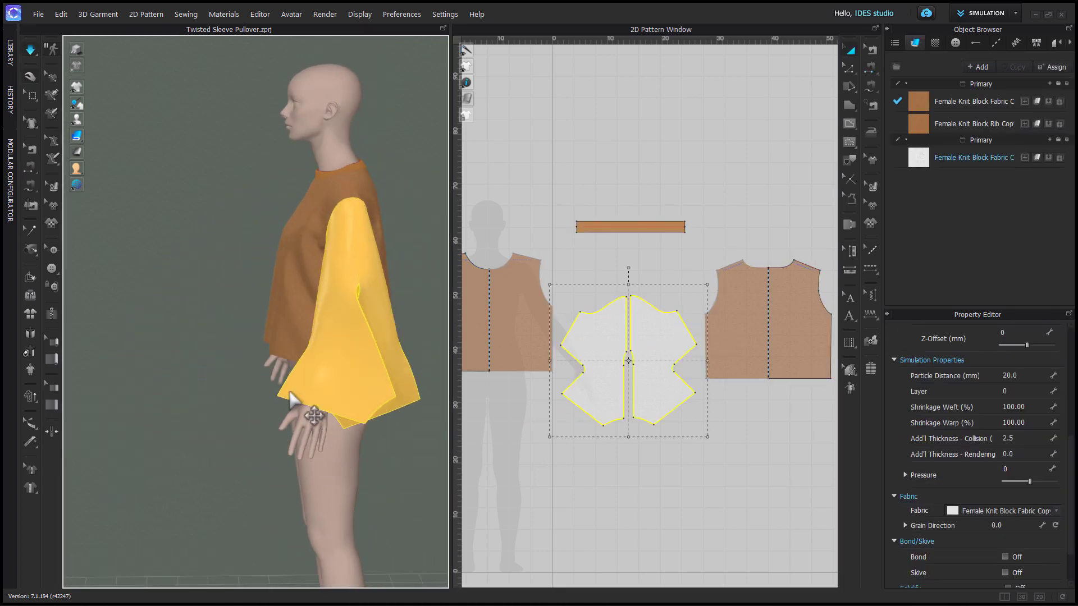
left_click_drag(290, 400, 225, 360)
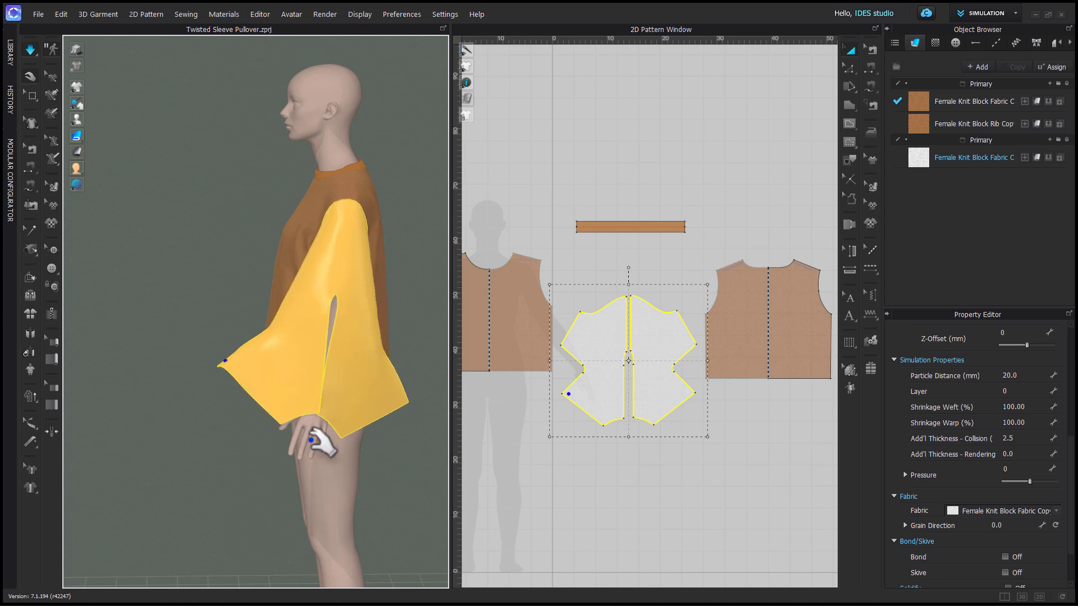
right_click_drag(354, 517, 330, 496)
scroll(351, 486, "up", 3)
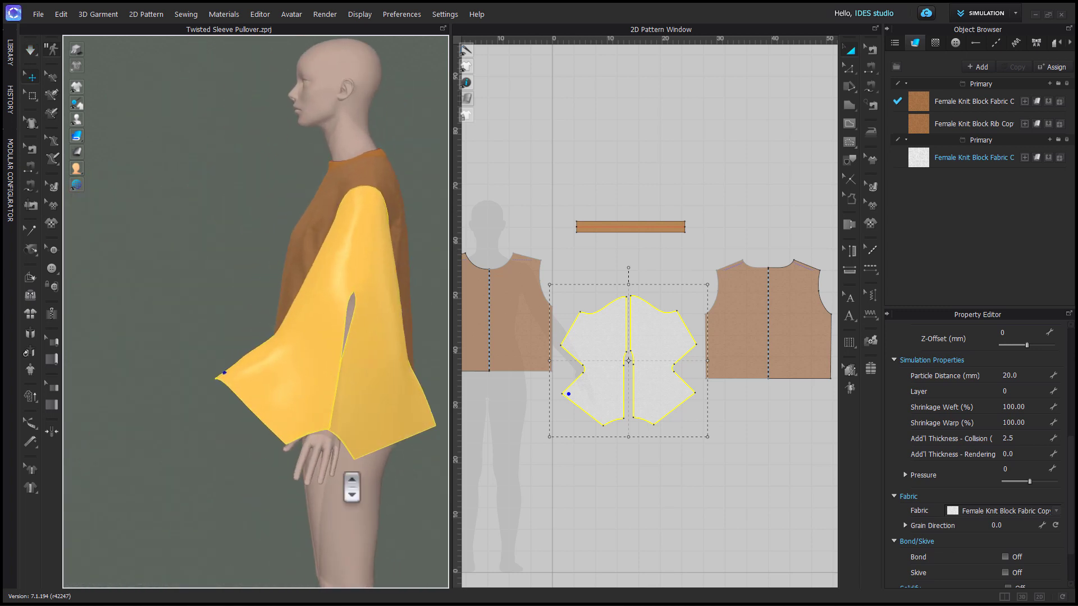
middle_click_drag(351, 487, 275, 481)
right_click_drag(275, 482, 323, 498)
middle_click_drag(322, 498, 329, 491)
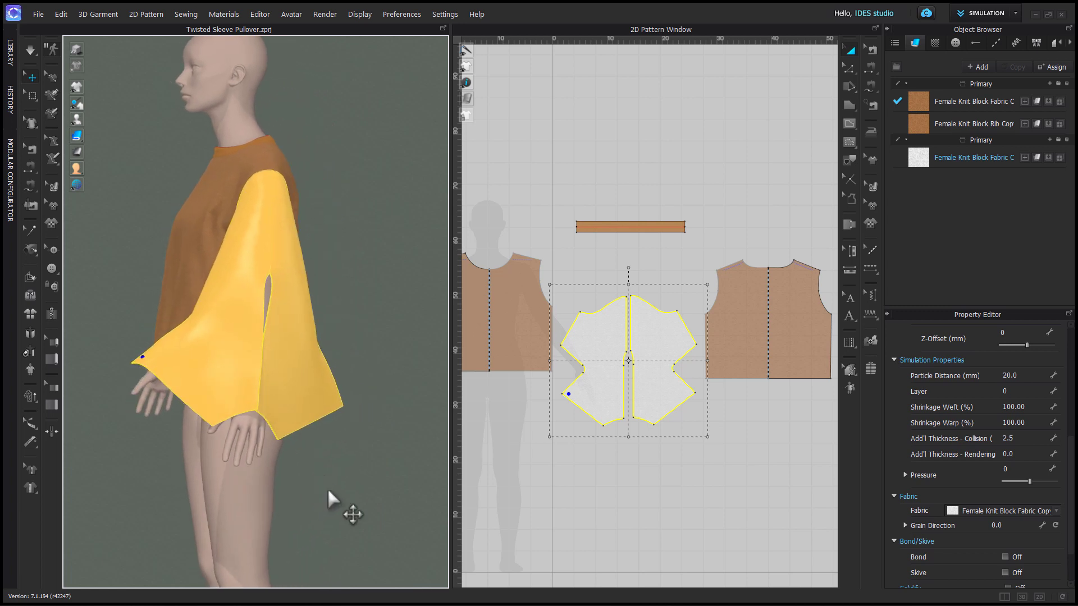
Pin the angled lower edge and the curved bottom edge of the front sleeve half with Pin (Box).
left_click(32, 95)
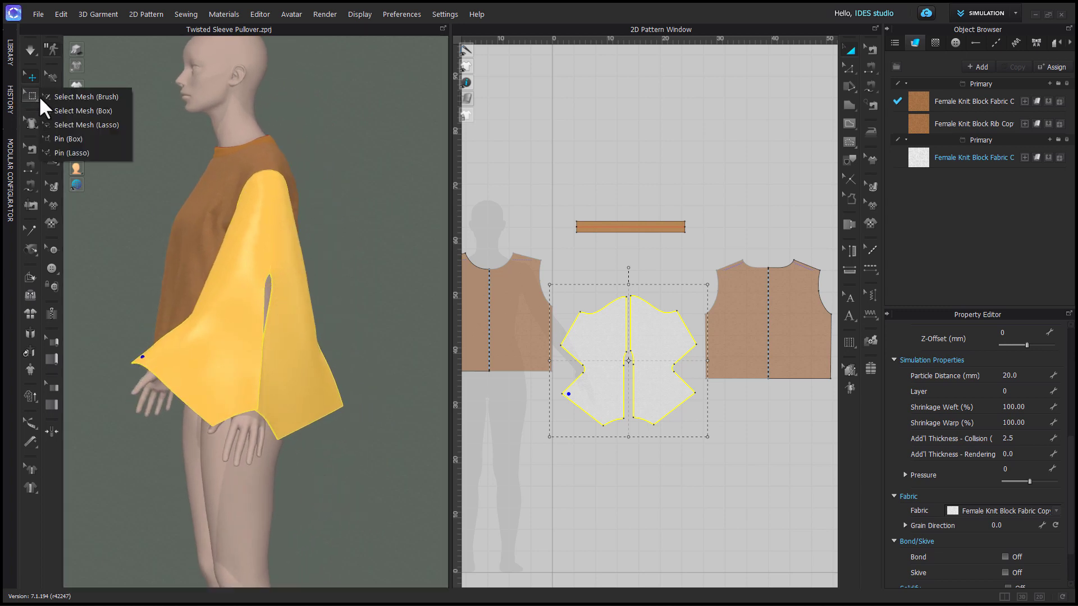
left_click(75, 139)
scroll(616, 476, "up", 6)
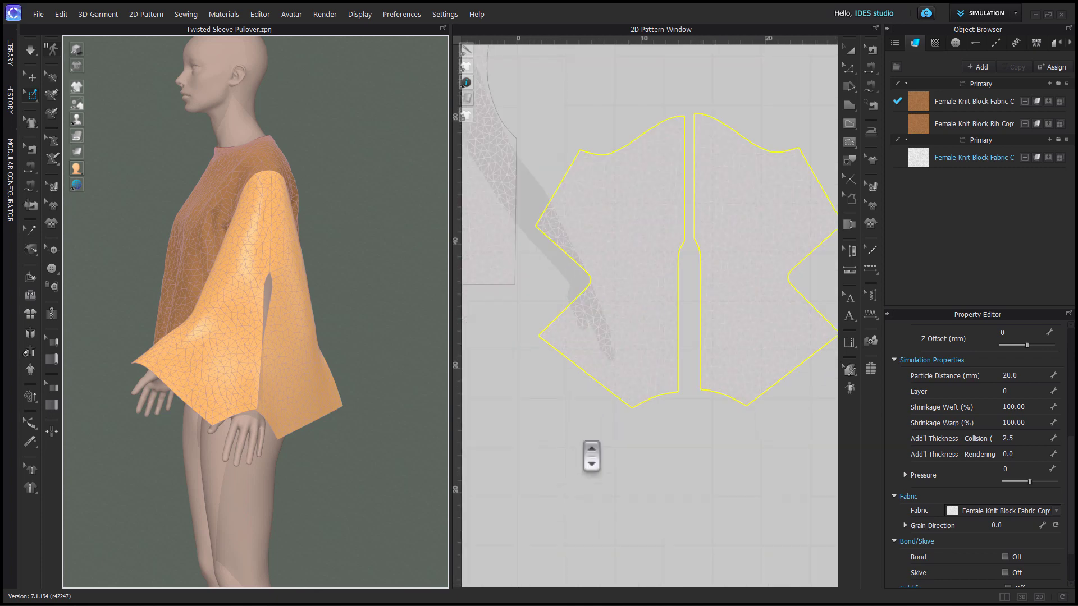
scroll(551, 409, "up", 2)
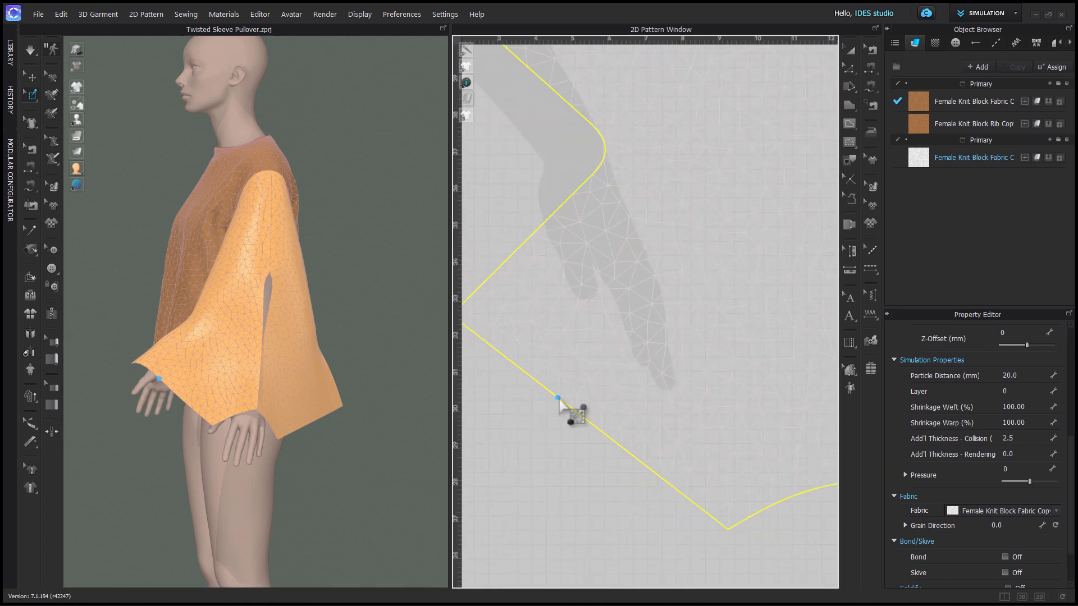
left_click(561, 445)
scroll(558, 466, "down", 2)
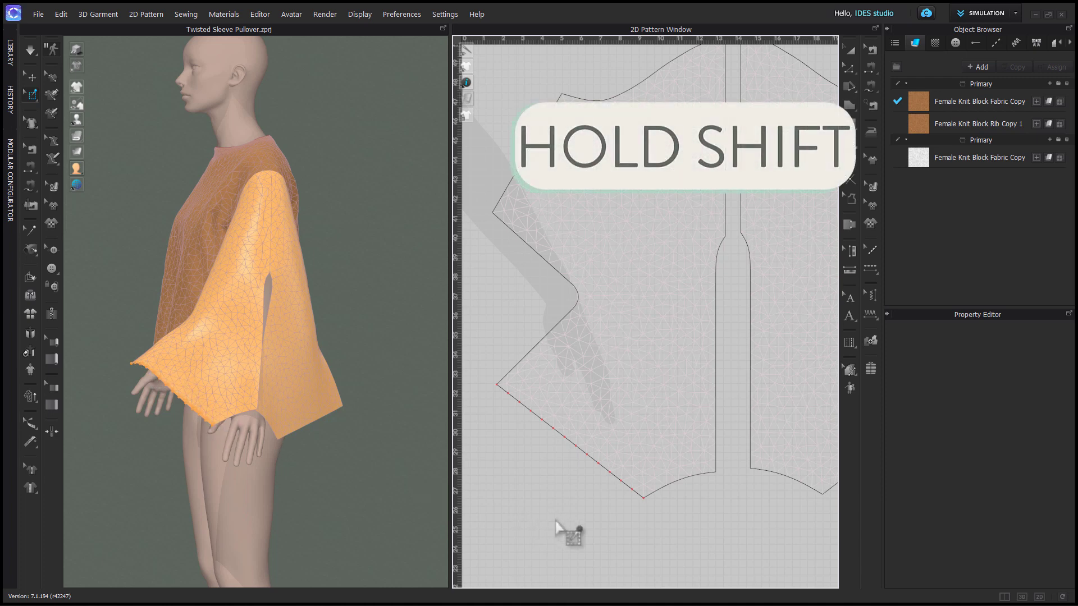
scroll(707, 525, "up", 2)
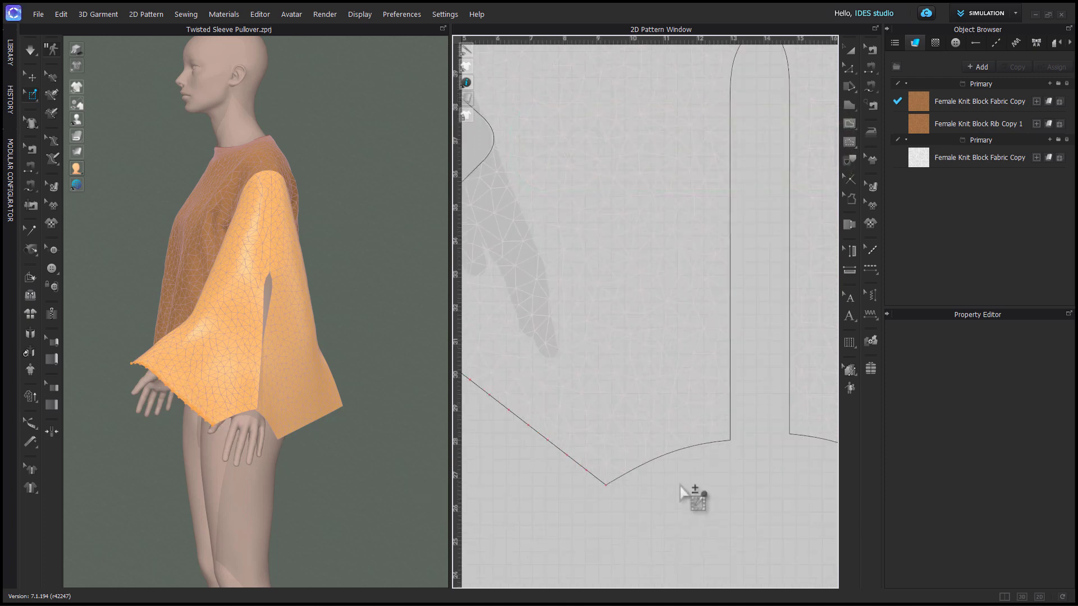
left_click(665, 456, "shift")
Check the pinned hem in 3D and pin the matching angled and curved lower edges of the back sleeve half.
key("q")
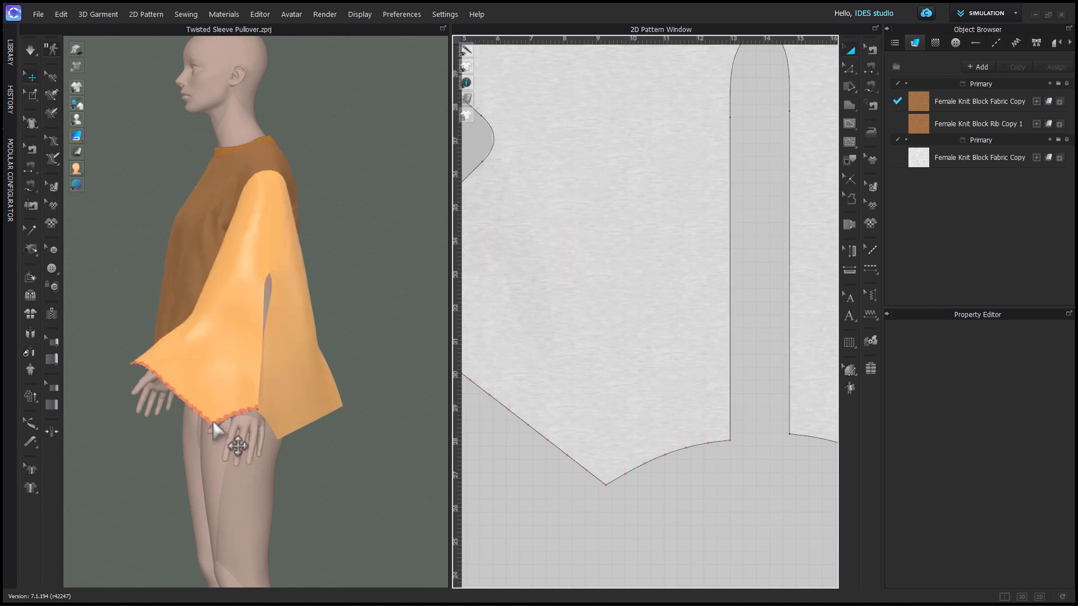
left_click(213, 422)
key("z")
scroll(642, 510, "down", 3)
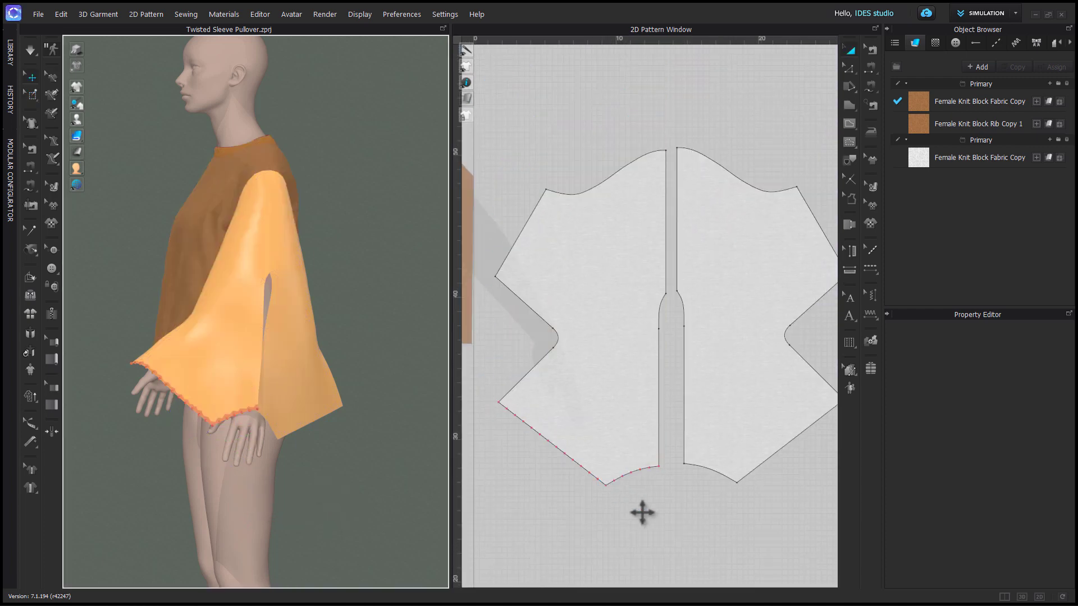
scroll(657, 441, "up", 4)
key("a")
scroll(783, 433, "down", 5)
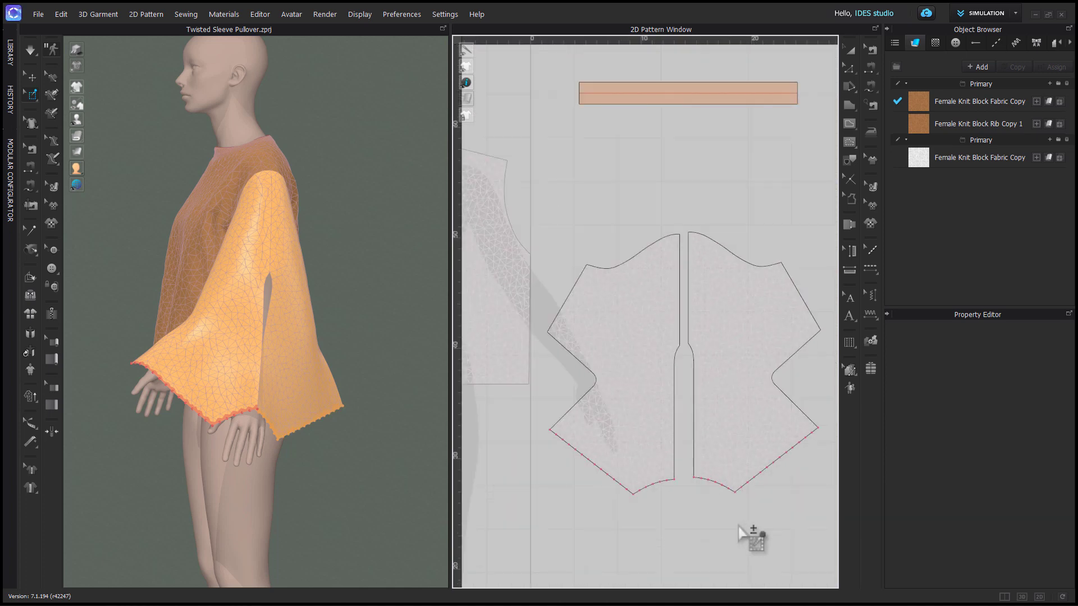
Simulate the pinned sleeve briefly and turn off Strengthen for both sleeve halves.
left_click(294, 429)
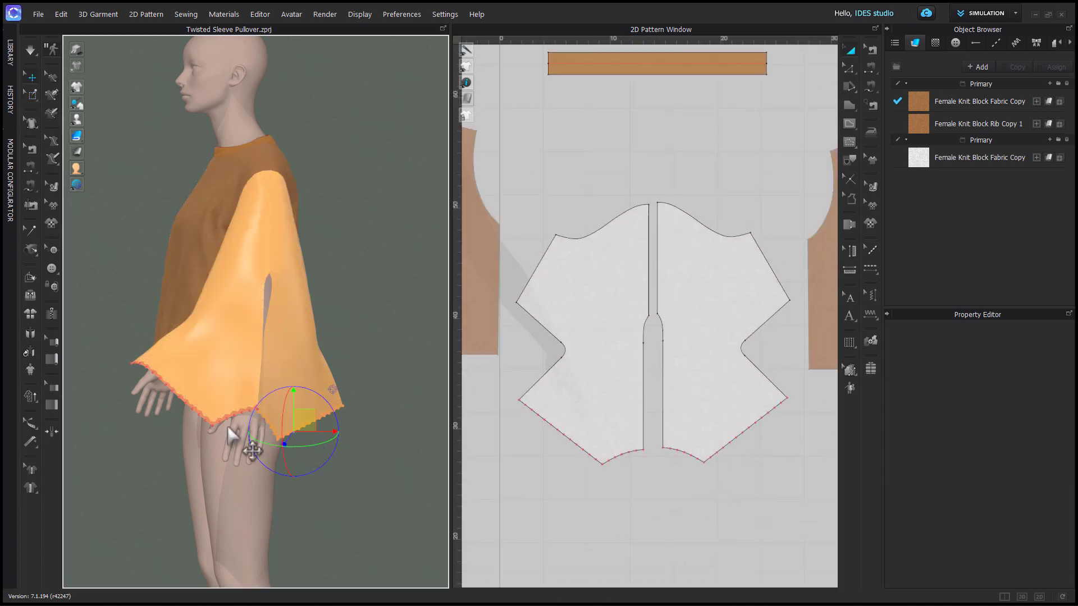
key("space")
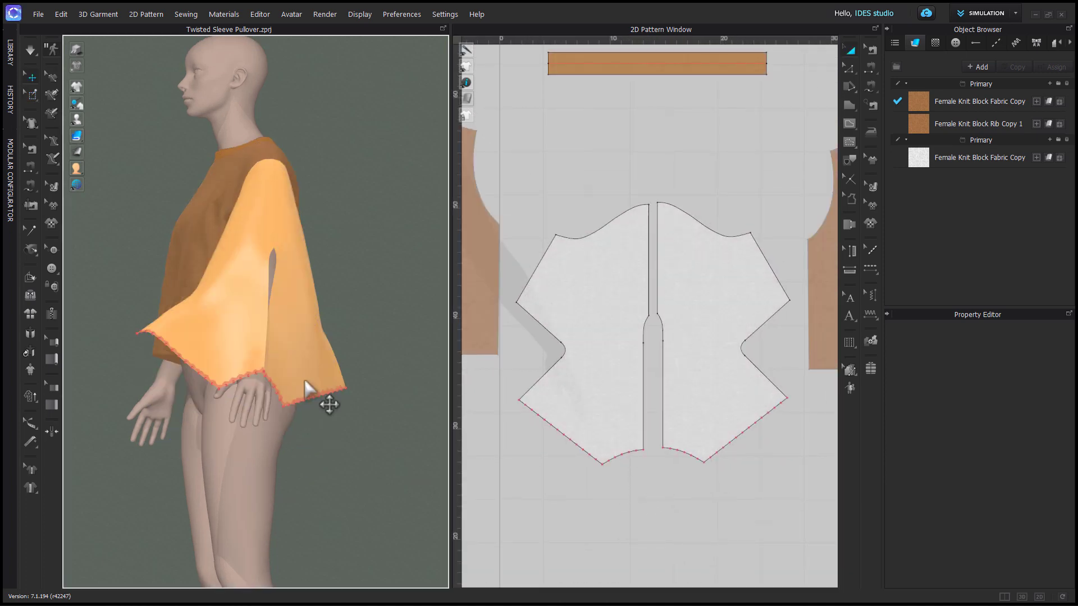
left_click(305, 382)
left_click(223, 351, "shift")
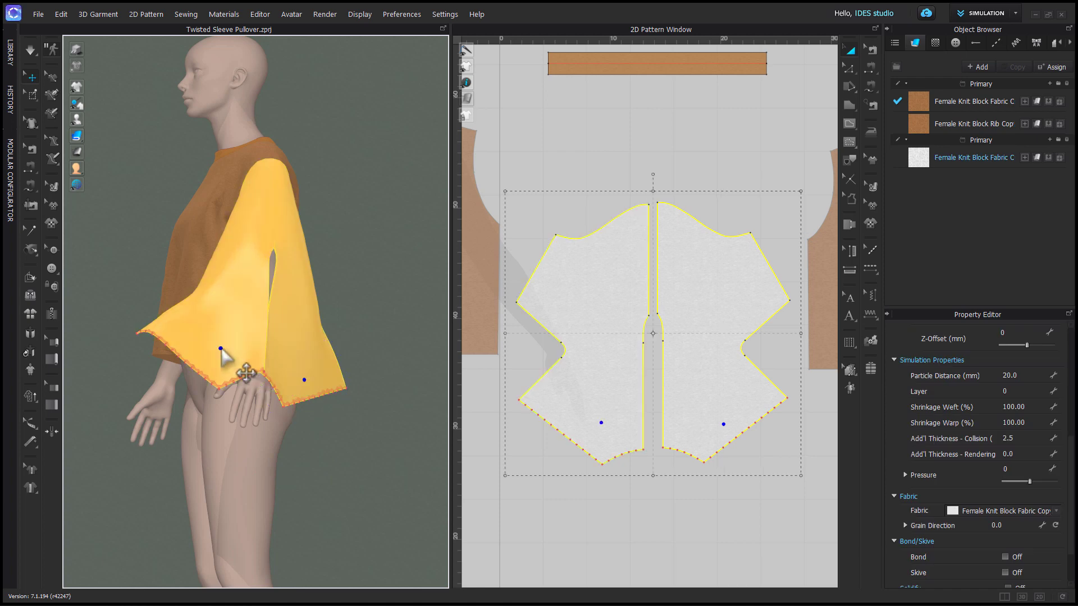
right_click(224, 354)
left_click(283, 113)
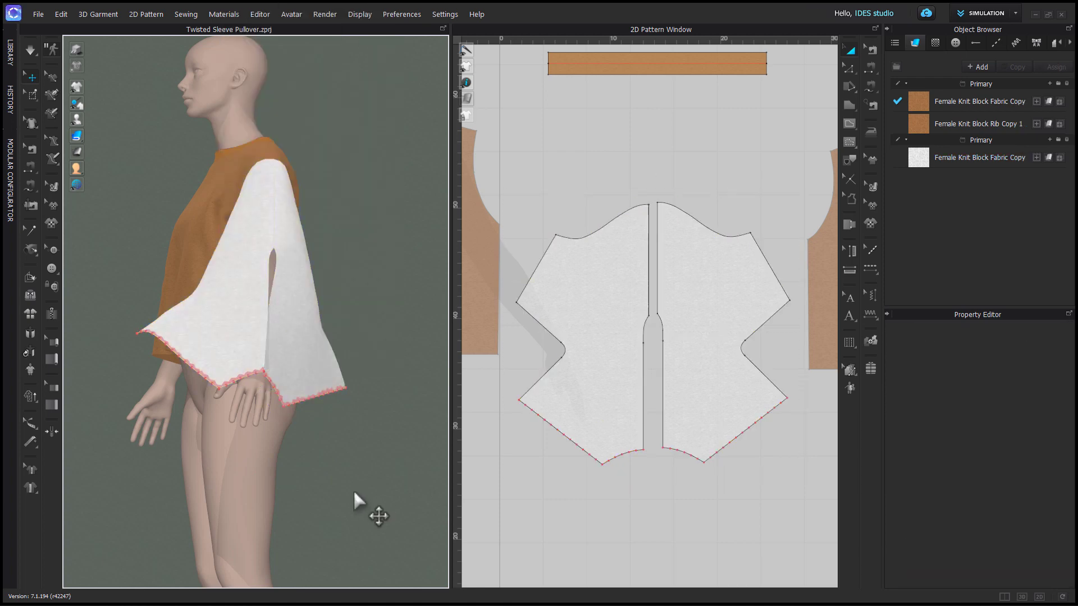
Set the particle distance of both sleeve halves to 15 mm.
left_click(641, 435)
left_click(681, 435, "shift")
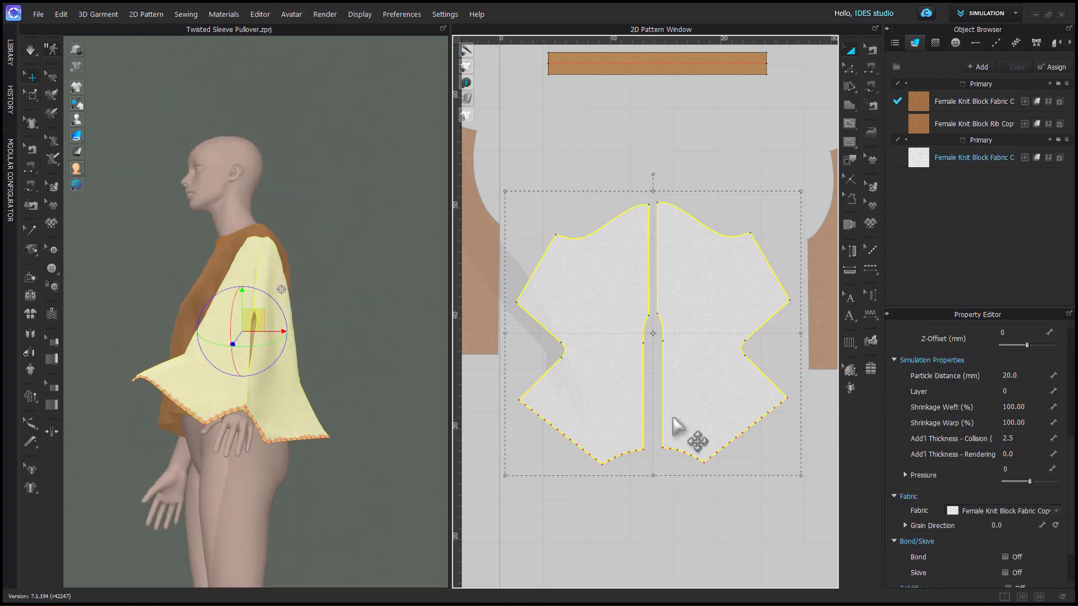
left_click(1032, 378)
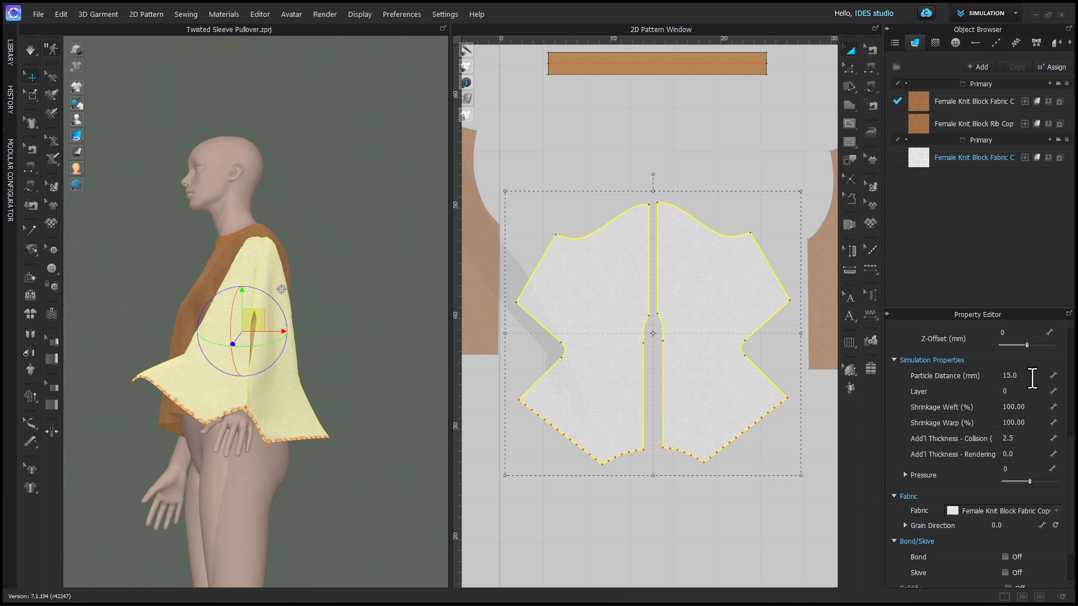
left_click(605, 453)
left_click(634, 521)
Select the front bodice, back bodice and neckband patterns together.
scroll(638, 531, "down", 5)
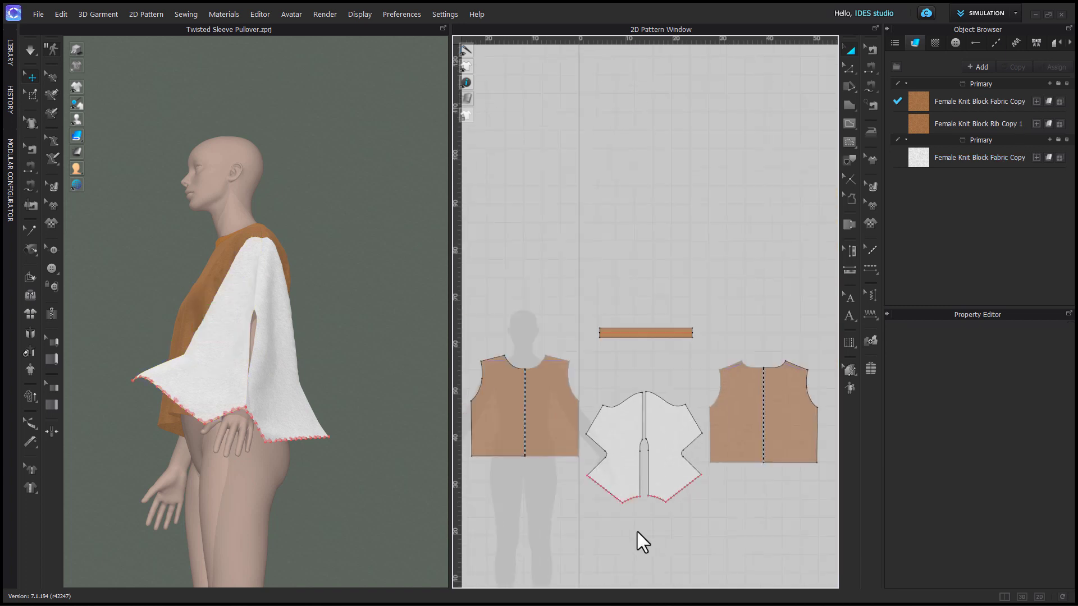
middle_click_drag(638, 531, 621, 442)
left_click(540, 349)
left_click(631, 246, "shift")
left_click(702, 296, "shift")
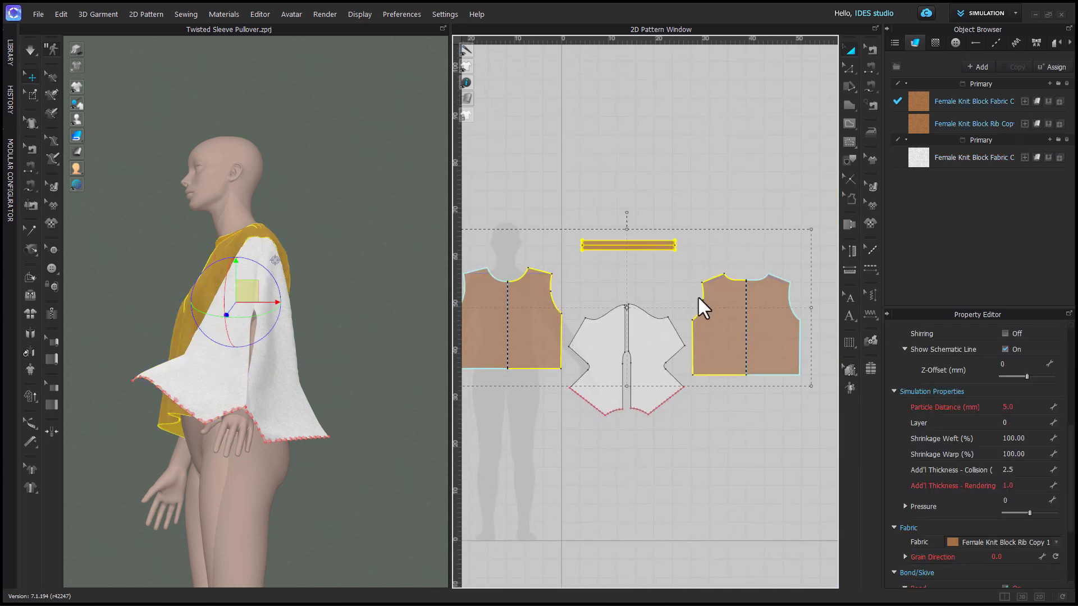
right_click(257, 293)
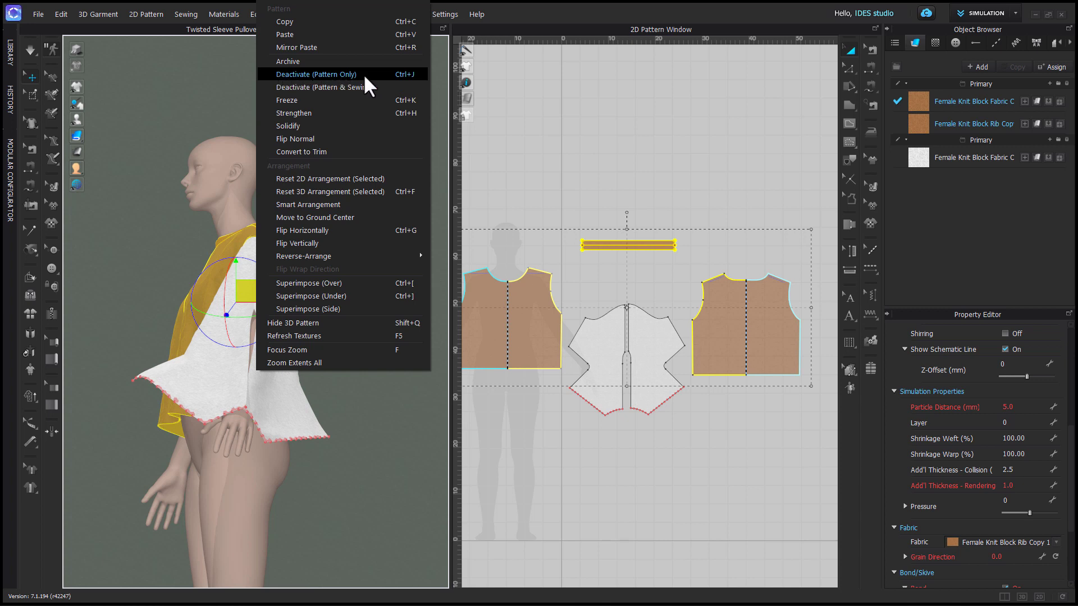
left_click(337, 74)
left_click(340, 316)
right_click_drag(341, 315, 292, 308)
key("ctrl+z")
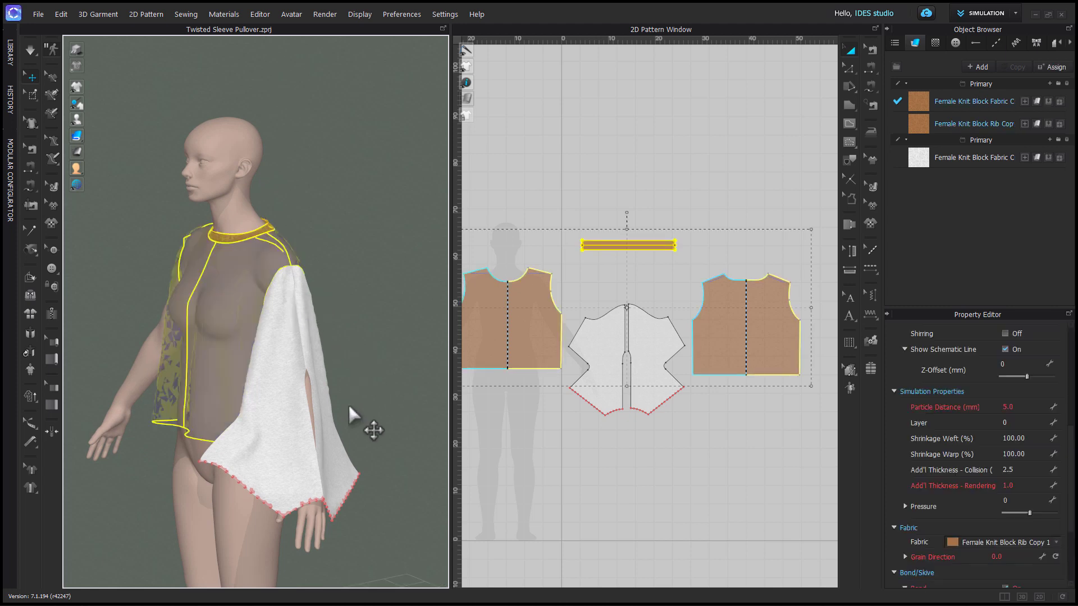
key("ctrl+z")
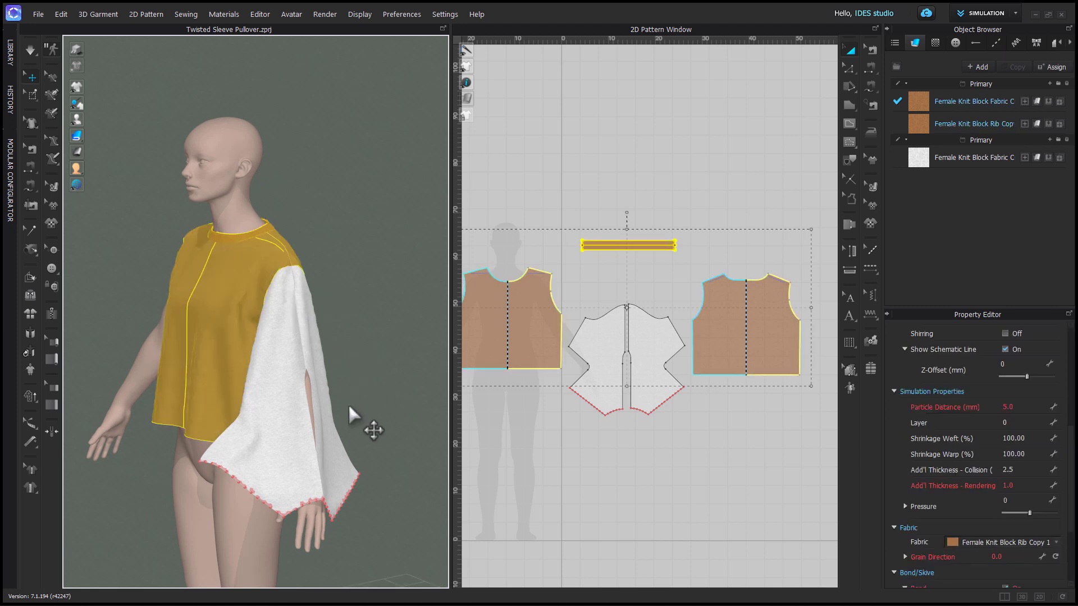
Freeze the selected bodice and neckband patterns.
key("super+k")
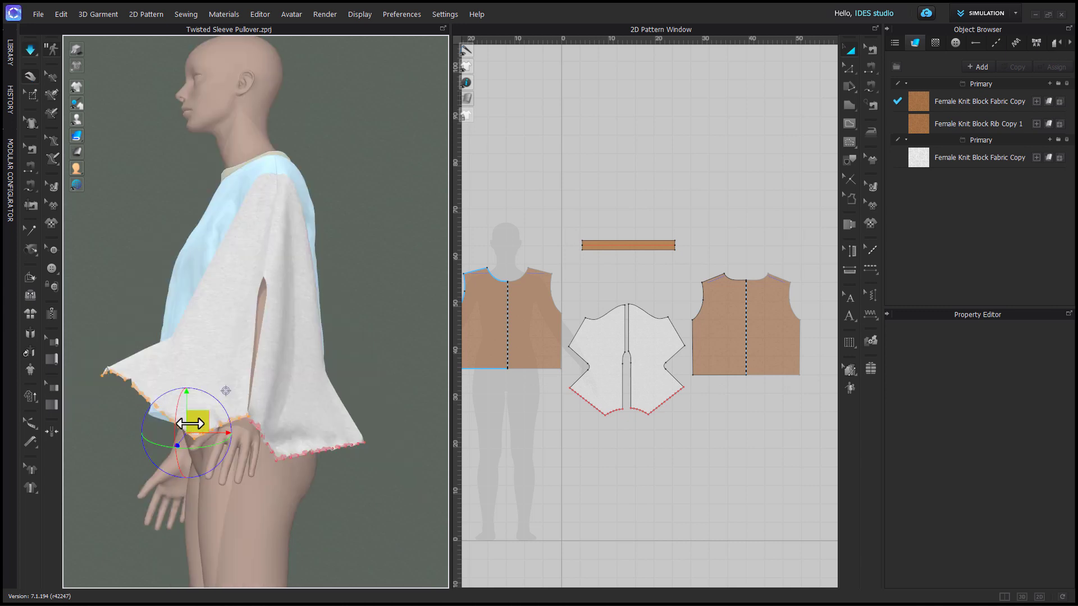
Simulate and cross the pinned hems, moving the front half's hem behind the arm and the back half's hem in front of it.
left_click_drag(195, 424, 363, 290)
left_click_drag(322, 452, 209, 324)
left_click(361, 293)
right_click_drag(342, 360, 331, 329)
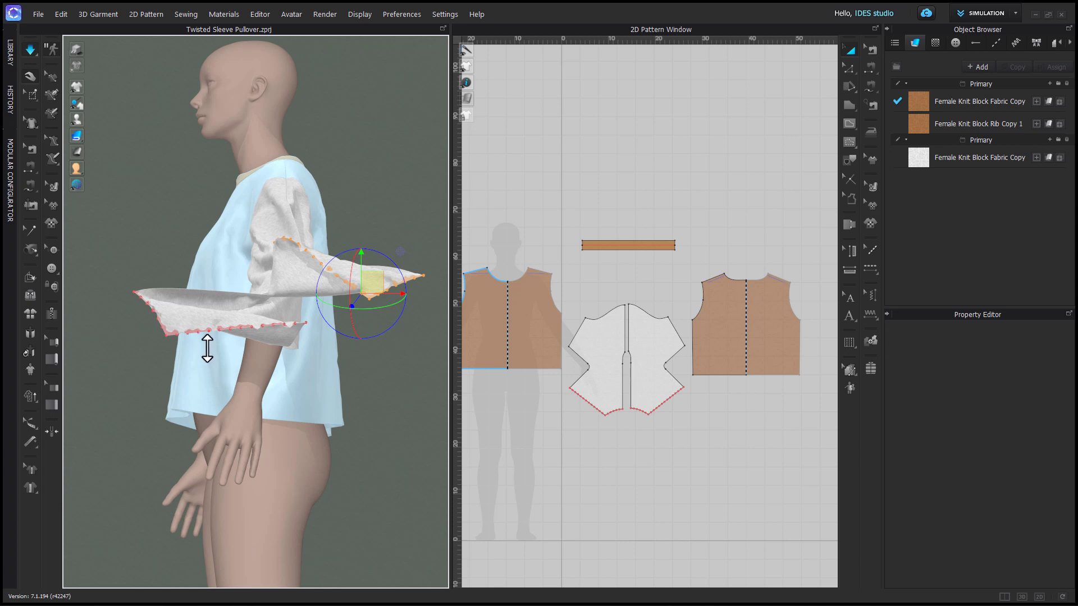
Lower both crossed pinned hems around the forearm to settle the half twist, and stop the simulation.
left_click_drag(376, 284, 382, 312)
right_click_drag(365, 409, 327, 417)
middle_click_drag(327, 416, 126, 416)
left_click_drag(180, 312, 203, 352)
right_click_drag(203, 352, 335, 410)
key("space")
left_click(297, 289)
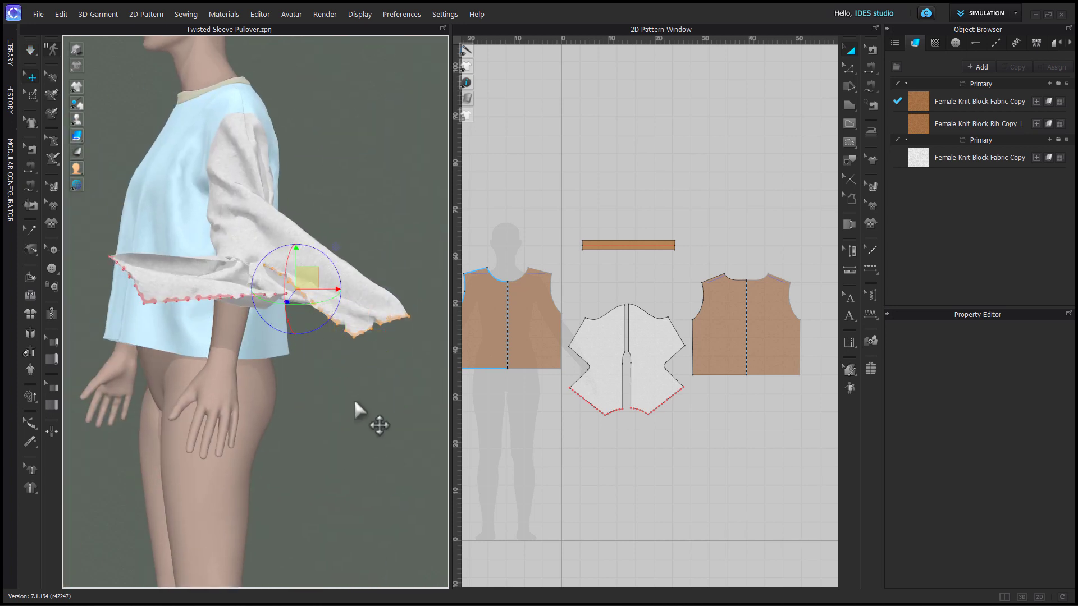
left_click(353, 399)
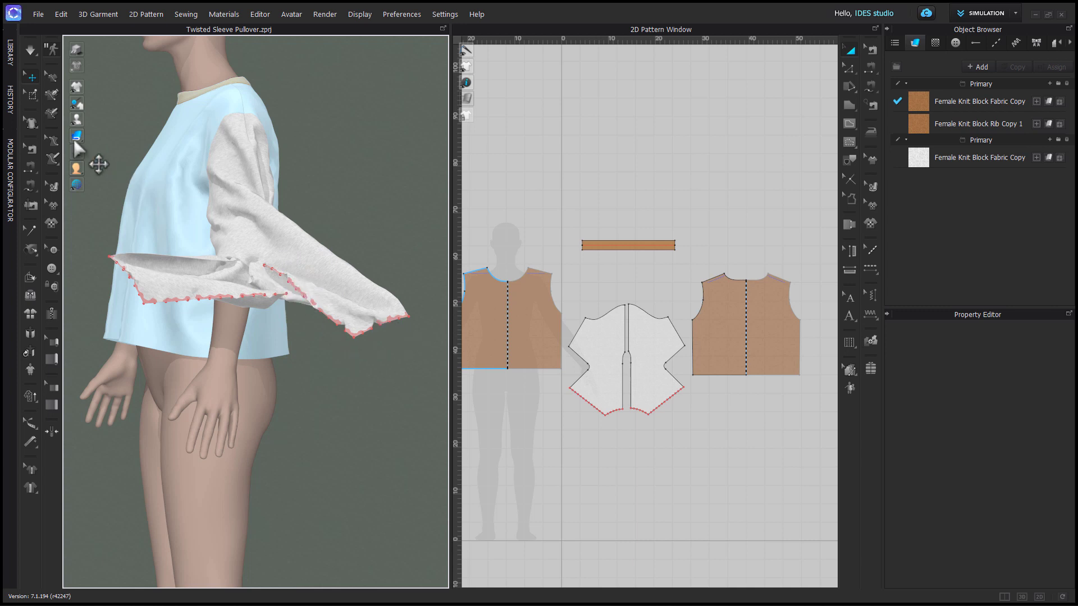
Remove the pins along the angled lower edges of both sleeve halves with Pin (Box), keeping the curved bottom edges pinned.
left_click(28, 93)
scroll(617, 443, "up", 4)
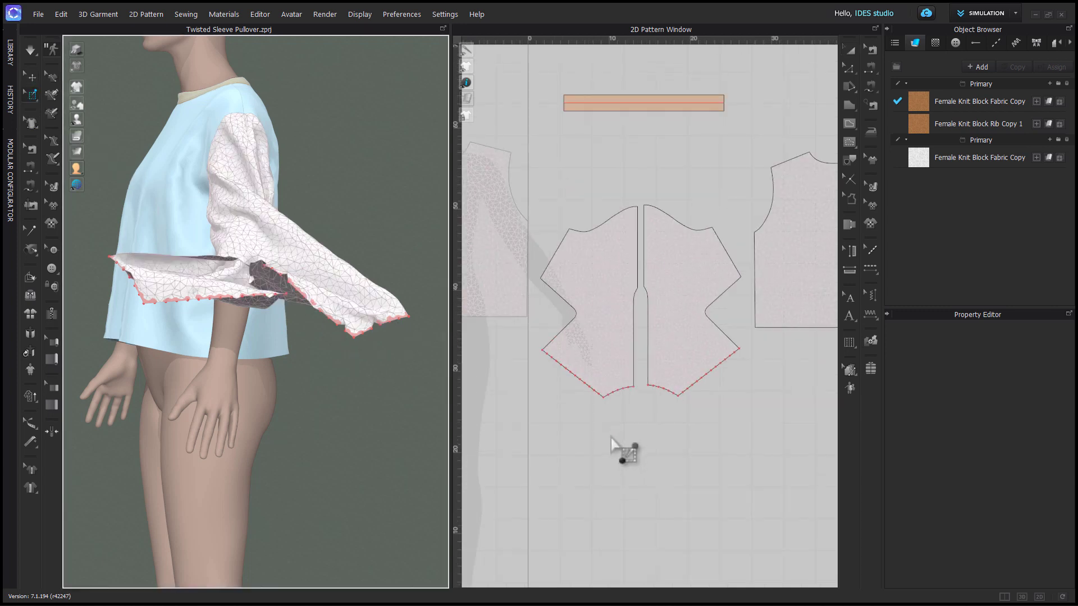
left_click(504, 302)
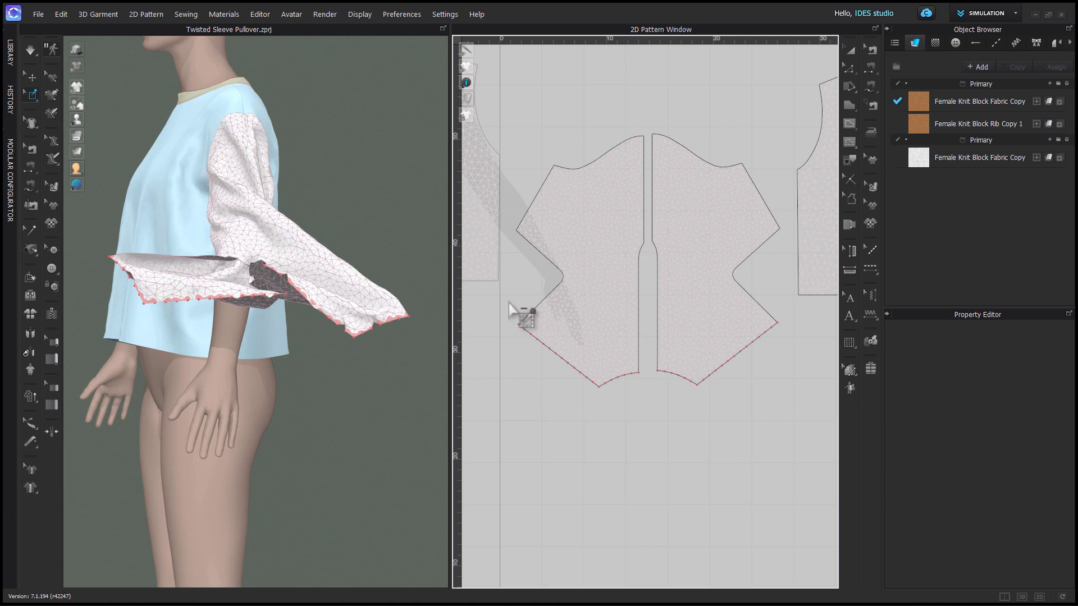
left_click_drag(509, 302, 598, 421, "ctrl")
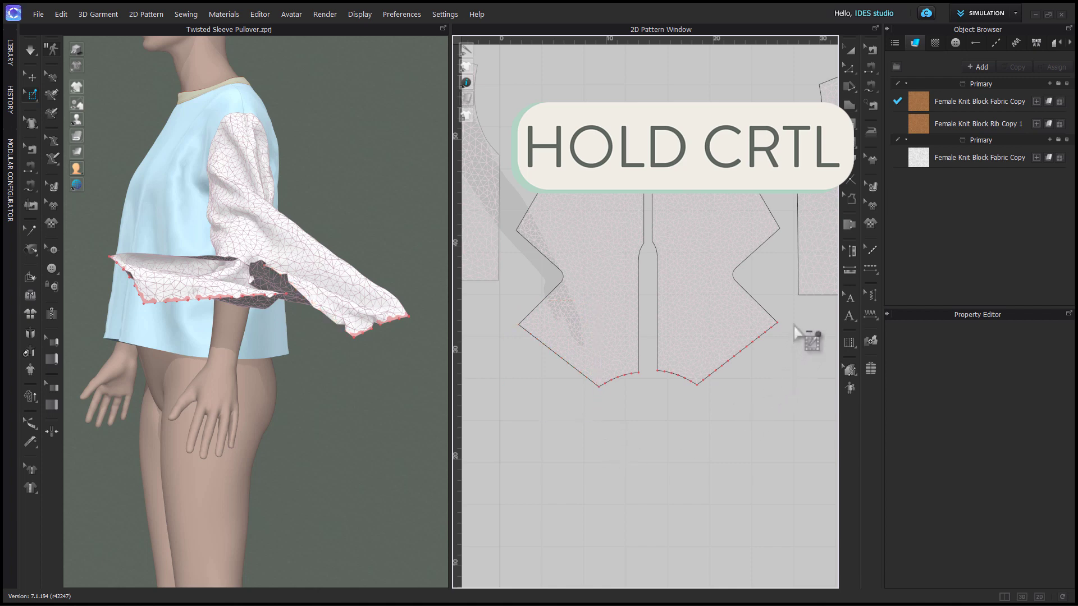
left_click_drag(795, 317, 701, 413, "ctrl")
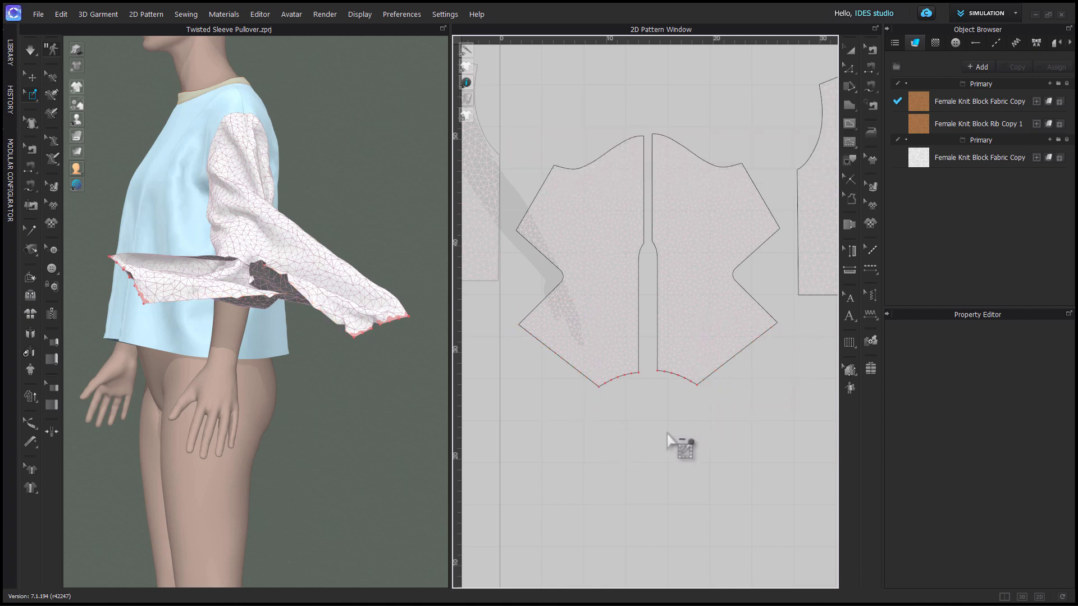
key("q")
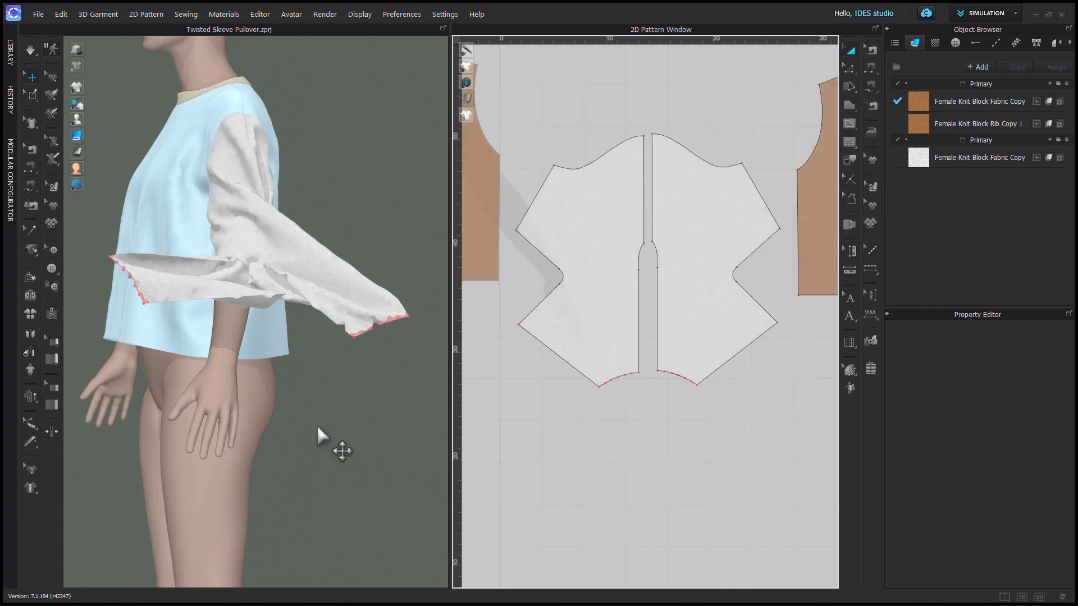
Simulate and raise the back half's pinned curved edge in front, and bring the front half's pinned edge down closer to the arm.
left_click(379, 325)
left_click(337, 350)
left_click(134, 285)
left_click_drag(144, 273, 157, 198)
left_click(342, 352)
left_click_drag(356, 342, 313, 369)
Wrap the back half's pinned curved edge around to the rear of the arm, pull it outward, and stop the simulation.
left_click(150, 209)
left_click(151, 213)
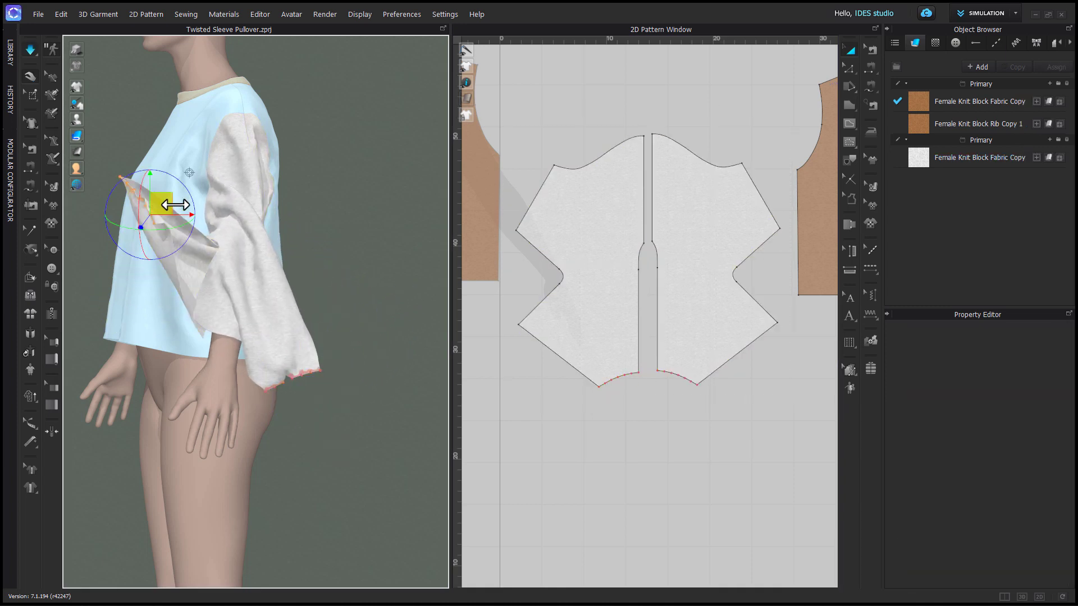
left_click_drag(174, 205, 267, 391)
right_click_drag(267, 391, 248, 335)
left_click_drag(248, 334, 294, 255)
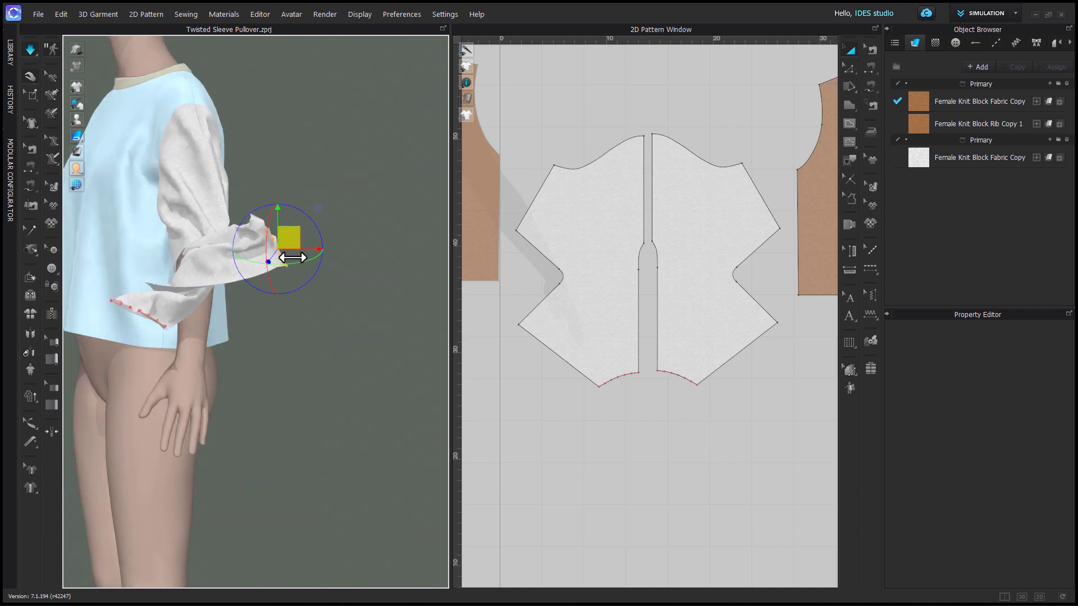
right_click_drag(295, 255, 278, 340)
left_click_drag(301, 253, 365, 282)
key("space")
Refine the mesh of both sleeve halves by setting their particle distance to 10 mm.
right_click_drag(362, 289, 295, 389)
left_click(308, 163)
left_click(290, 270, "shift")
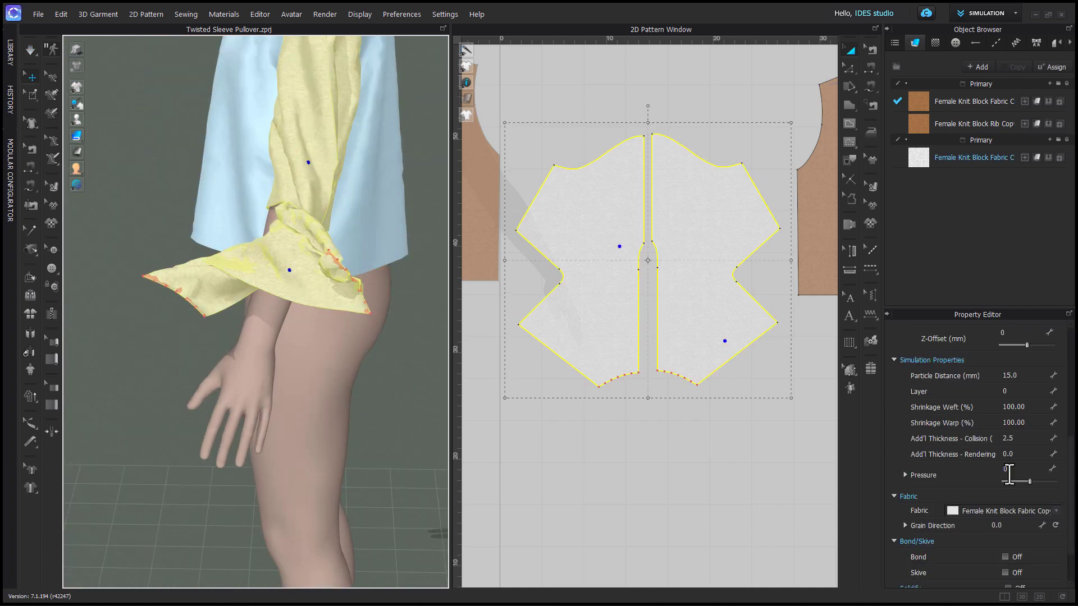
left_click(1022, 377)
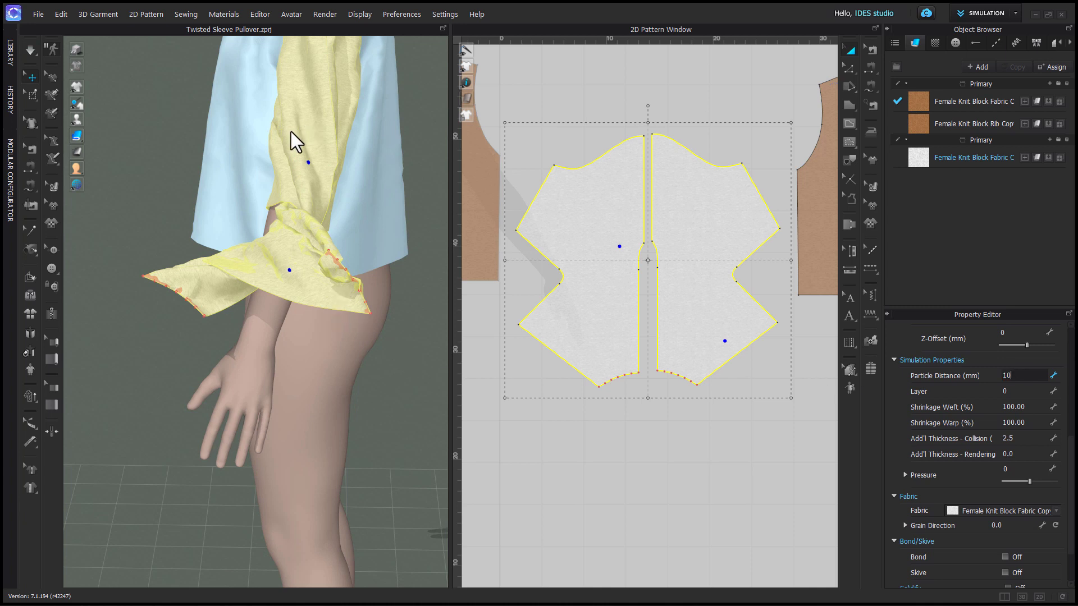
type("10")
key("Return")
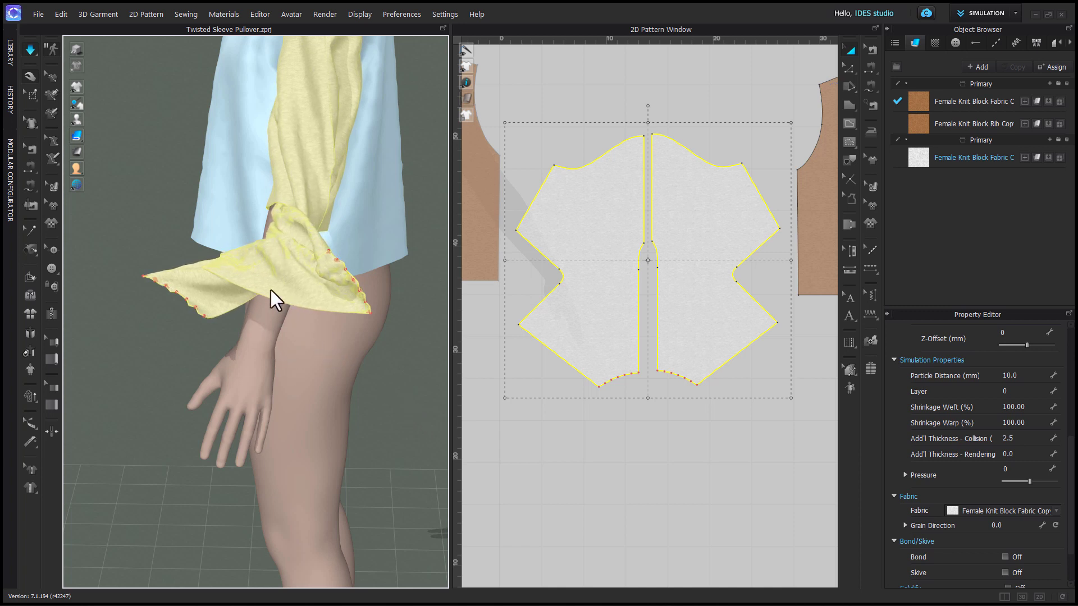
Simulate the refined sleeve and pull the back half's loose lower edge backward around the forearm.
left_click_drag(291, 292, 347, 298)
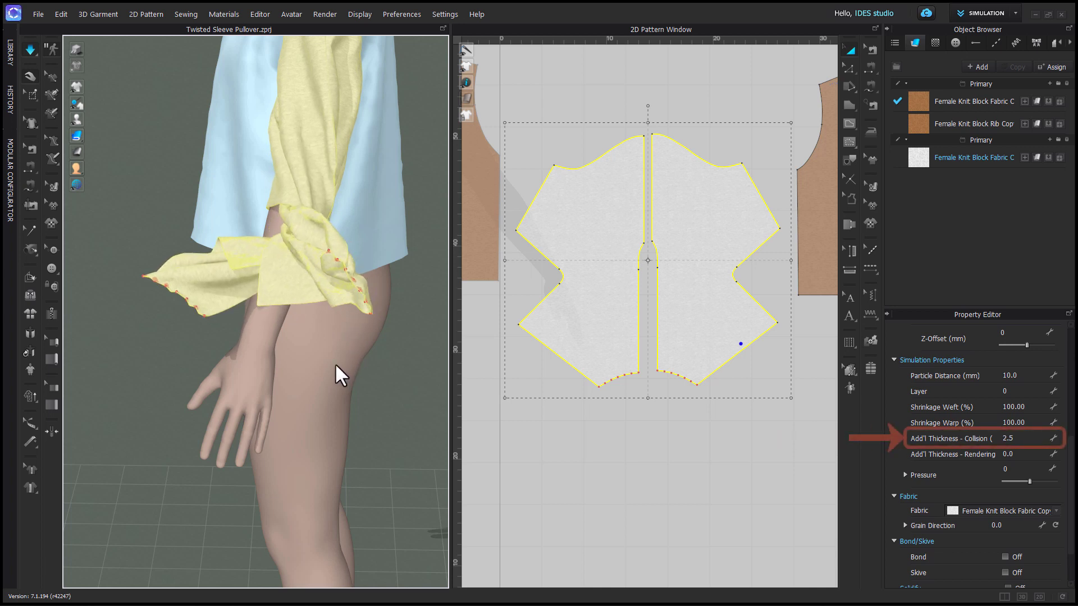
key("space")
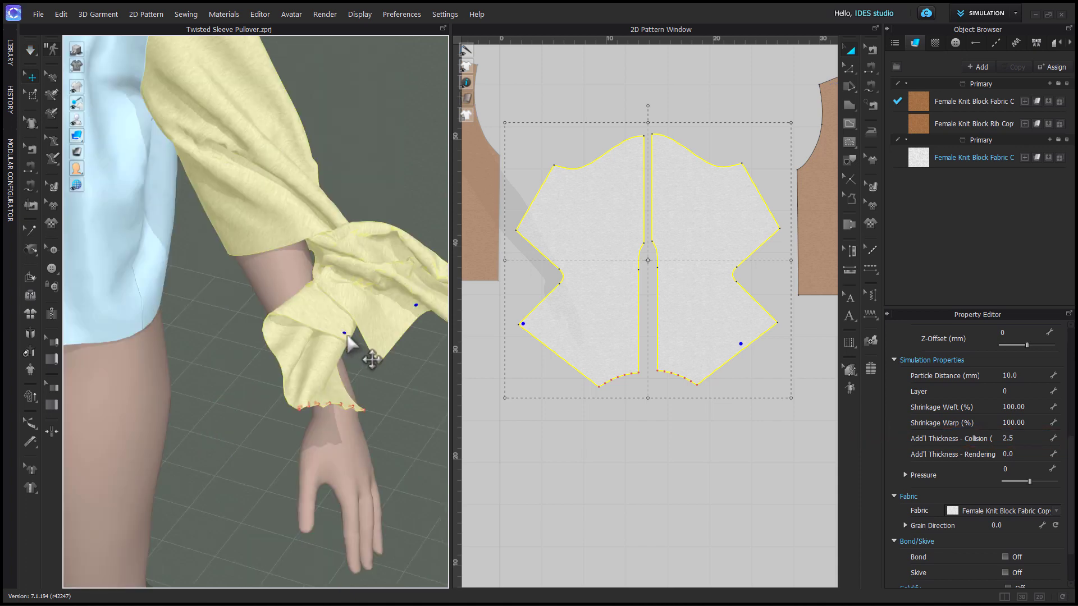
left_click(378, 377)
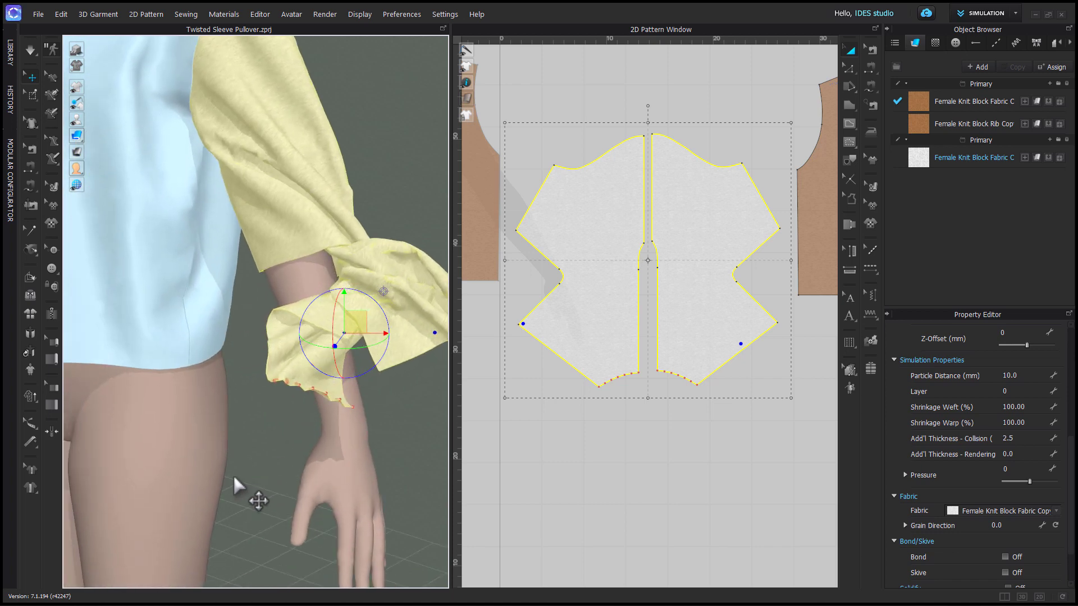
left_click(398, 420)
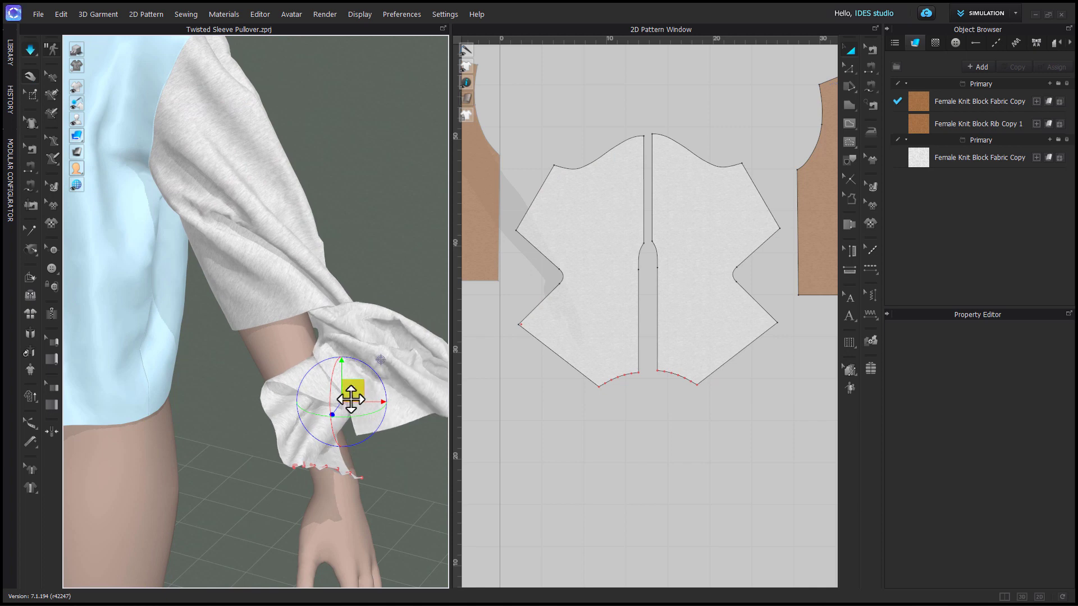
Reposition the pinned lower sleeve edges around the forearm during simulation to shape the twist.
left_click_drag(351, 398, 241, 372)
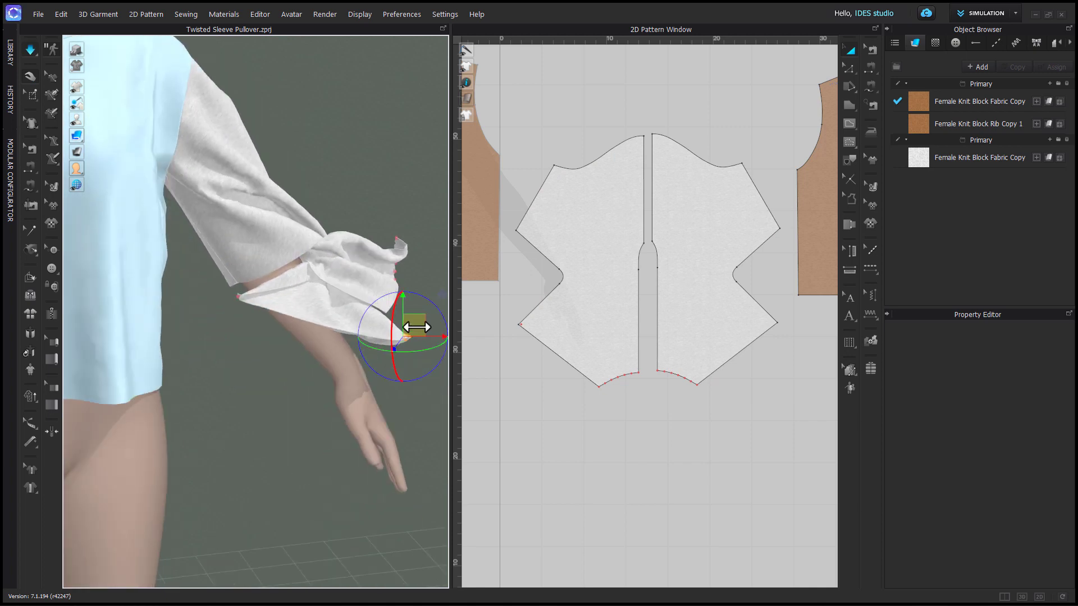
left_click_drag(369, 346, 344, 378)
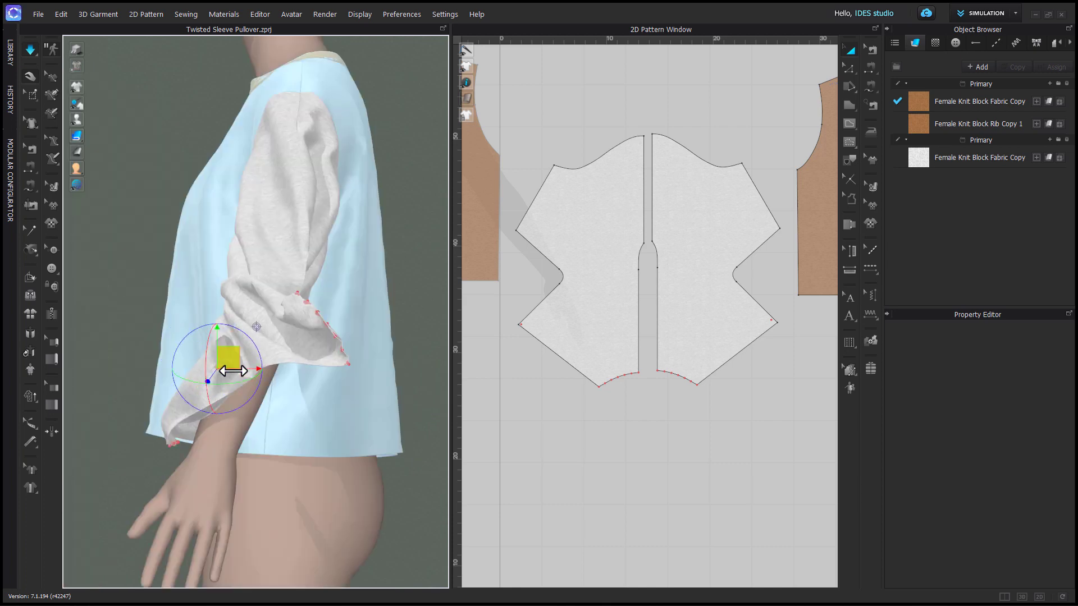
left_click_drag(224, 366, 314, 405)
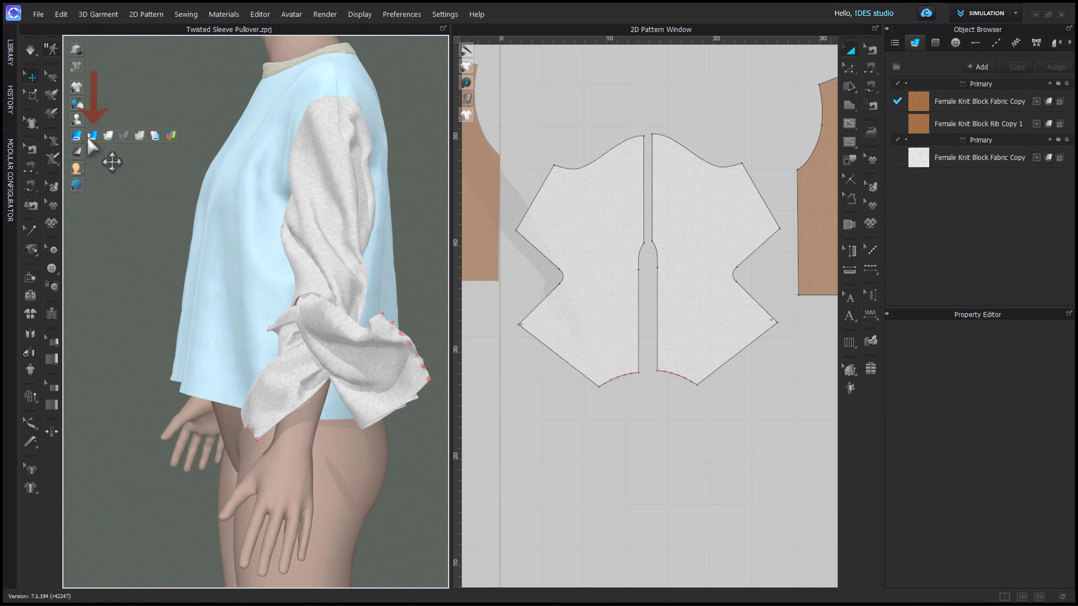
Switch the 3D garment display to show the fabric's reverse side in dark grey and check the twisted sleeve's orientation.
left_click(93, 137)
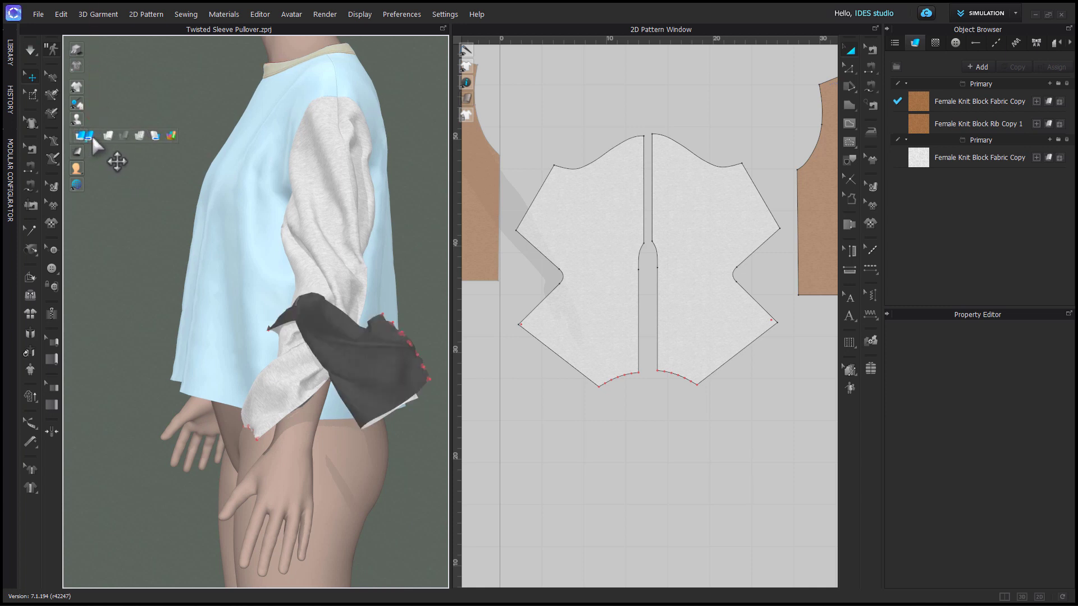
left_click(319, 376)
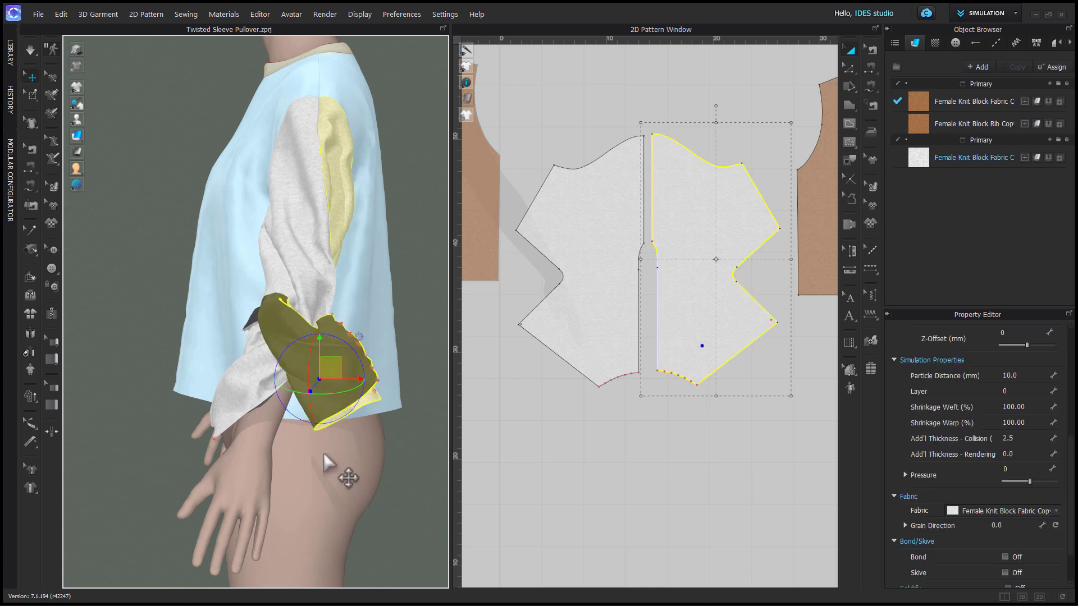
left_click(416, 482)
left_click(373, 368)
right_click_drag(408, 481, 365, 468)
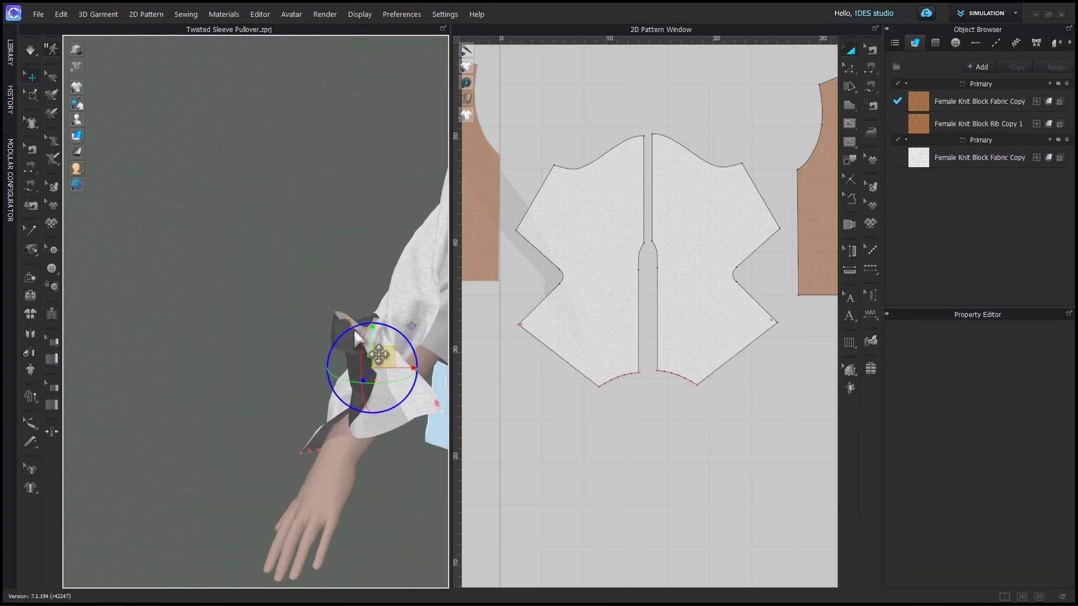
Simulate and reposition the pinned corner of the loose lower flap so it wraps around the forearm towards the body side.
key("space")
left_click_drag(333, 341, 315, 422)
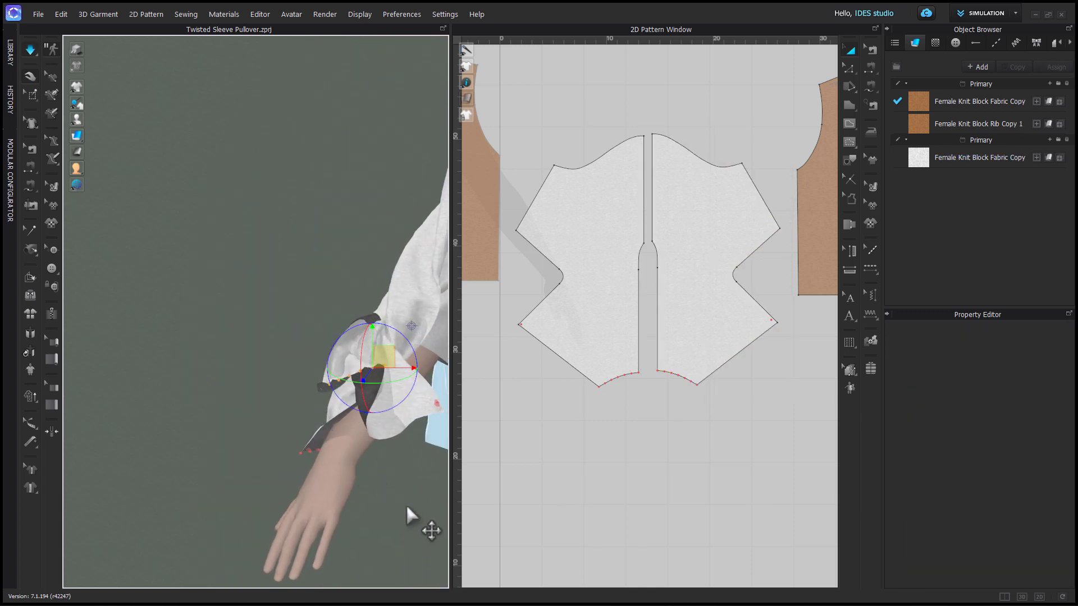
right_click_drag(406, 504, 443, 497)
left_click_drag(383, 357, 296, 410)
right_click_drag(388, 476, 335, 471)
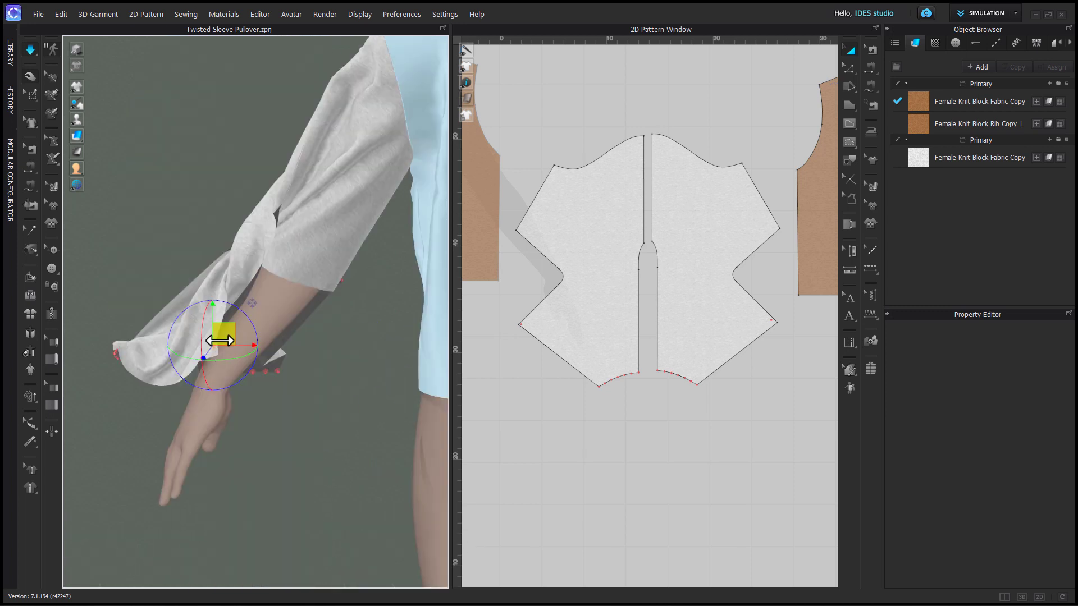
left_click_drag(219, 339, 293, 305)
right_click_drag(359, 475, 396, 473)
left_click_drag(136, 337, 190, 356)
right_click_drag(359, 474, 388, 473)
left_click_drag(197, 303, 284, 272)
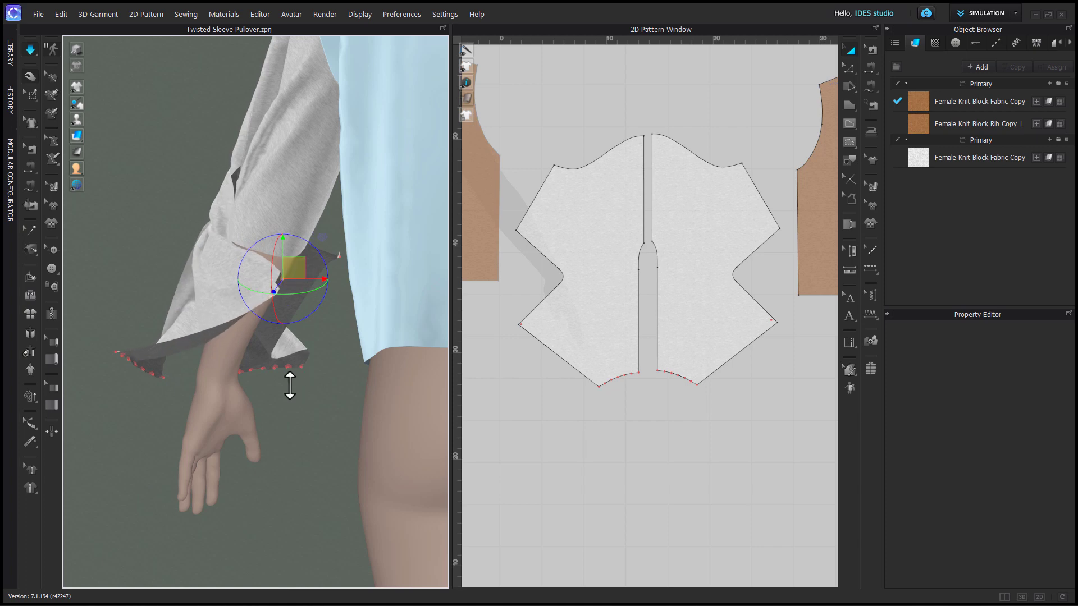
right_click_drag(288, 373, 298, 467)
key("space")
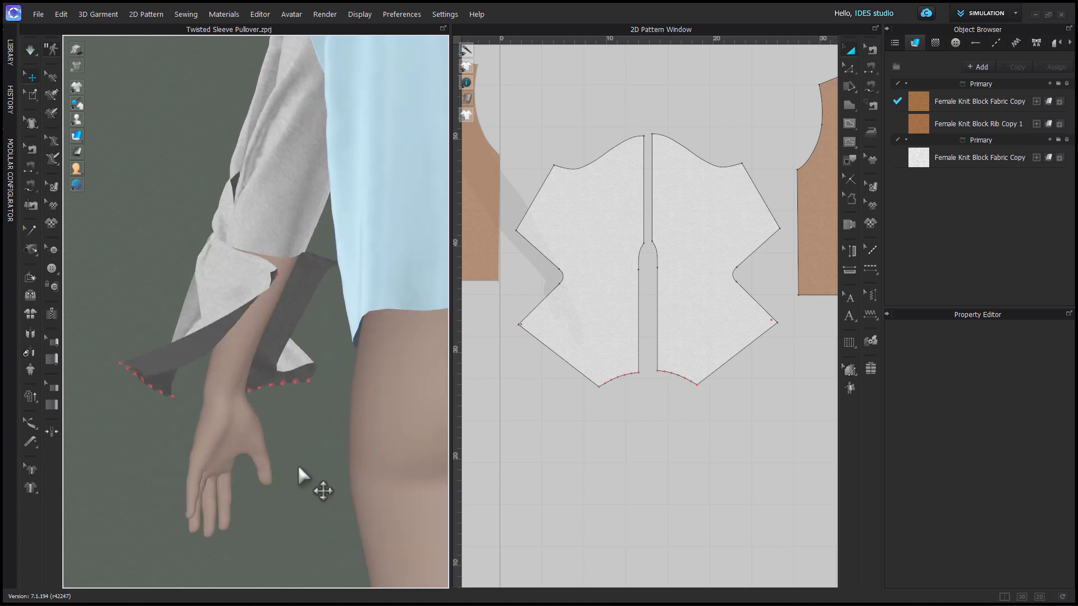
Delete the pin at the wrapped flap's corner on the inner forearm.
right_click(277, 275)
left_click(301, 282)
right_click_drag(302, 298, 224, 326)
right_click(303, 253)
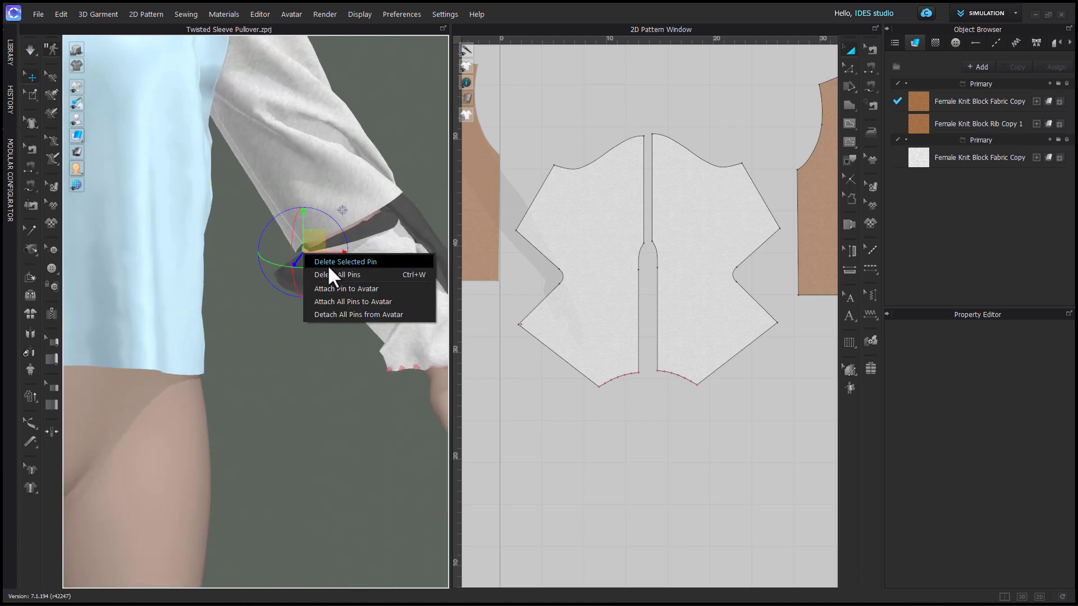
left_click(328, 265)
Free-sew the upper notch edge of the right sleeve pattern to its lower notch edge over 3.915 in, starting from the outer corners.
right_click_drag(337, 292, 501, 354)
right_click_drag(292, 315, 202, 259)
left_click(204, 250)
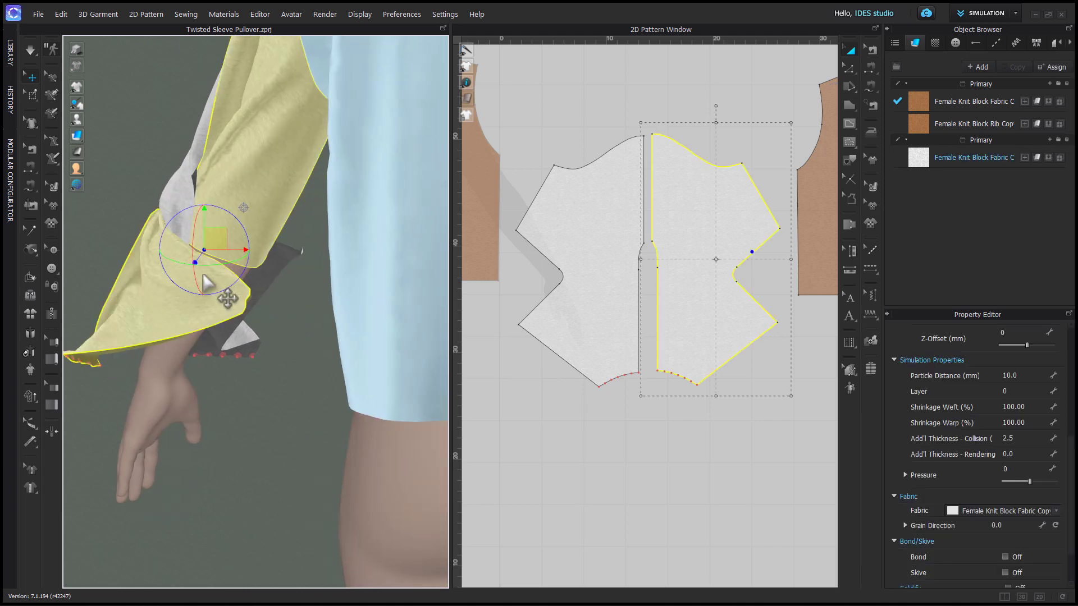
left_click(280, 399)
right_click_drag(275, 320, 193, 287)
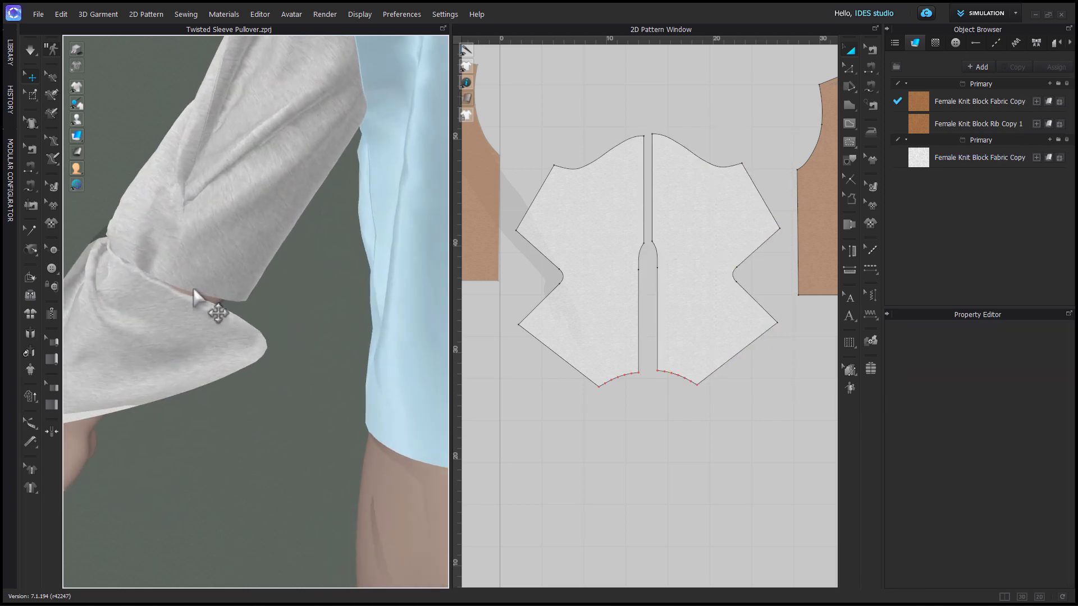
left_click(176, 280)
scroll(741, 276, "up", 3)
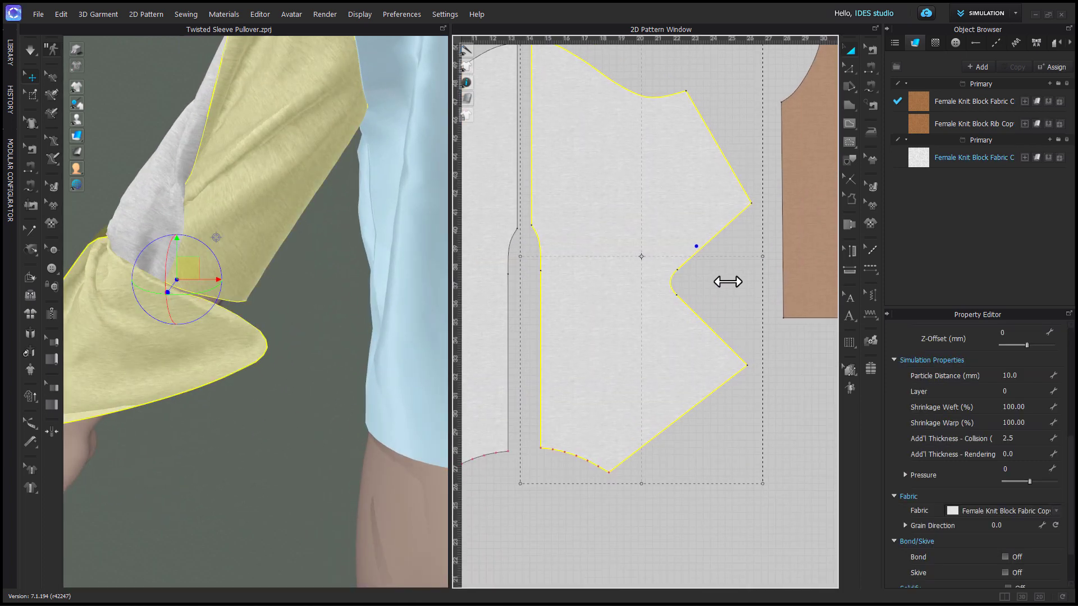
key("m")
left_click(751, 203)
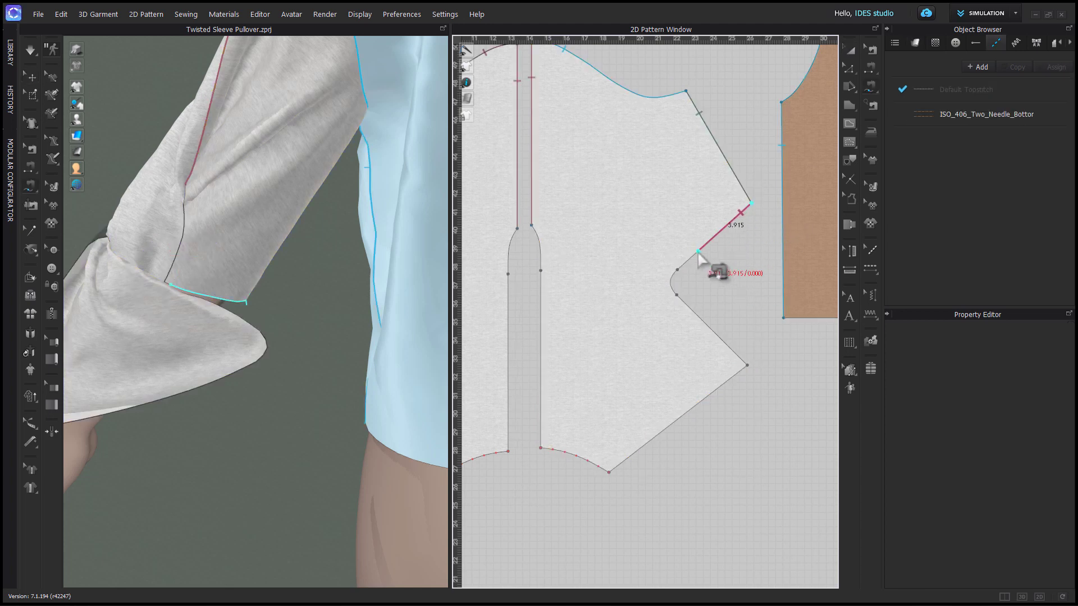
left_click(699, 252)
left_click(748, 367)
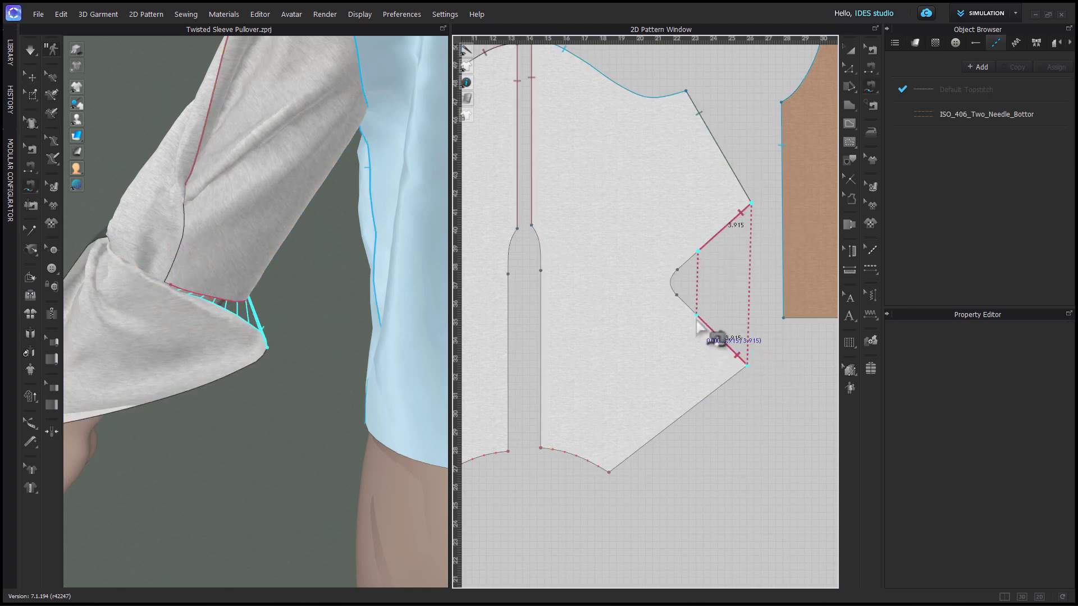
left_click(697, 315)
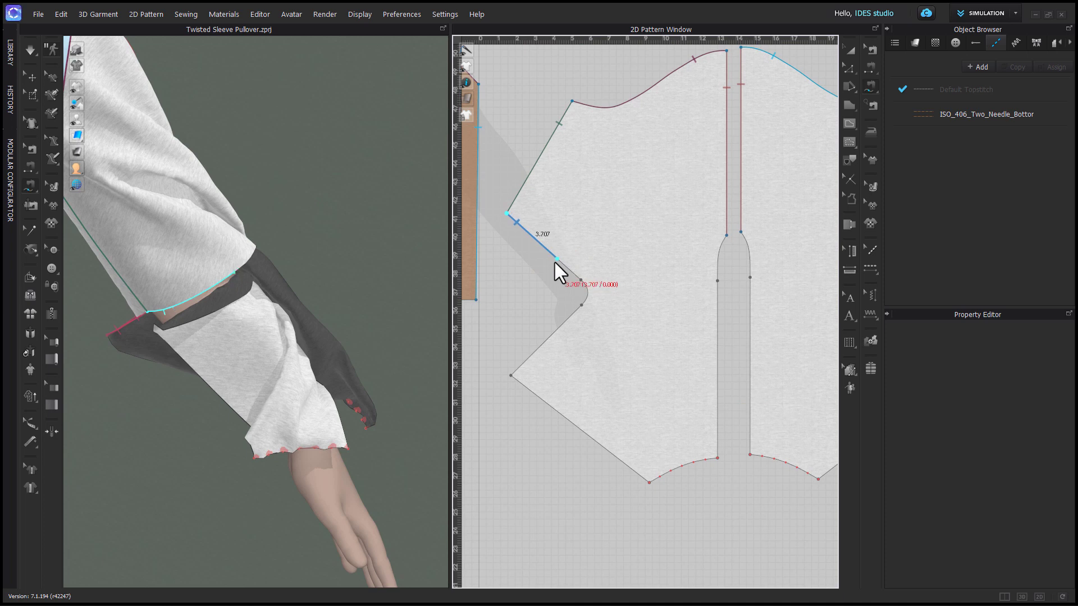
Free-sew the left sleeve pattern's upper and lower notch edges together over 4.212 in from the outer corners.
right_click_drag(349, 294, 292, 301)
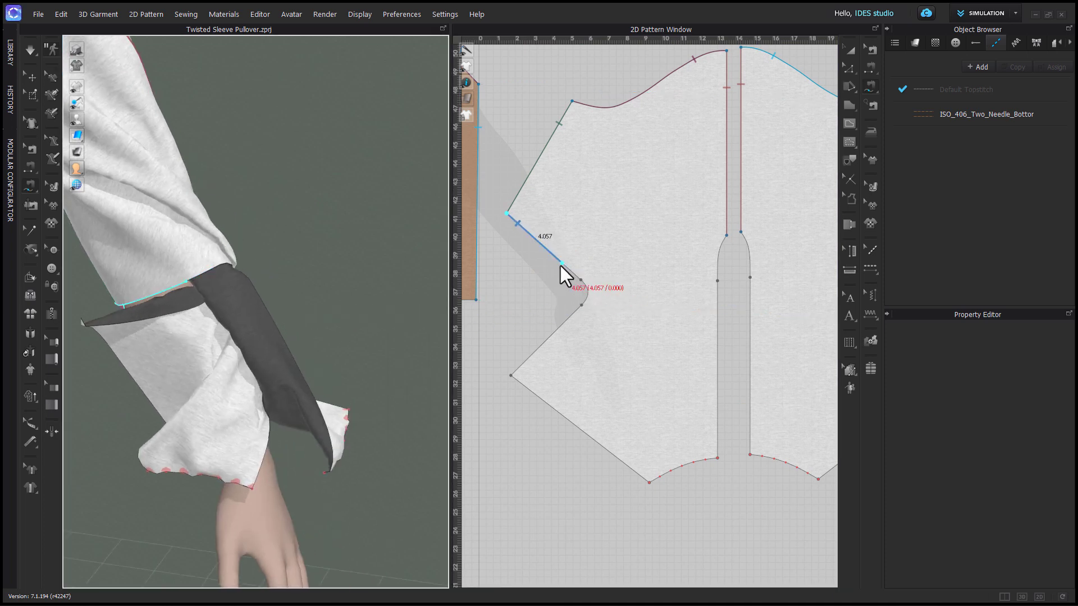
left_click(564, 265)
scroll(556, 330, "up", 3)
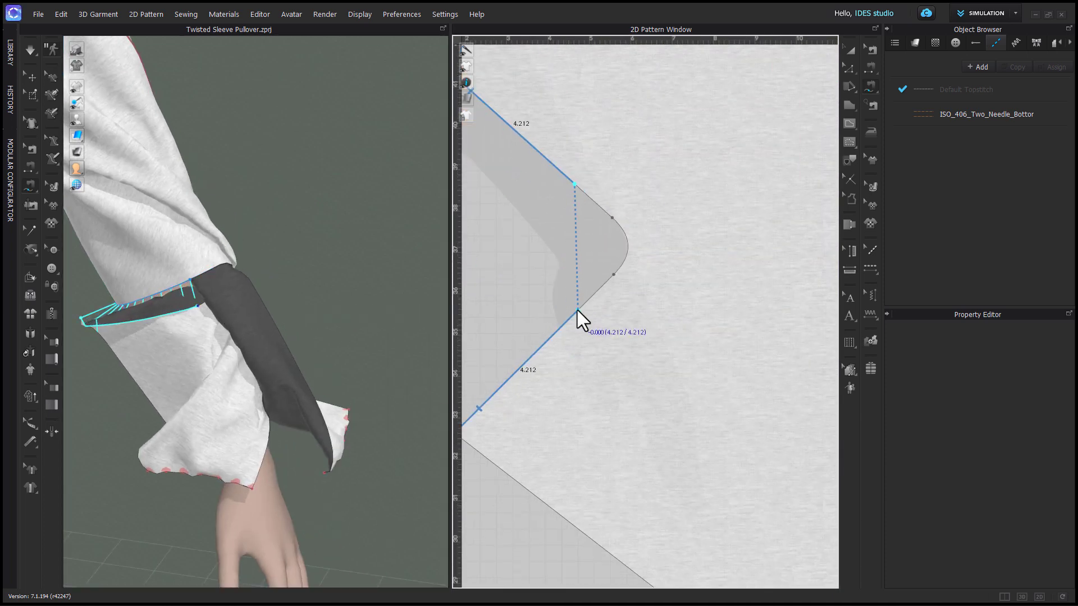
left_click(577, 310)
Simulate the new notch seams and delete all pins on the lower sleeve edges.
scroll(573, 375, "down", 6)
right_click_drag(167, 419, 214, 440)
key("space")
left_click_drag(238, 298, 258, 375)
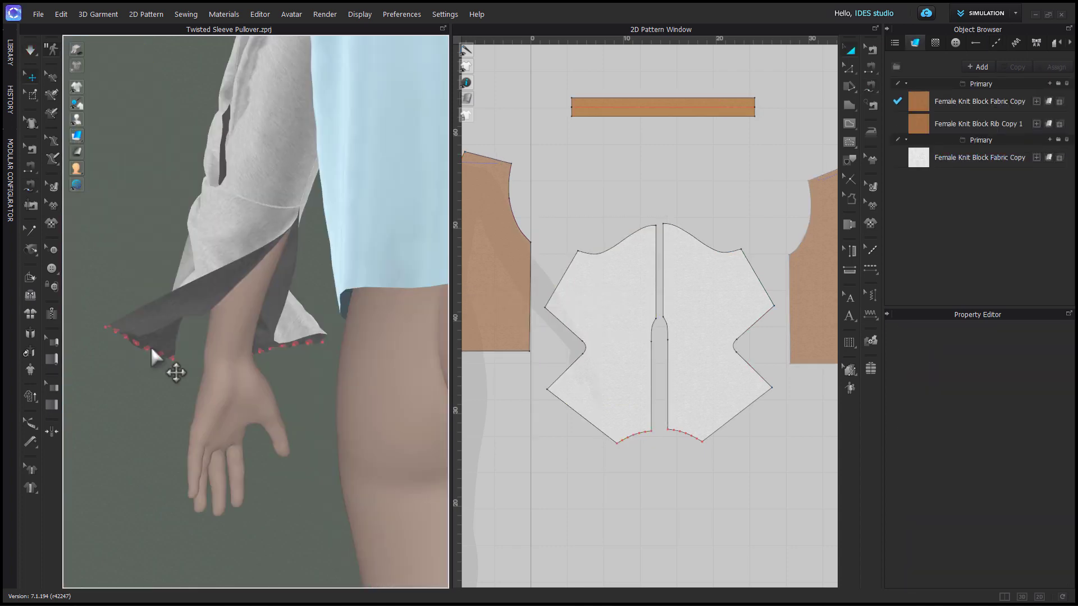
right_click(150, 348)
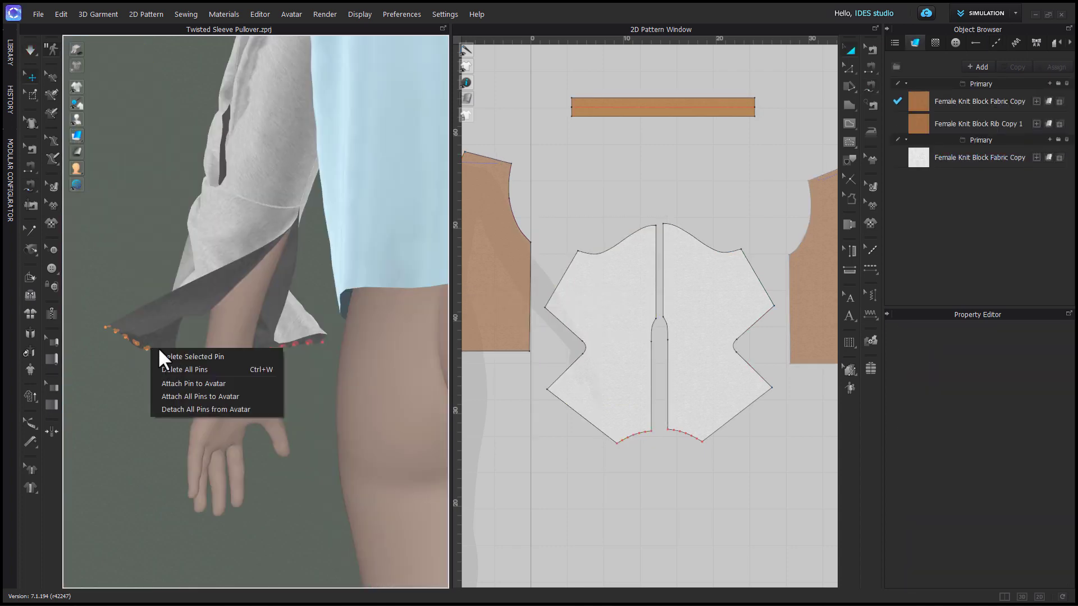
left_click(188, 369)
Segment-sew the lower diagonal edges of the two sleeve halves together to close the forearm underseam.
left_click(301, 233)
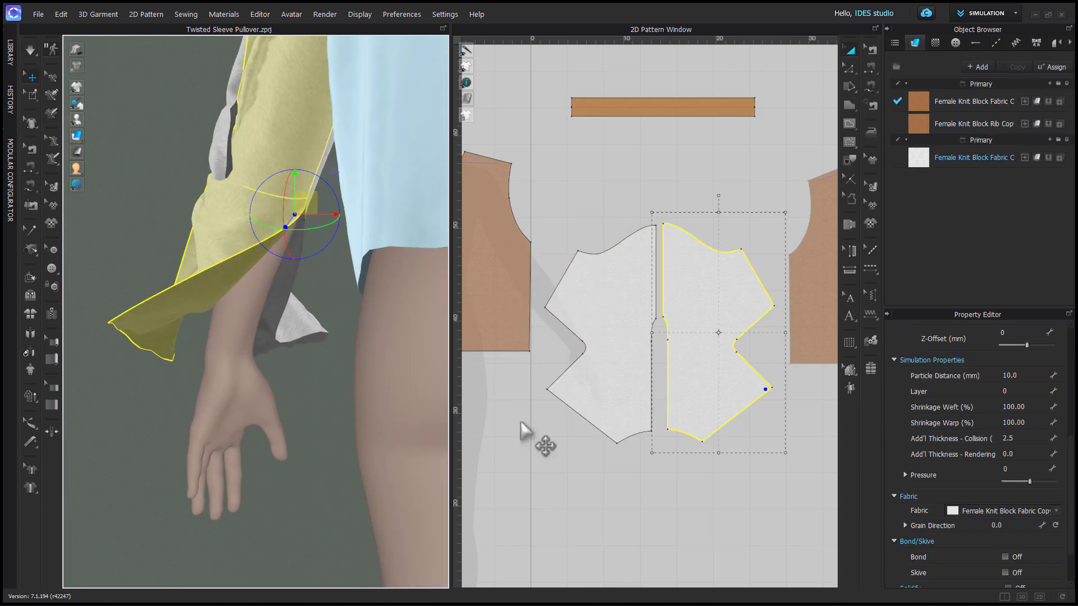
left_click(733, 462)
key("n")
left_click(762, 407)
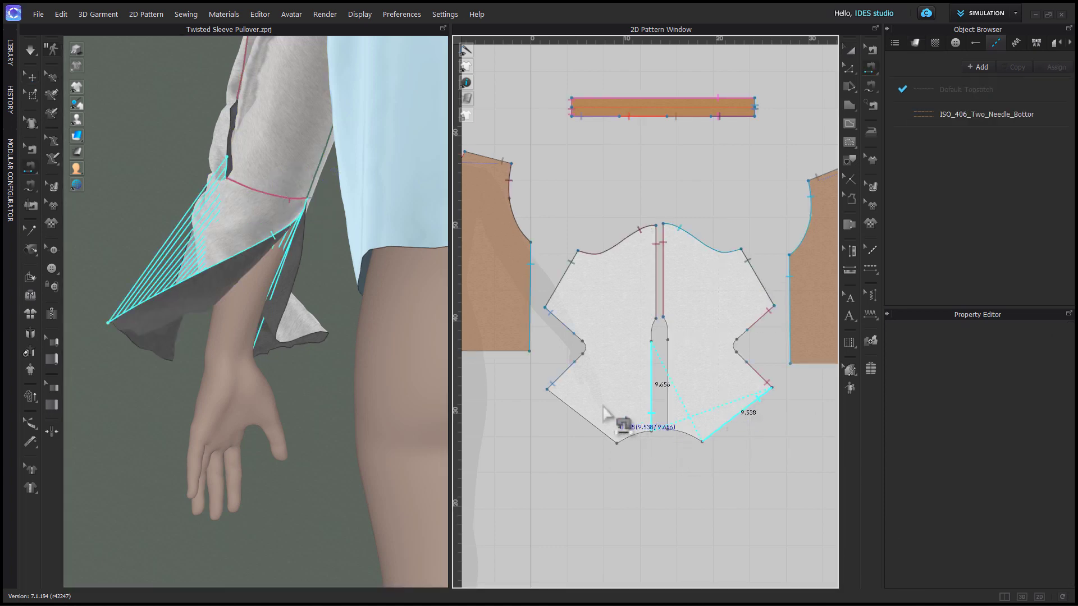
left_click(566, 413)
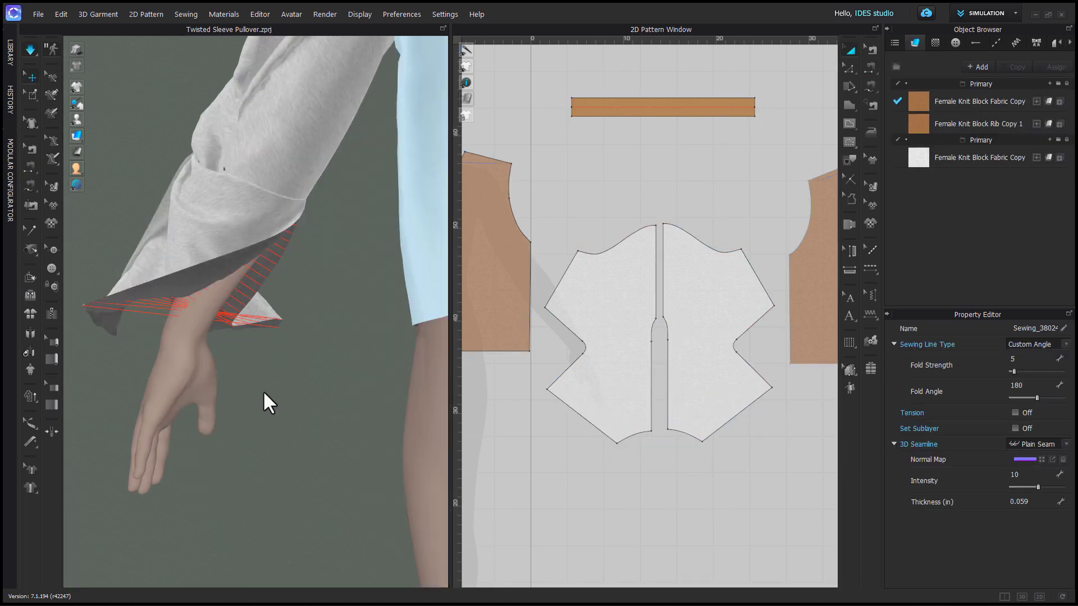
Simulate the closed underseam and pull the lower sleeve halves into place around the wrist.
left_click(212, 342)
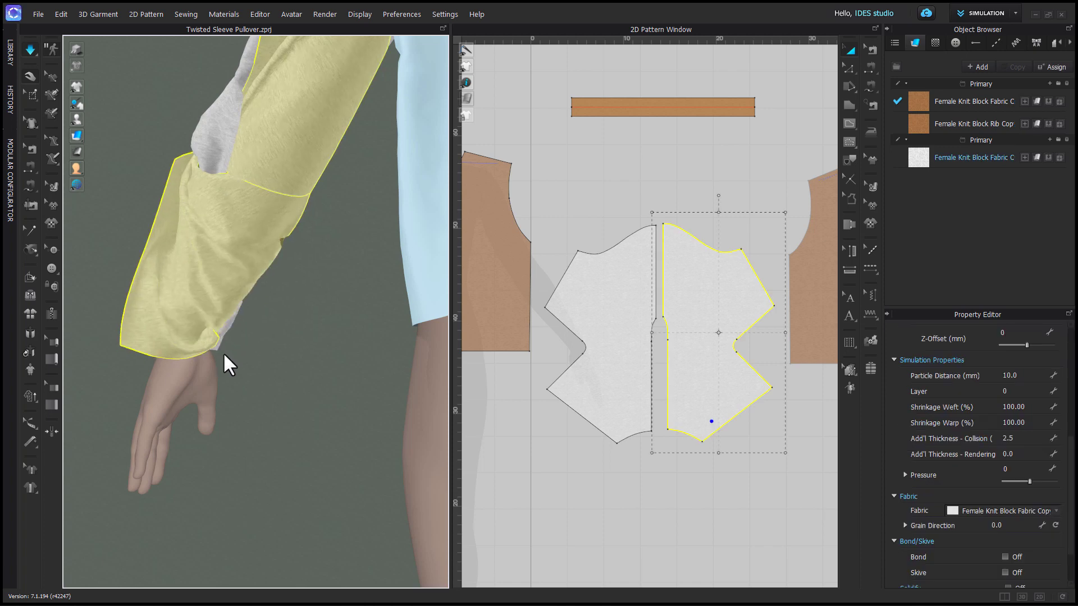
right_click_drag(193, 306, 336, 210)
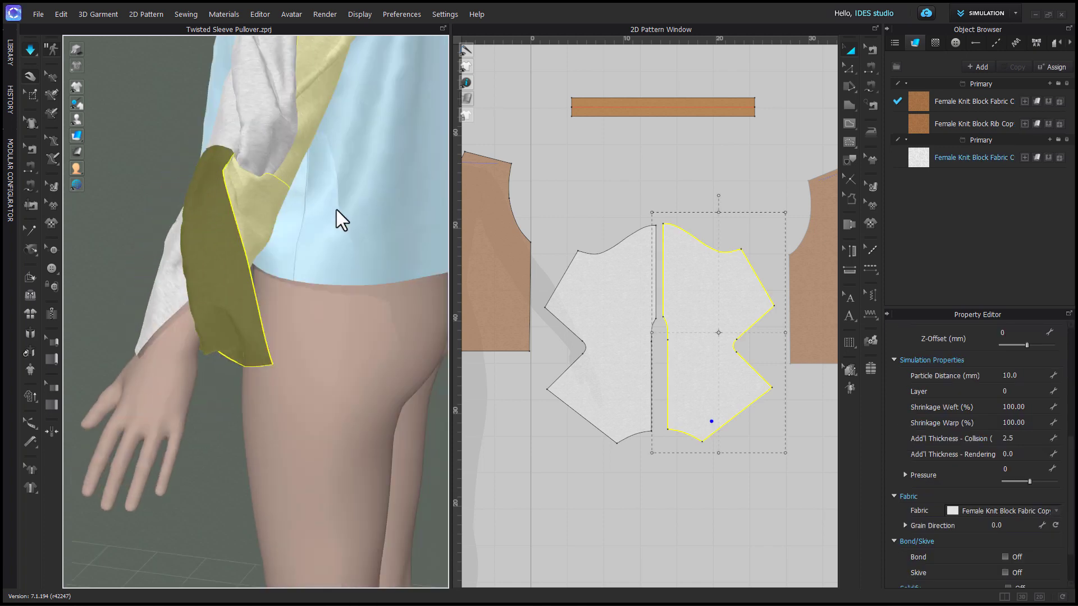
right_click_drag(257, 144, 229, 349)
left_click(249, 386)
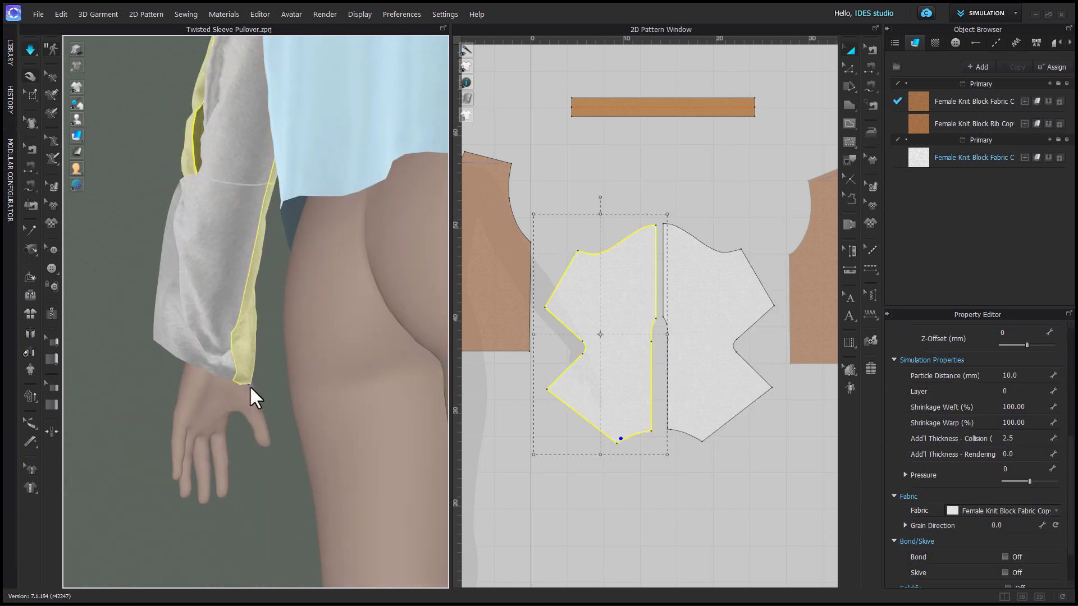
left_click_drag(261, 322, 259, 390)
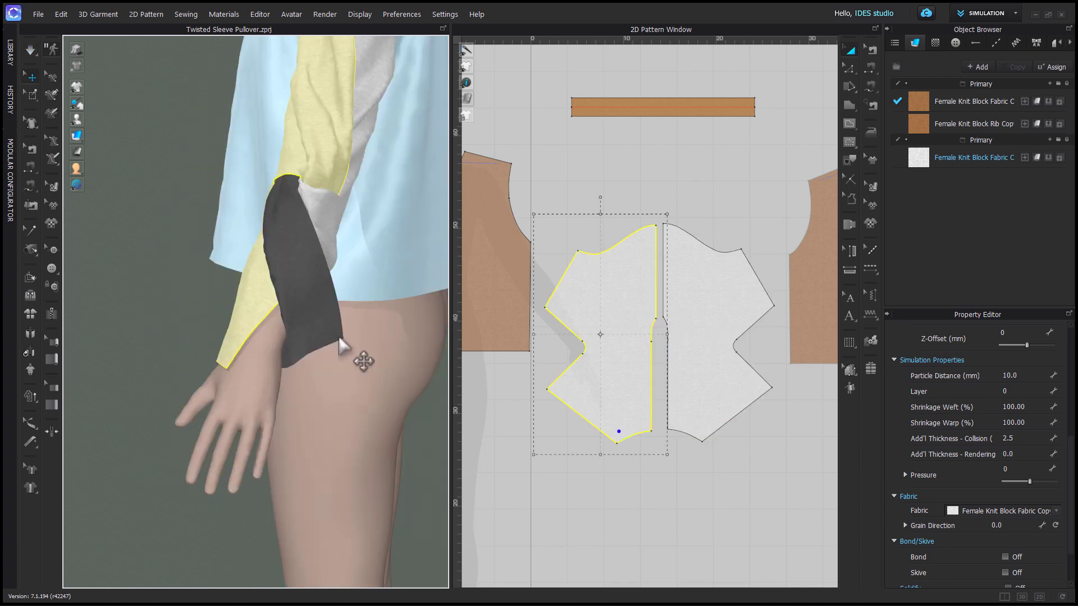
Pull the right sleeve pattern's inner hem corner across the wrist towards the other half during simulation.
left_click(339, 337)
right_click_drag(339, 336, 228, 404)
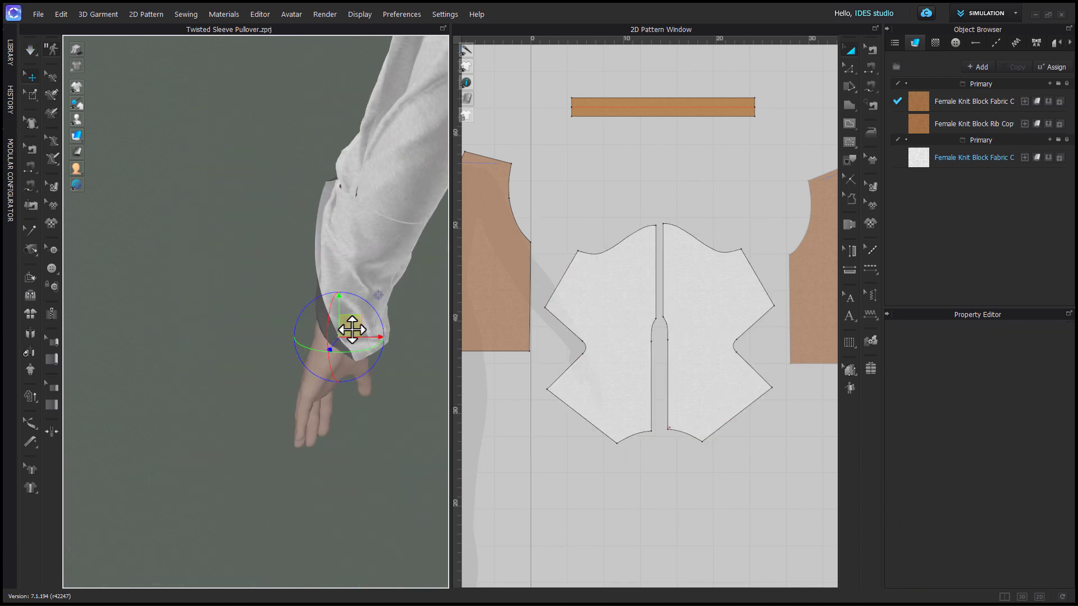
left_click_drag(351, 330, 292, 327)
left_click_drag(244, 338, 226, 331)
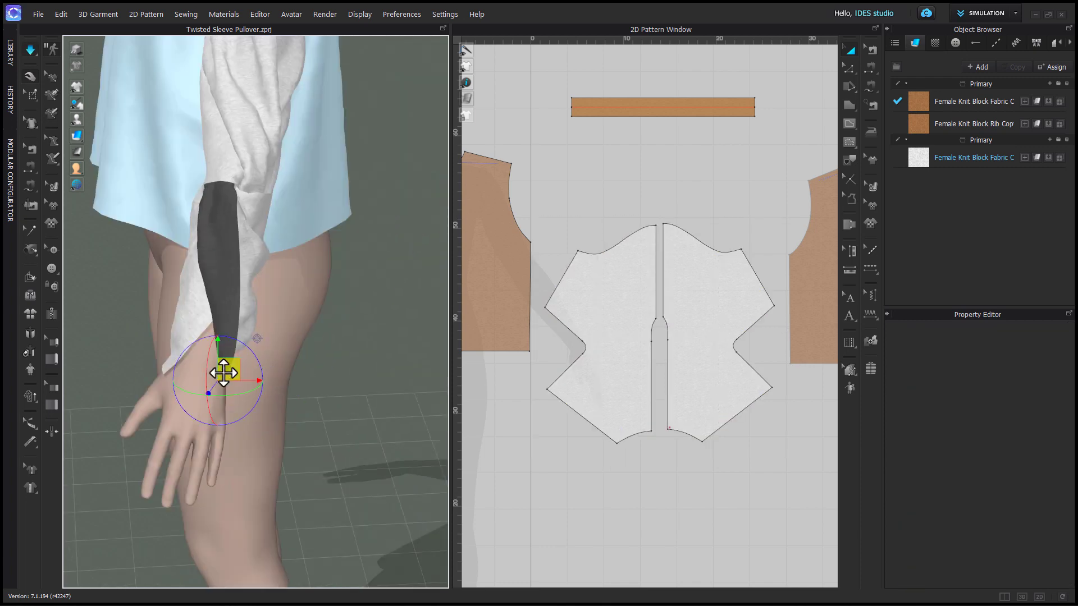
left_click(631, 410)
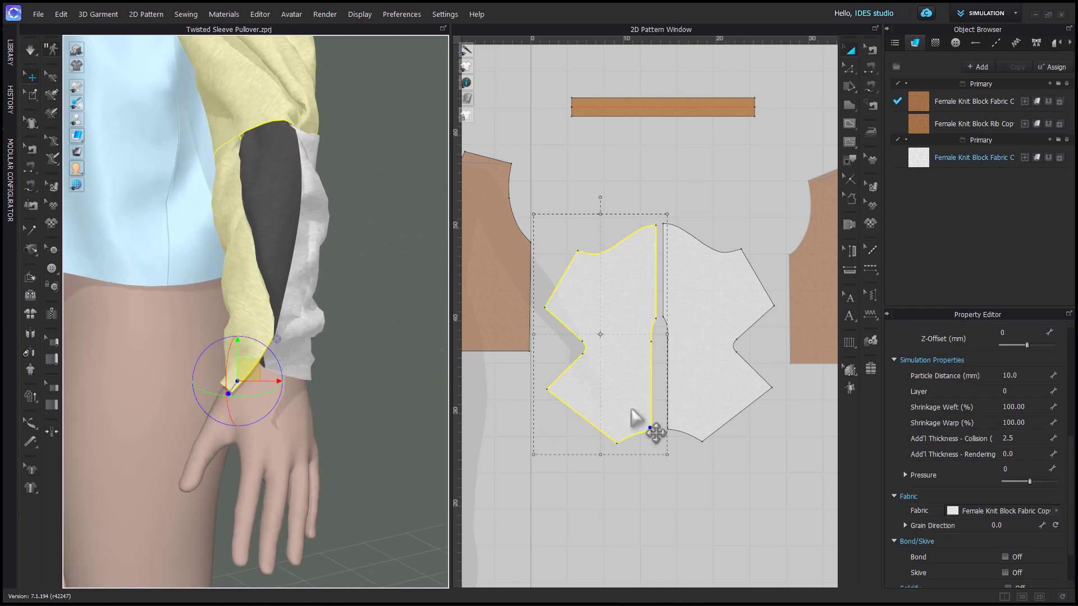
left_click(667, 457)
Sew the lower inner edges of the two sleeve halves together over 3.333 in up from the hem and simulate.
scroll(666, 450, "up", 3)
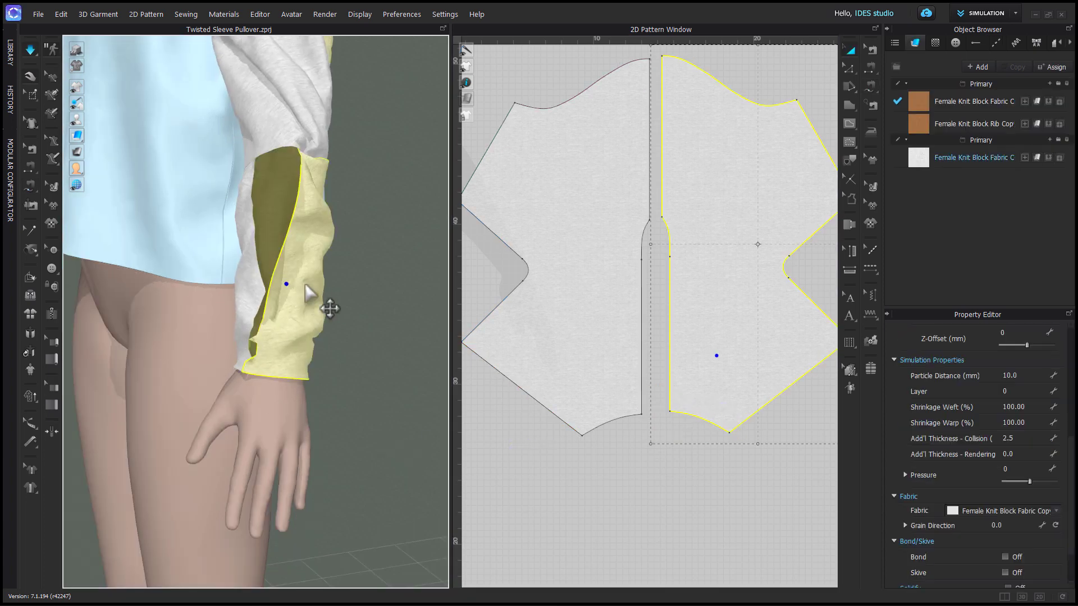
left_click_drag(329, 305, 355, 288)
right_click_drag(256, 290, 309, 377)
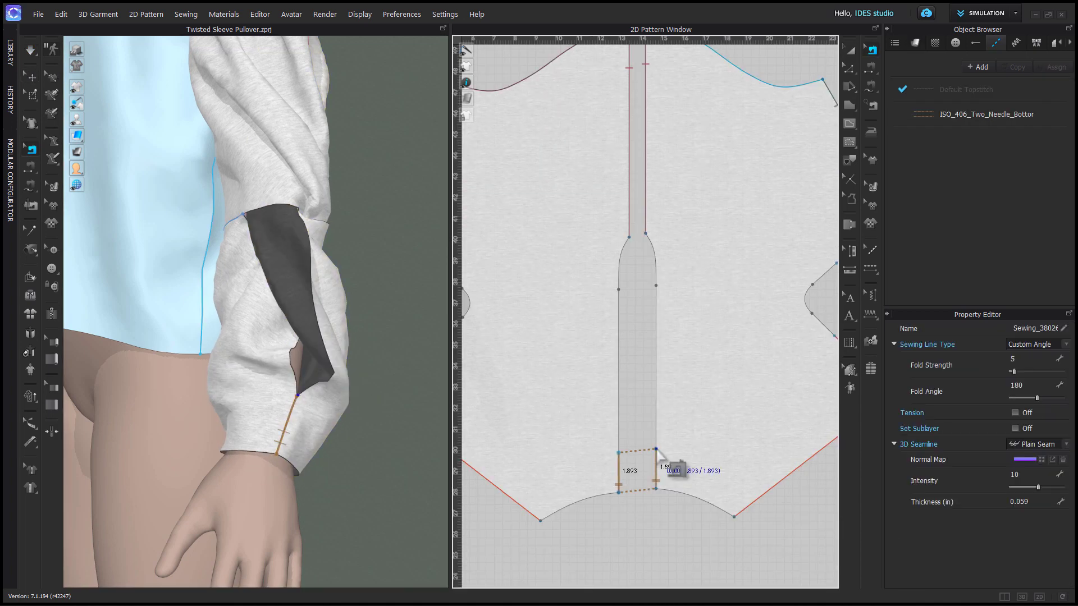
key("b")
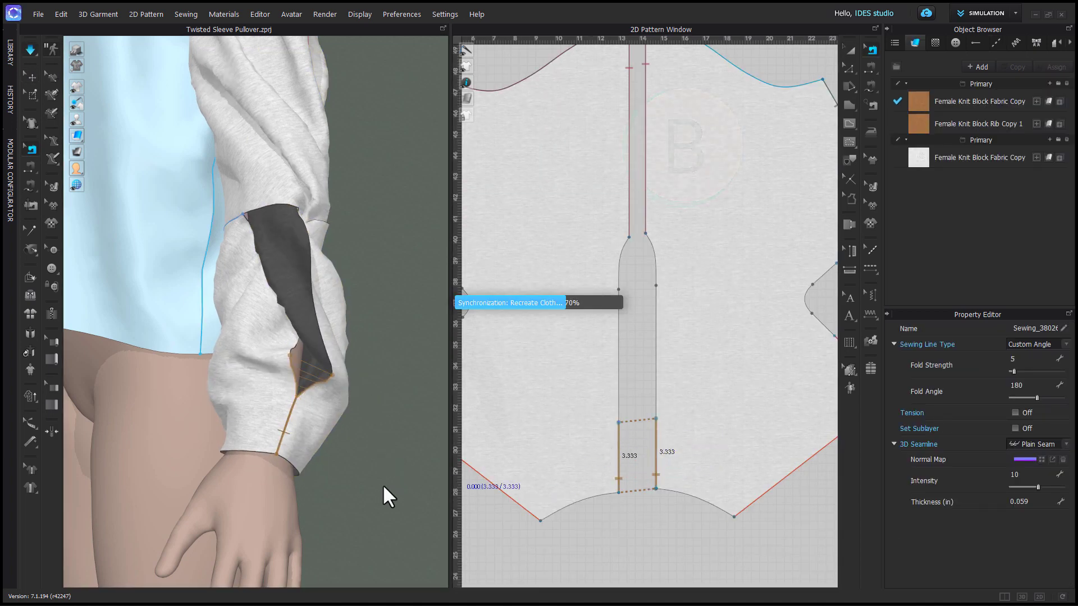
left_click(385, 487)
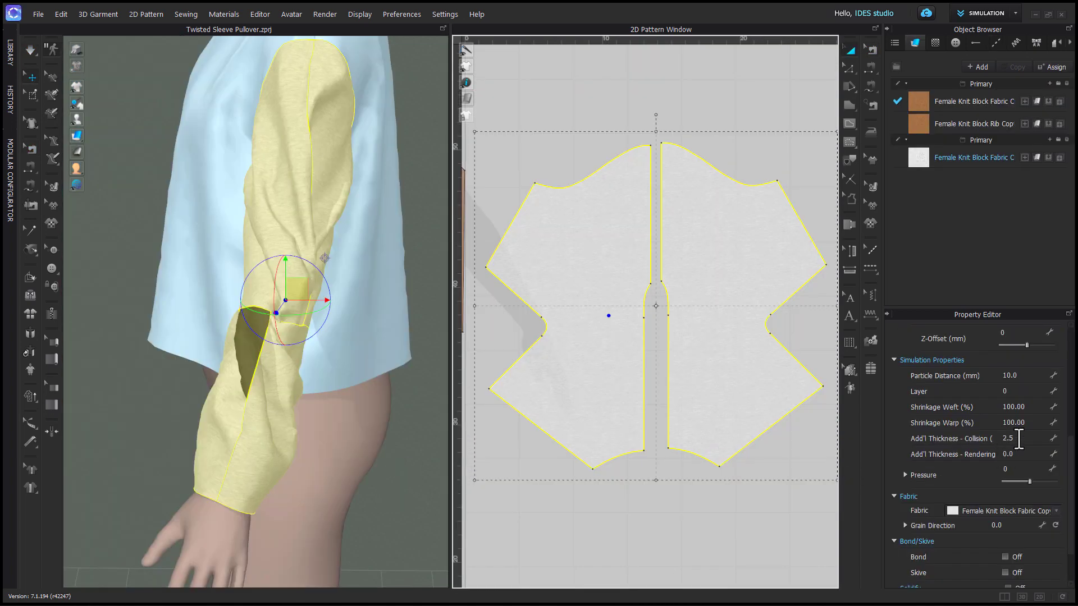
Set both sleeve halves' additional collision thickness to 4 mm and pull the fabric at the twist during simulation.
left_click(1017, 439)
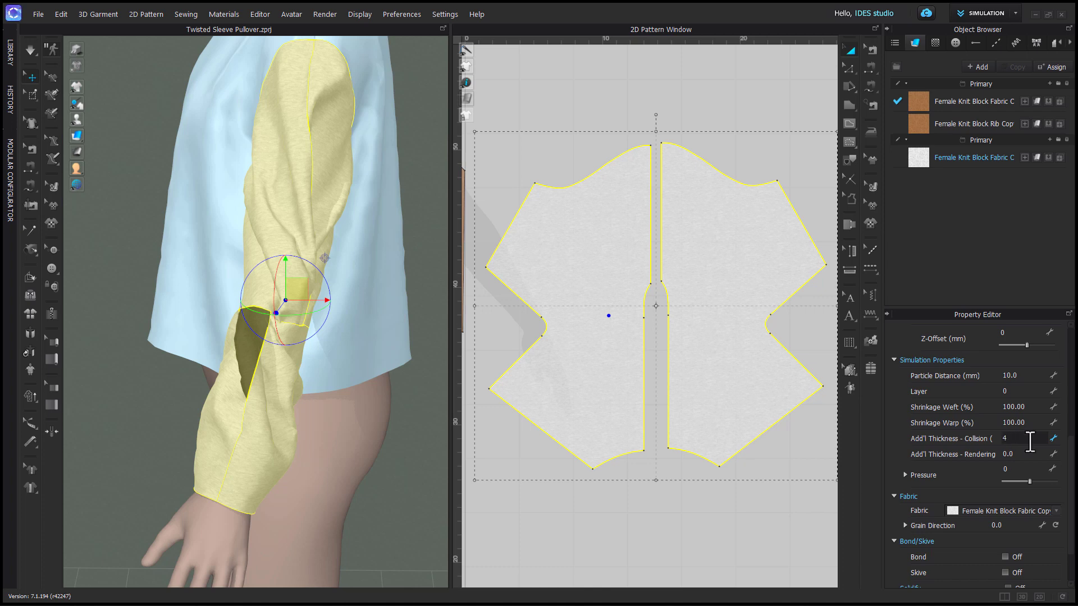
left_click(686, 500)
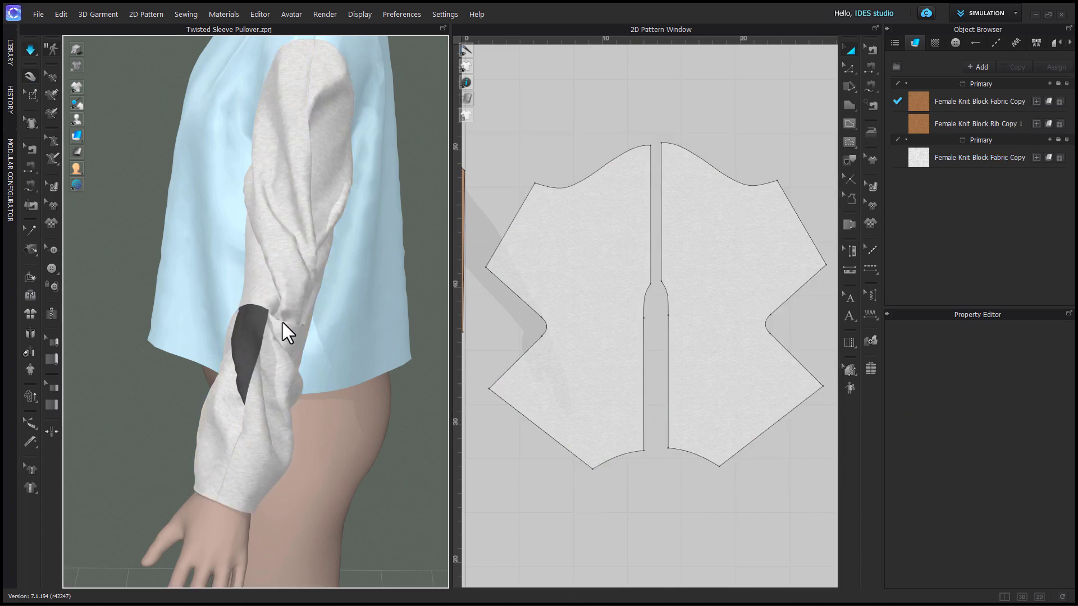
scroll(284, 327, "up", 3)
left_click(289, 332)
left_click_drag(291, 336, 312, 362)
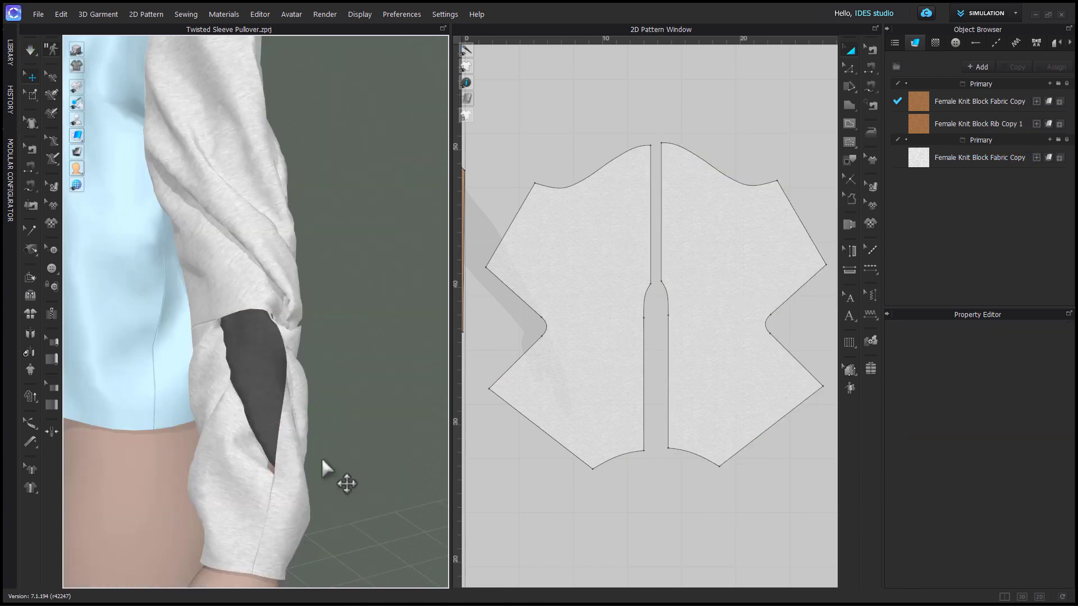
Pull the forearm fabric beside the open inner edge outward from the twist during simulation.
right_click_drag(322, 460, 240, 347)
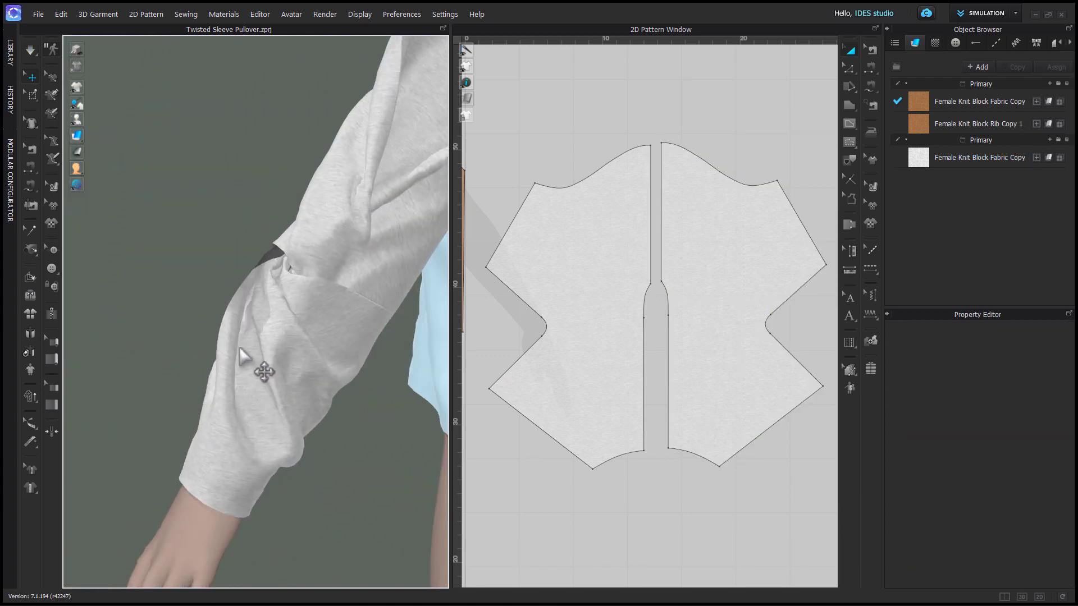
scroll(260, 379, "up", 5)
right_click_drag(260, 388, 260, 338)
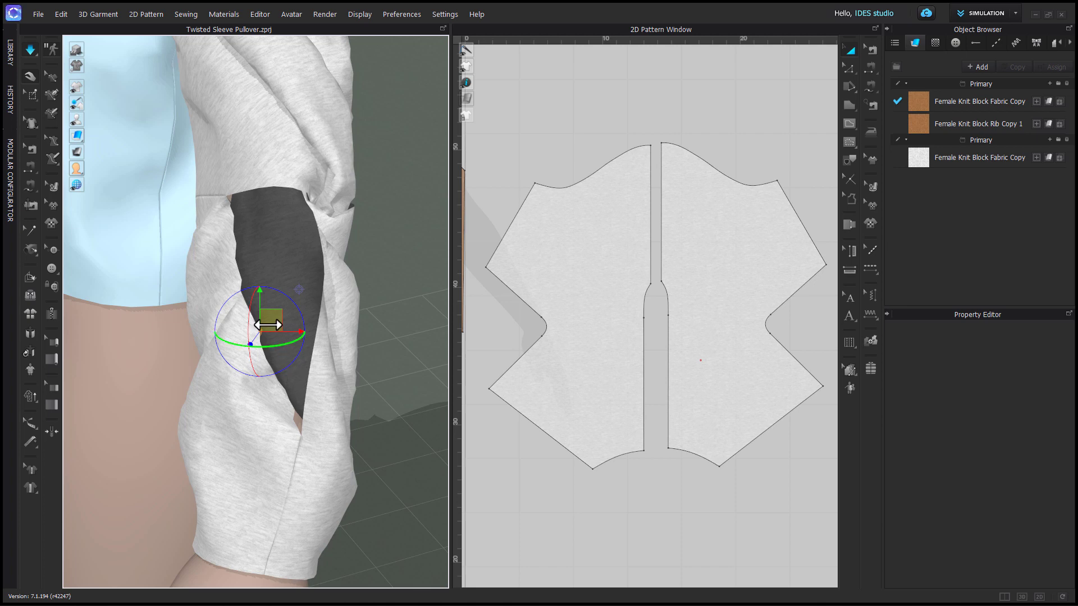
left_click_drag(299, 318, 414, 344)
left_click(355, 340)
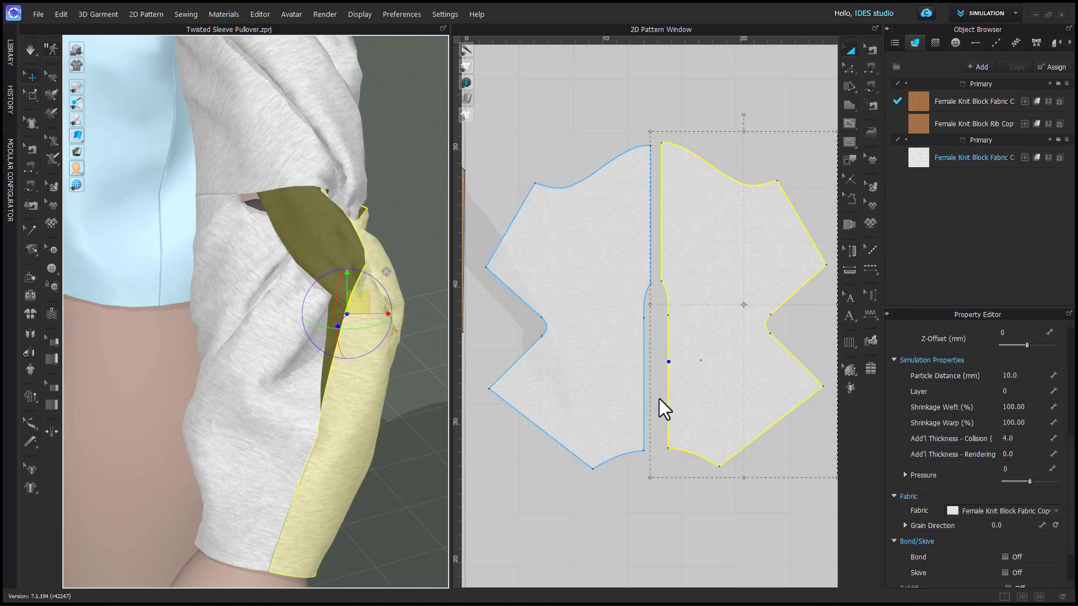
Extend the seam joining the two lower inner sleeve edges to about 6.87 in up from the hem and simulate.
scroll(659, 398, "up", 5)
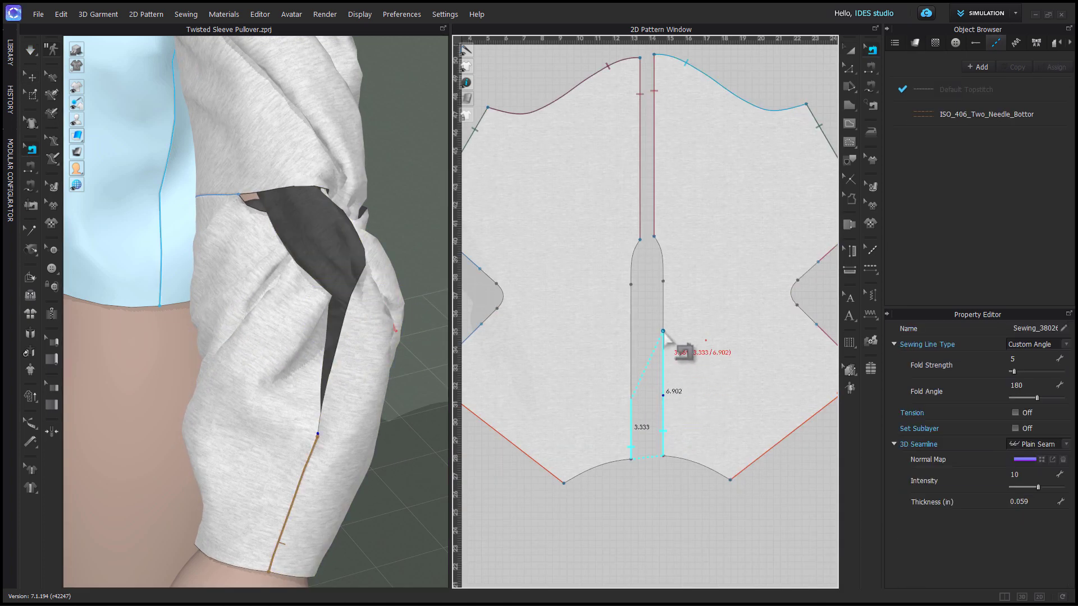
left_click_drag(663, 332, 663, 332)
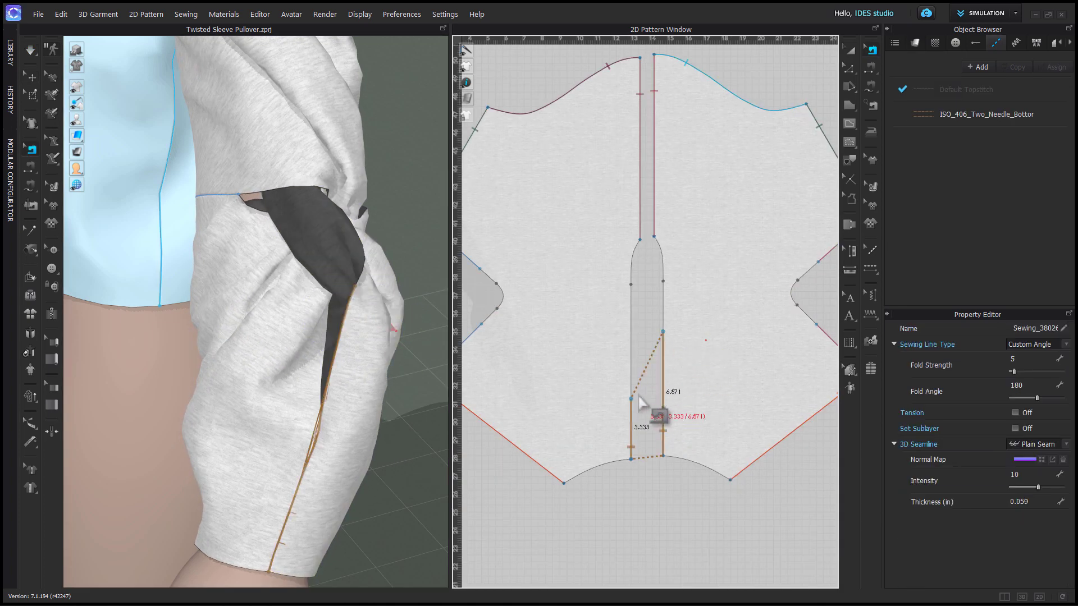
left_click_drag(631, 398, 631, 334)
key("q")
right_click_drag(386, 429, 426, 419)
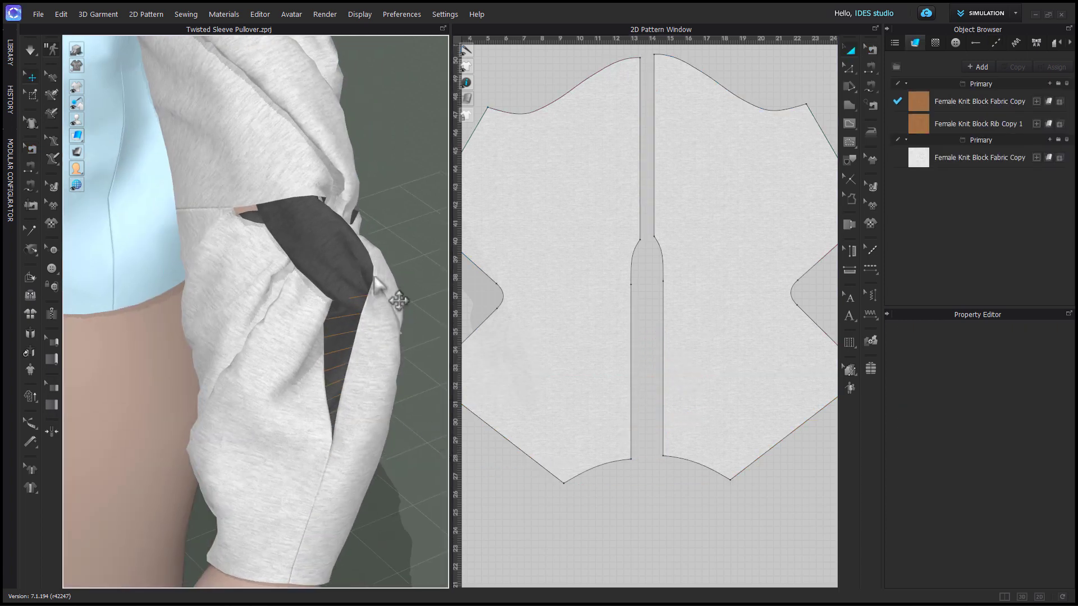
key("space")
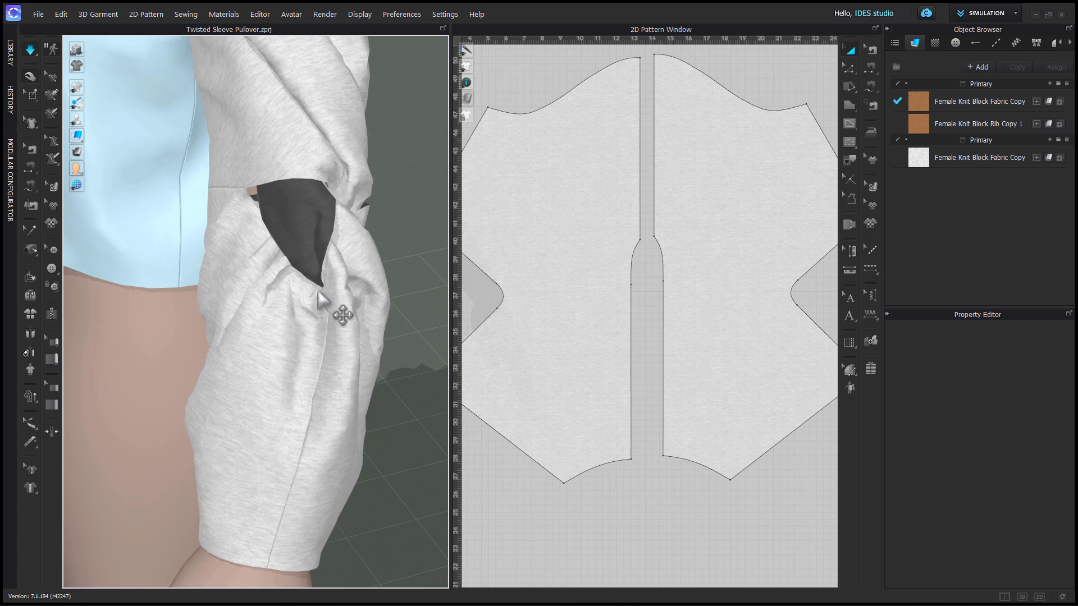
left_click(283, 312)
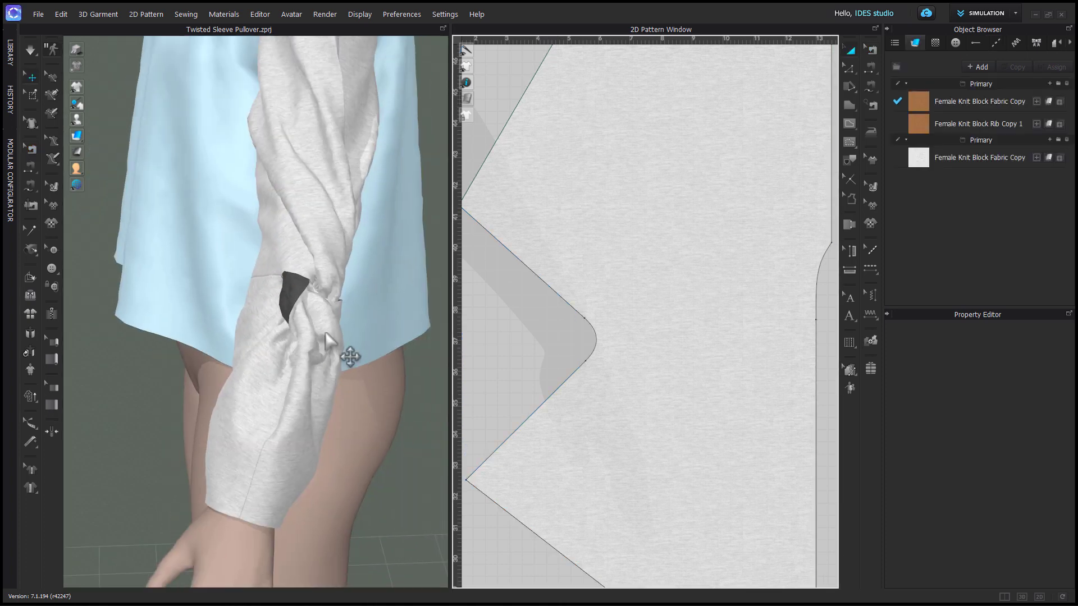
Set both sleeve halves' particle distance to 5 mm and additional collision thickness to 3.2 mm.
left_click(352, 357)
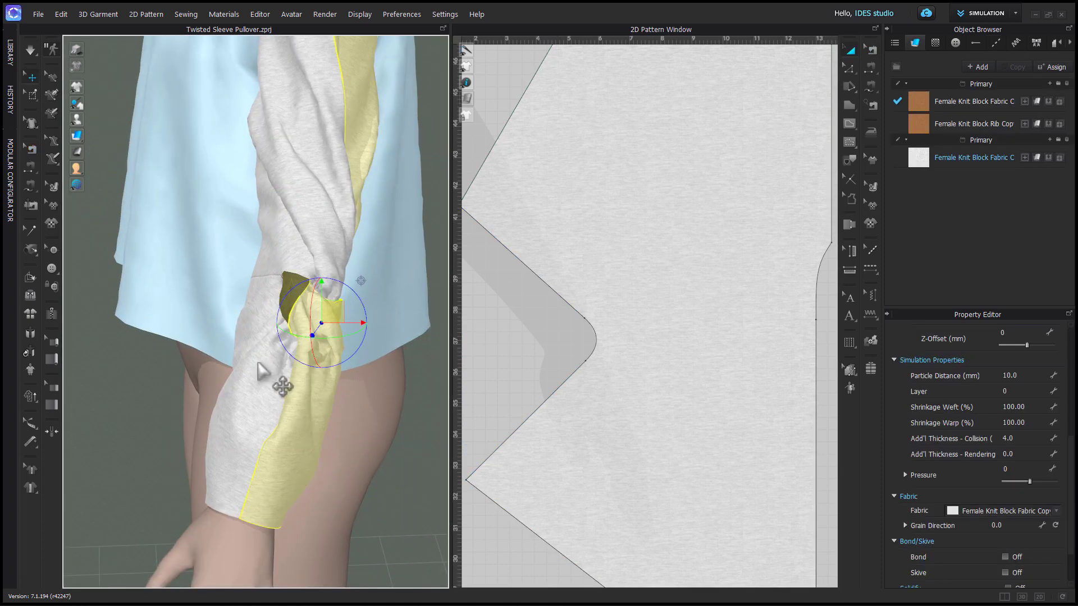
double_click(1010, 376)
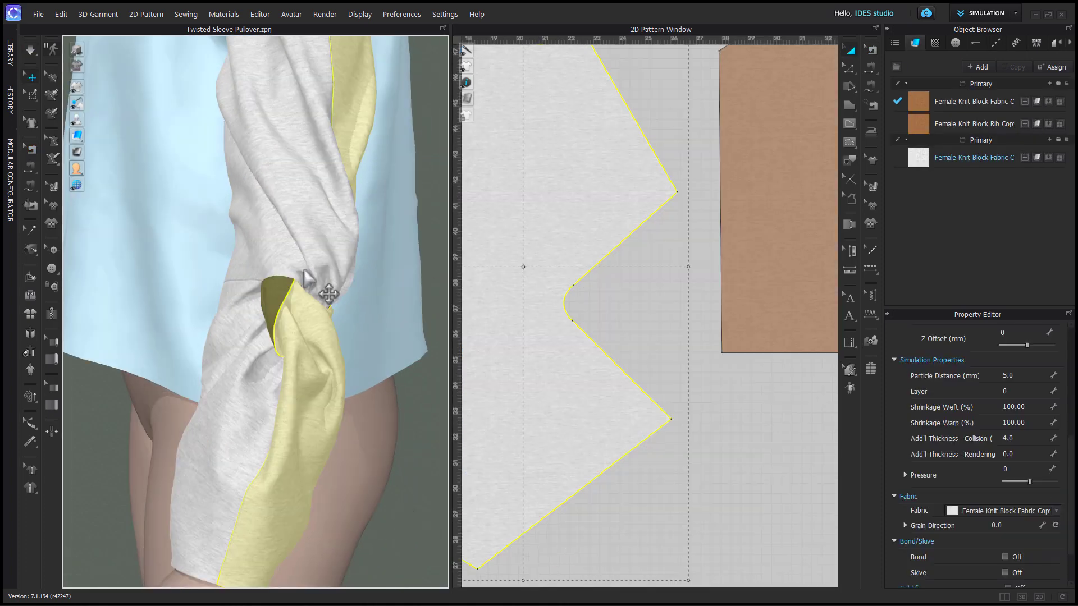
left_click(306, 264, "shift")
double_click(1011, 439)
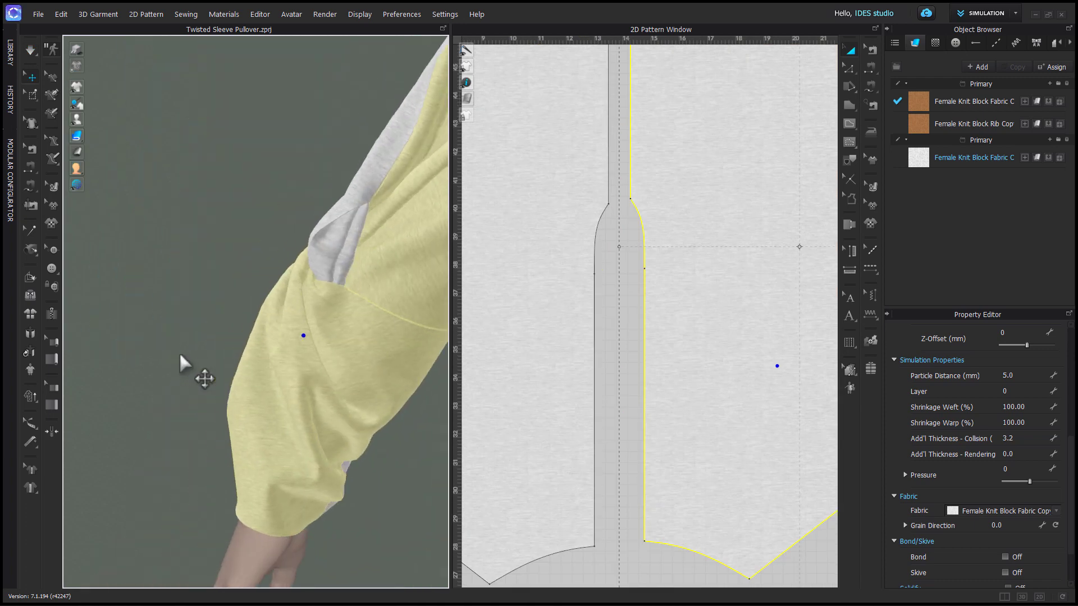
Shift the curved edge segments at the top of the inner opening downward on both sleeve halves and simulate.
scroll(313, 282, "up", 3)
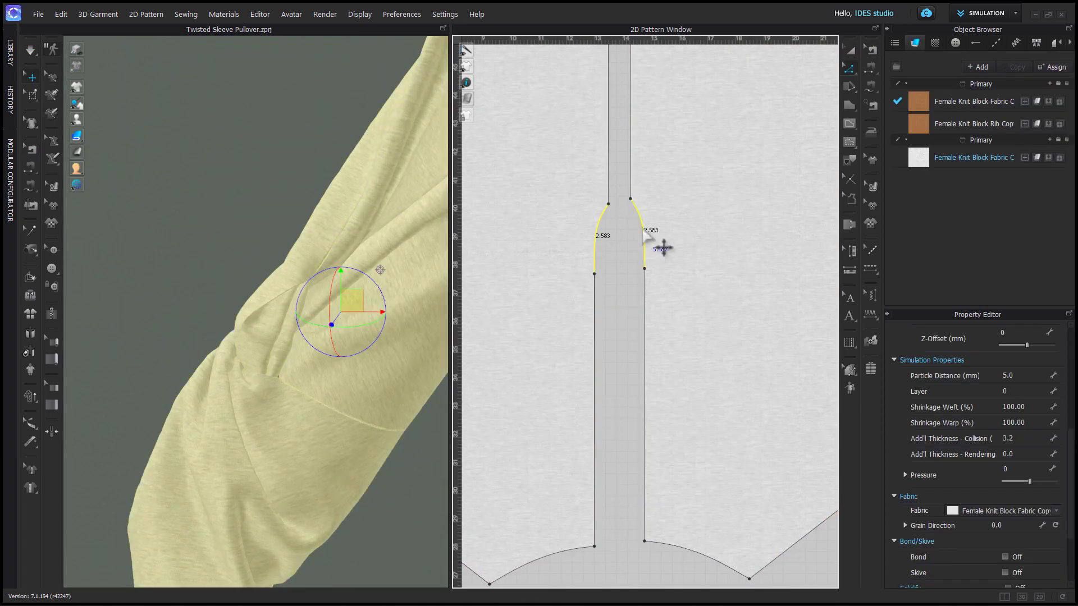
left_click_drag(661, 245, 644, 245)
right_click(644, 244)
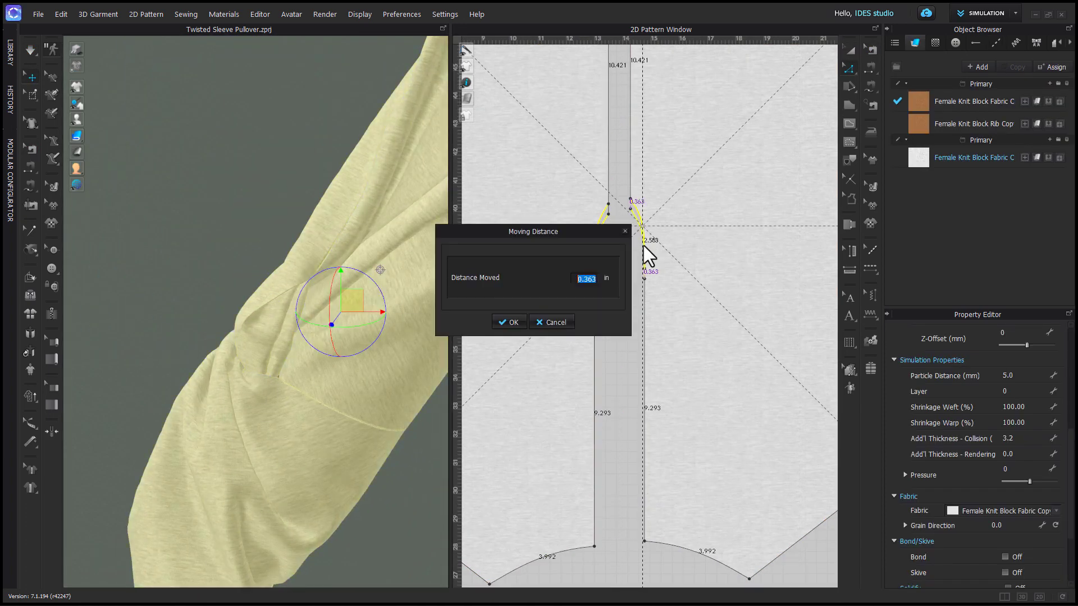
key("Return")
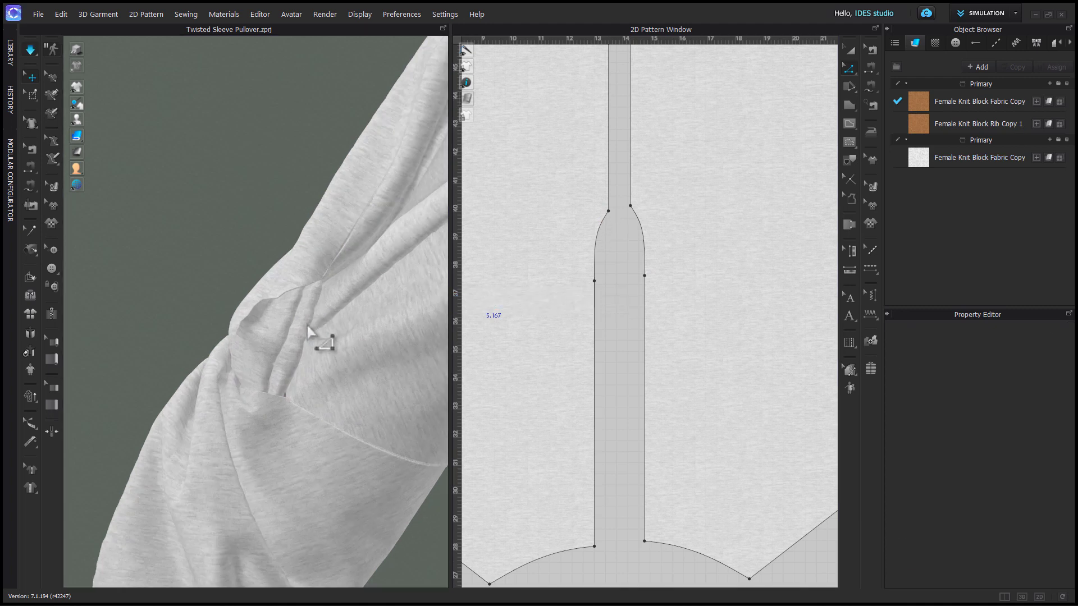
left_click(280, 319)
Lower the same curved opening segments on both sleeve halves a second time and update the simulation.
left_click_drag(590, 185, 645, 277)
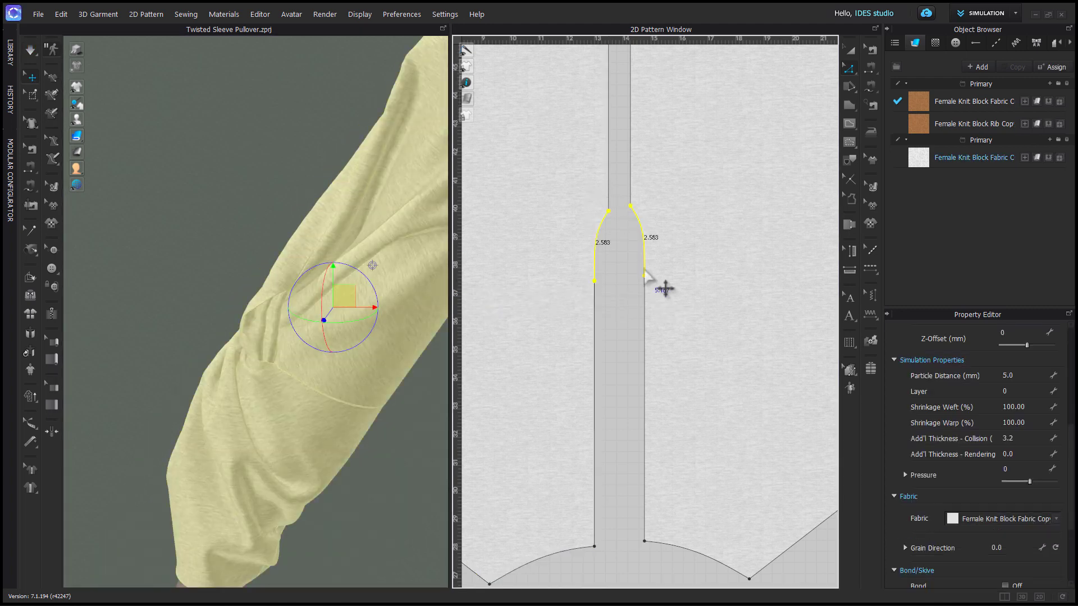
right_click(644, 278)
key("Return")
left_click(649, 280)
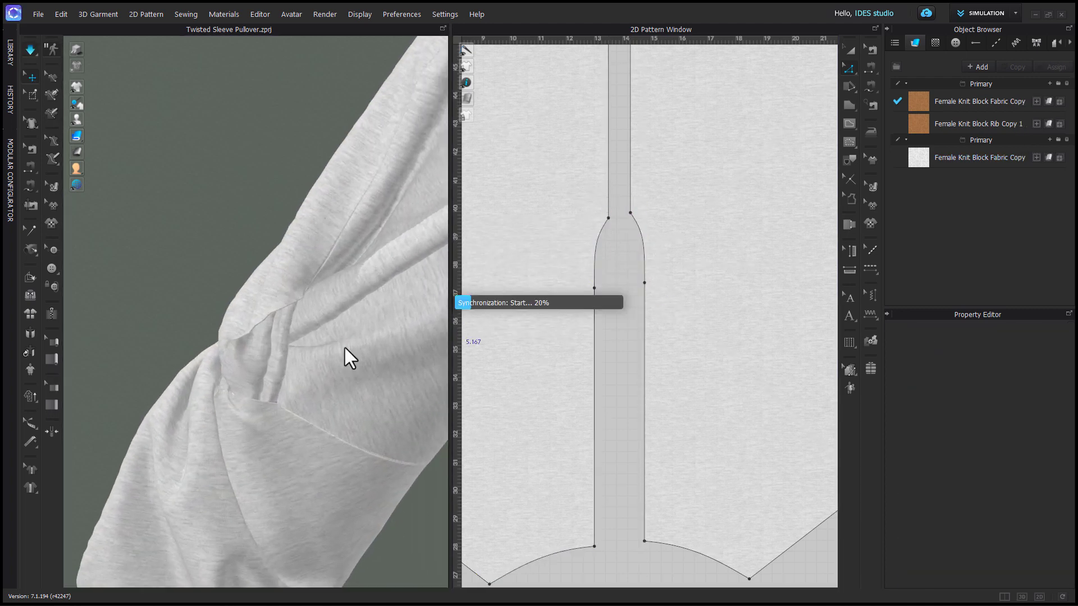
Assign the brown Female Knit Block Fabric Copy to both sleeve halves, set additional collision thickness to 2.5 mm and simulate.
left_click(293, 285)
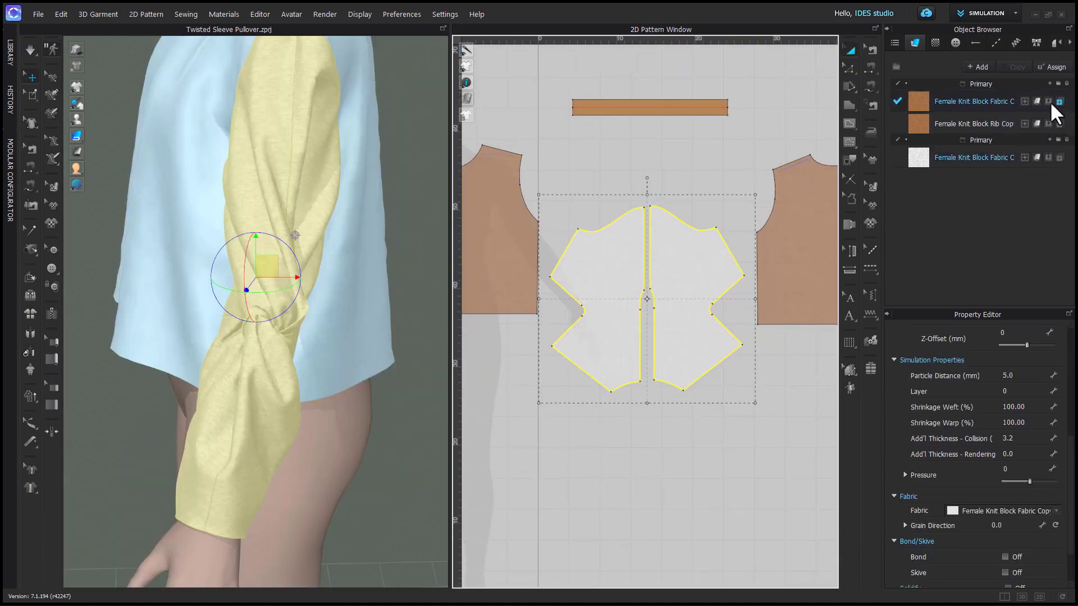
left_click(1059, 103)
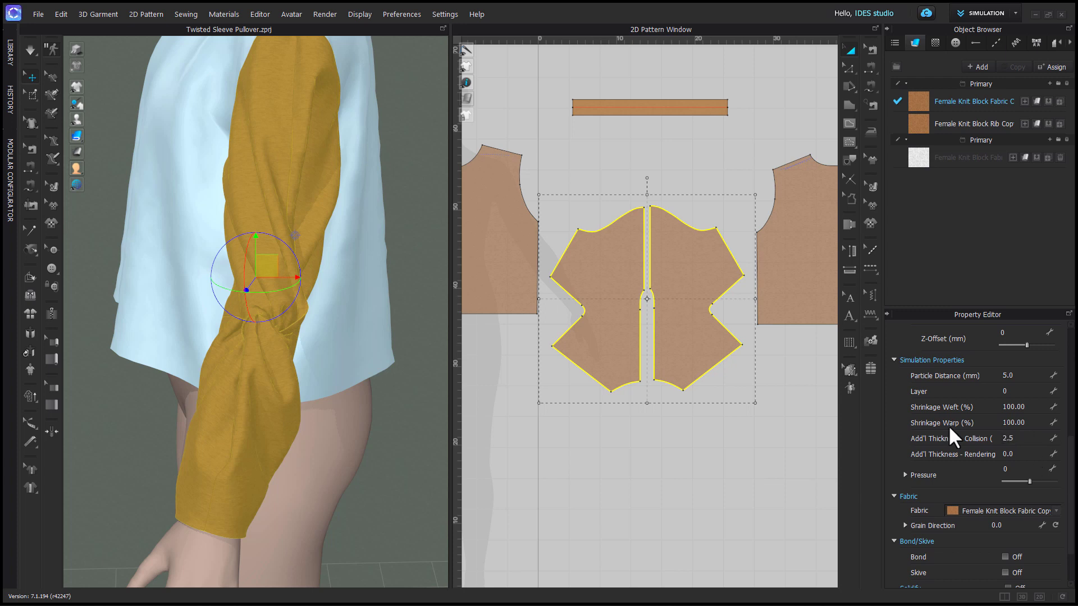
key("space")
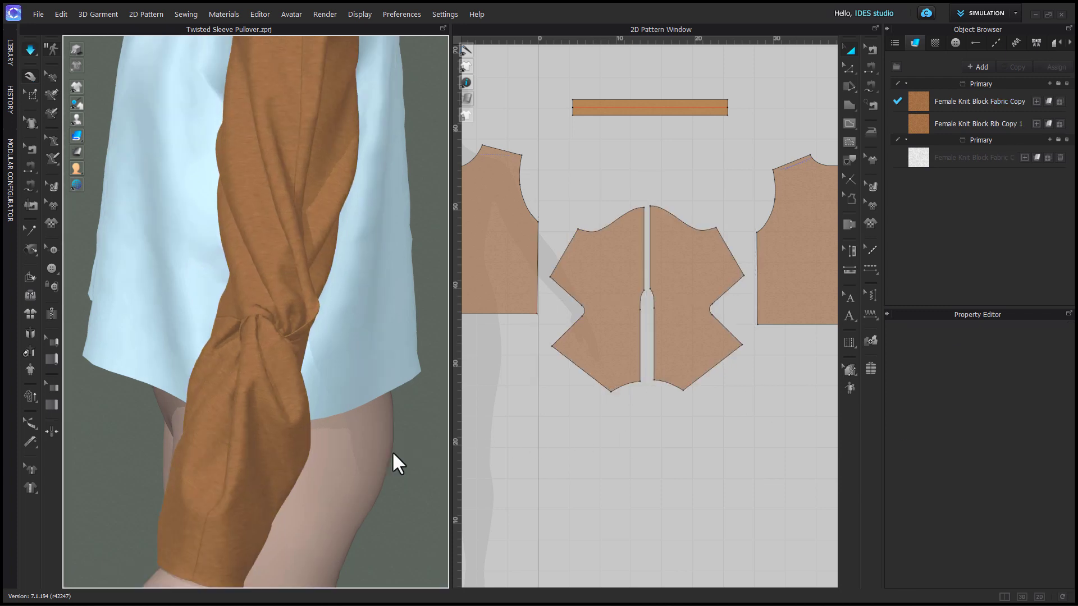
key("space")
Merge the two sleeve halves along their straight upper inner edges above the opening.
right_click_drag(406, 456, 298, 287)
middle_click_drag(347, 297, 322, 328)
left_click(651, 269)
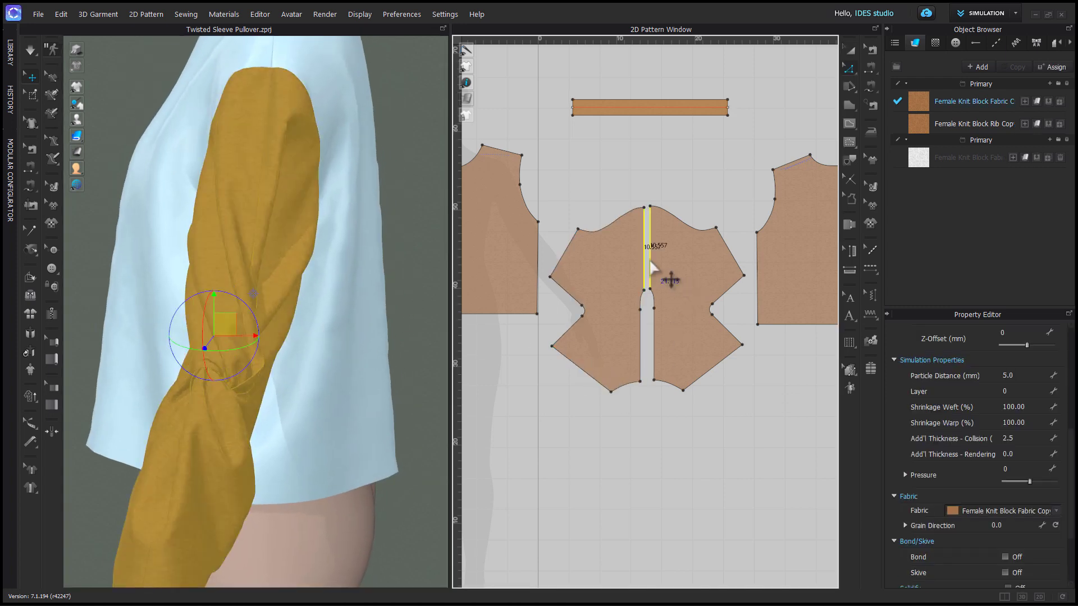
right_click(652, 269)
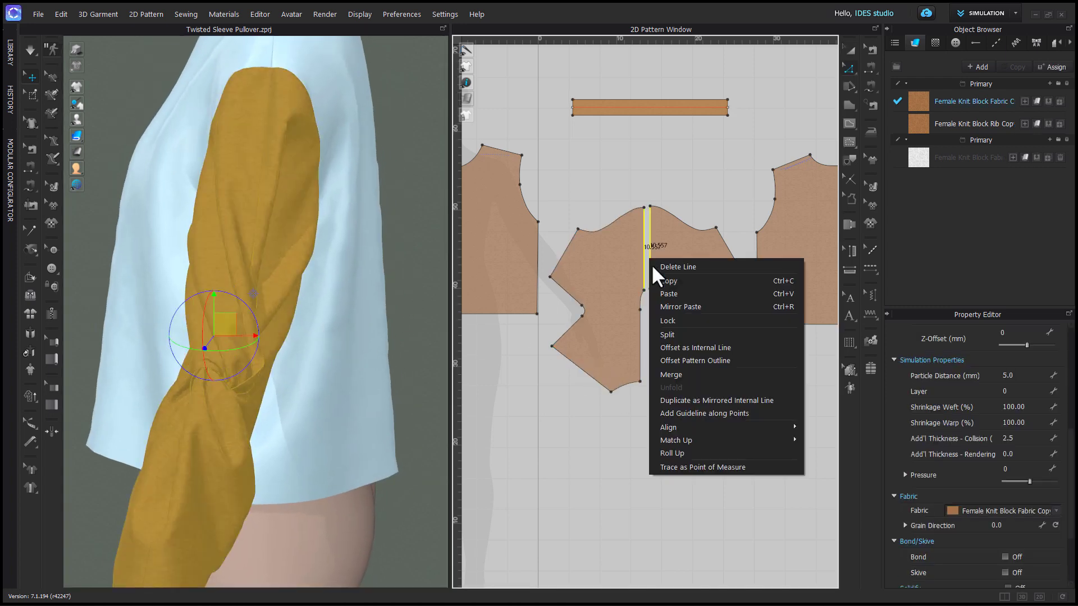
left_click(671, 372)
left_click(393, 406)
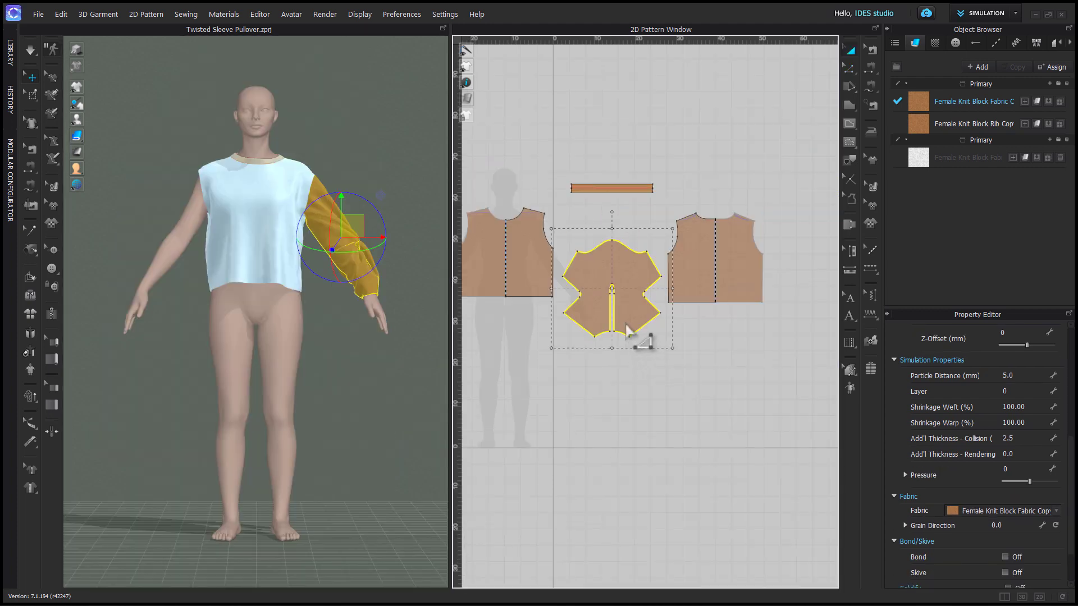
Clone the merged sleeve as a symmetric pattern with sewing, place it beside the front bodice and move it to the opposite arm.
right_click(626, 328)
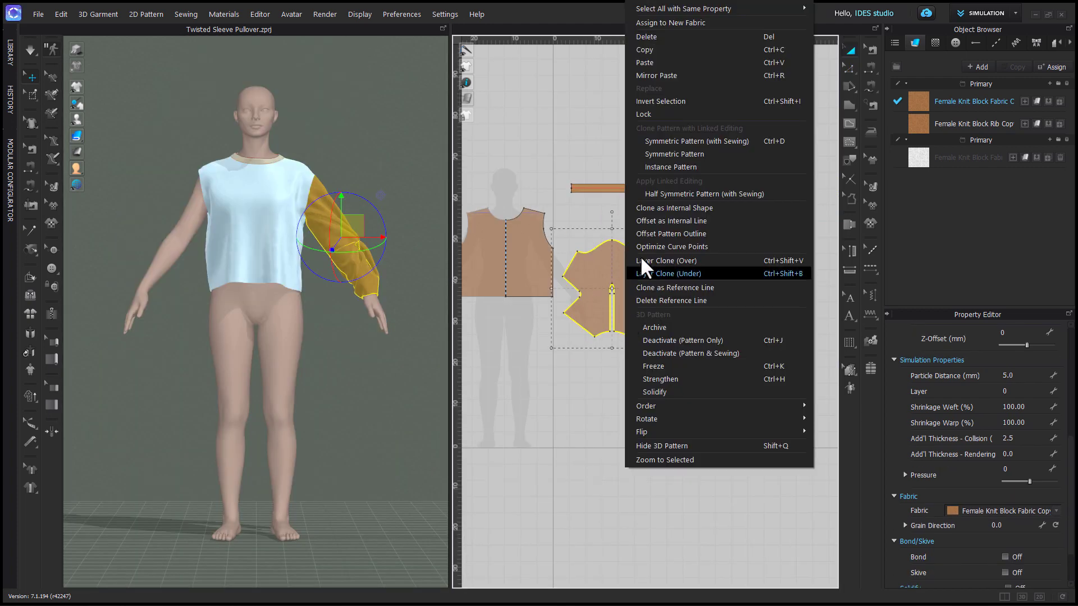
left_click(696, 141)
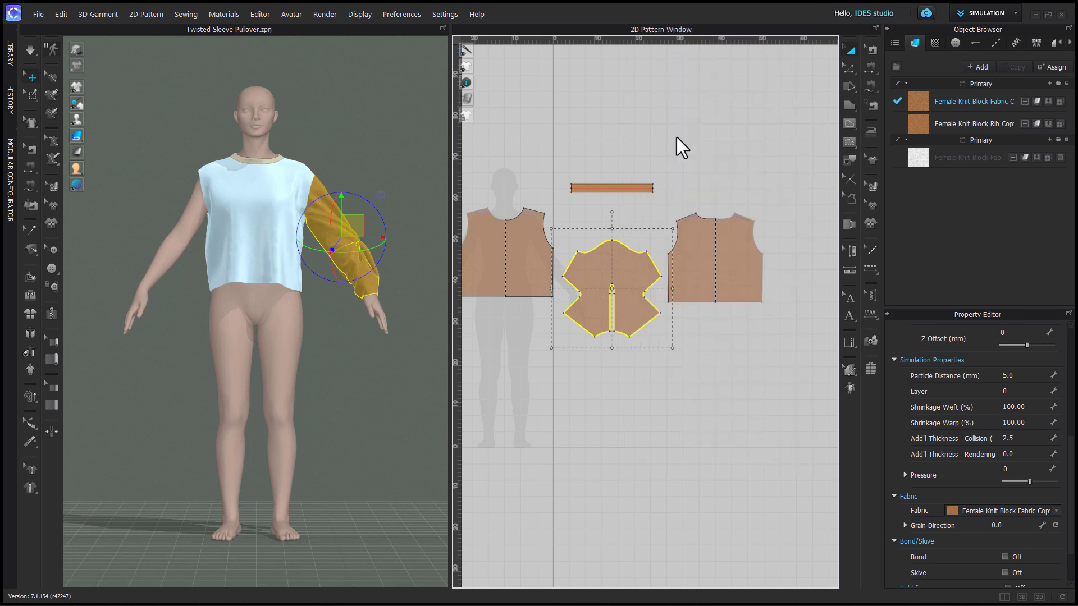
left_click(587, 300)
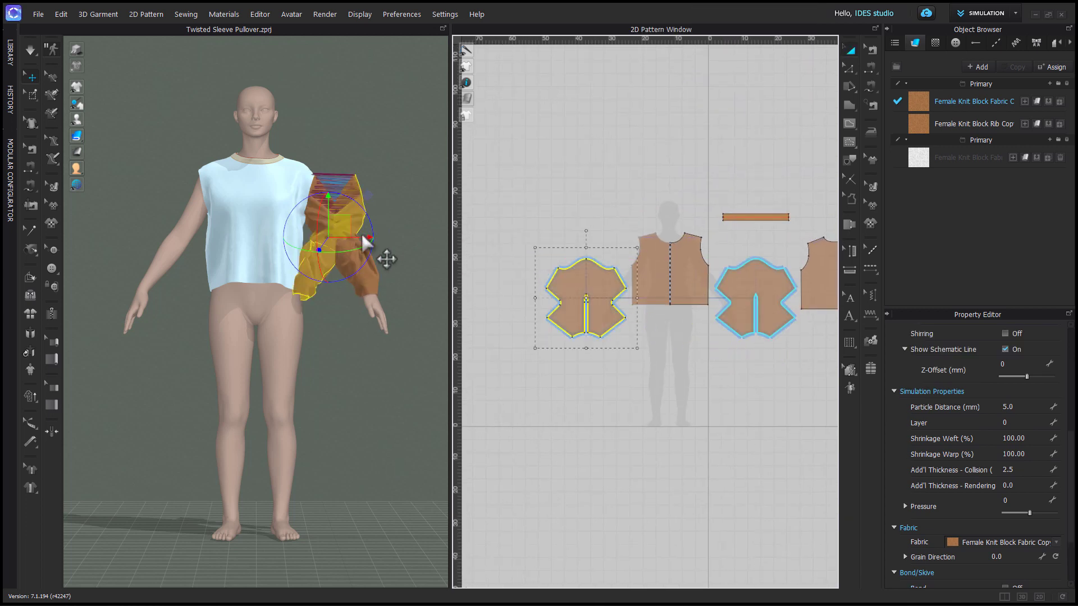
left_click_drag(356, 235, 197, 229)
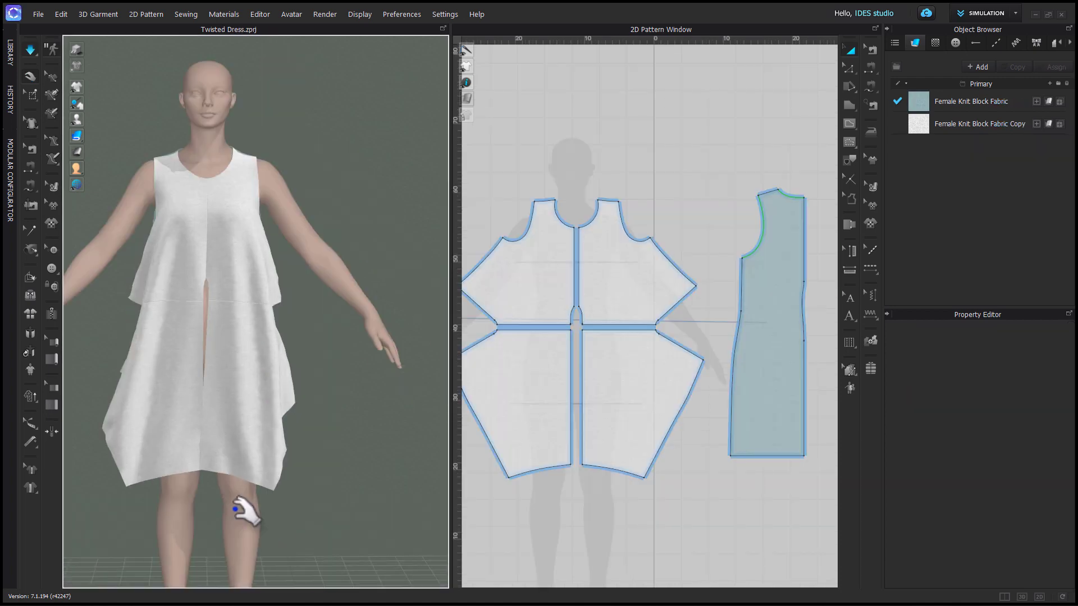
mouse_move(192, 515)
right_mouse_down()
mouse_move(435, 519)
mouse_move(194, 530)
right_mouse_up()
key("2")
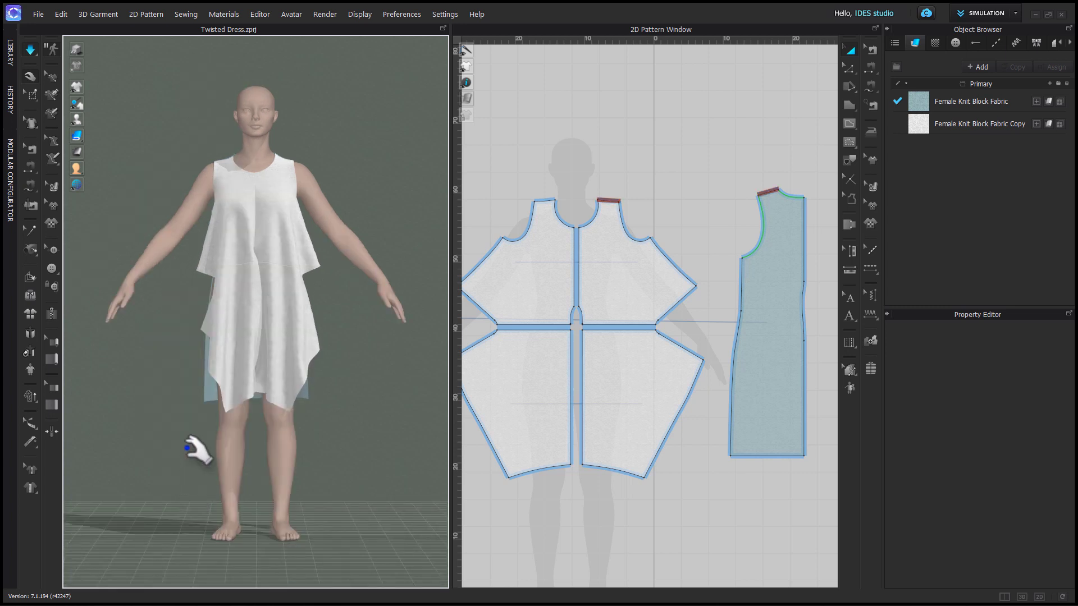
scroll(243, 397, "up", 10)
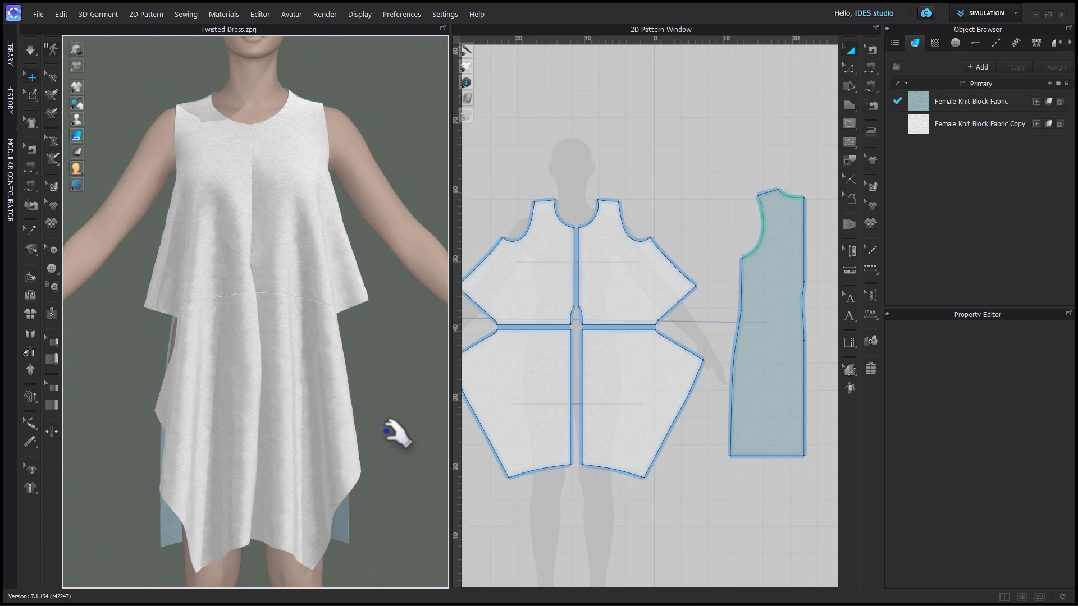
Set the elastic ratio to 100 on the neckline edges of the dress's back and front patterns.
scroll(713, 366, "down", 3)
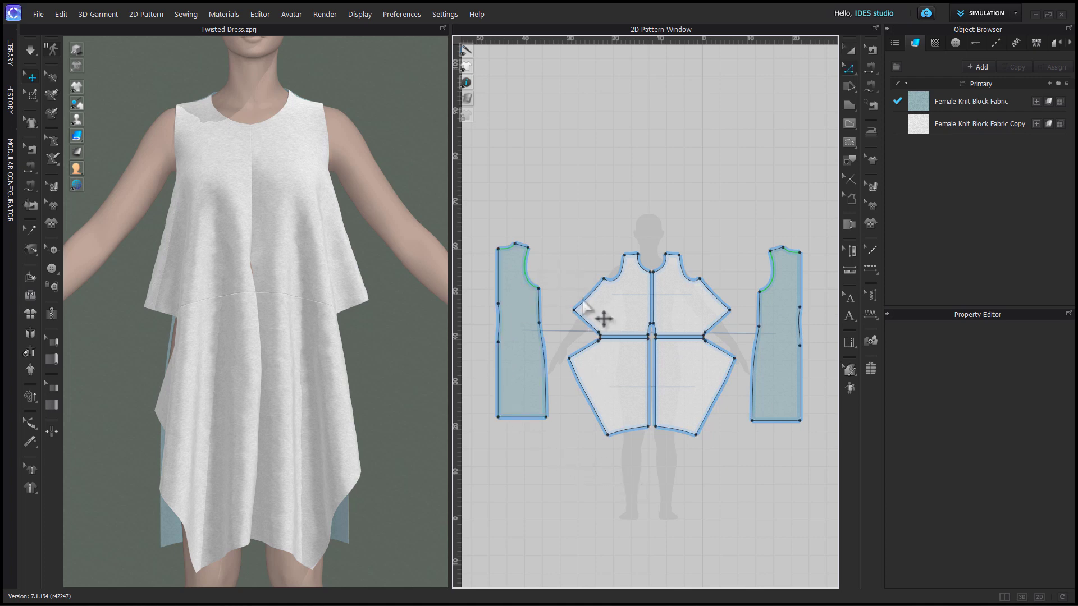
left_click(524, 278)
scroll(508, 249, "up", 5)
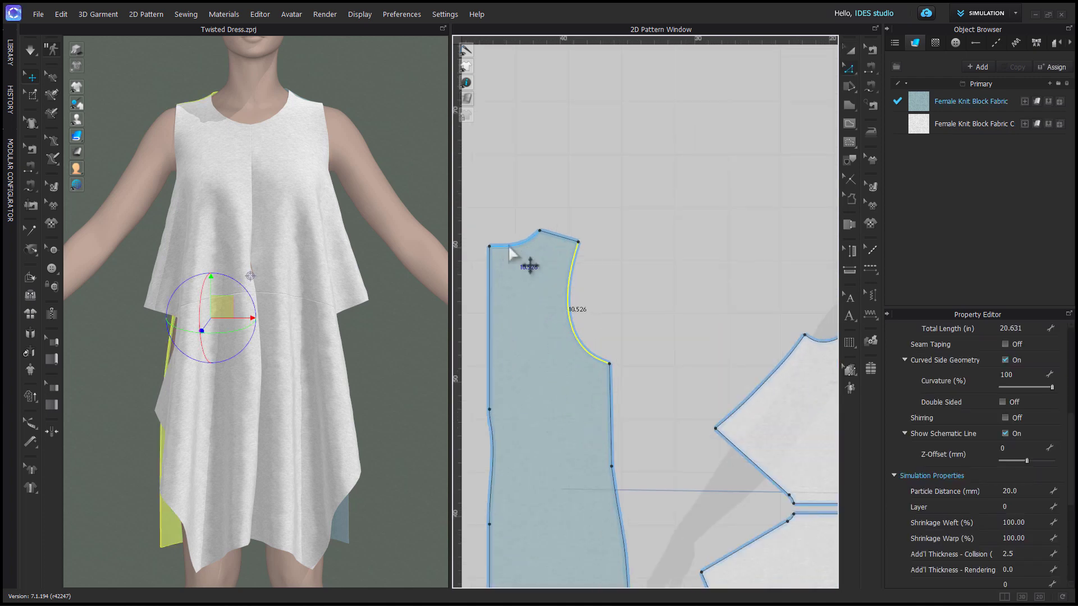
left_click(483, 274)
scroll(483, 275, "down", 4)
left_click(501, 262)
left_click(669, 286, "shift")
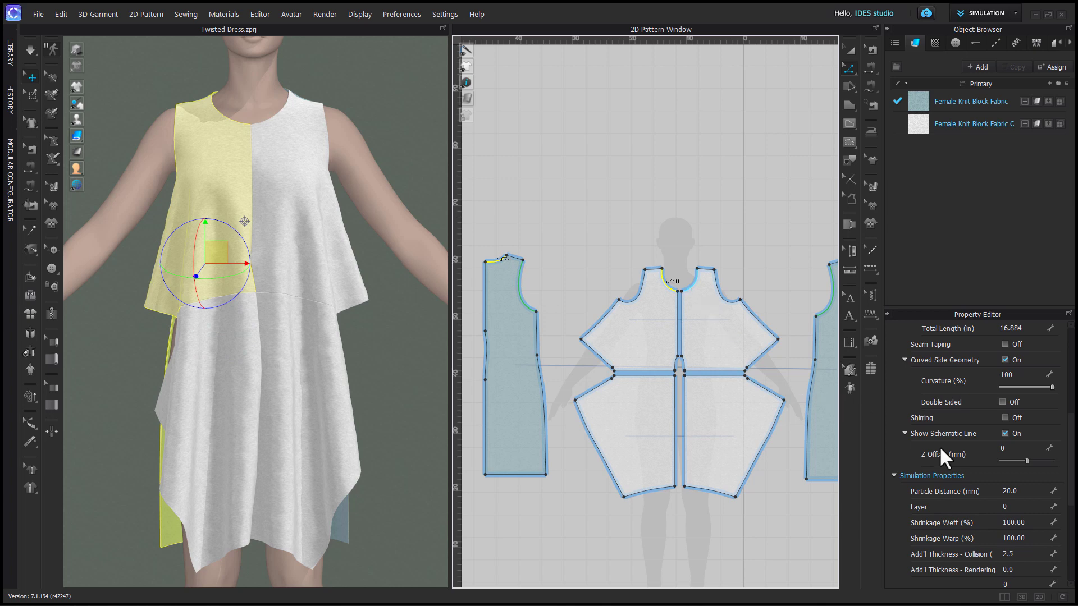
scroll(1024, 498, "up", 3)
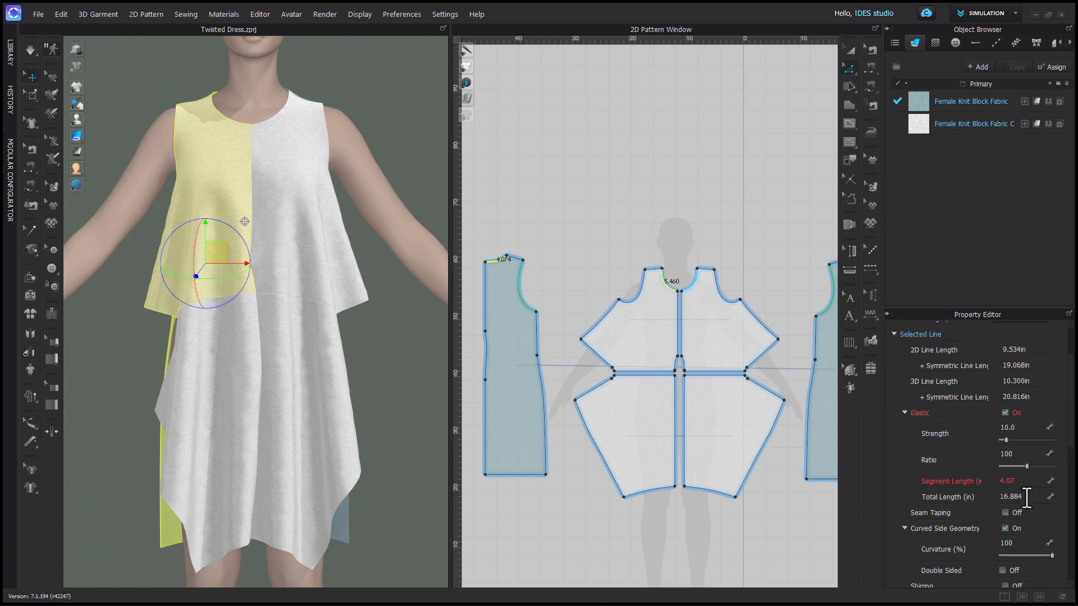
left_click(1018, 454)
type("1")
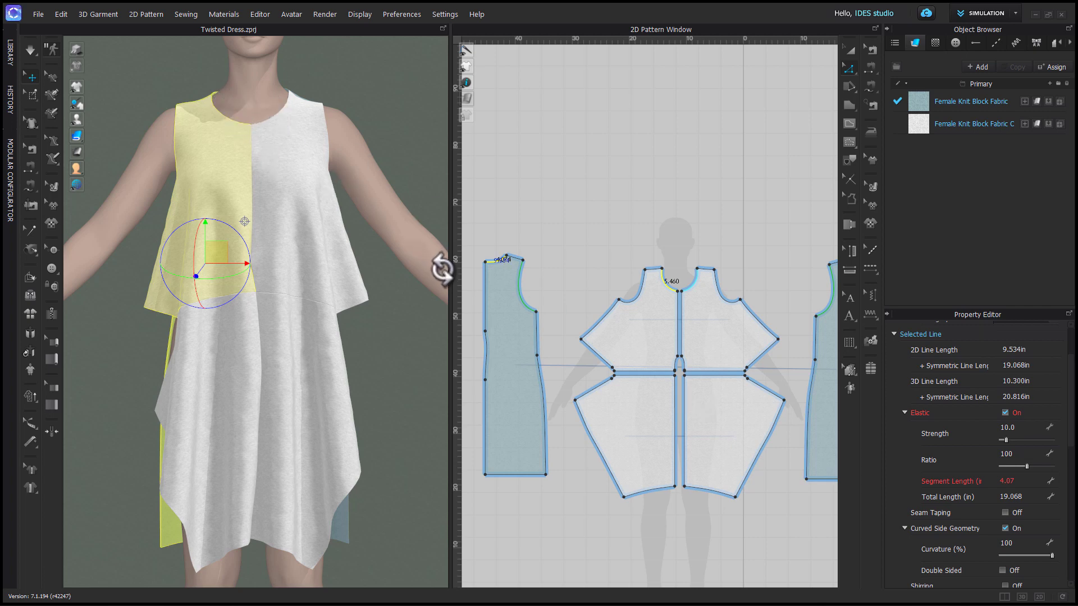
Simulate the dress and pull both front shoulders up so the bodice settles at the neckline.
key("space")
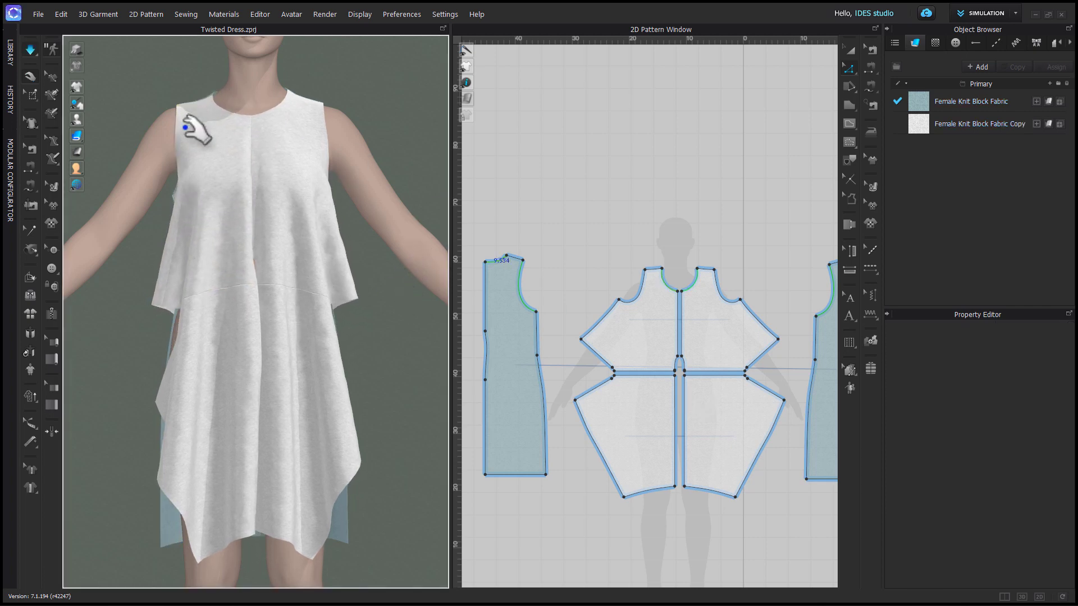
left_click_drag(201, 102, 212, 92)
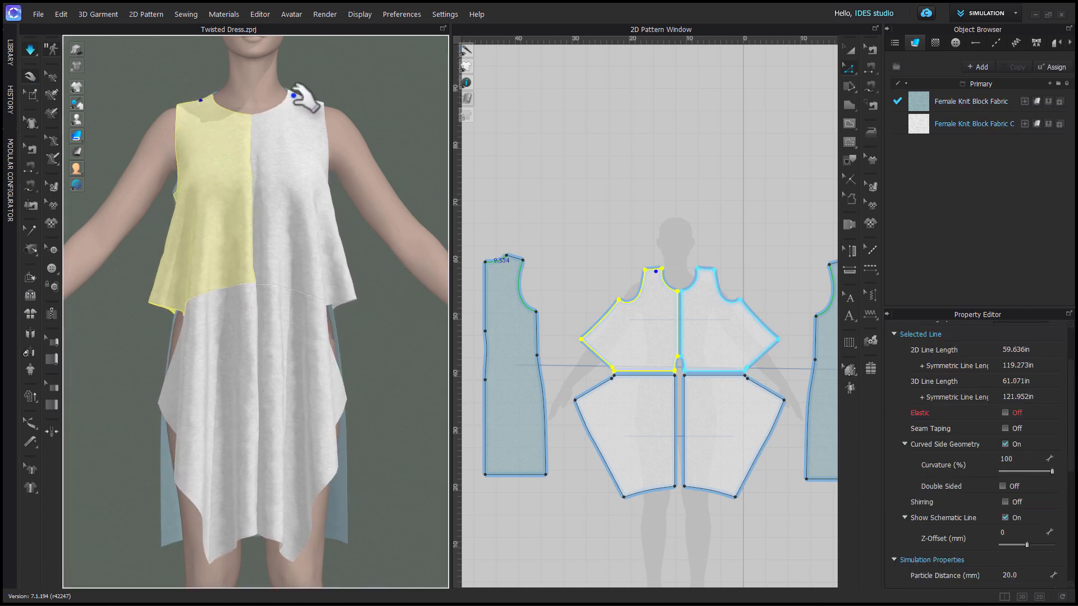
left_click_drag(291, 94, 295, 82)
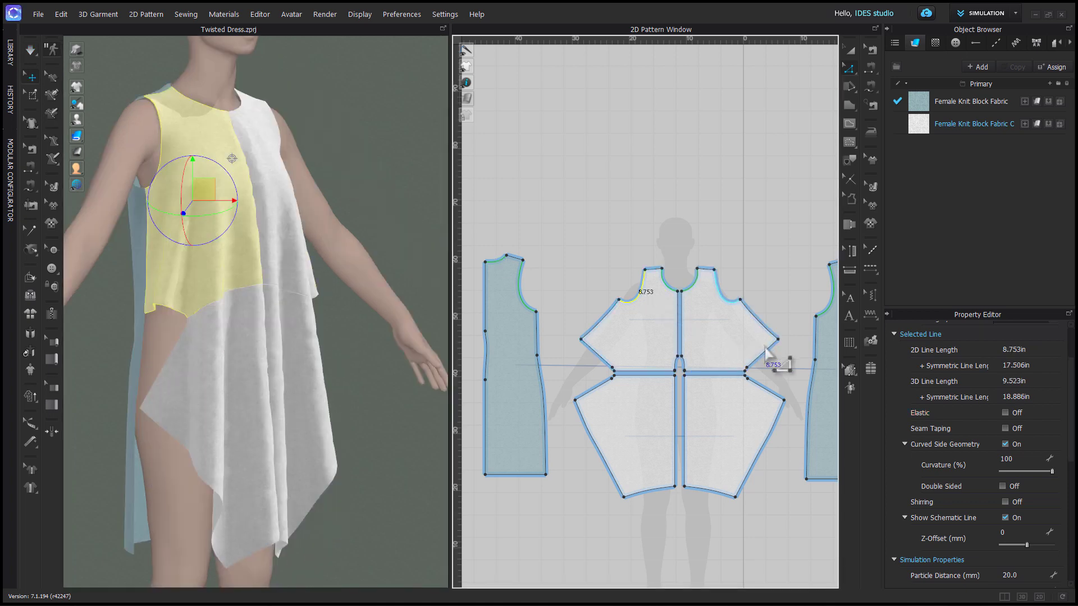
Turn on elastic with a ratio of 98 for the dress's armhole edges and let the garment settle.
left_click(1005, 411)
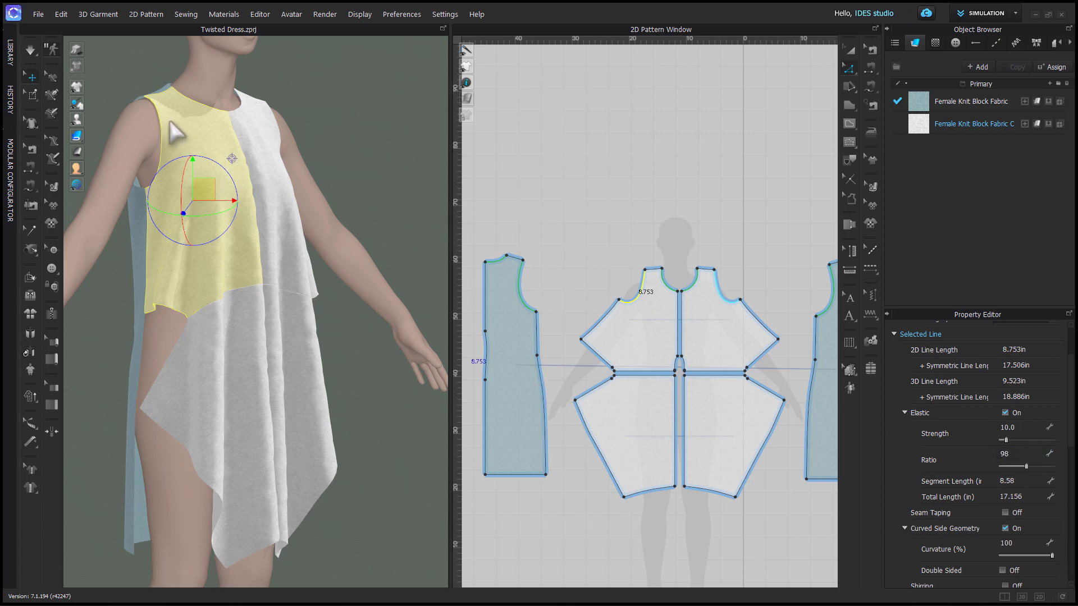
left_click(408, 400)
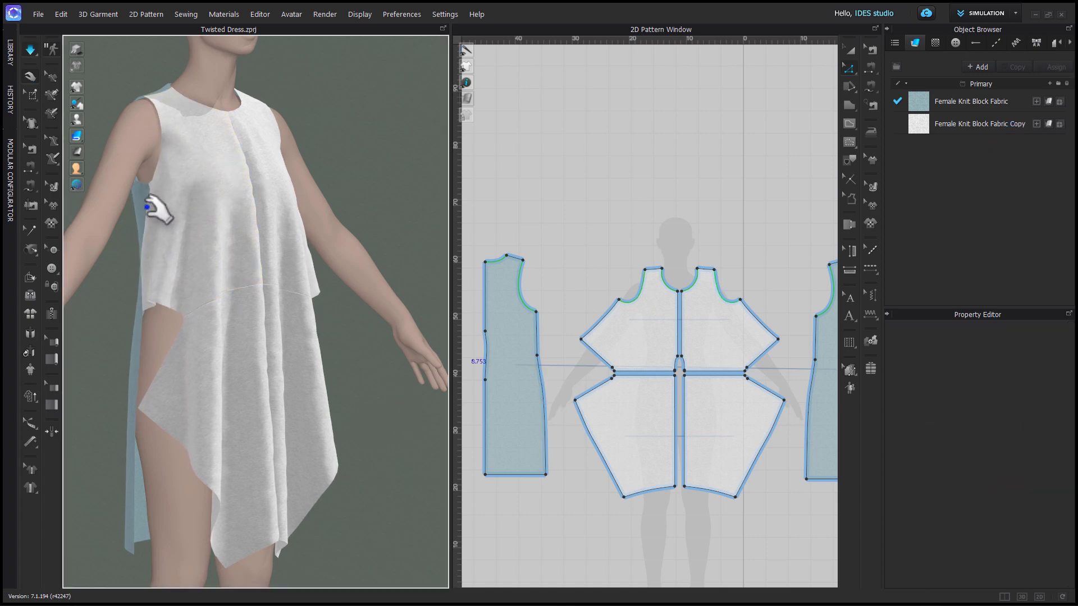
right_click_drag(293, 345, 241, 349)
key("2")
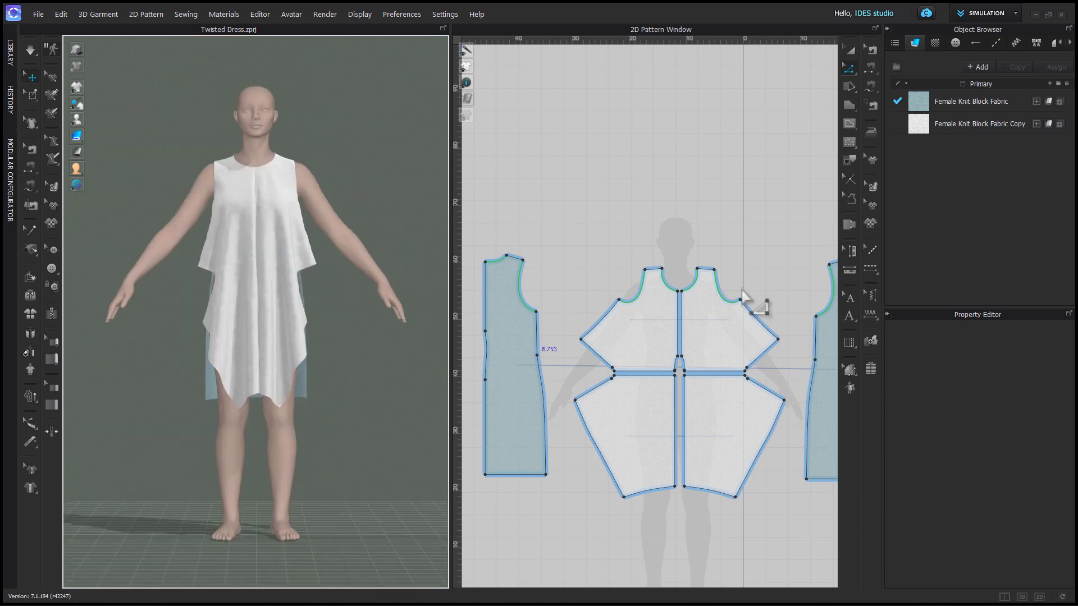
Display every dress pattern in its own random color in 3D to tell the lower skirt panels apart.
left_click(696, 340)
left_click(722, 410)
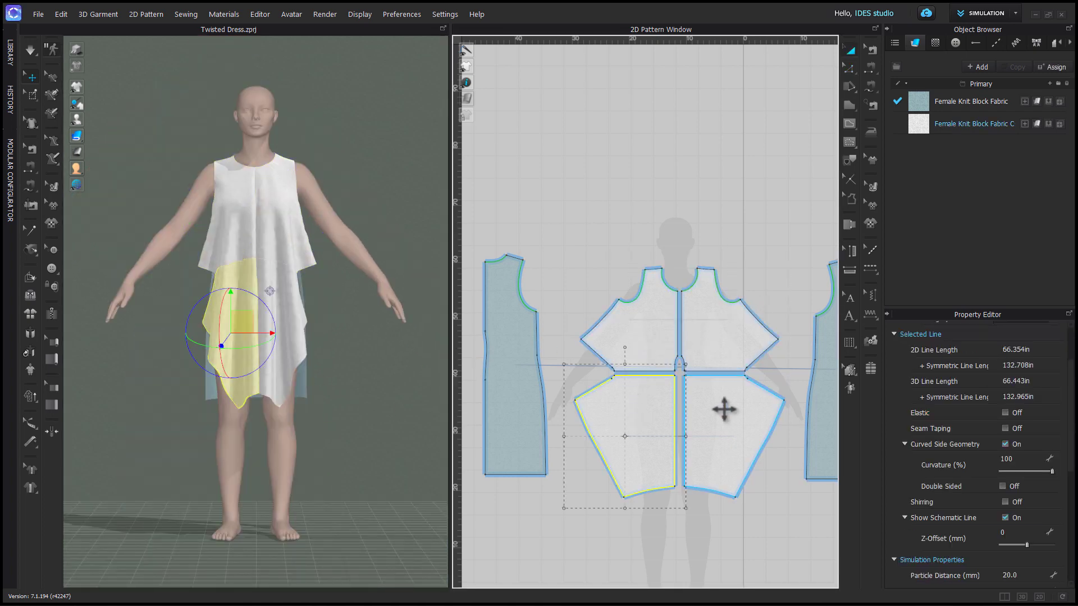
left_click(298, 548)
scroll(318, 508, "up", 5)
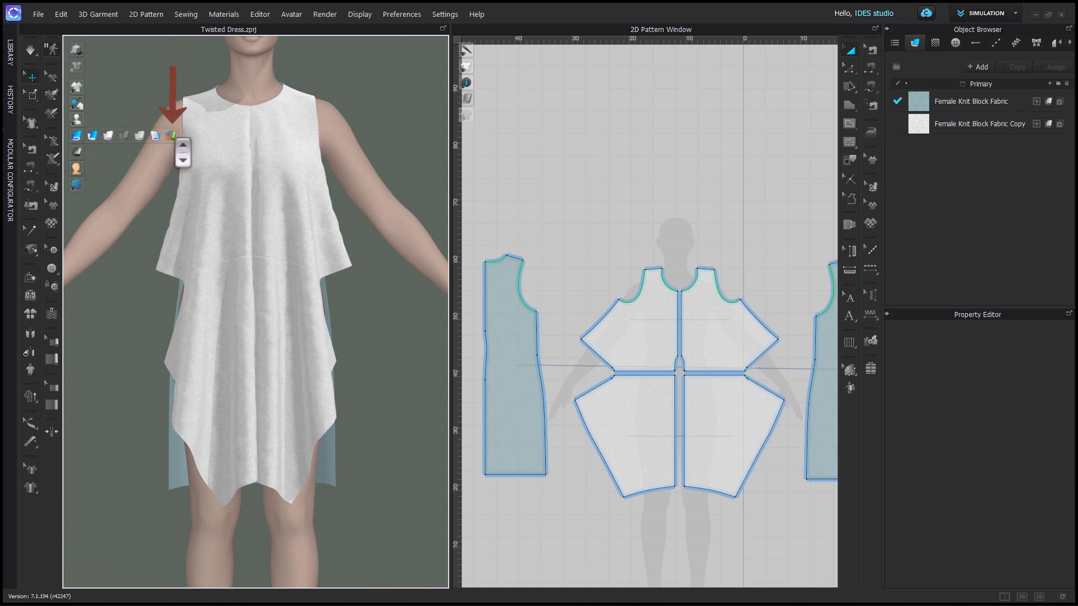
left_click(171, 135)
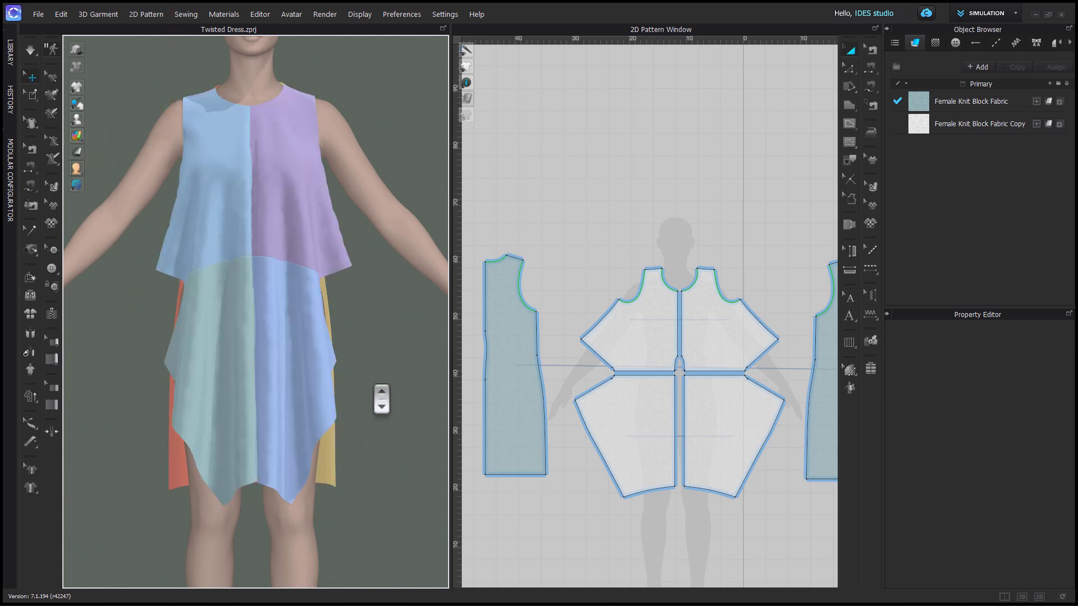
left_click(243, 252)
left_click(274, 305)
left_click(230, 349)
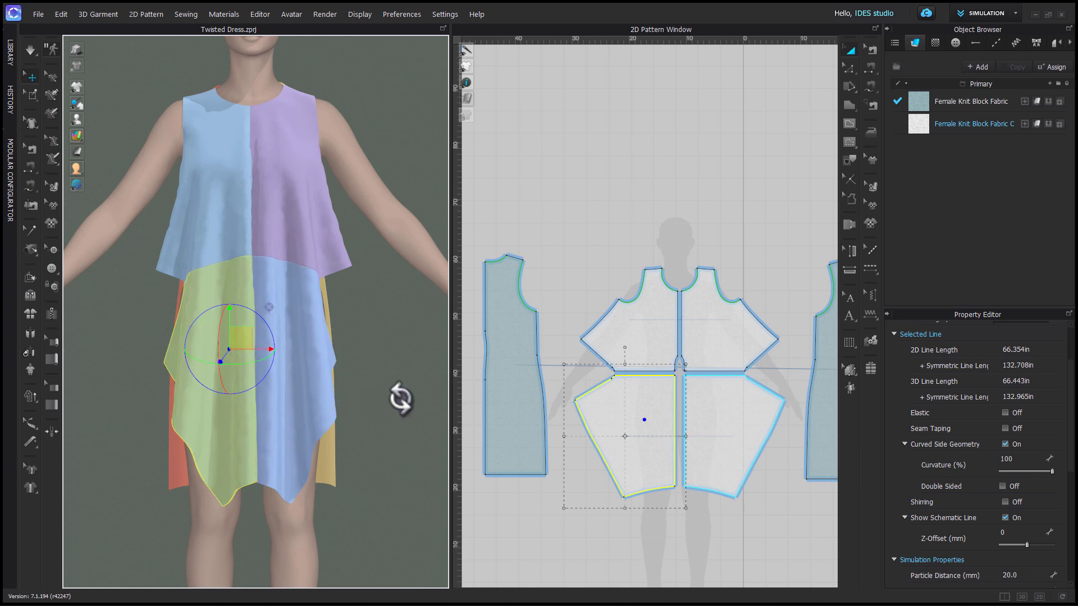
Pin the hem edges of both lower front panels and set their additional collision thickness to 4.0 mm.
left_click(402, 400)
right_click_drag(295, 431, 272, 447)
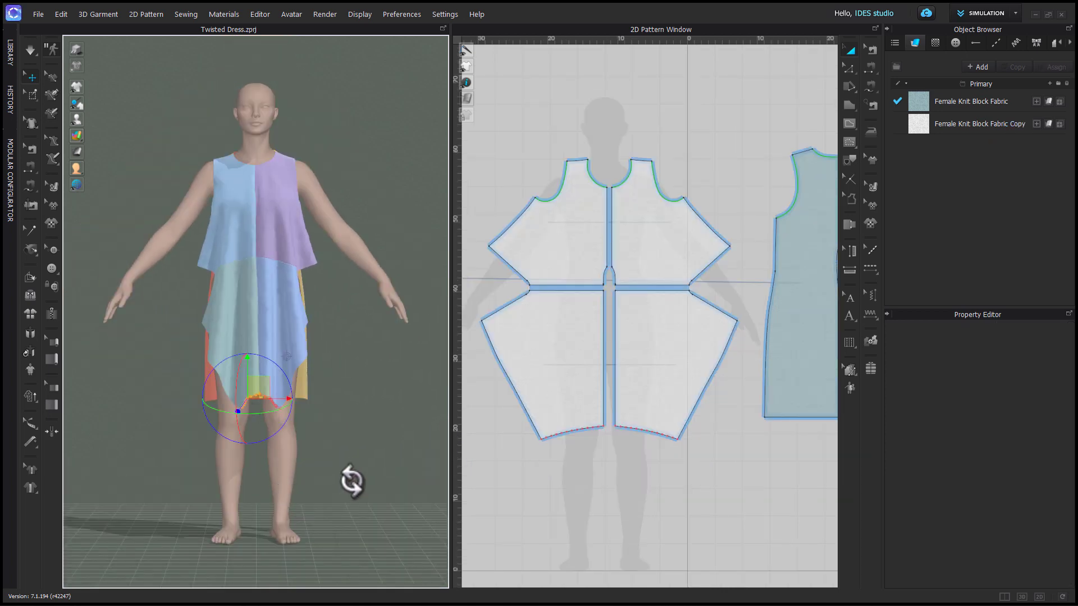
left_click(563, 384)
left_click(644, 376, "shift")
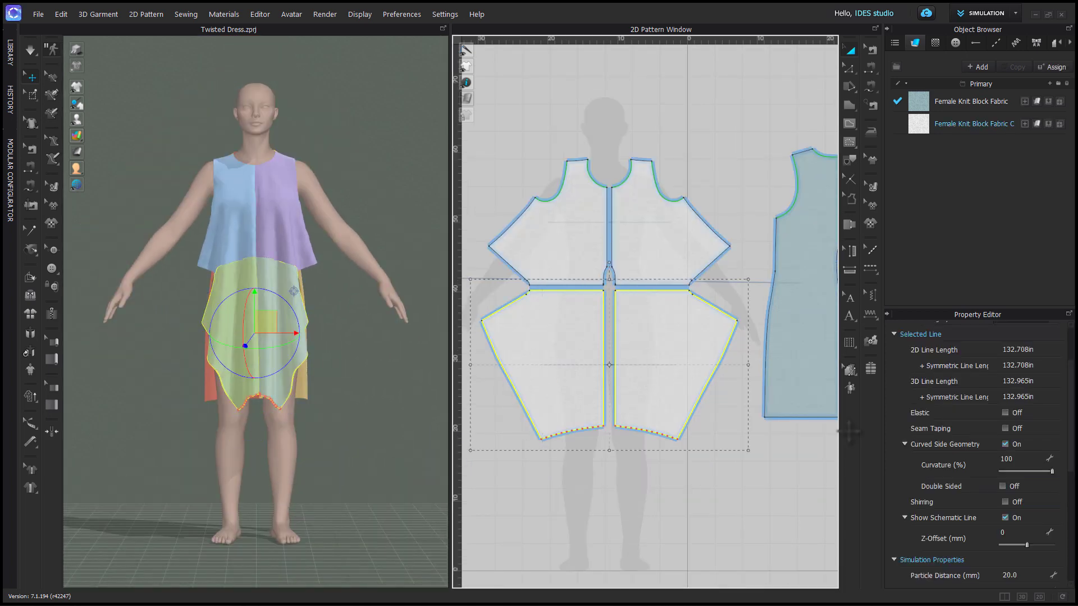
scroll(1045, 477, "down", 3)
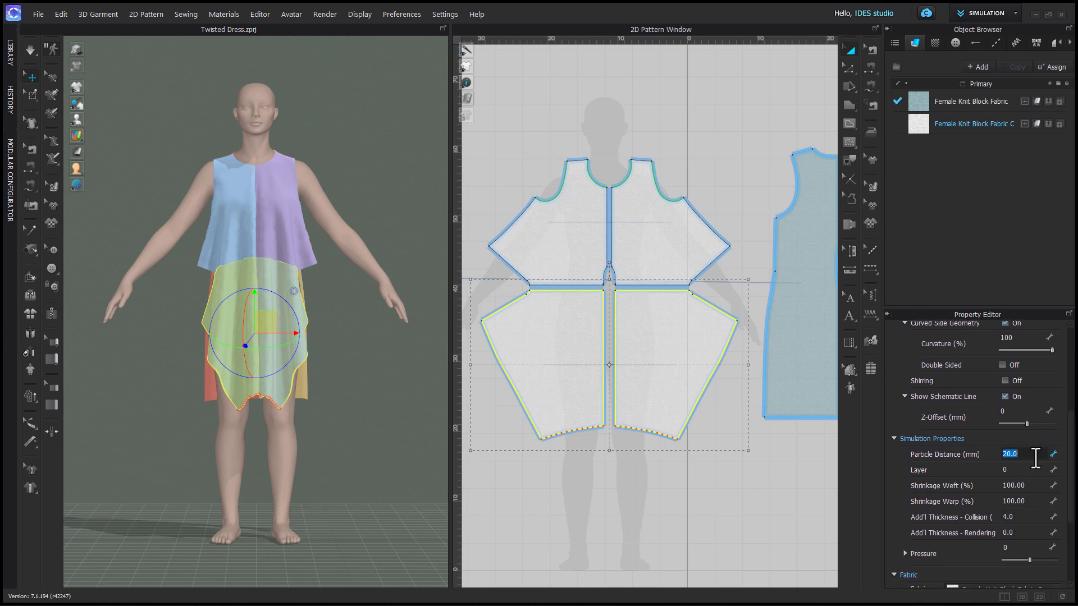
left_click(327, 428)
right_click_drag(327, 428, 334, 506)
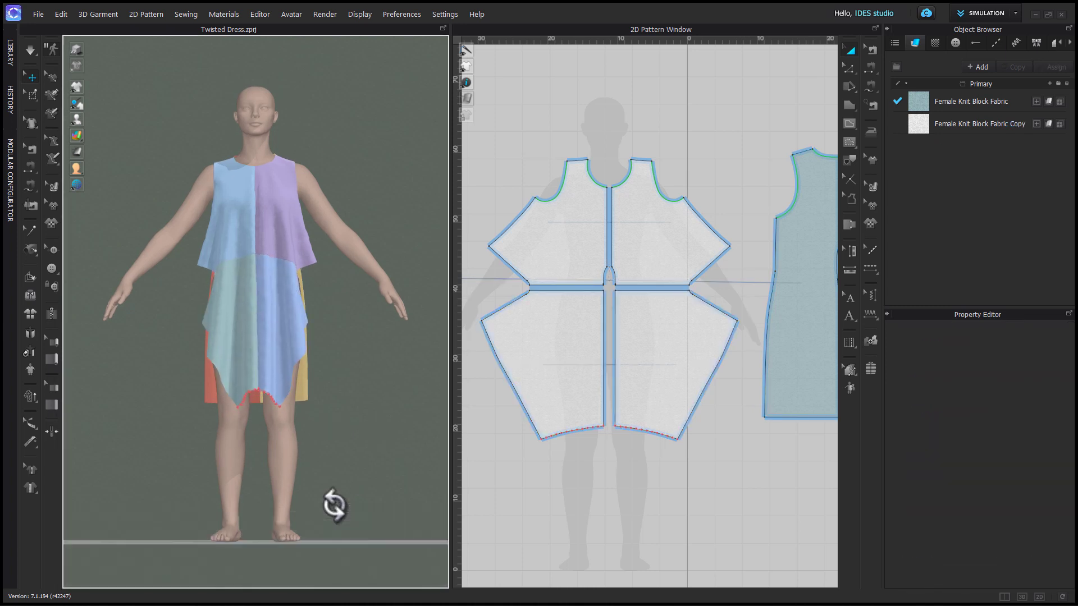
Simulate and move the pinned hems of the two lower front panels across each other to opposite sides.
right_click_drag(242, 401, 269, 471)
key("space")
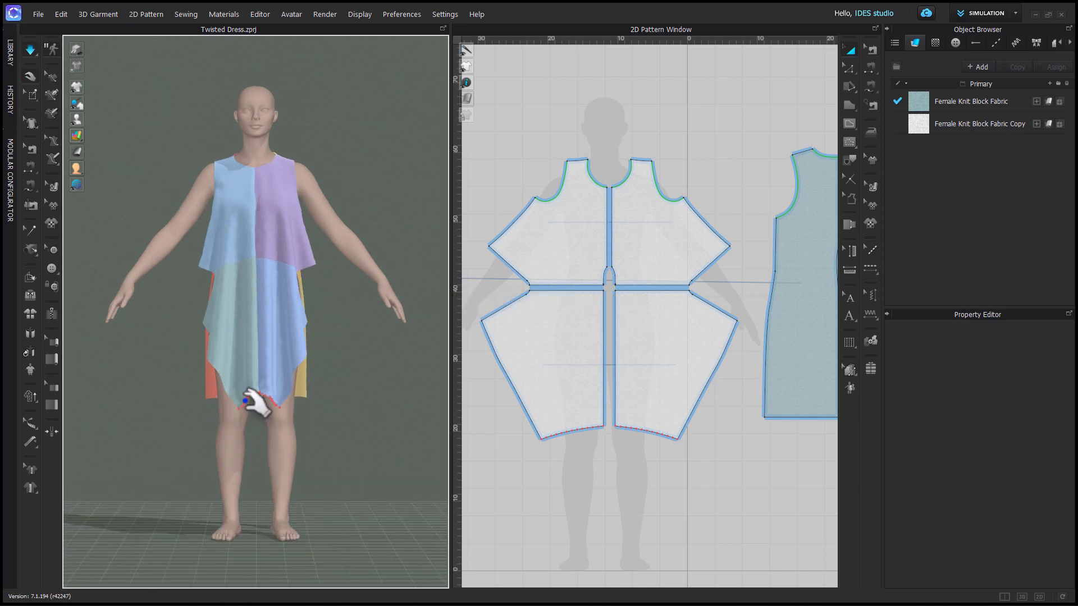
left_click_drag(245, 415, 359, 310)
left_click(279, 401)
left_click_drag(281, 387, 210, 306)
Lift one pinned hem over the other and bring the lower front panels back around to form the center-front twist.
key("4")
left_click_drag(360, 310, 387, 196)
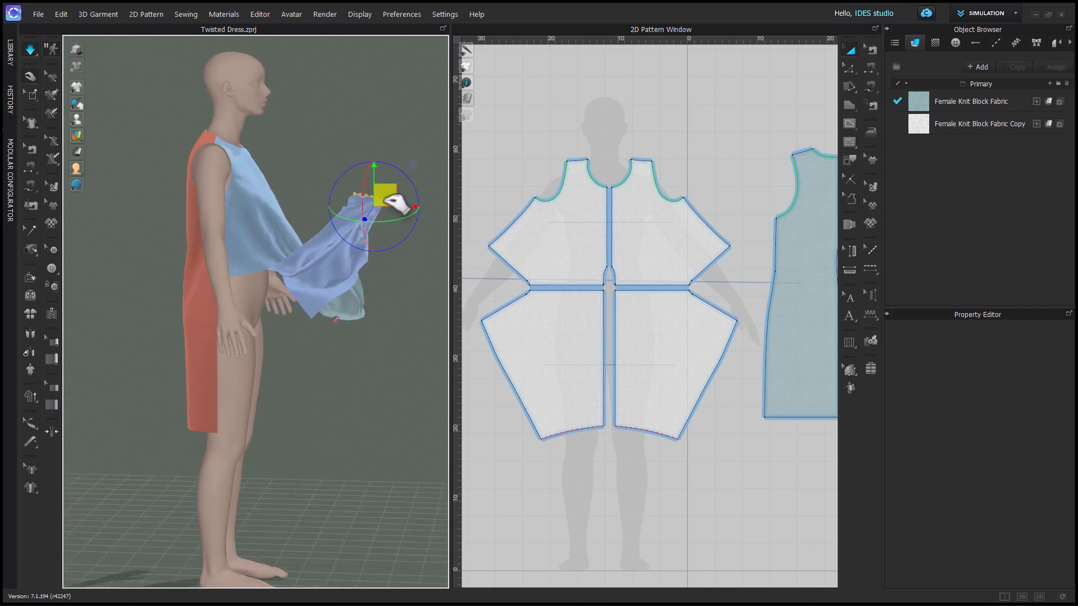
key("2")
left_click(392, 306)
left_click_drag(399, 293, 235, 366)
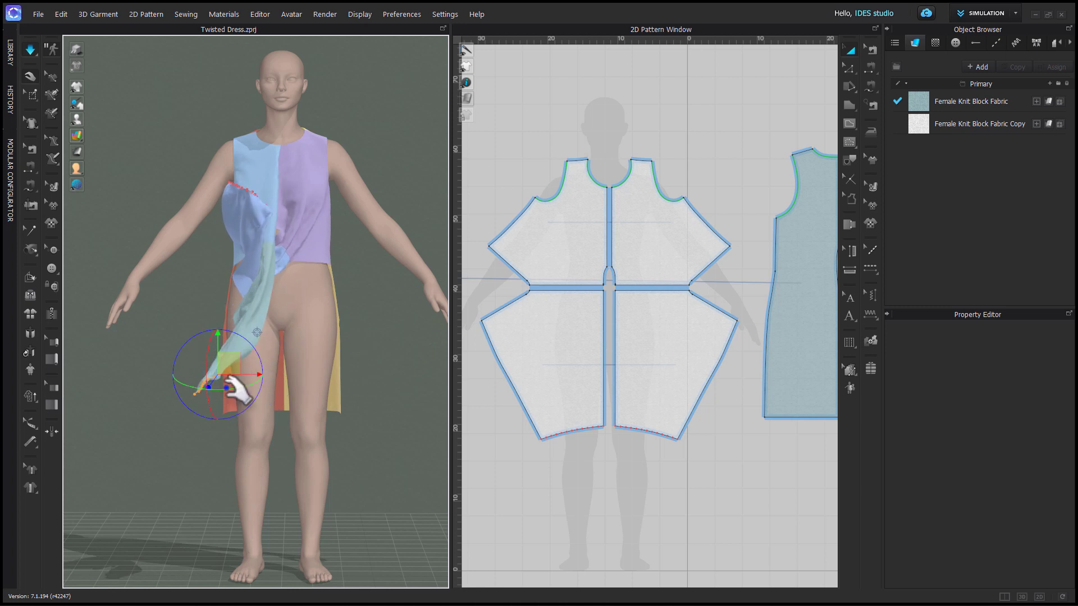
left_click_drag(218, 263, 159, 234)
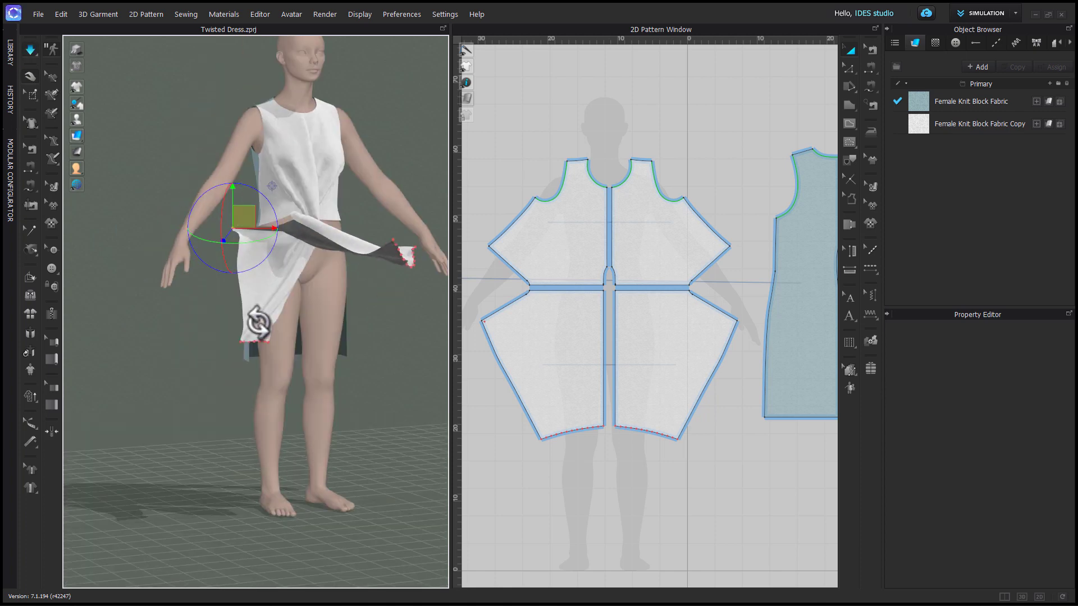
Freeze the lower front panel on the avatar's right and pull the other panel's side corner out toward the left hip.
right_click(282, 342)
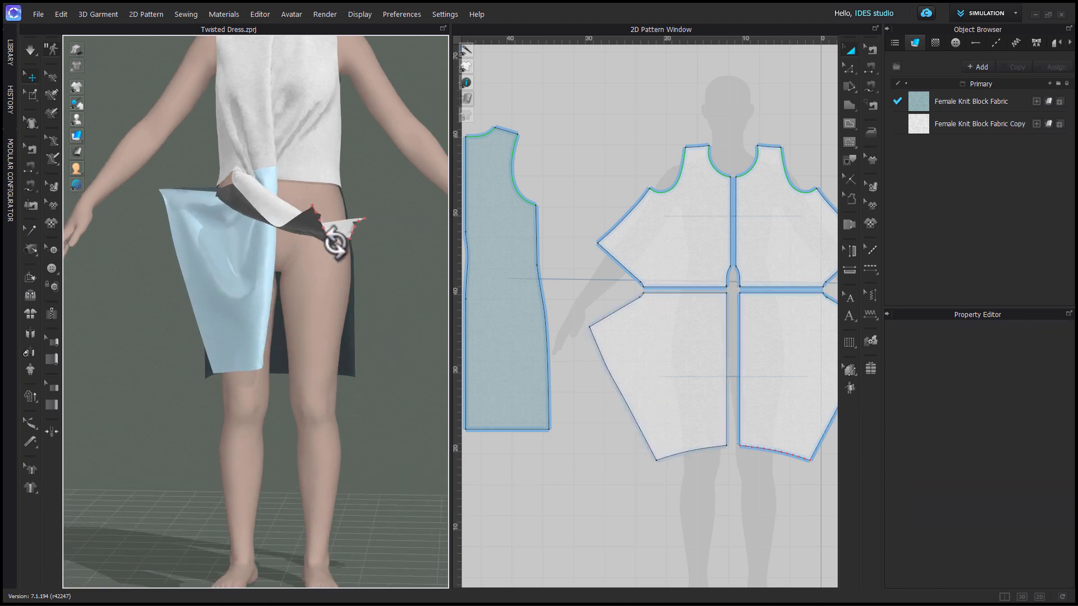
left_click(335, 239)
left_click(323, 224)
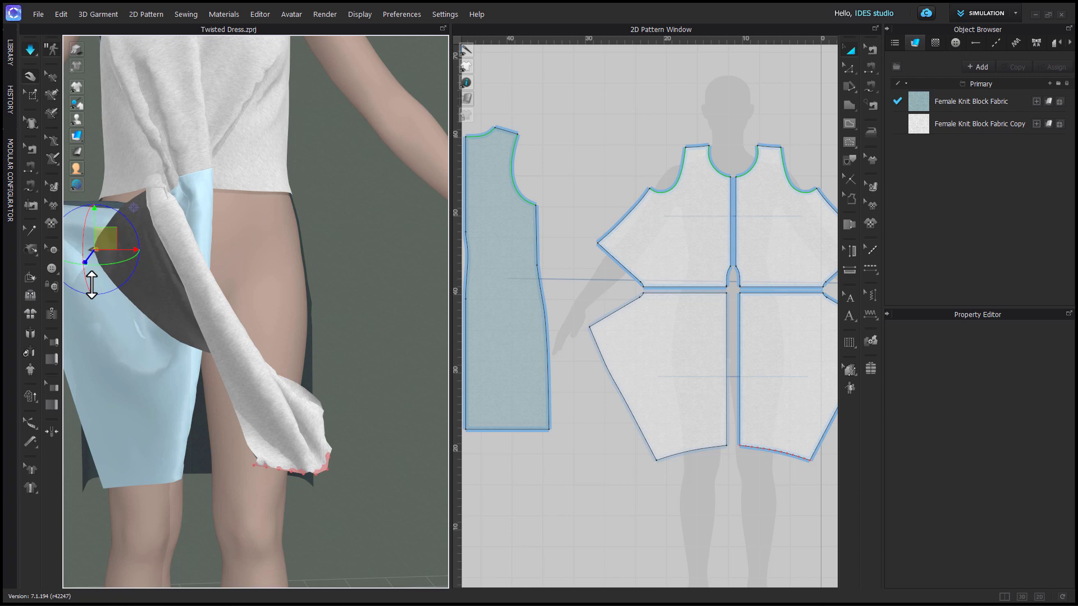
left_click_drag(92, 285, 132, 241)
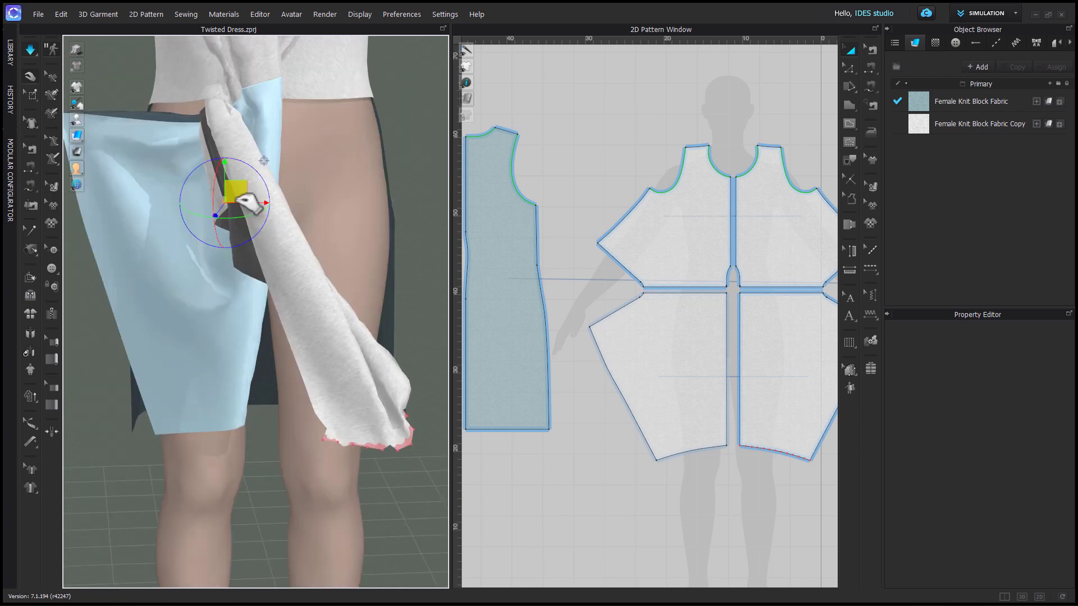
left_click_drag(241, 192, 402, 141)
key("space")
scroll(359, 281, "down", 2)
right_click_drag(344, 307, 315, 298)
scroll(250, 185, "down", 3)
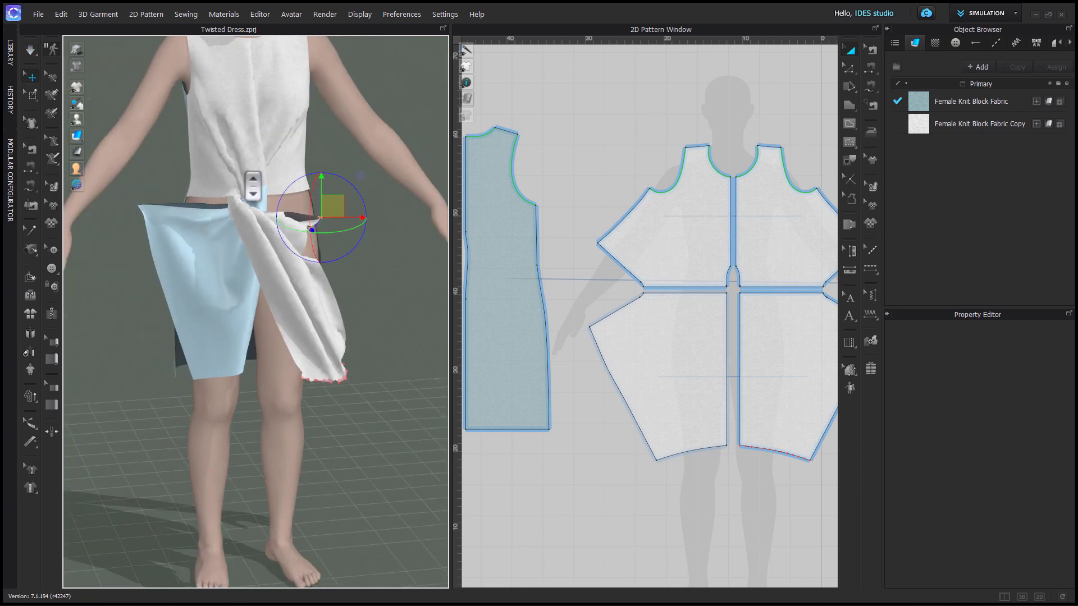
Set the particle distance to 15 mm on the front bodice patterns and 10 mm on both lower front panels.
left_click(244, 182)
mouse_move(257, 253)
right_mouse_down()
mouse_move(263, 293)
mouse_move(266, 268)
right_mouse_up()
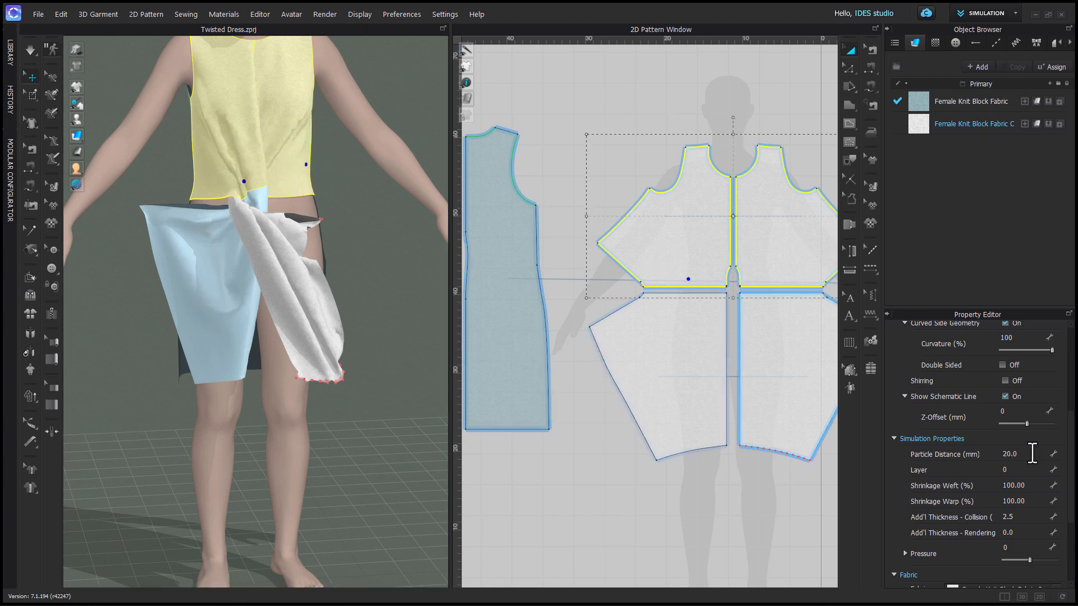
left_click(790, 394)
left_click(698, 390, "shift")
left_click(1011, 453)
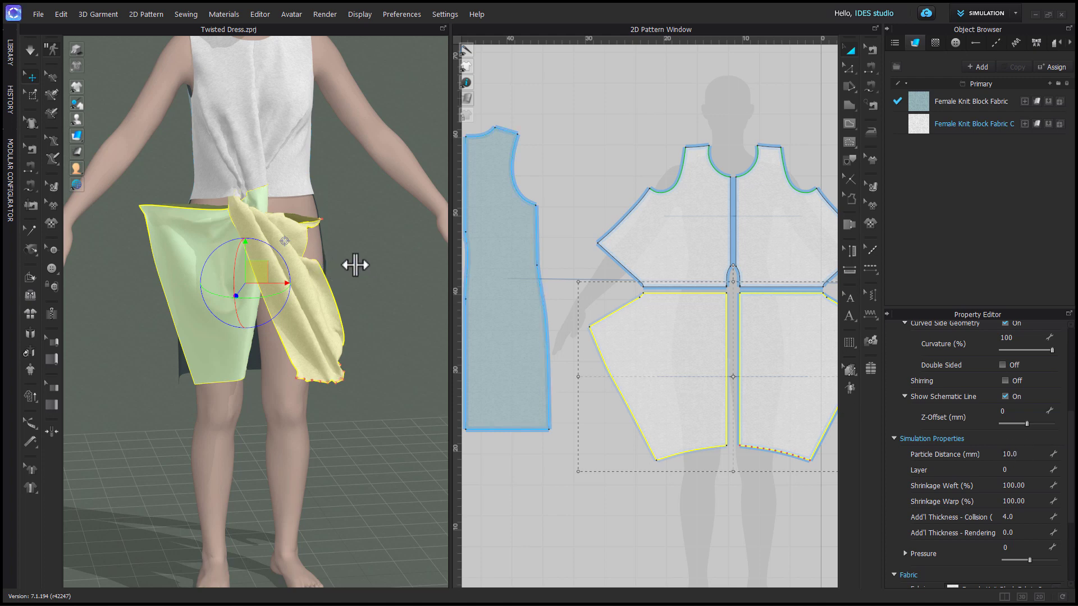
Simulate and pull the unfrozen lower panel's side corner further outward and back around the avatar's left hip.
key("space")
scroll(355, 265, "up", 3)
left_click_drag(330, 187, 268, 184)
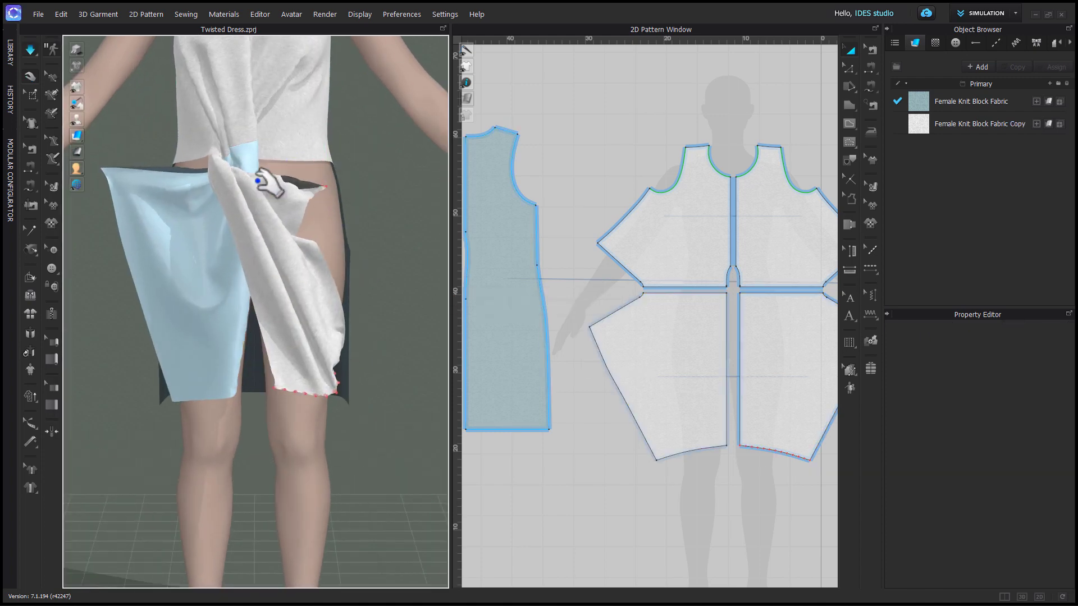
left_click(190, 237)
left_click(326, 187)
left_click_drag(337, 176, 368, 150)
right_click_drag(383, 186, 270, 183)
left_click_drag(246, 149, 275, 153)
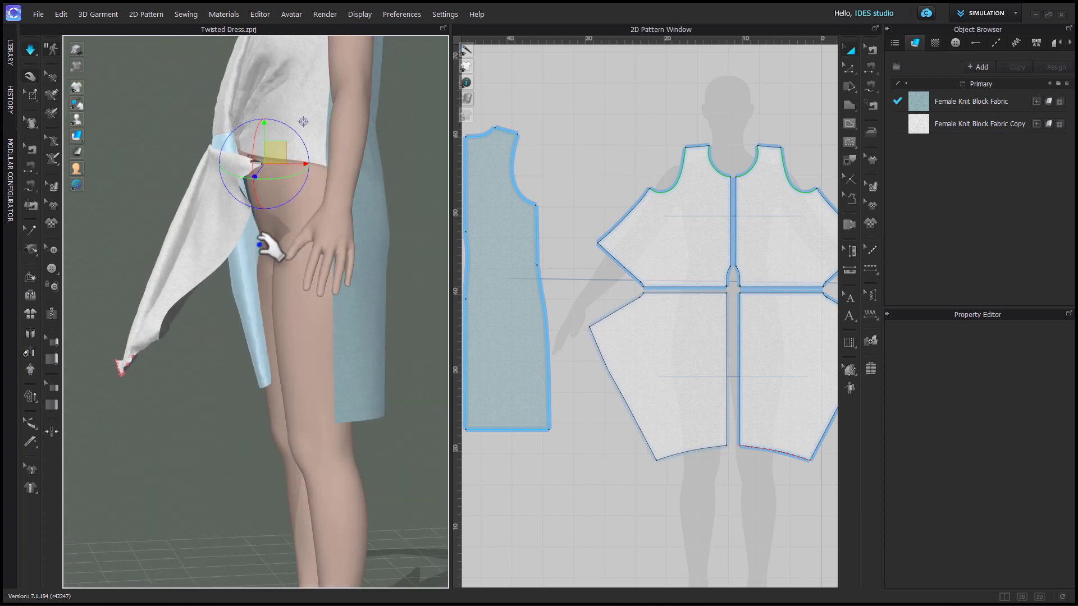
Remove the remaining hem pins from the twisted lower panel, let the fabric settle and stop the simulation.
right_click_drag(270, 247, 168, 372)
left_click(149, 377)
right_click(180, 383)
left_click(193, 387)
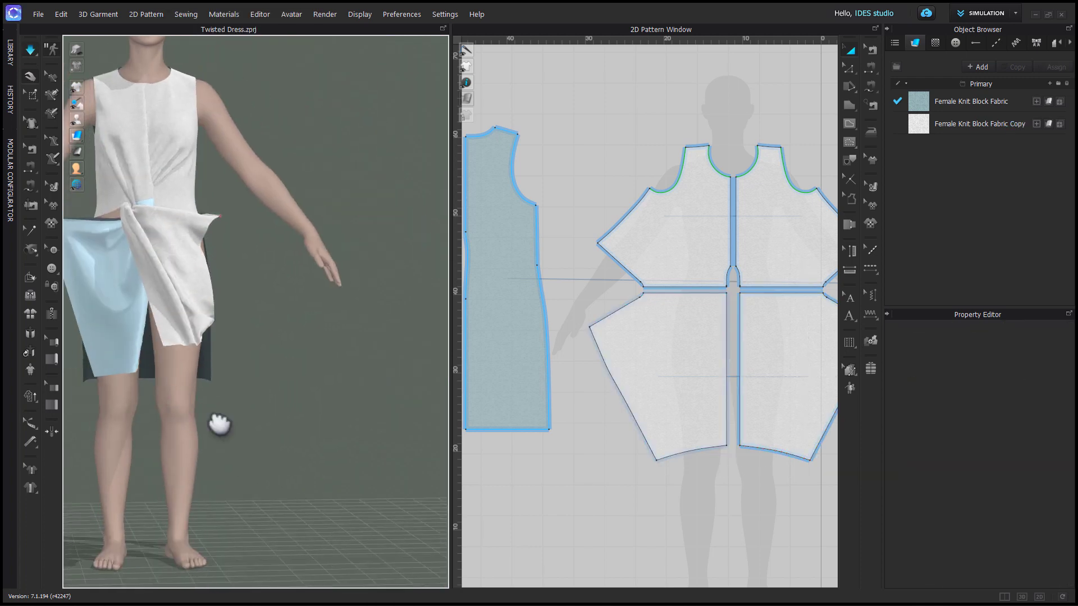
middle_click_drag(220, 425, 258, 436)
left_click(250, 363)
right_click_drag(331, 361, 286, 356)
scroll(297, 270, "up", 3)
key("space")
Freeze both back patterns of the dress.
left_click(303, 197)
right_click(313, 195)
right_click_drag(382, 264, 292, 283)
left_click(289, 290)
right_click_drag(332, 383, 264, 375)
left_click(518, 349)
scroll(516, 347, "down", 5)
left_click(751, 336, "shift")
key("ctrl+k")
left_click(360, 446)
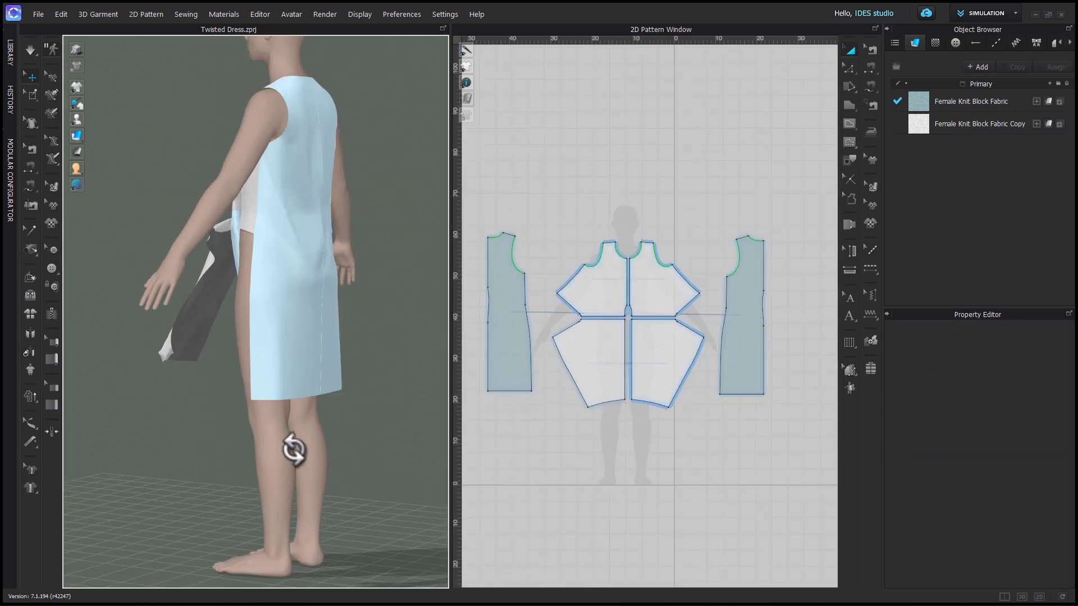
Sew the side edges of the lower front panels to the side edges of the back patterns.
right_click_drag(294, 450, 394, 450)
left_click(276, 269)
key("m")
scroll(663, 436, "up", 3)
scroll(738, 381, "up", 6)
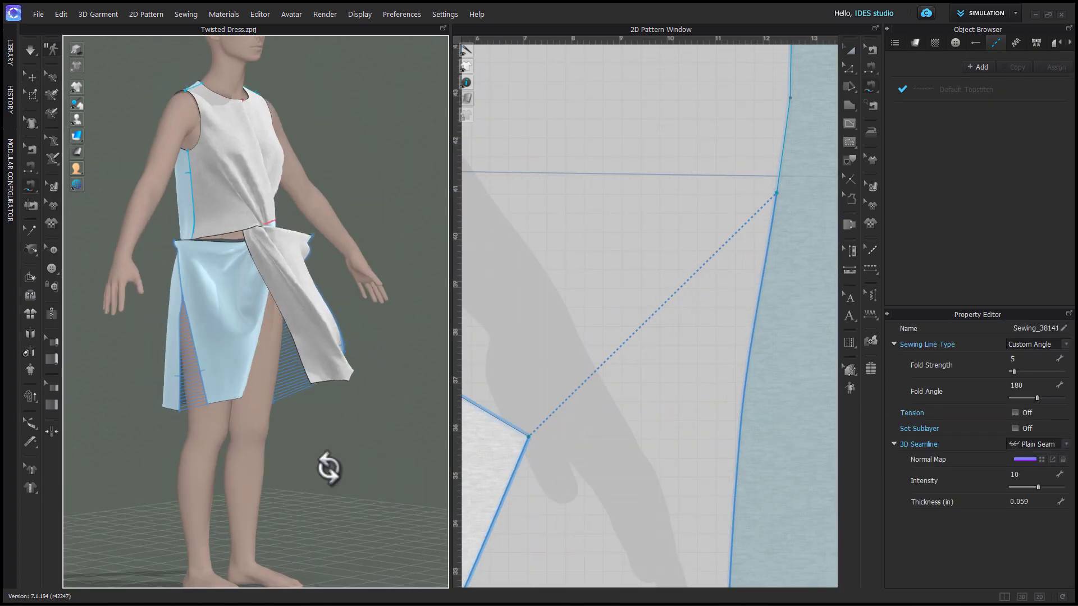
Unfreeze the lower front panel and sew the short slanted side edges of the front bodice to the lower panels.
scroll(238, 215, "up", 5)
scroll(527, 378, "down", 5)
left_click(527, 377)
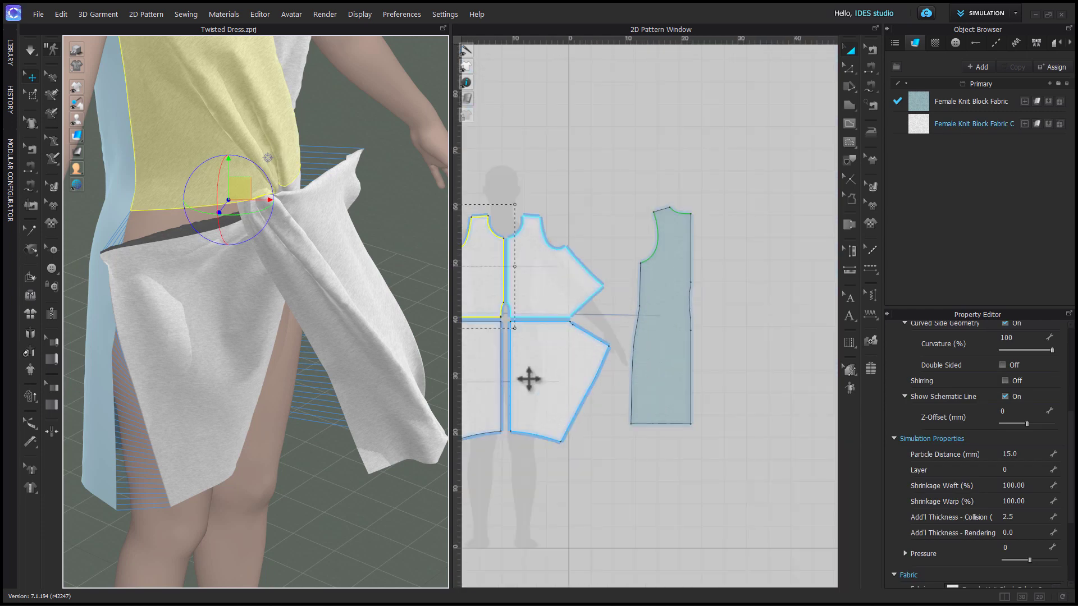
scroll(585, 361, "up", 5)
key("m")
left_click(568, 248)
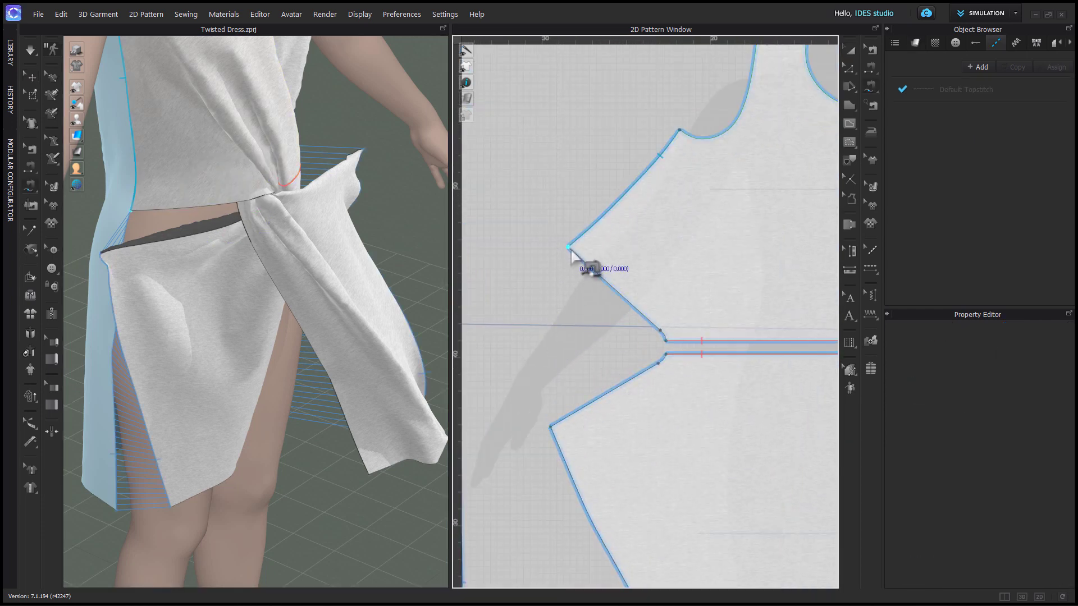
left_click(550, 429)
left_click(626, 383)
scroll(388, 369, "down", 2)
right_click_drag(387, 370, 269, 380)
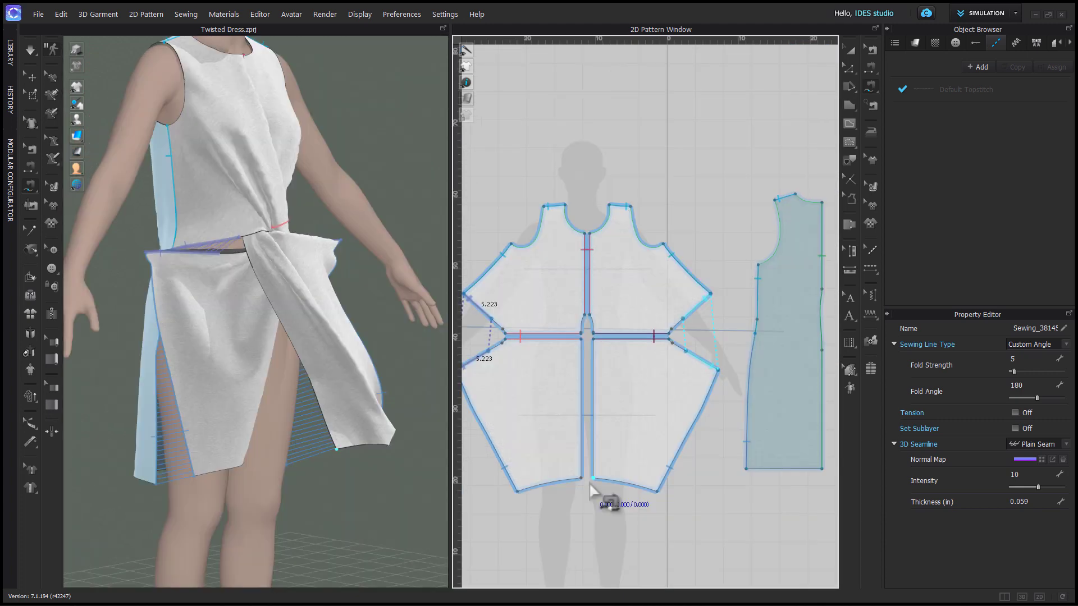
Sew the center-front edges of the two lower front panels together from the hem upward for about 12.84 in.
left_click(594, 478)
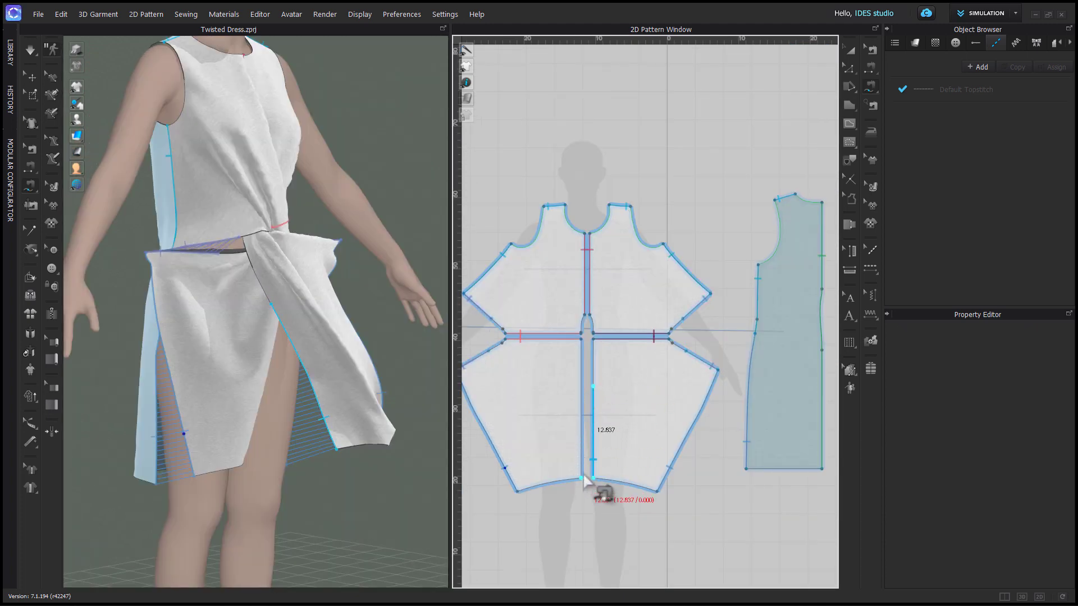
left_click(586, 393)
right_click_drag(337, 508, 268, 388)
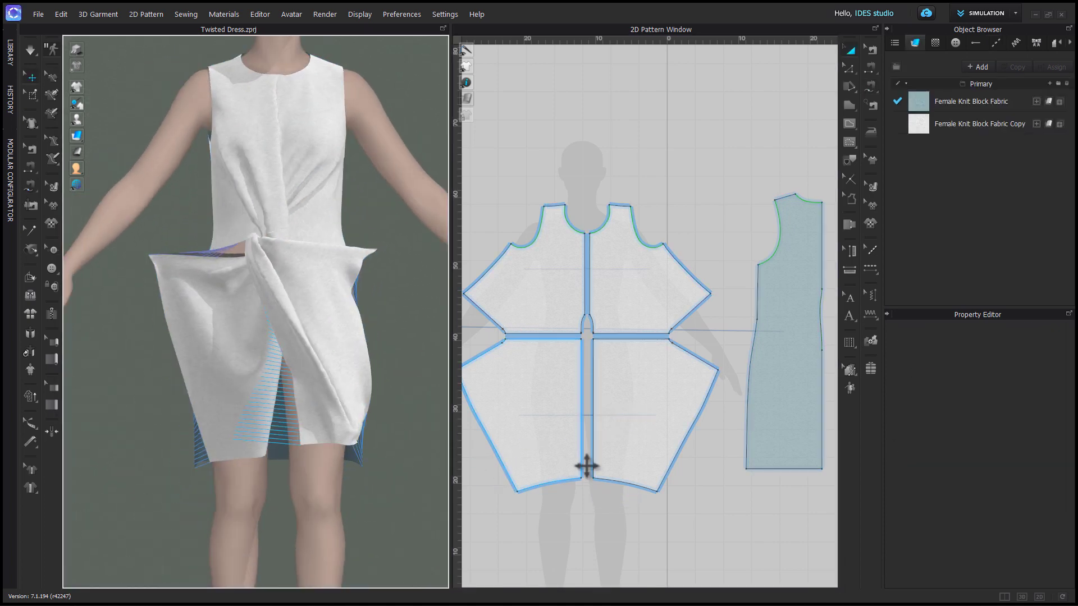
key("q")
left_click(583, 415)
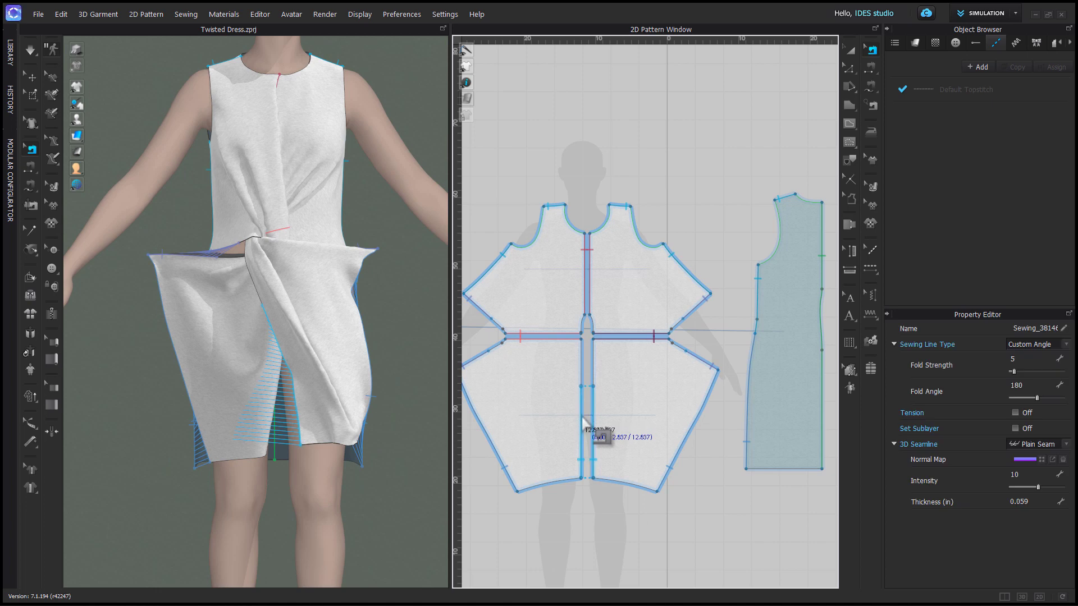
key("q")
Try simulating the dress while pulling the lower front panel's hem downward.
left_click(361, 494)
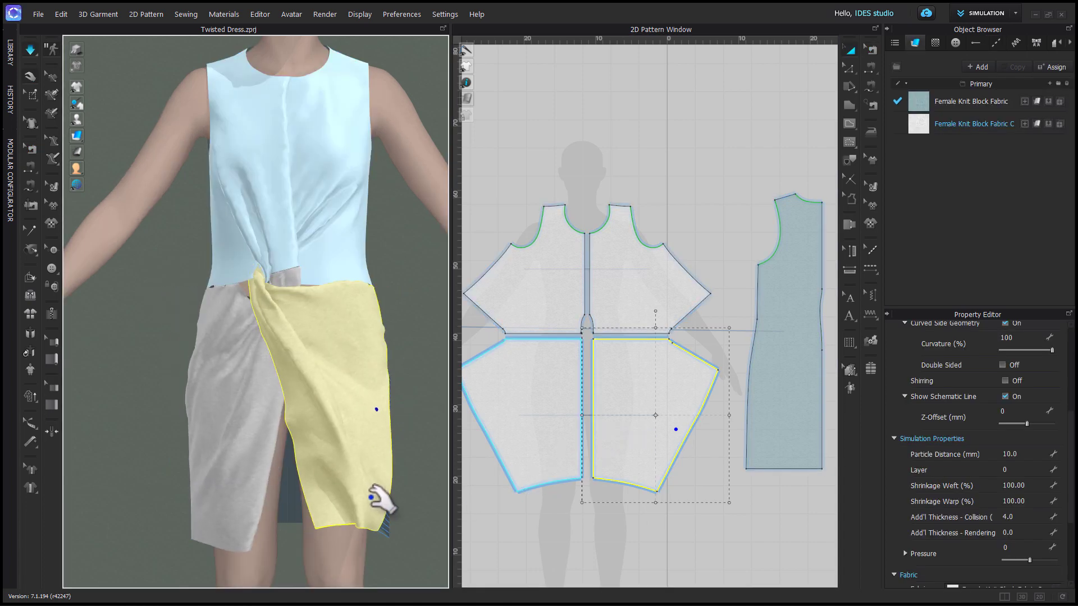
left_click_drag(366, 499, 366, 508)
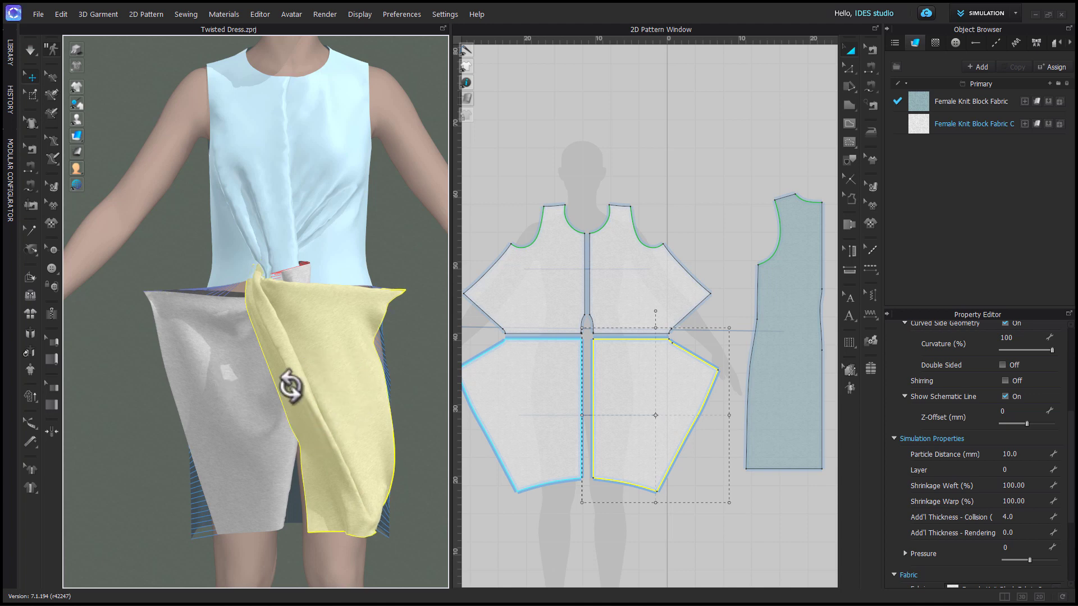
Shift the overlapping front bodice pattern slightly upward in 3D at the waist twist.
left_click(264, 247)
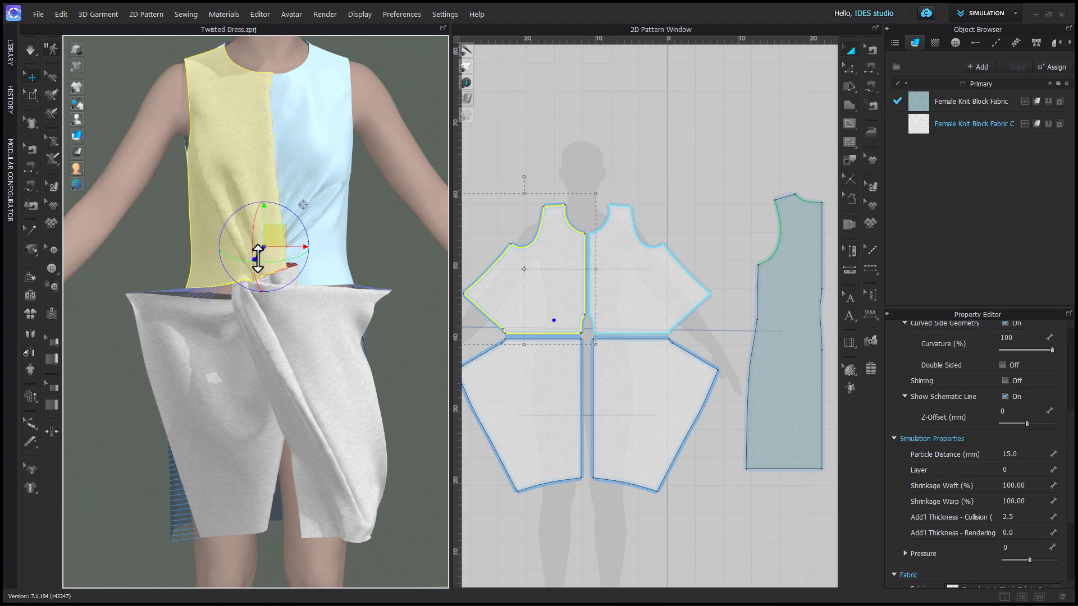
left_click_drag(258, 259, 279, 231)
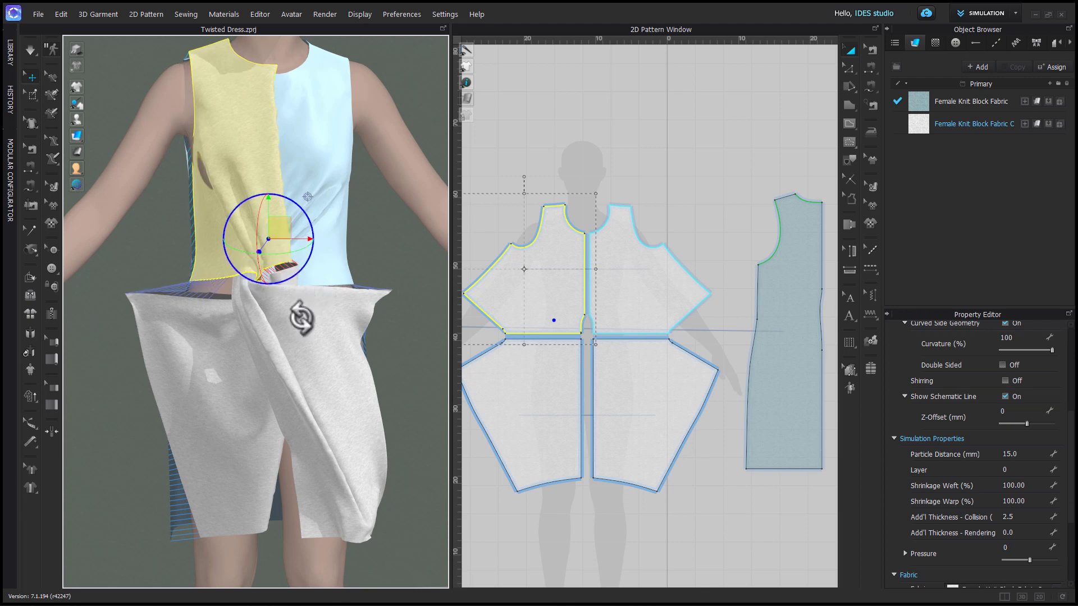
right_click_drag(302, 318, 110, 146)
Show the patterns in random colors and examine how the bodice and lower panels overlap at the waist twist.
left_click(95, 136)
scroll(292, 354, "down", 4)
mouse_move(292, 357)
right_mouse_down()
mouse_move(306, 363)
mouse_move(372, 339)
mouse_move(272, 344)
mouse_move(301, 337)
right_mouse_up()
scroll(267, 290, "up", 4)
right_click_drag(267, 290, 266, 264)
right_click_drag(293, 352, 271, 337)
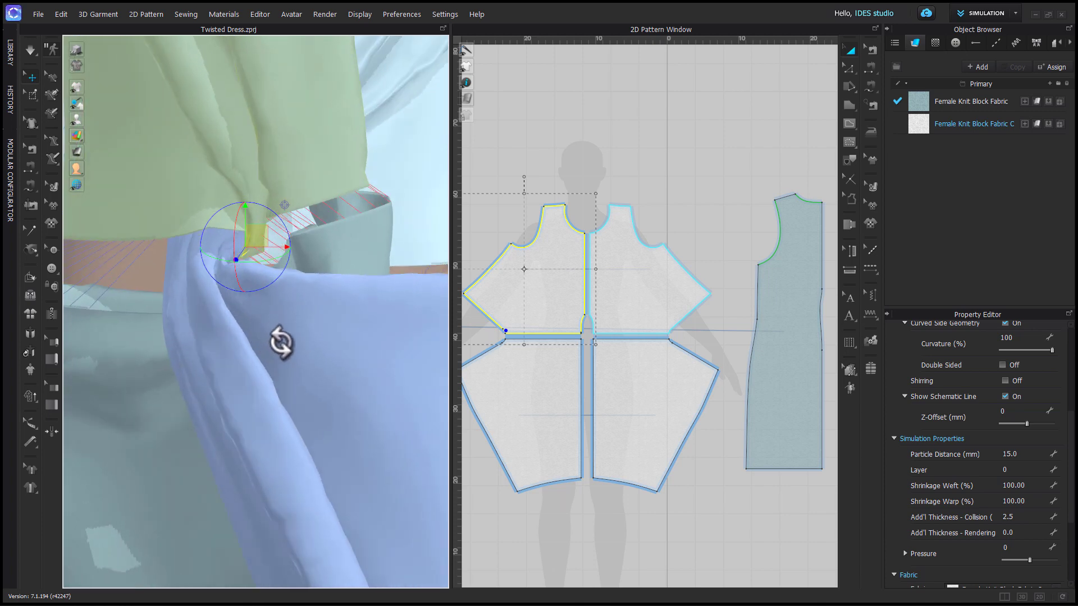
left_click(271, 343)
right_click_drag(336, 361, 335, 342)
scroll(283, 275, "down", 4)
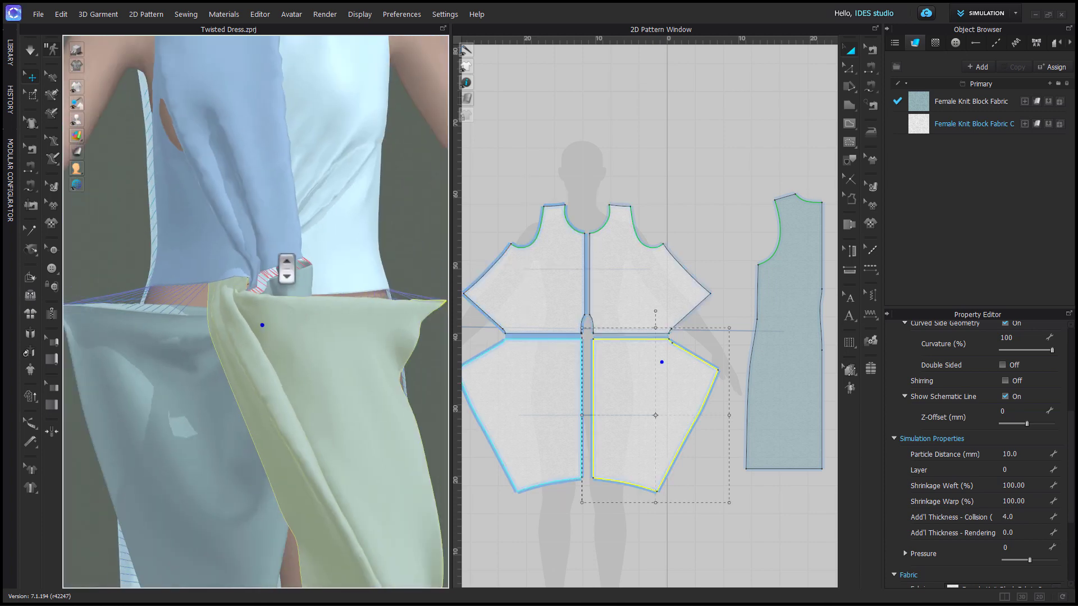
Change the additional collision thickness of both front bodice patterns and simulate to draw the waist seams together.
left_click(277, 250)
left_click(329, 242, "shift")
left_click(1023, 516)
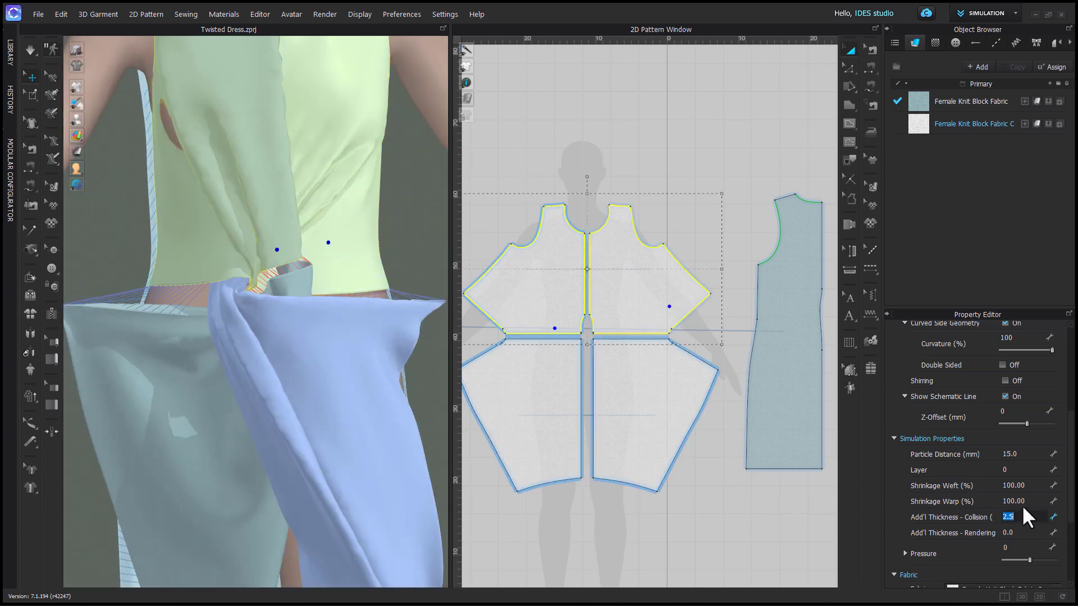
left_click(505, 229)
scroll(358, 416, "down", 2)
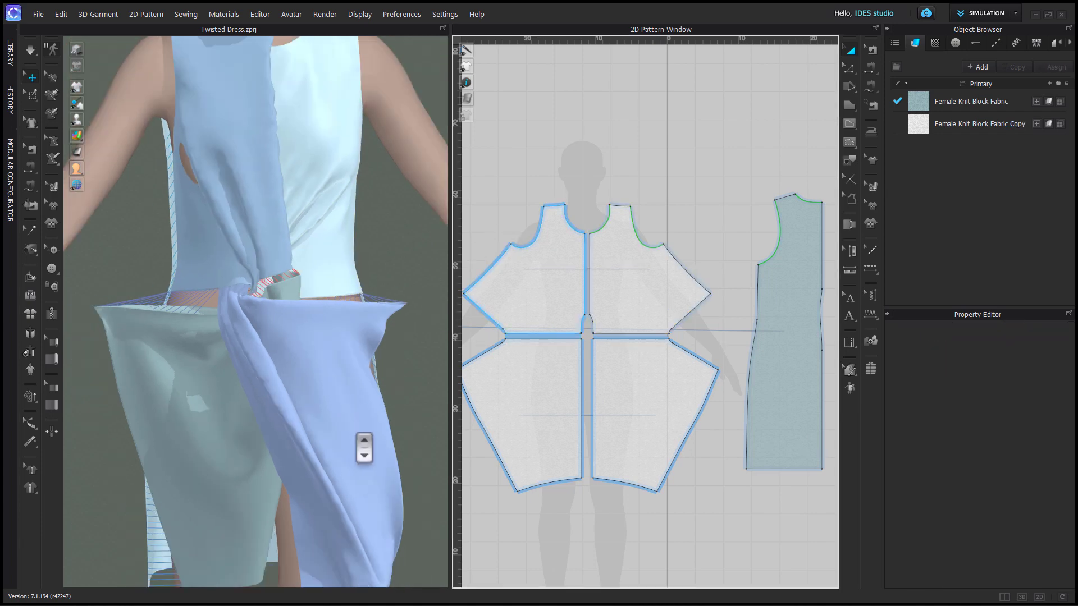
scroll(365, 448, "up", 6)
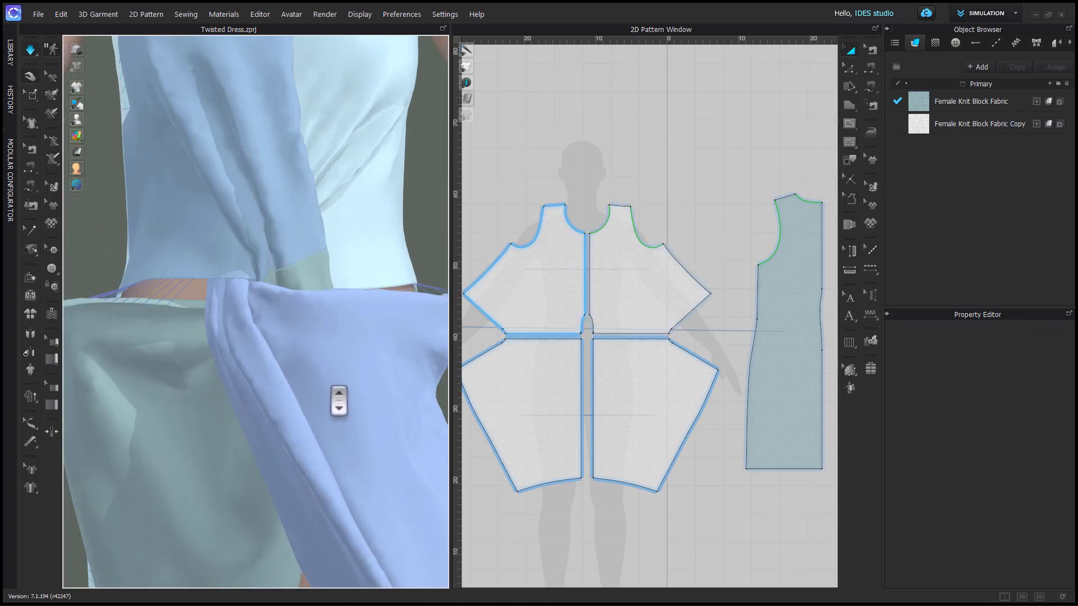
scroll(339, 400, "down", 5)
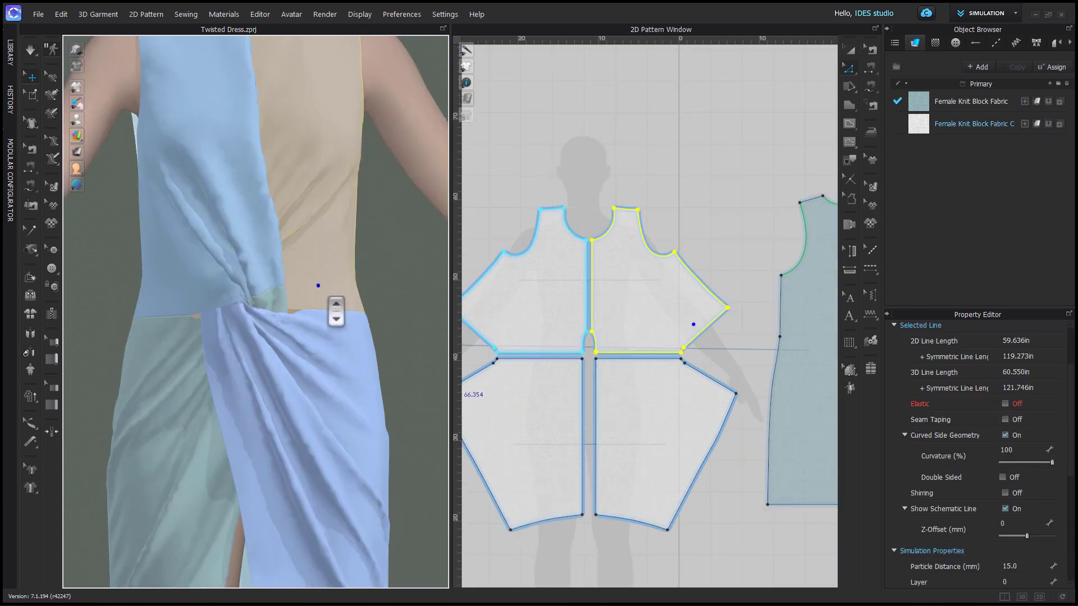
Turn on elastic with a custom ratio for the lower panels' waist edges and simulate, pulling the fabric below the twist.
left_click(446, 325)
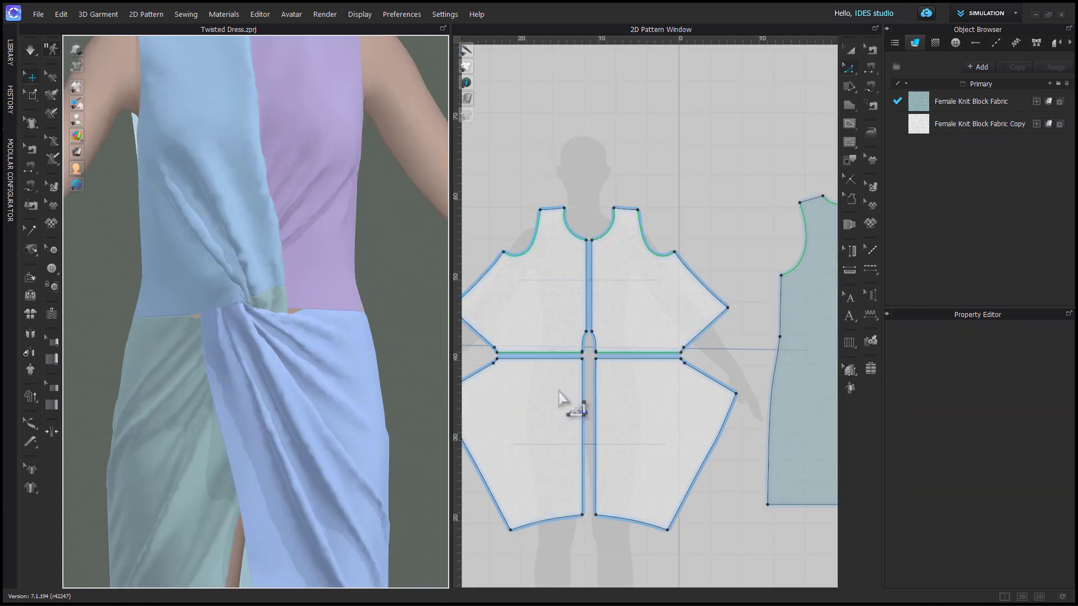
left_click(548, 358)
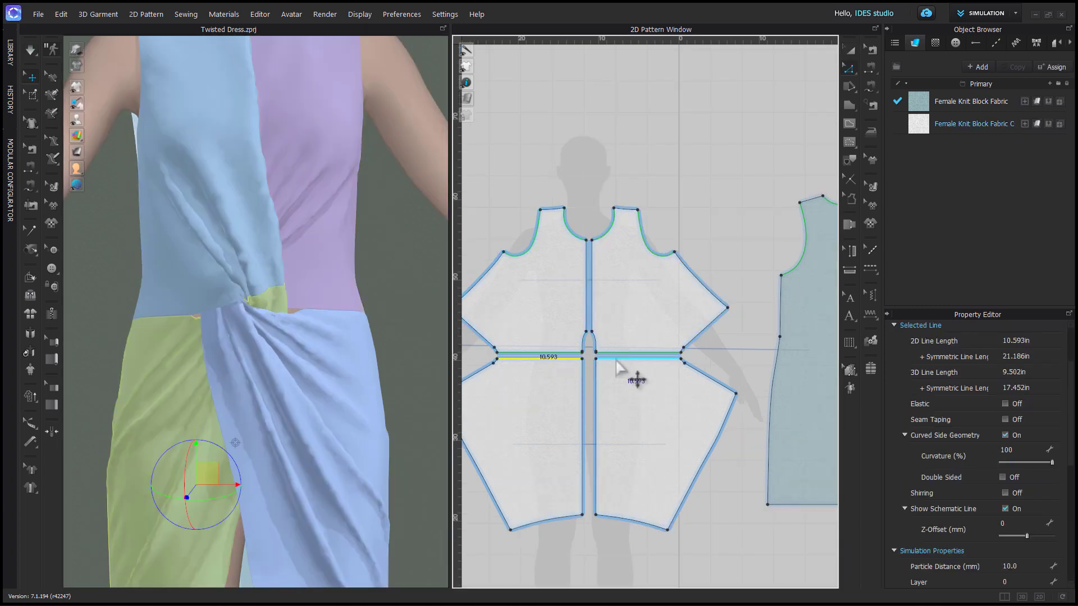
left_click(1005, 403)
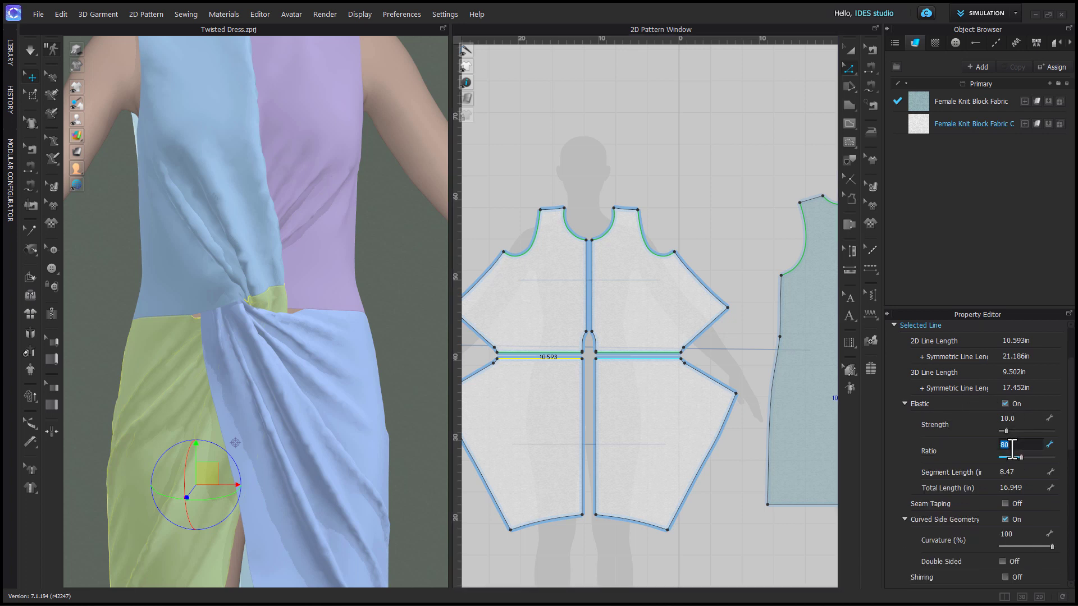
left_click(401, 332)
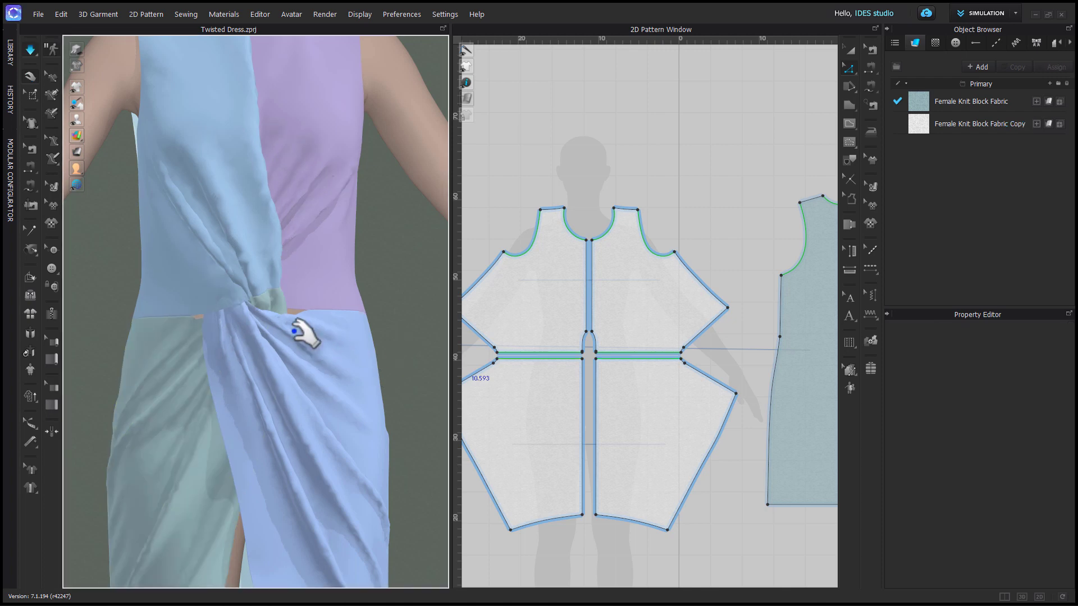
mouse_move(294, 331)
left_mouse_down()
mouse_move(306, 330)
mouse_move(305, 344)
left_mouse_up()
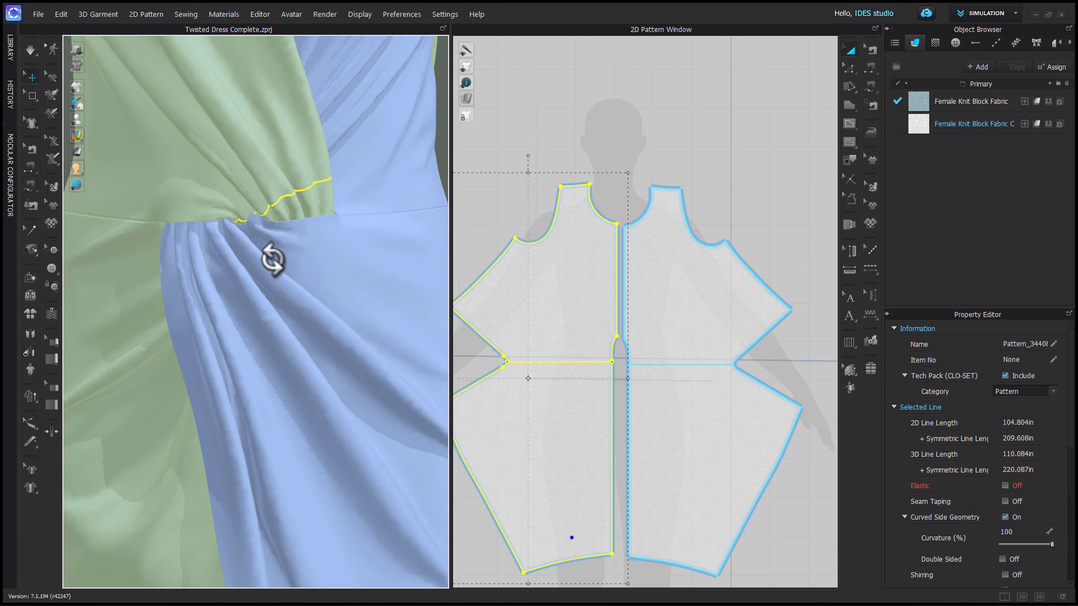
Move the three side-waist notch points of the front pattern inward by 0.75 in.
scroll(250, 222, "down", 5)
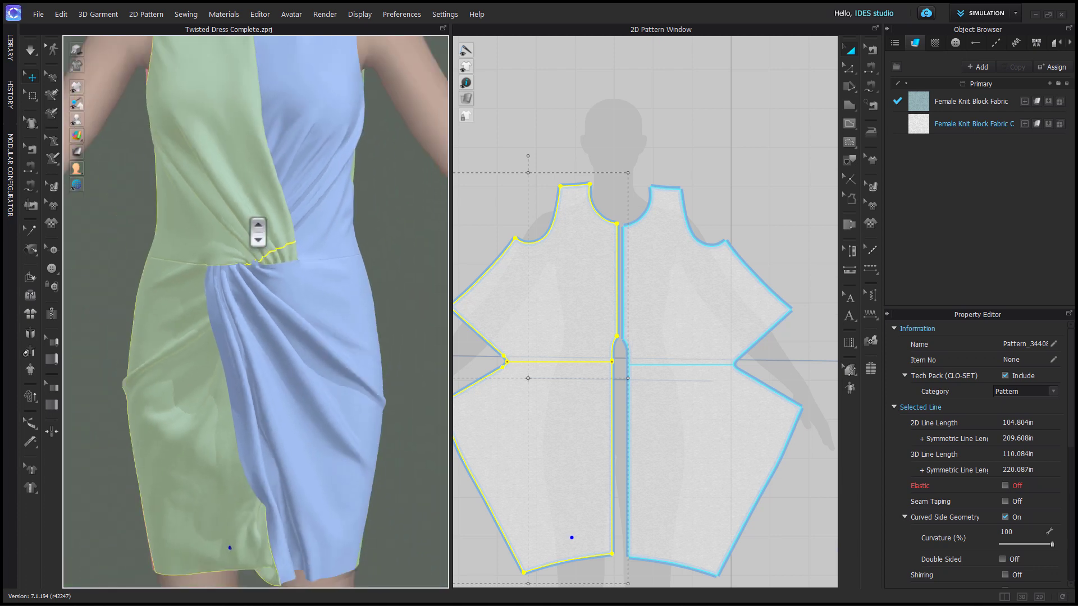
right_click_drag(275, 323, 269, 312)
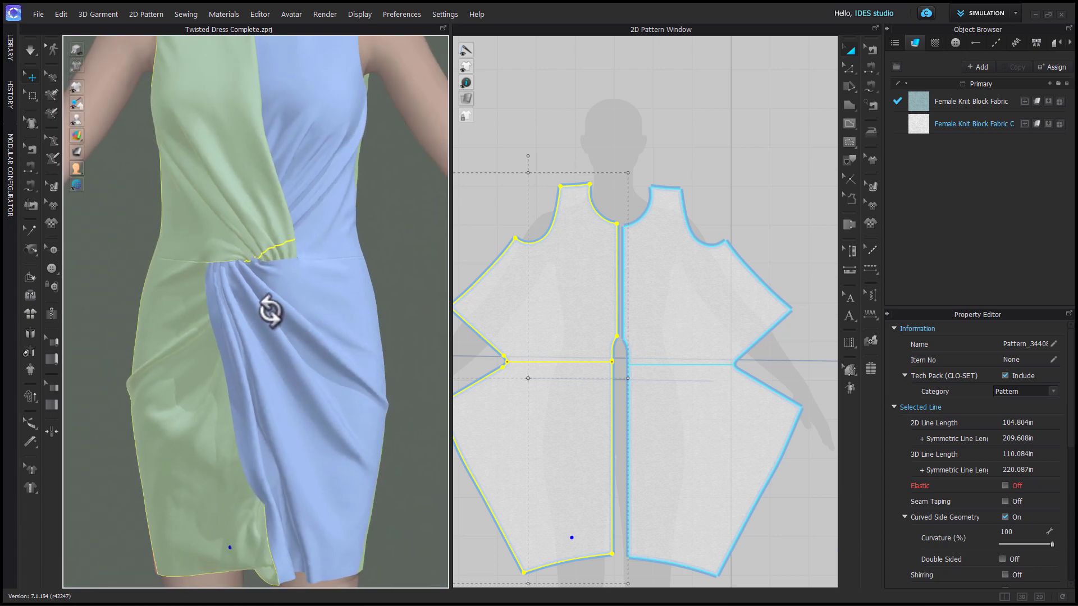
left_click(487, 371)
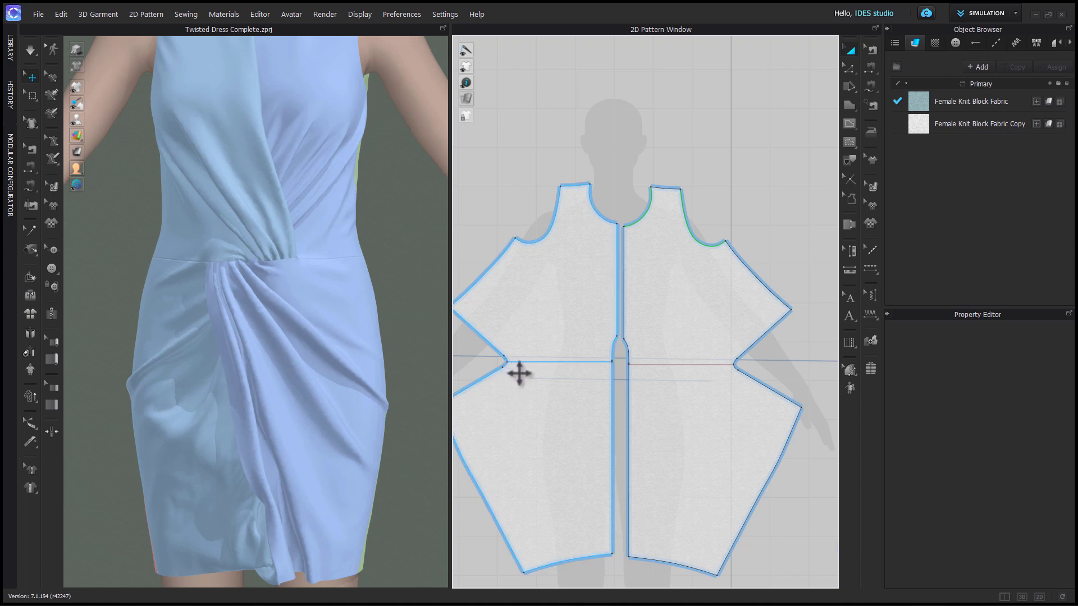
scroll(519, 374, "up", 5)
key("z")
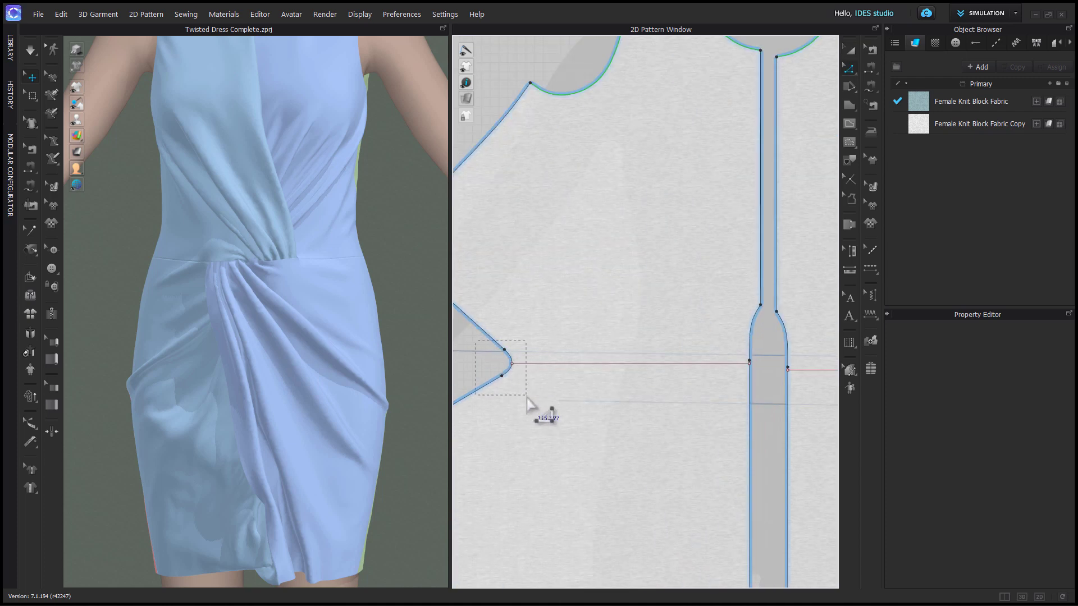
left_click_drag(528, 396, 530, 381)
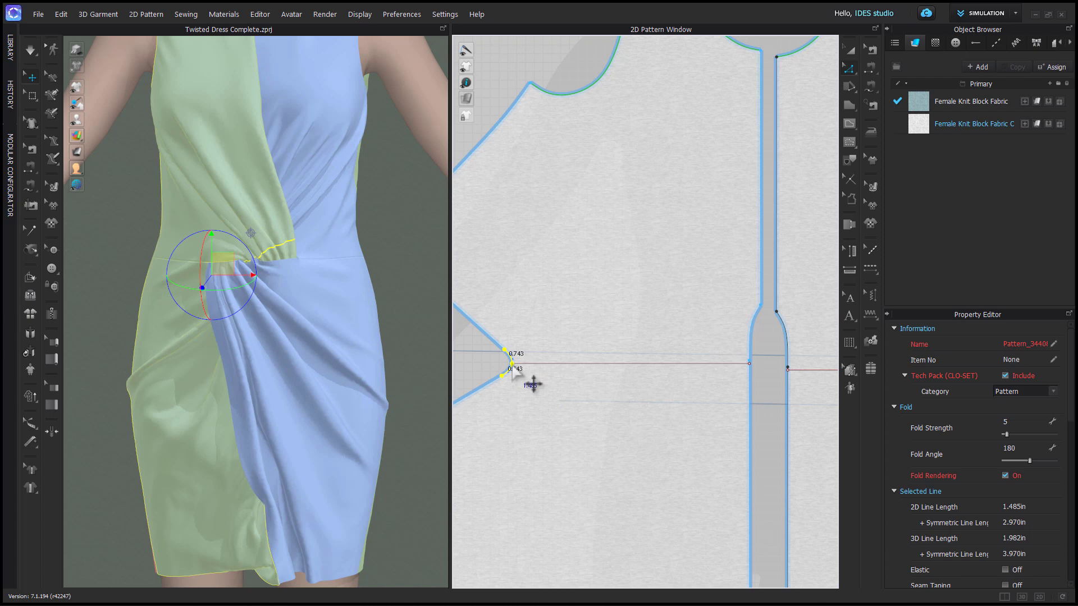
left_click_drag(513, 366, 528, 366)
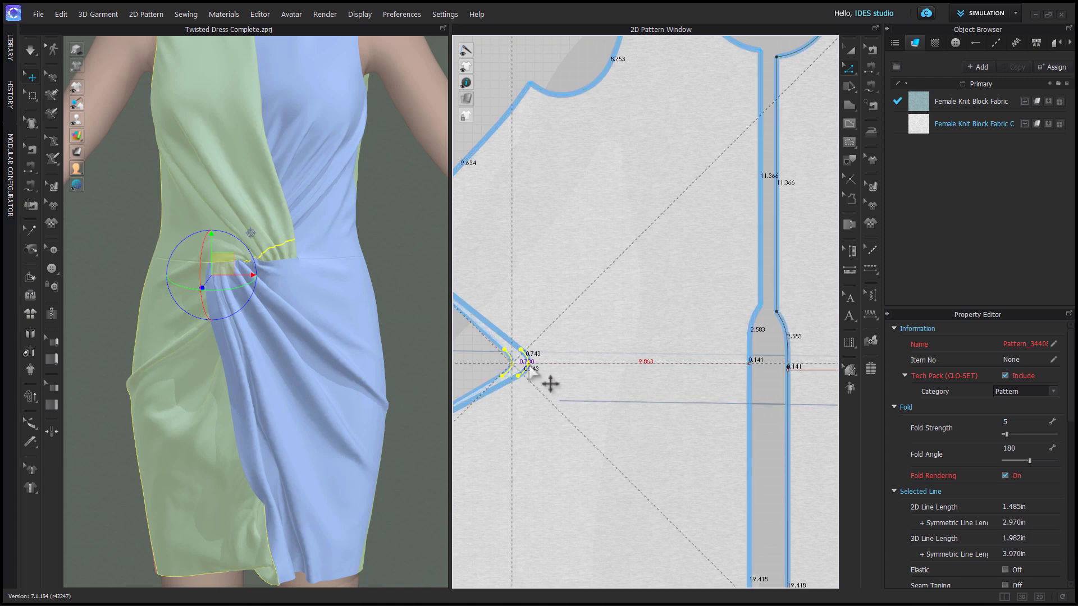
right_click(528, 367)
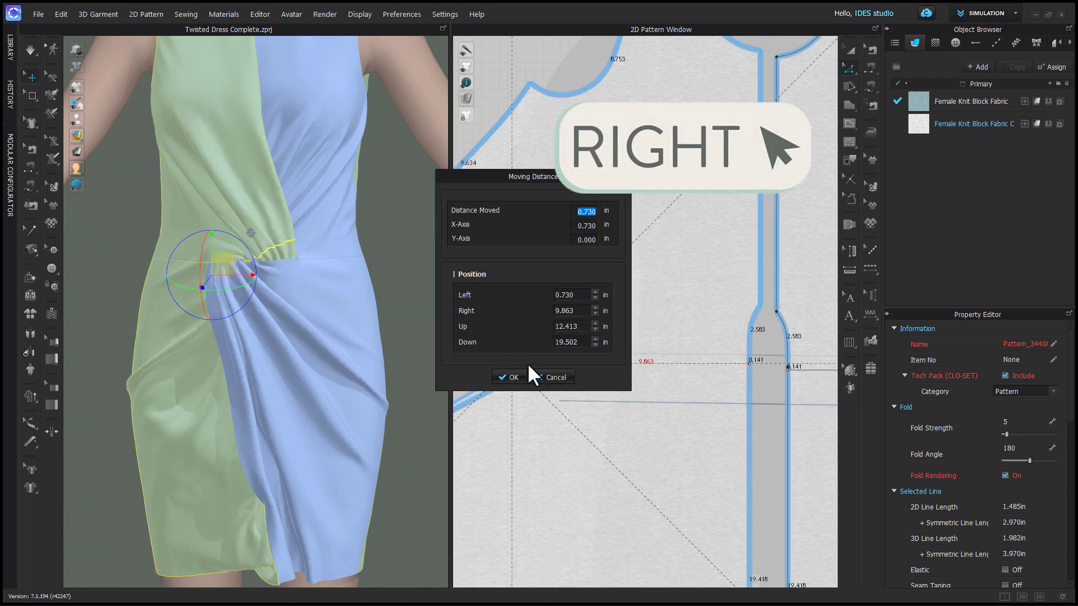
type(".75")
left_click(522, 376)
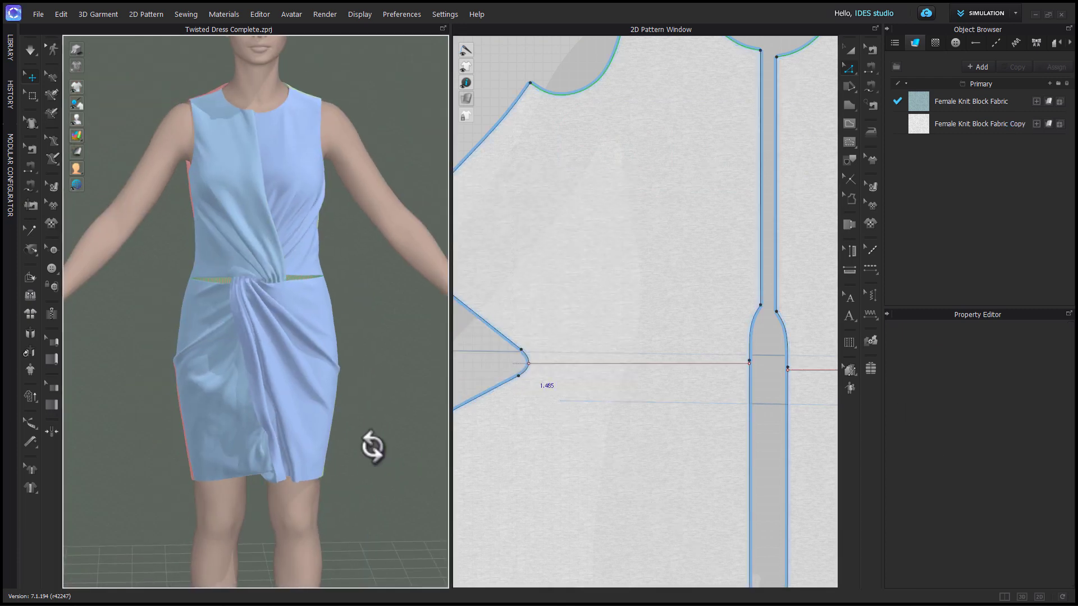
Simulate the adjusted dress and pull at the front folds and hem to settle the drape around the twist.
left_click(474, 312)
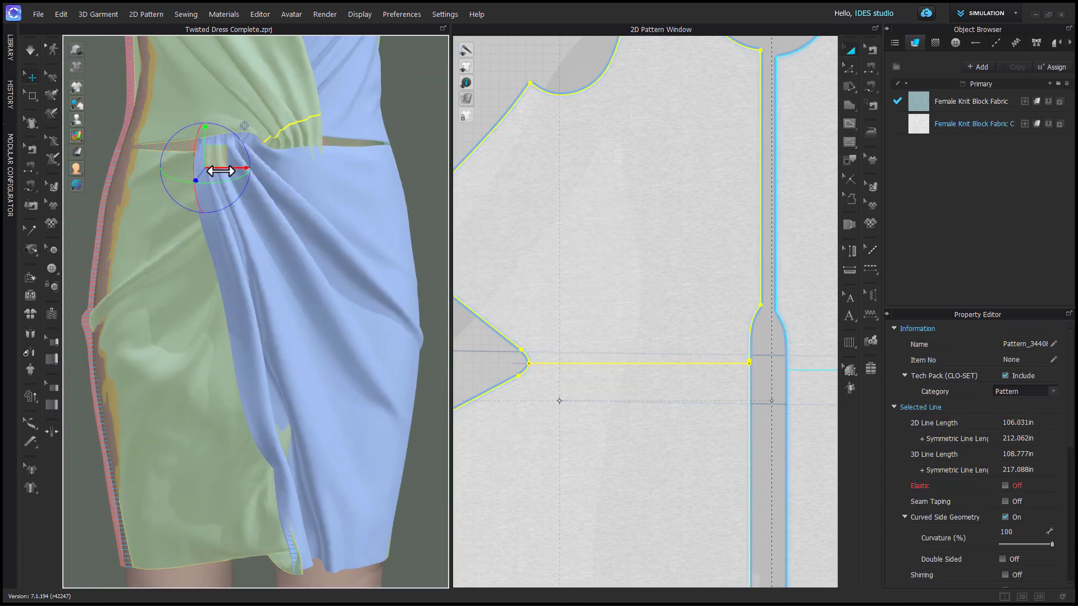
scroll(245, 241, "down", 3)
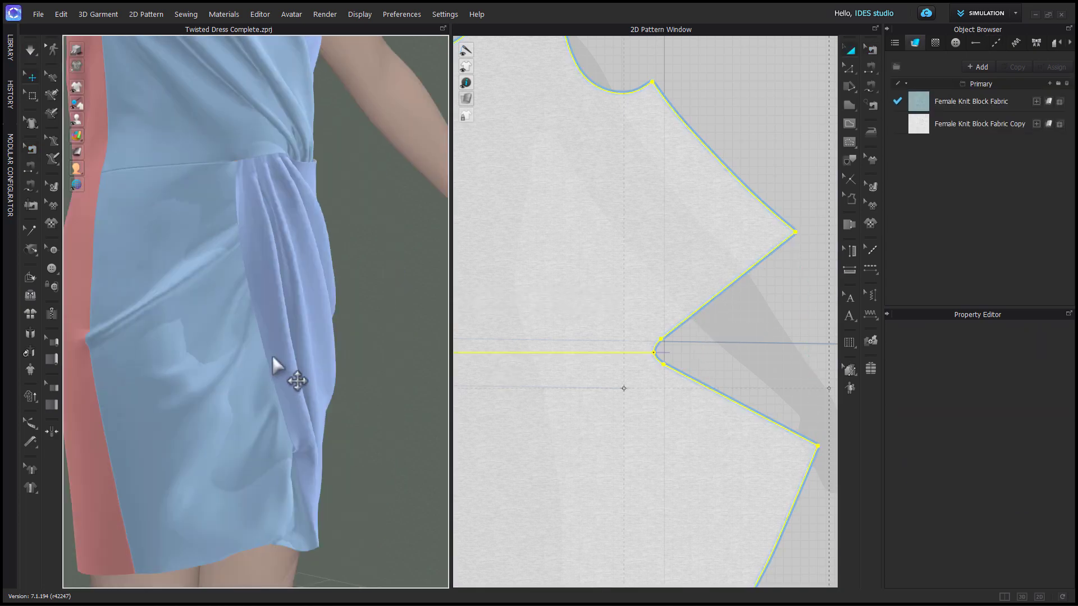
left_click(289, 373)
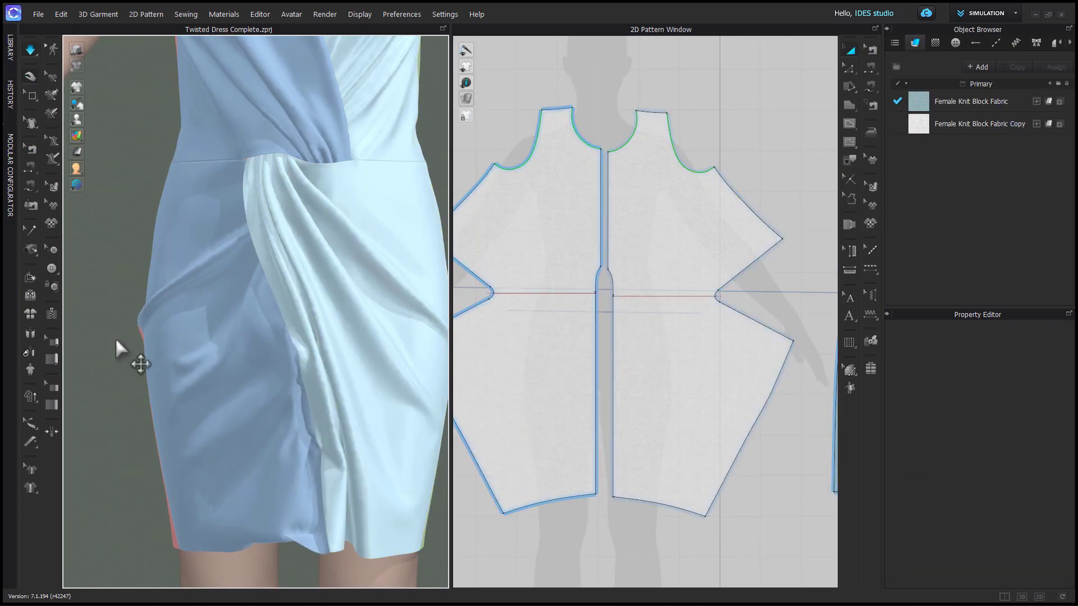
left_click(254, 348)
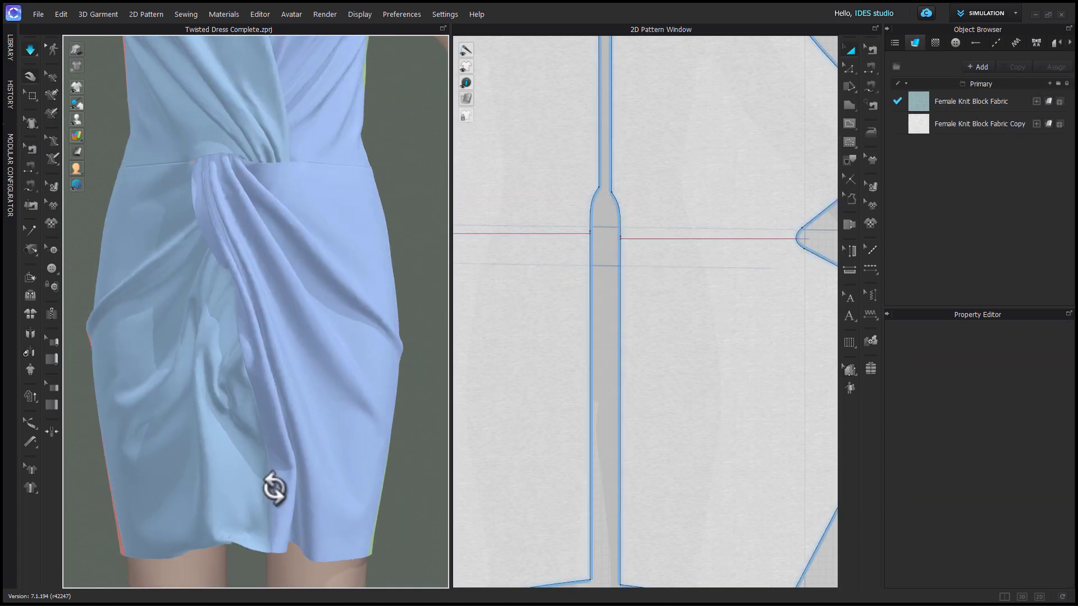
left_click(234, 510)
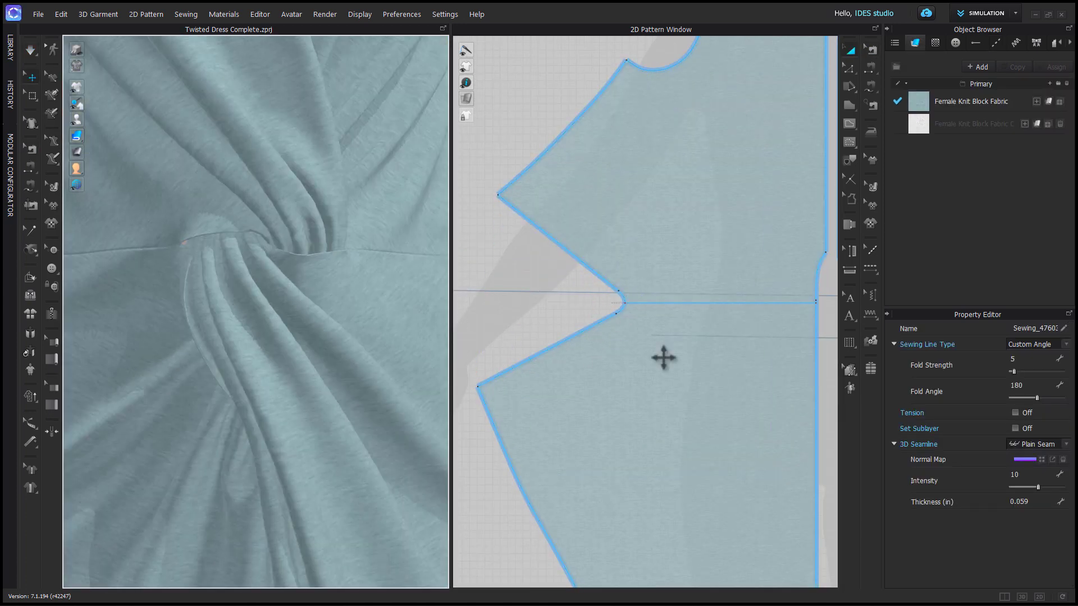
Select both front patterns and adjust their additional collision thickness.
left_click(663, 363)
scroll(703, 375, "down", 3)
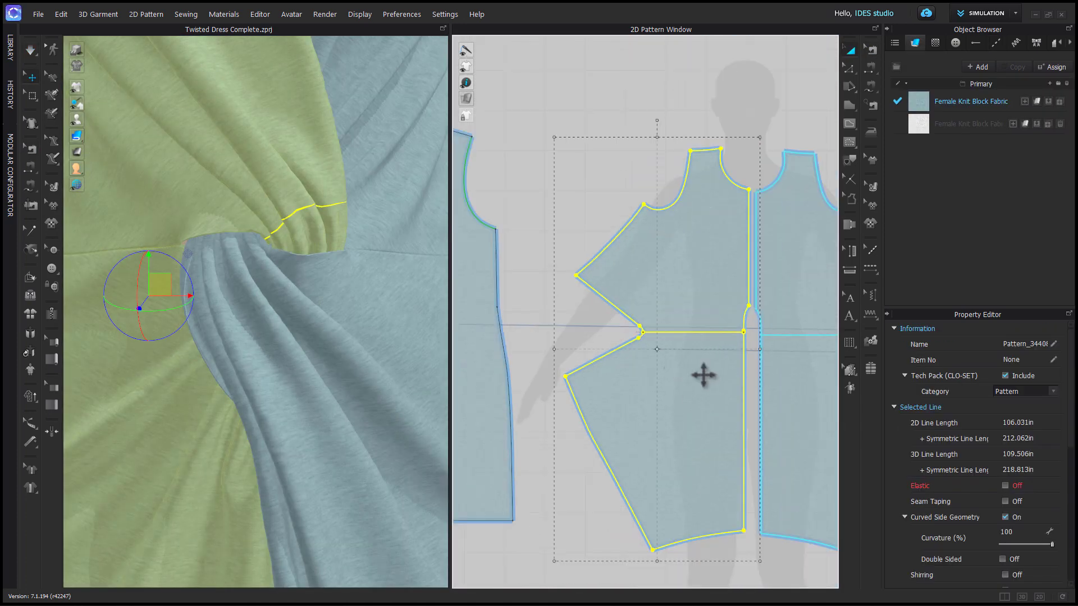
left_click(797, 394, "shift")
scroll(989, 521, "down", 3)
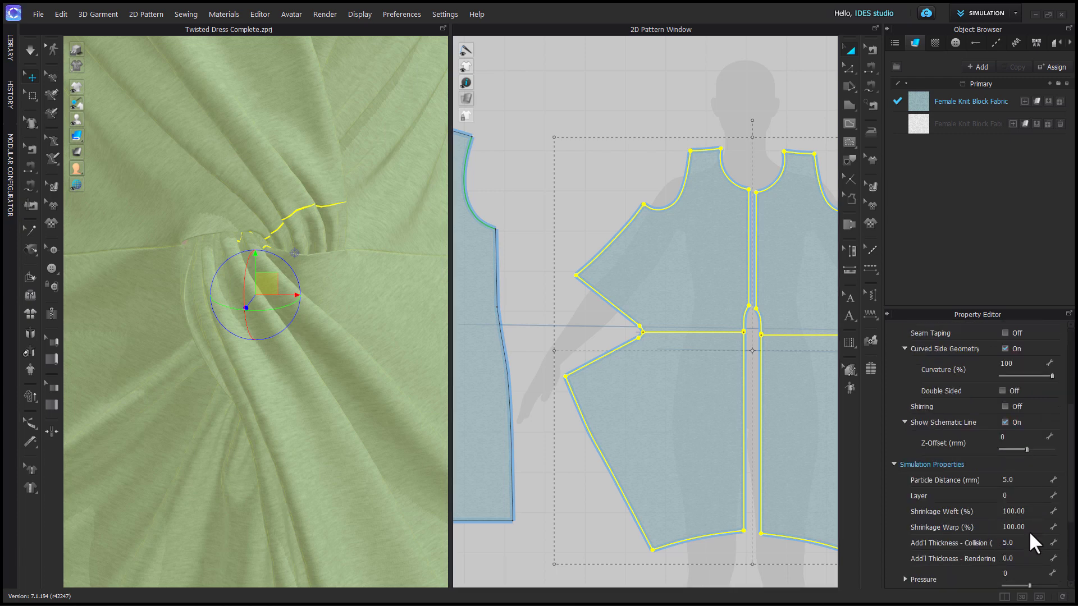
left_click(560, 503)
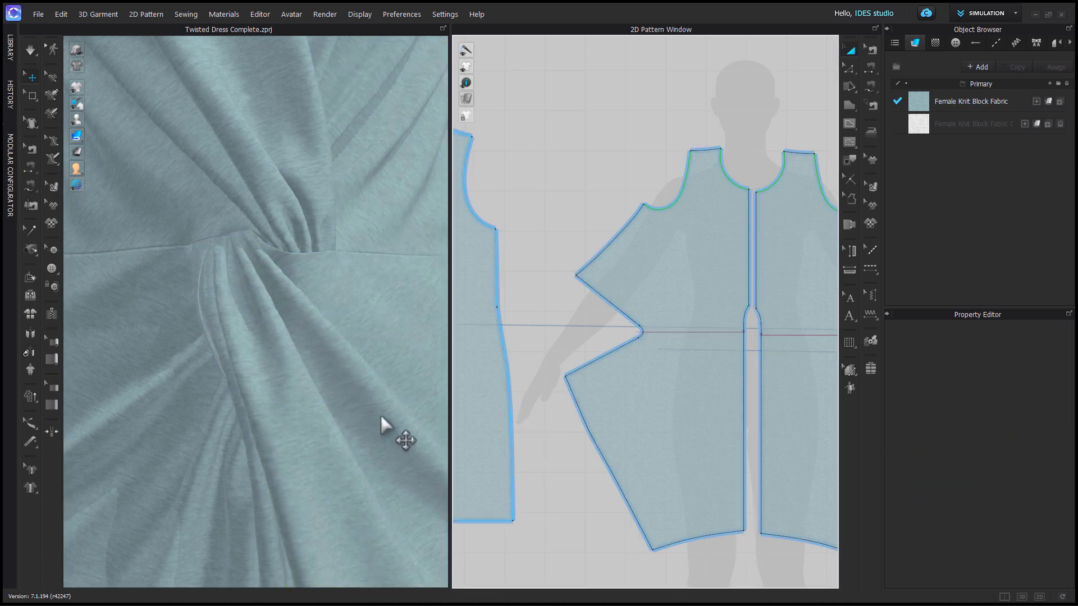
Run a brief simulation of the dress and undo the last simulation result.
scroll(350, 342, "down", 2)
right_click_drag(349, 342, 342, 349)
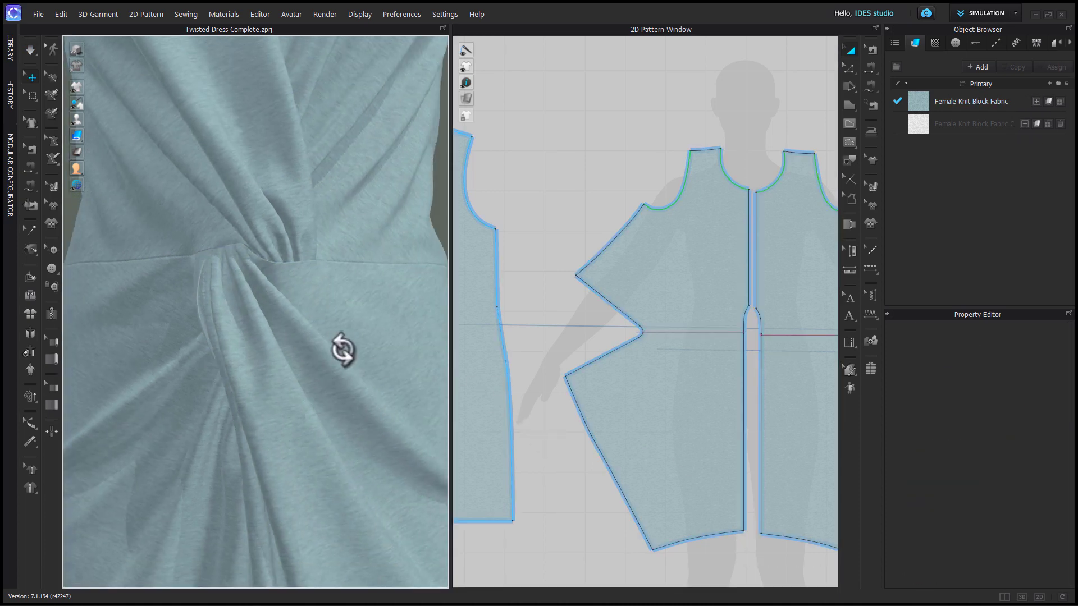
key("space")
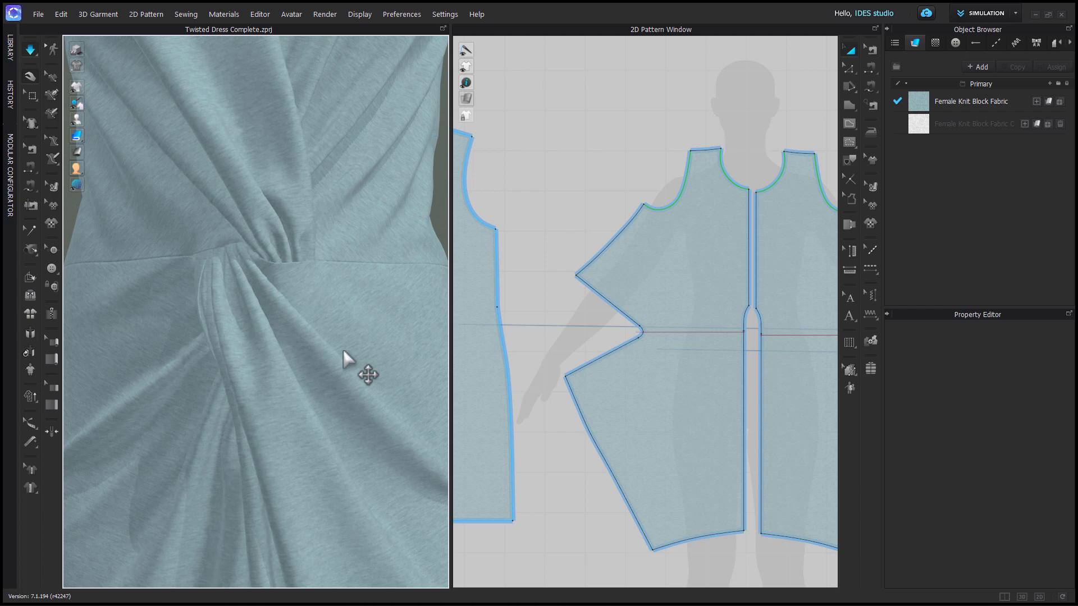
key("space")
key("super+z")
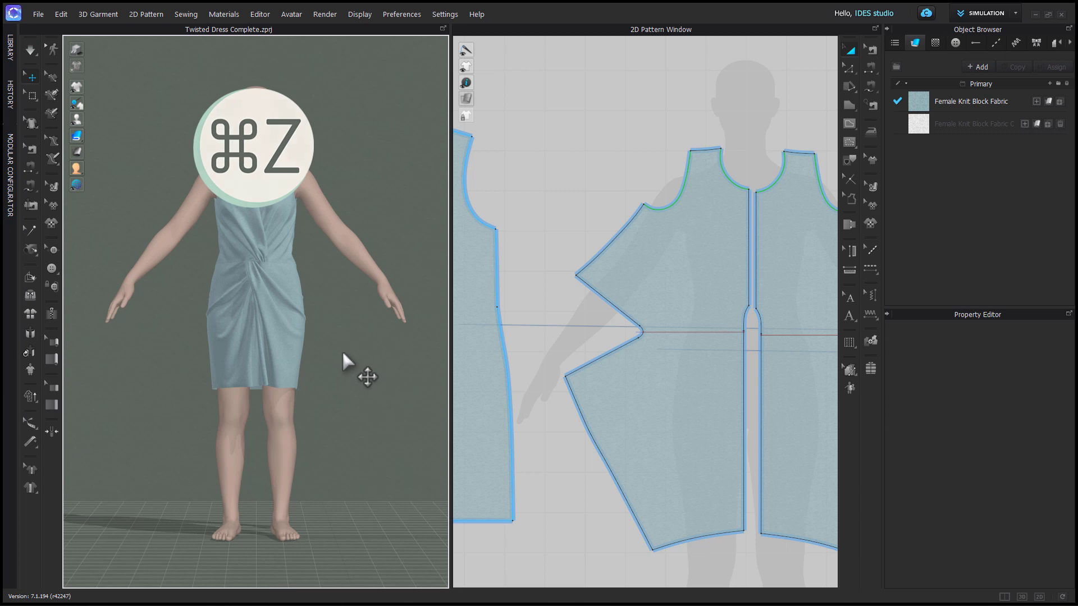
Display the finished twisted dress with high-quality 3D rendering.
left_click(77, 49)
right_click_drag(388, 402, 331, 433)
scroll(379, 366, "up", 8)
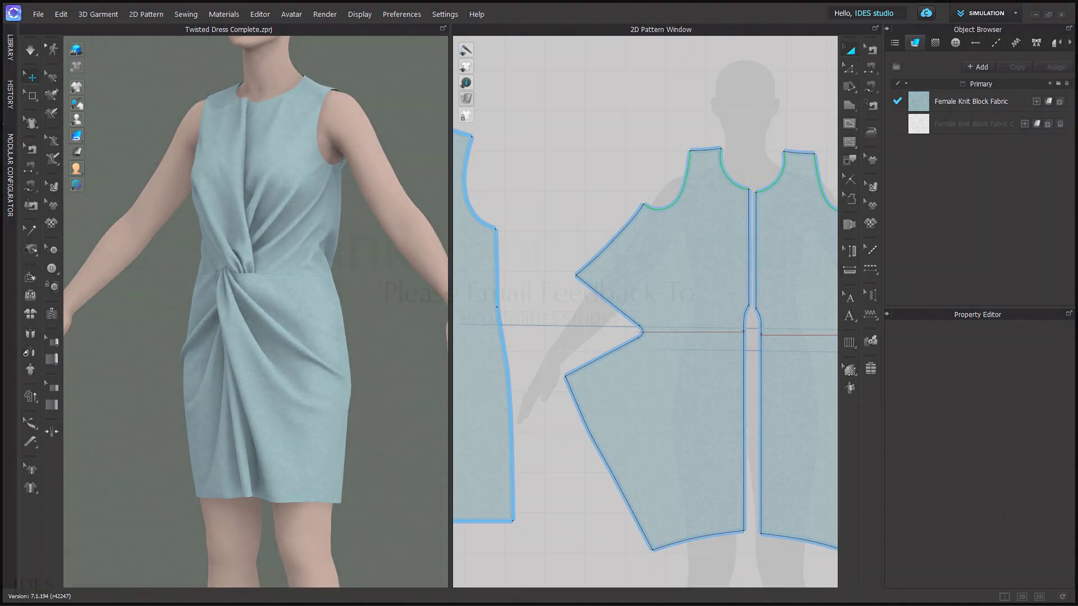